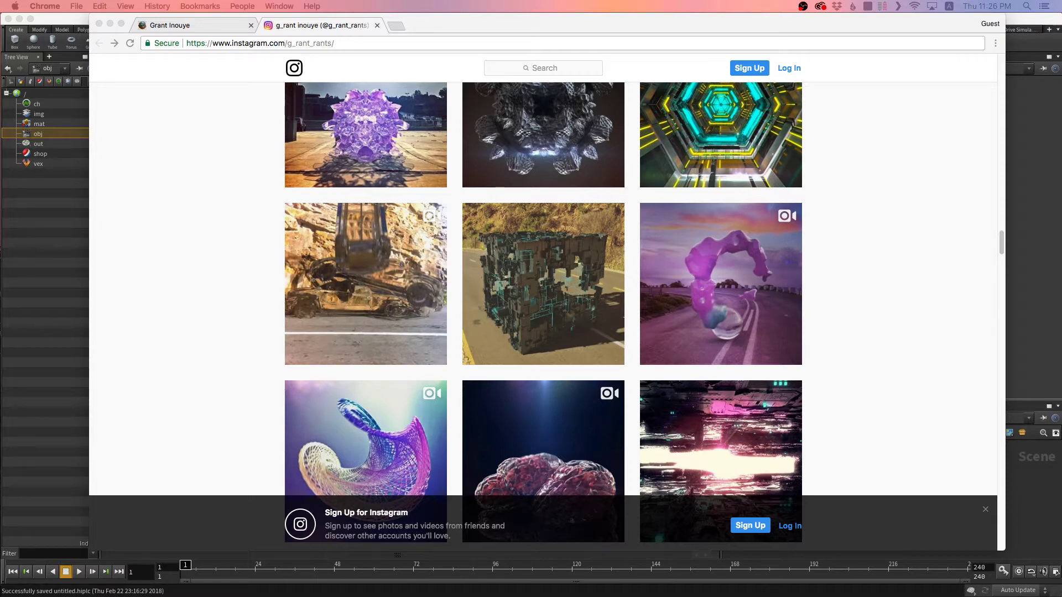
- Bring the Watch Me Work stream page into view, look over the group's streams and chat, and move it away again
left_click_drag(0, 246, 875, 27)
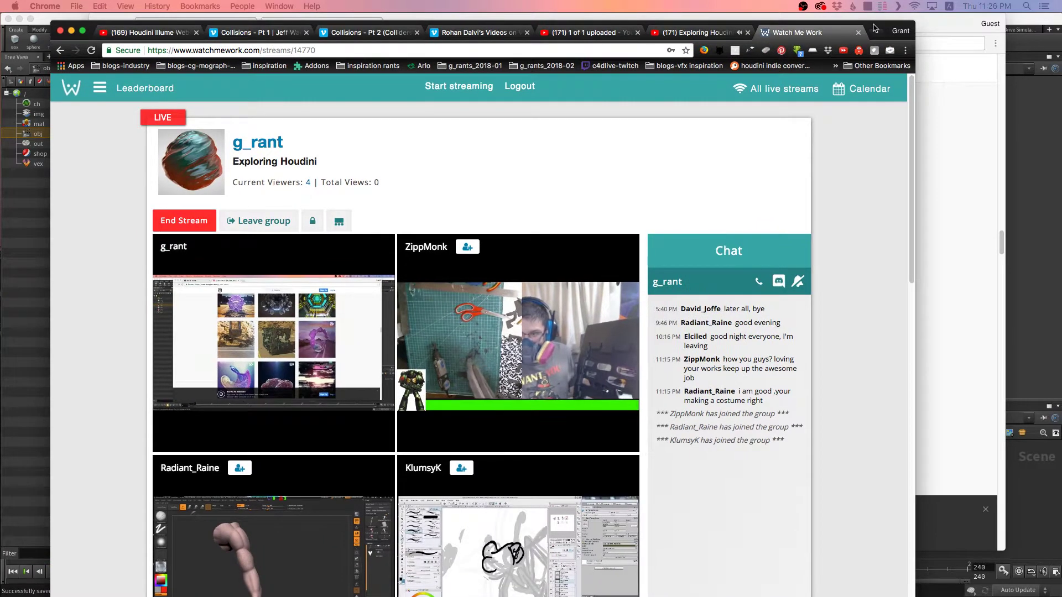
left_click_drag(875, 28, 882, 21)
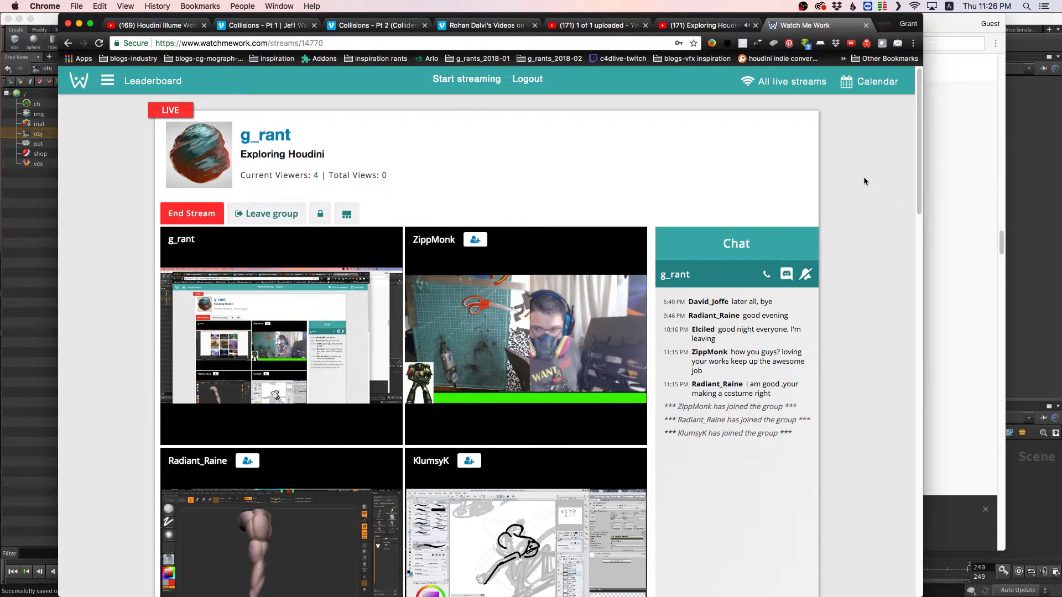
scroll(864, 177, "down", 1)
scroll(865, 175, "down", 2)
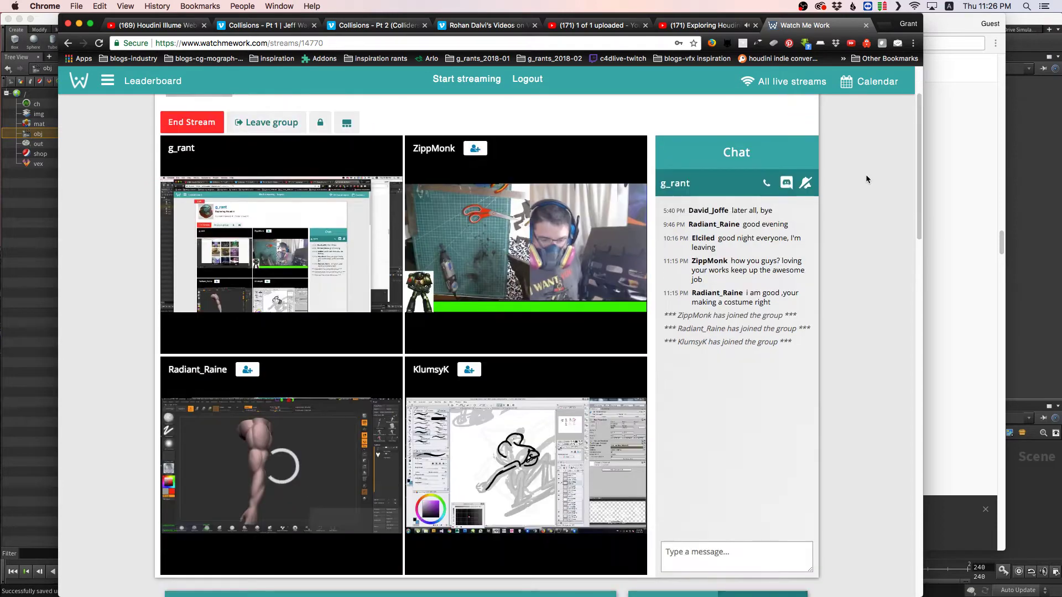
mouse_move(590, 261)
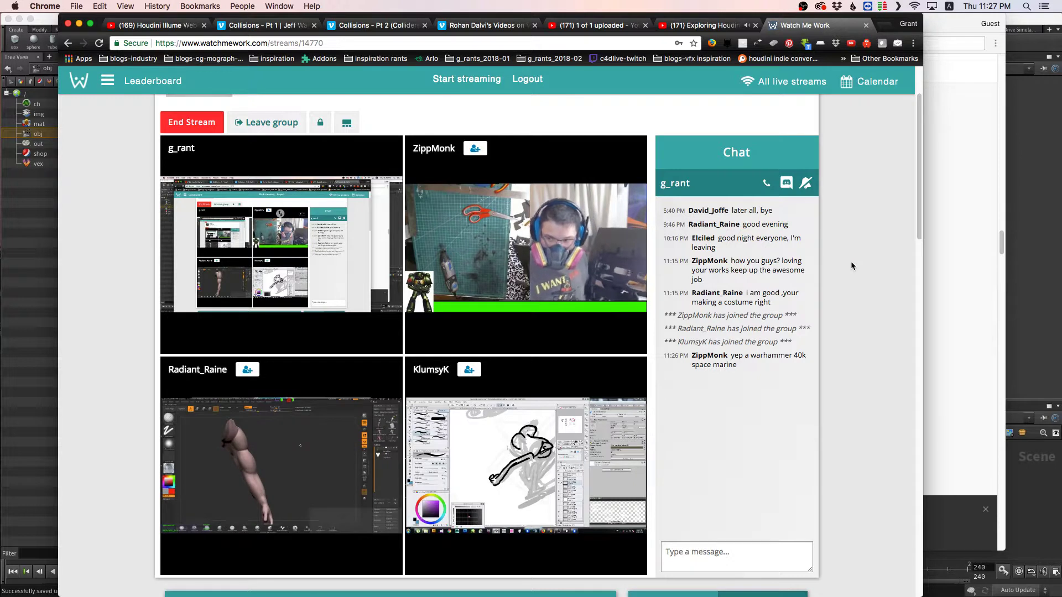
scroll(852, 266, "down", 1)
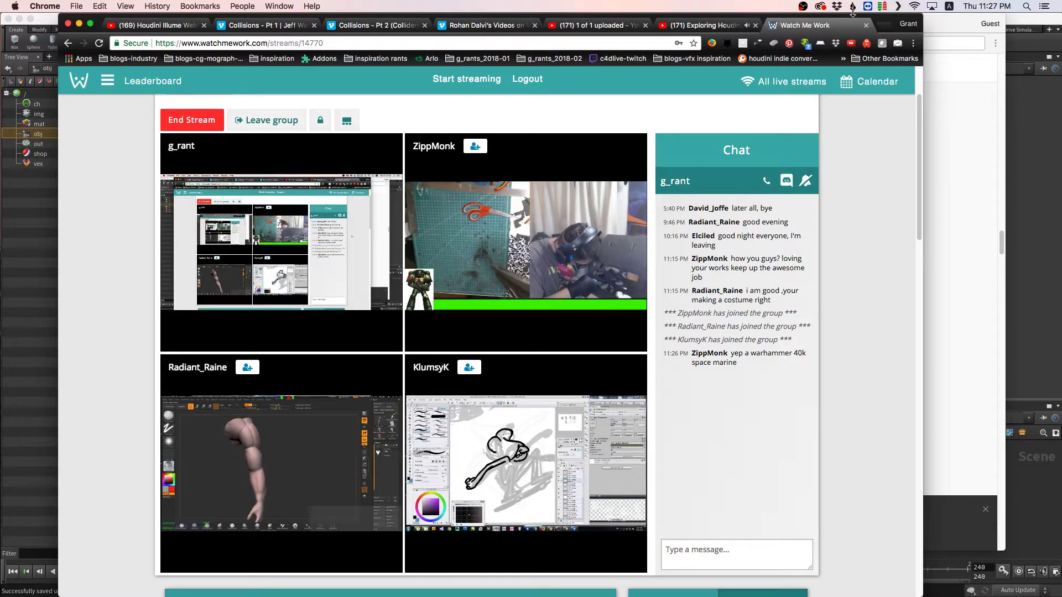
left_click_drag(881, 21, 0, 256)
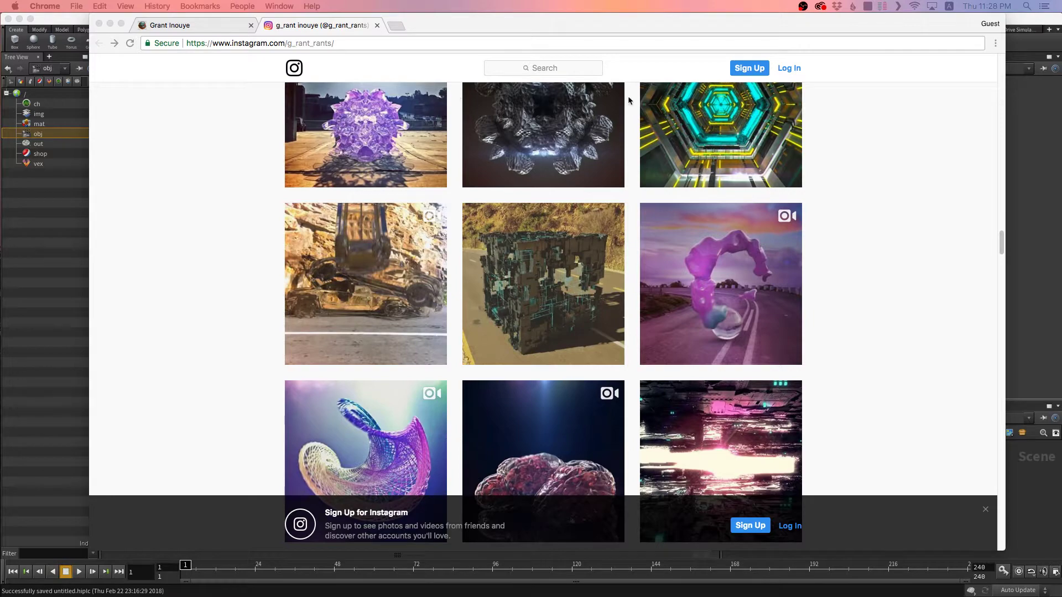
- Go back to the beginning of the artist's Instagram profile to view its header and newest posts
left_click(590, 25)
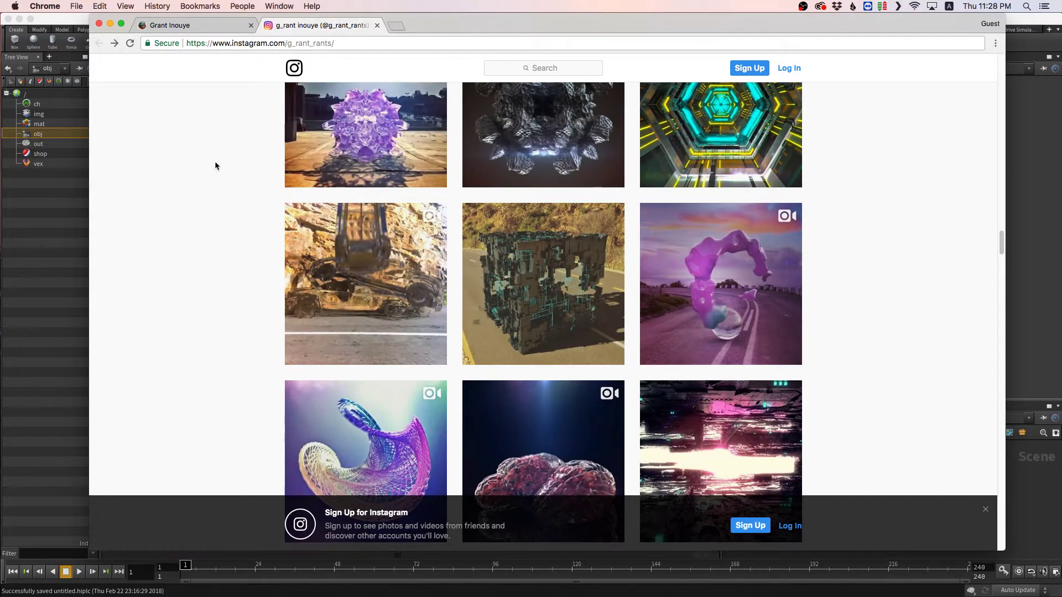
scroll(215, 161, "up", 6)
scroll(215, 165, "up", 10)
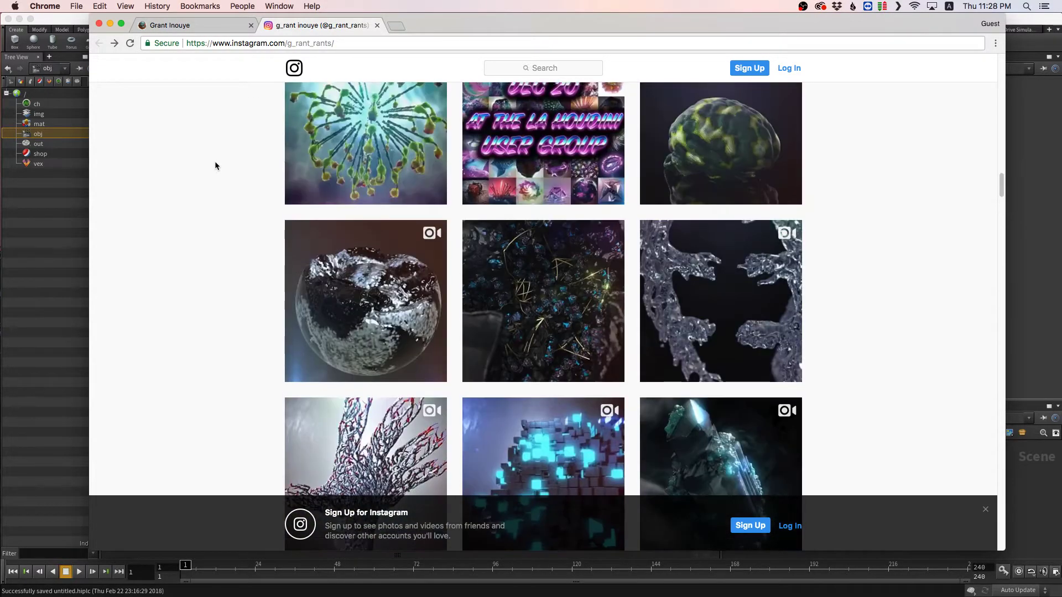
scroll(216, 165, "up", 15)
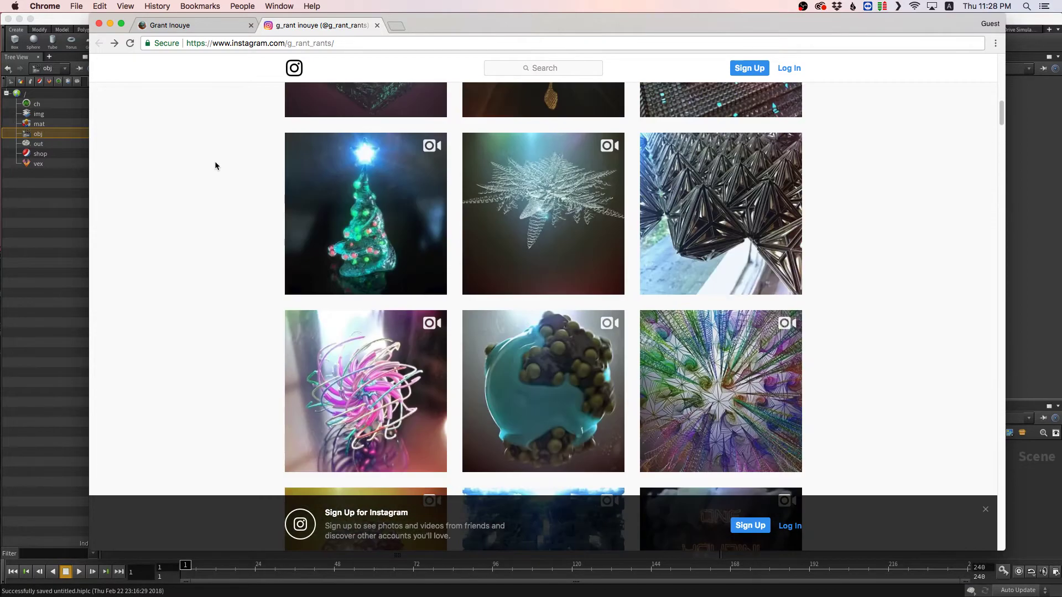
scroll(215, 166, "up", 3)
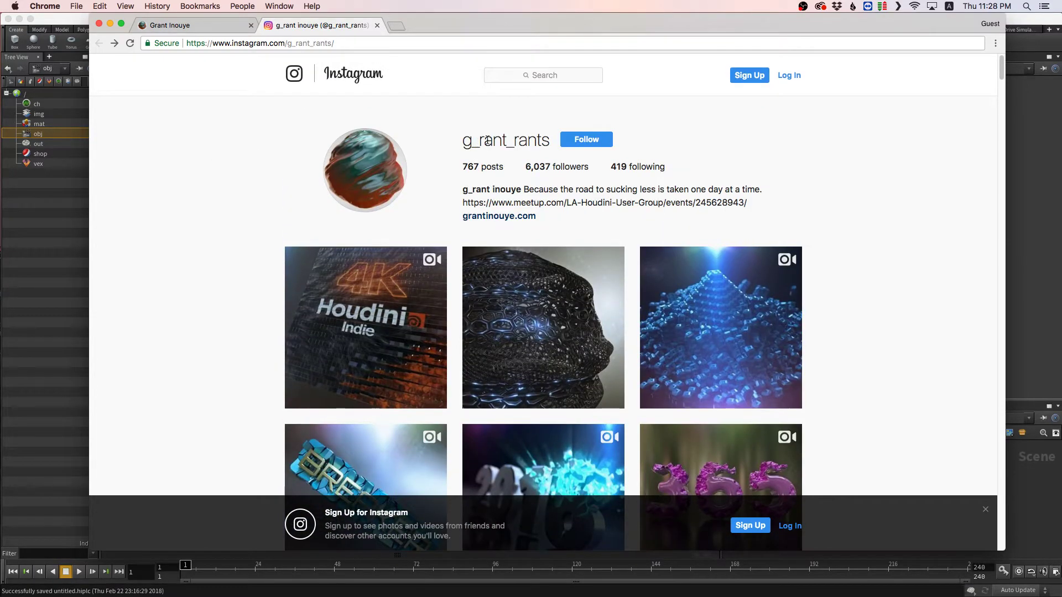
- Examine the Houdini render posts down the Instagram profile, dismissing the sign-up banner
scroll(832, 271, "down", 3)
scroll(831, 271, "down", 10)
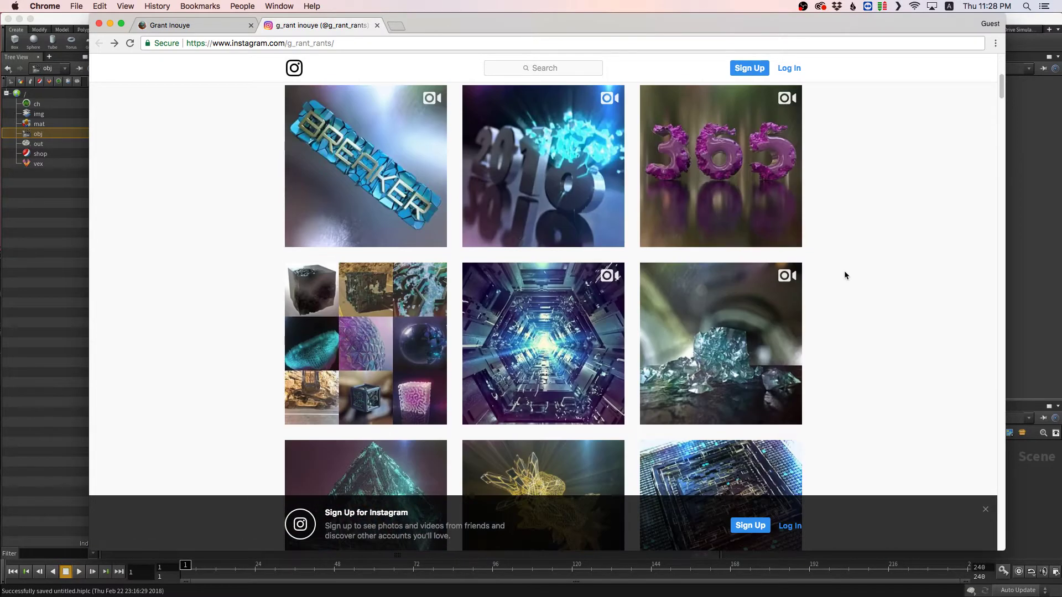
scroll(885, 294, "down", 2)
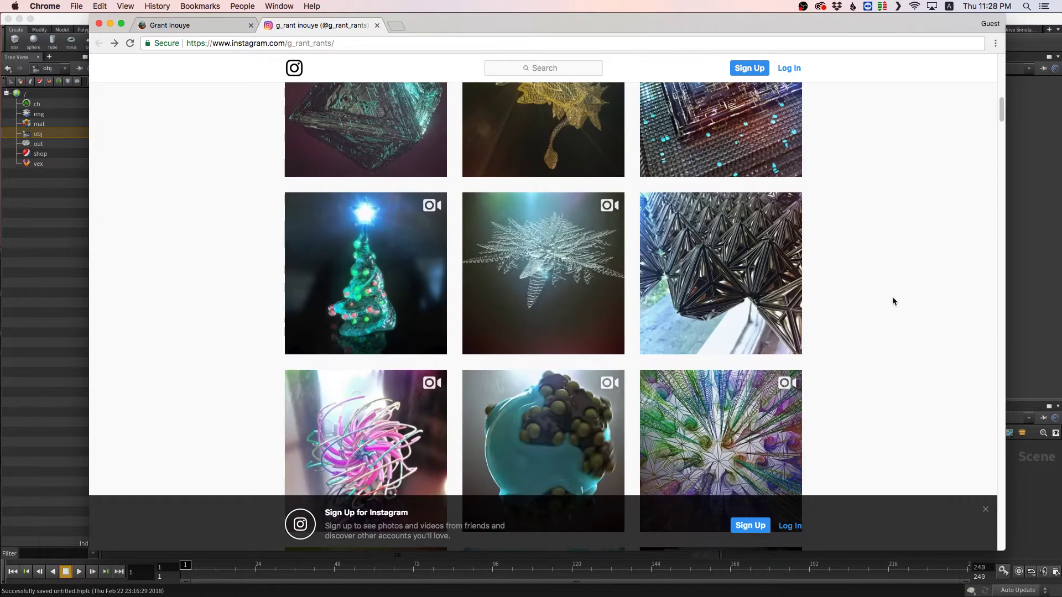
left_click(988, 512)
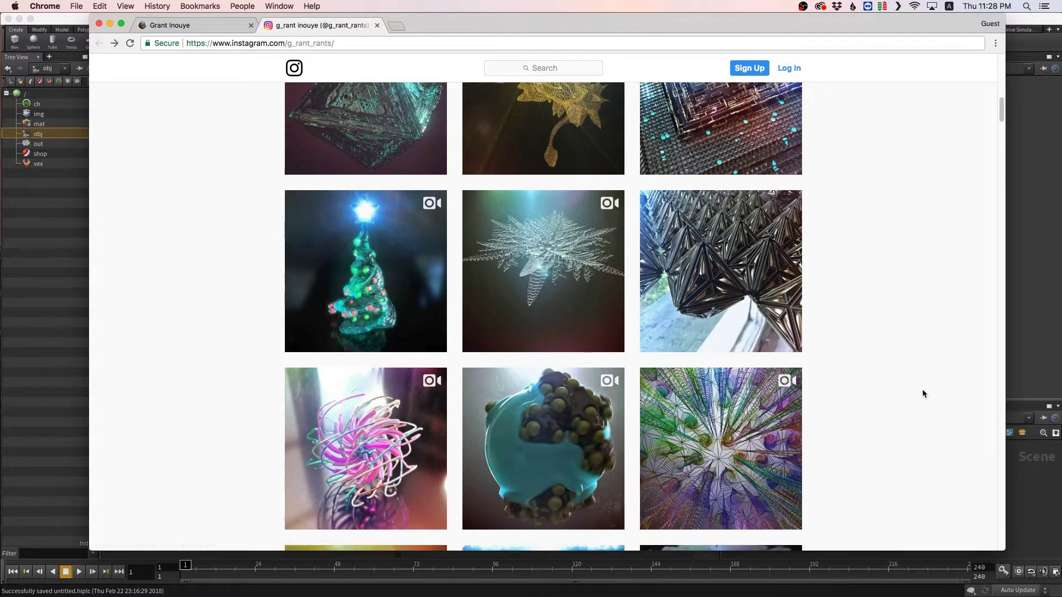
scroll(922, 394, "down", 4)
scroll(923, 393, "down", 3)
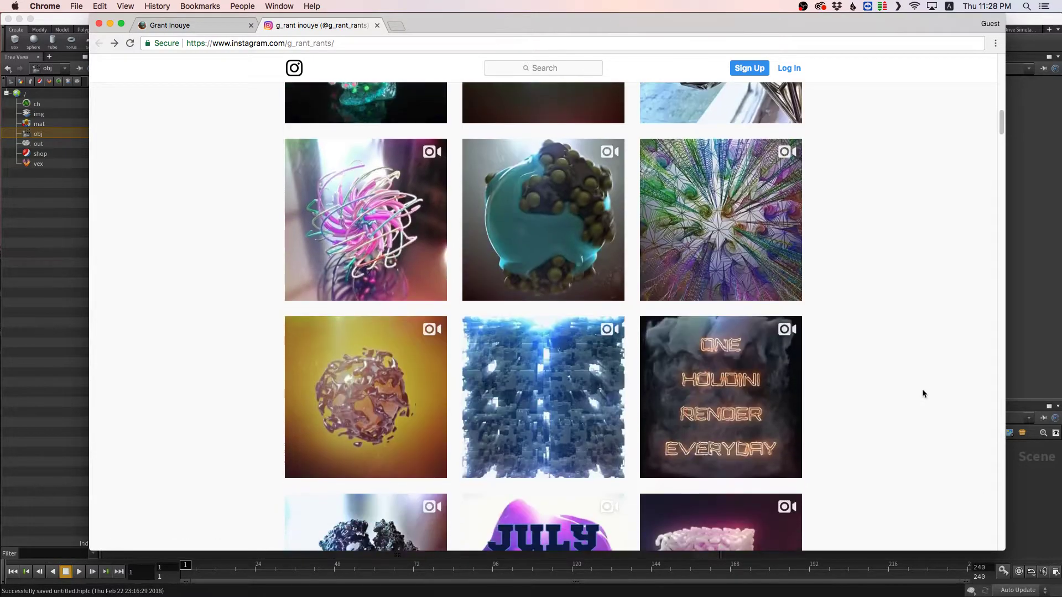
scroll(923, 393, "down", 7)
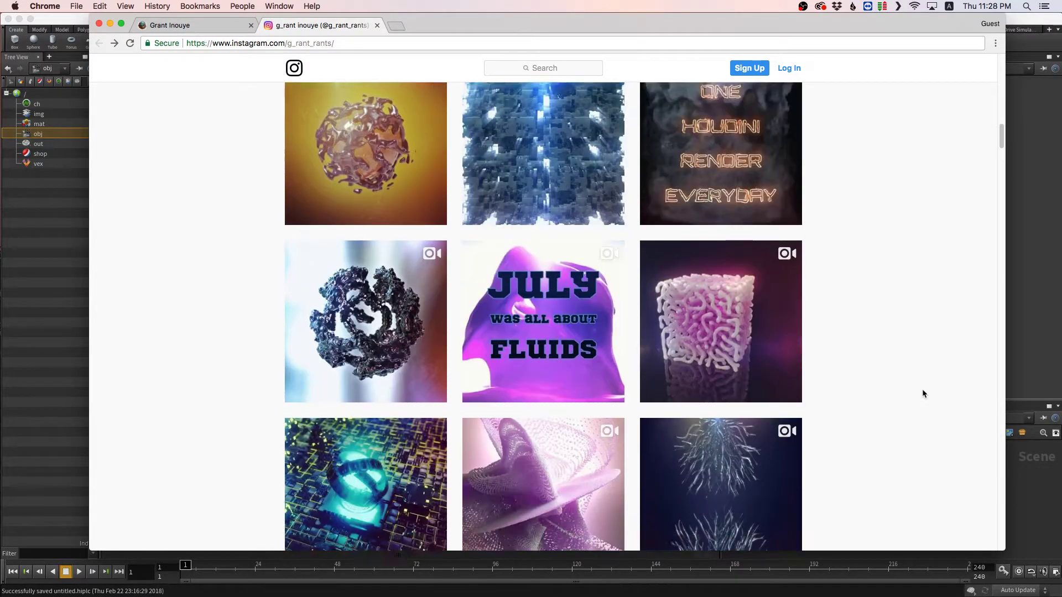
scroll(922, 389, "down", 7)
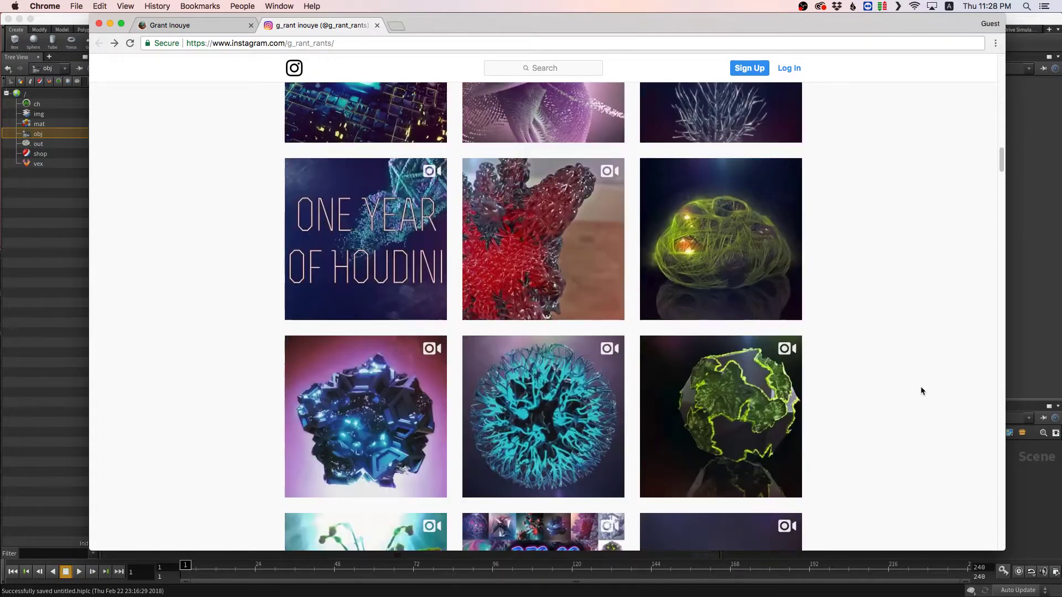
scroll(921, 384, "down", 9)
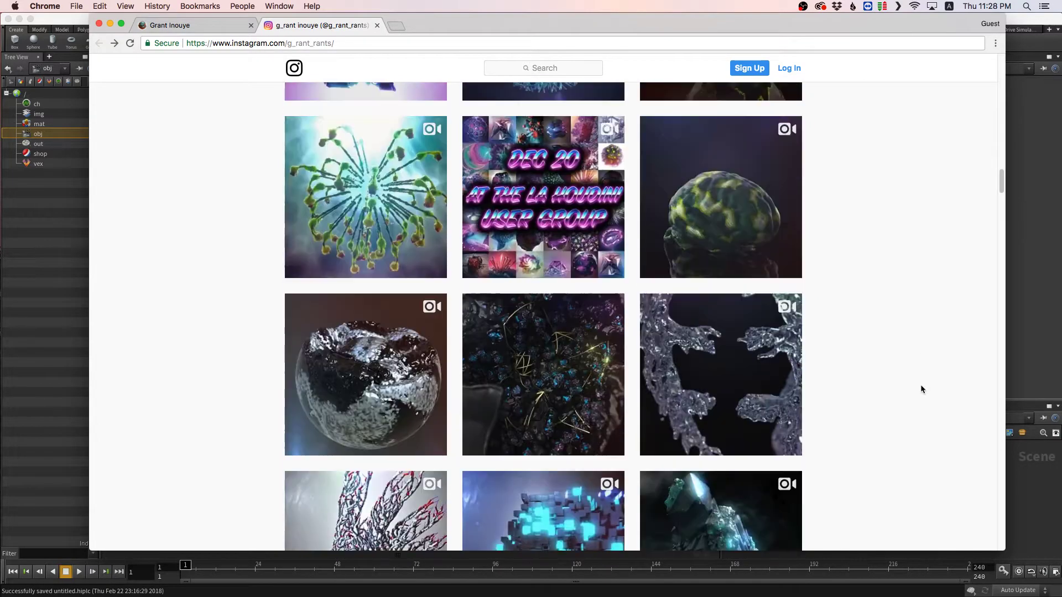
scroll(921, 383, "down", 2)
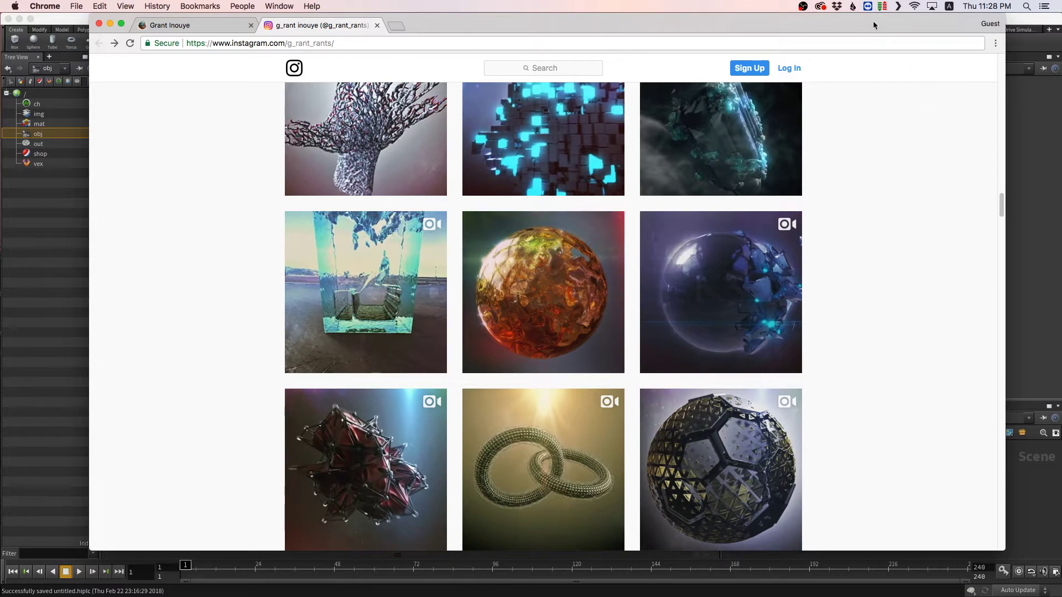
- Switch to Houdini and enlarge the network editor by shrinking the parameter area above it
left_click_drag(872, 21, 875, 28)
left_click(1036, 23)
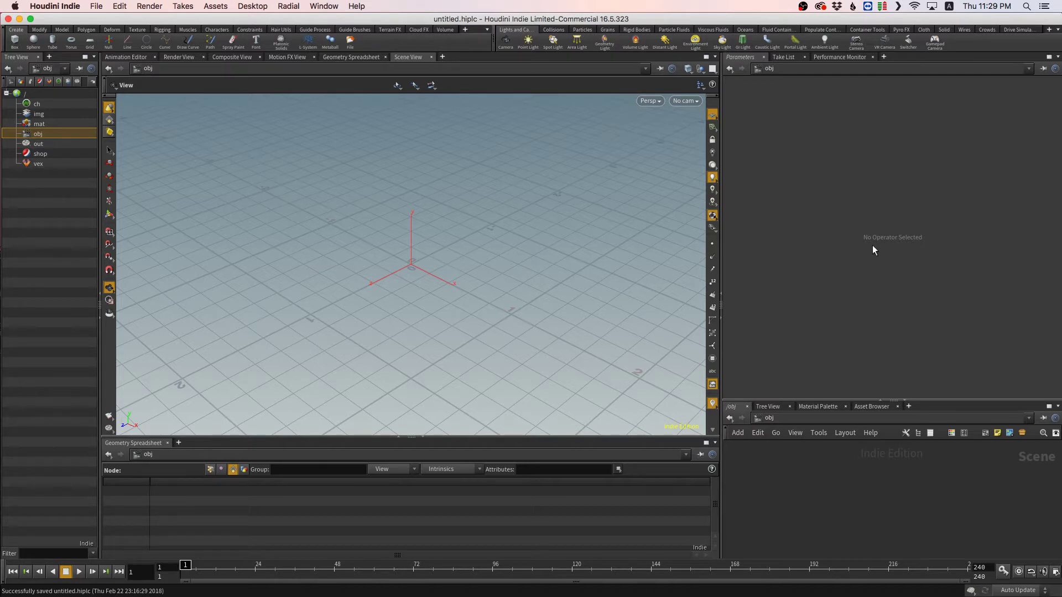
key("Tab")
left_click(895, 399)
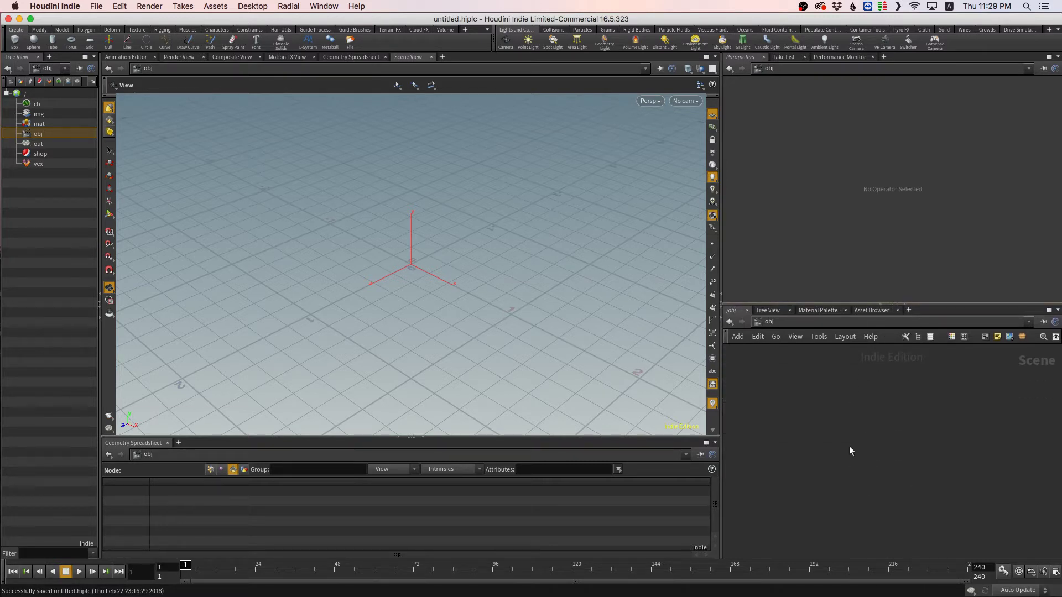
- Create a Geometry object in the scene network and enter it
key("Tab")
type("geom")
key("Return")
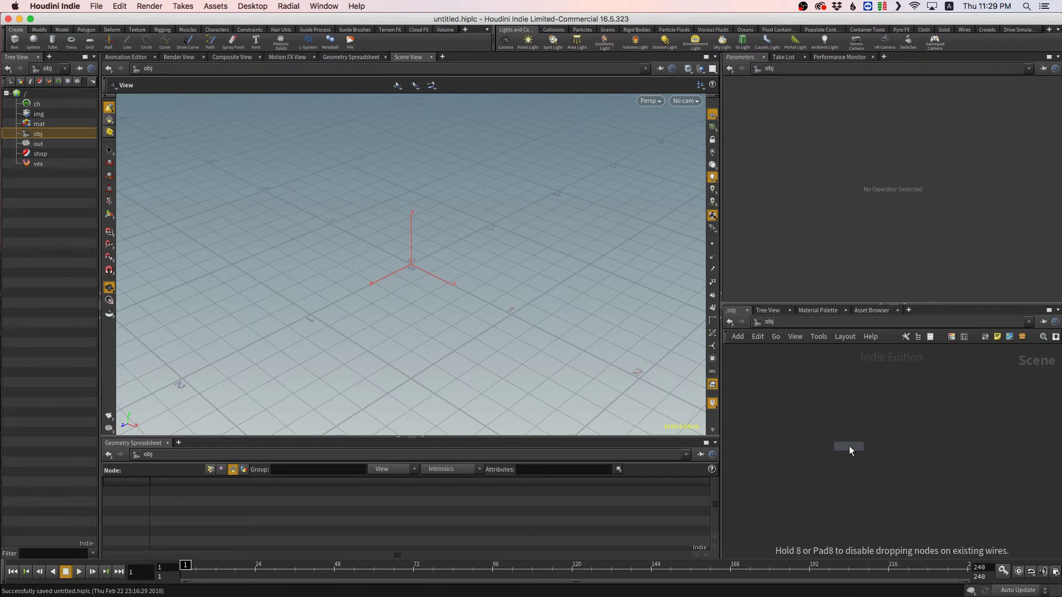
left_click(850, 438)
double_click(854, 431)
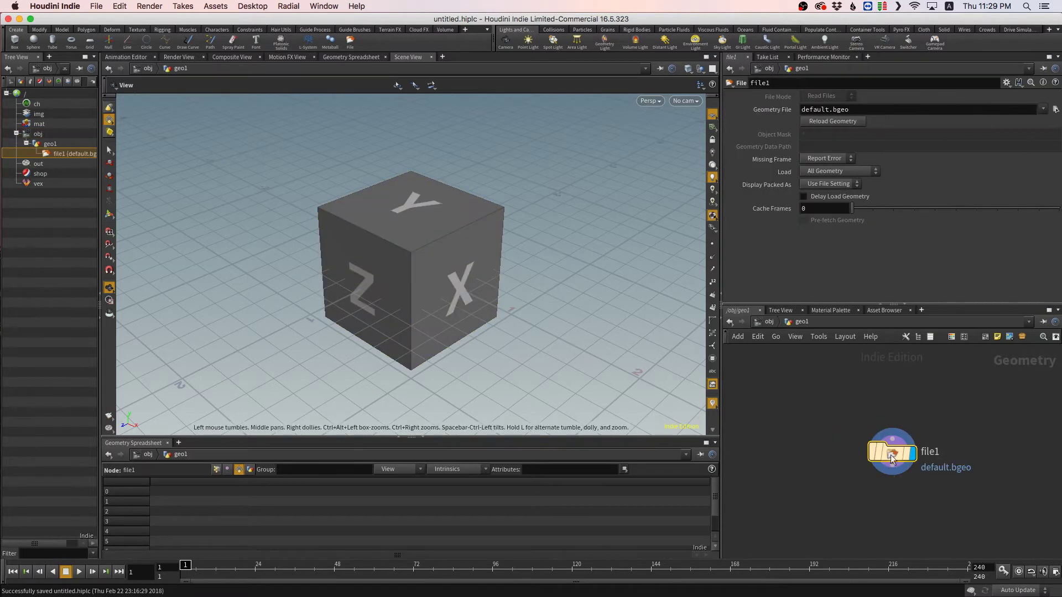
- Delete the default File node inside the geometry object and place a Sphere node in the network
key("Delete")
key("Tab")
mouse_move(825, 416)
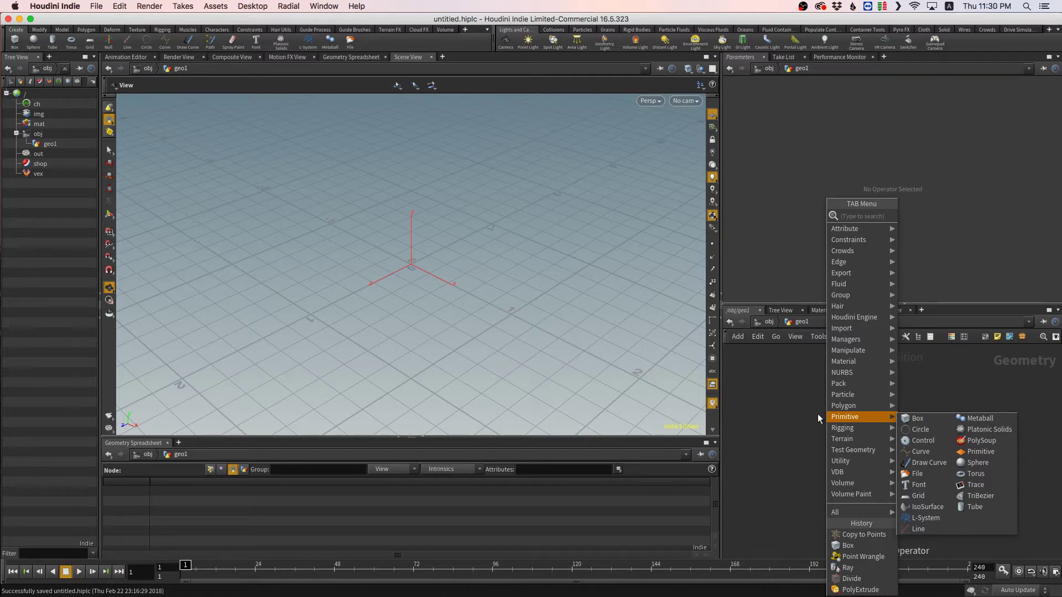
type("sphere")
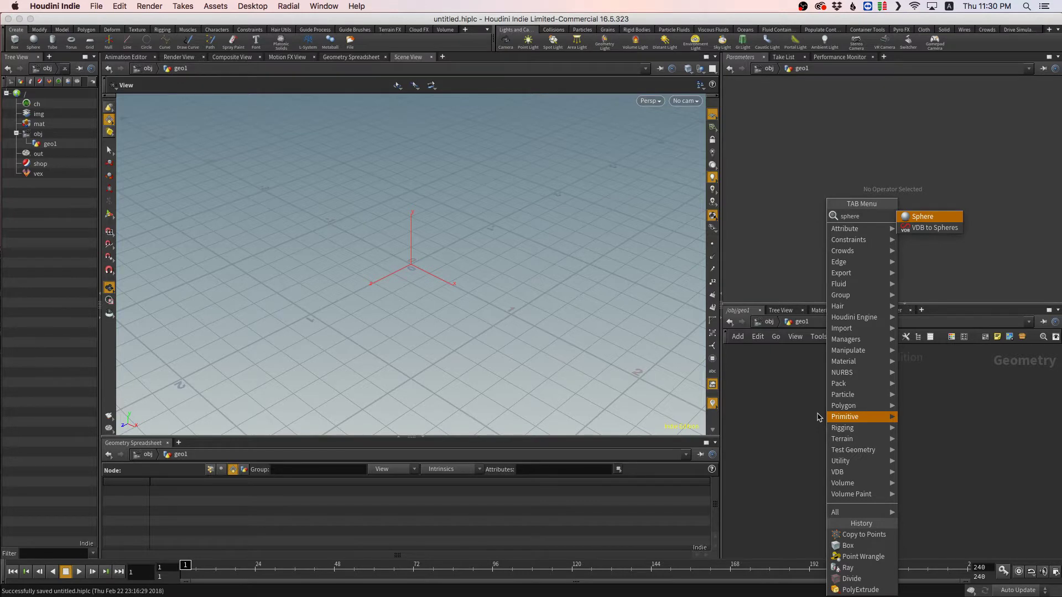
key("Return")
left_click(826, 433)
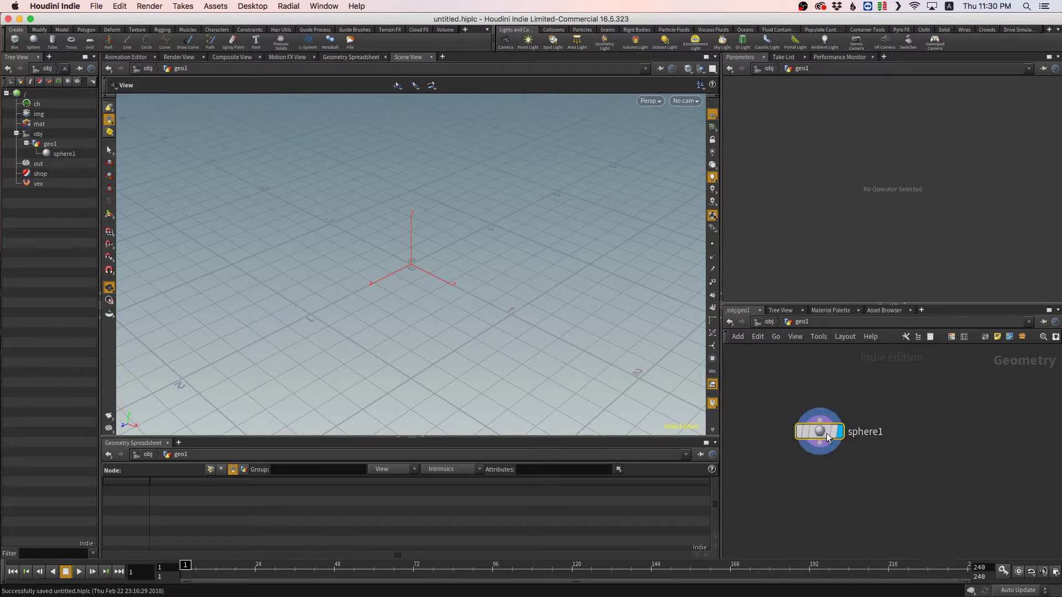
- Change the sphere's primitive type to Polygon
right_click_drag(563, 288, 493, 299)
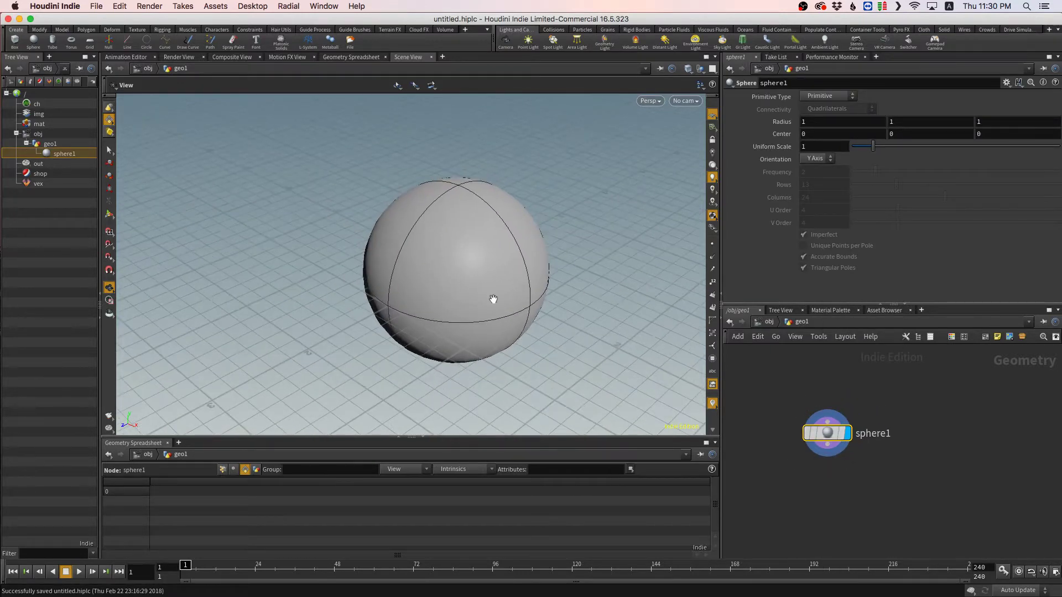
left_click_drag(493, 298, 479, 264)
middle_click_drag(479, 264, 439, 256)
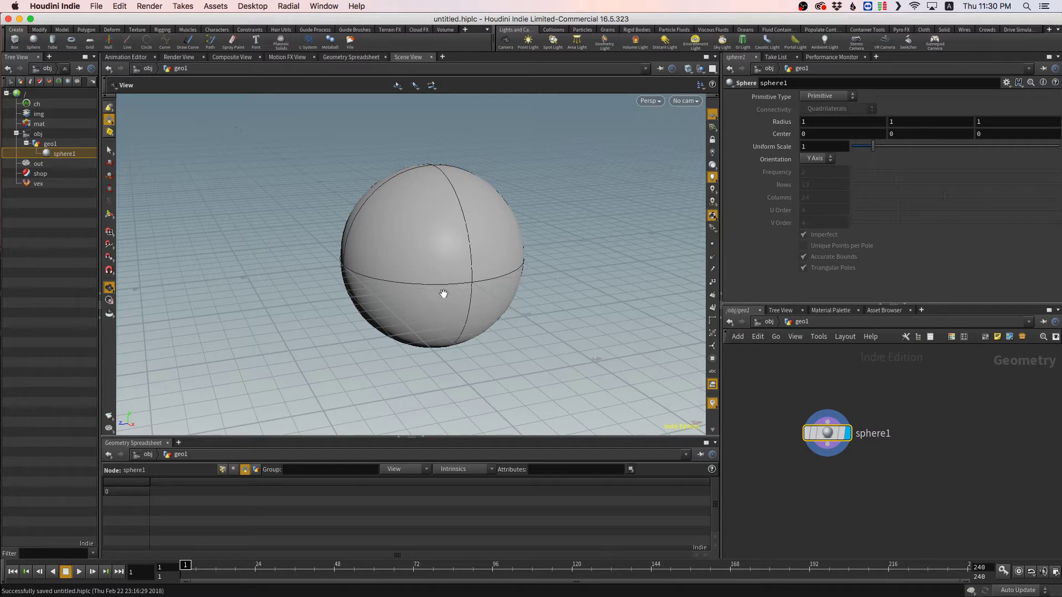
left_click_drag(828, 432, 848, 436)
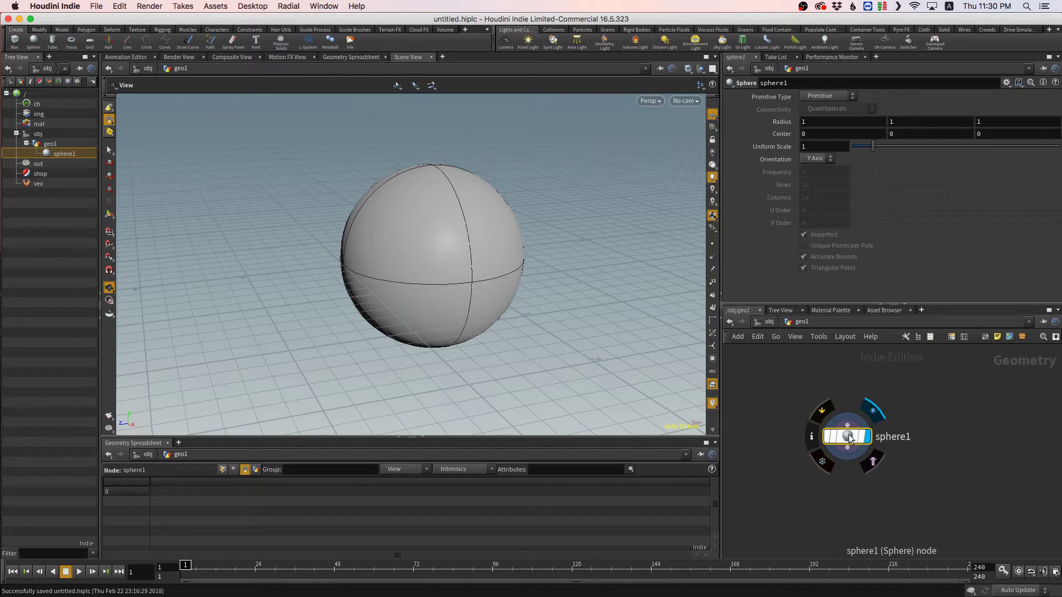
left_click_drag(850, 438, 840, 435)
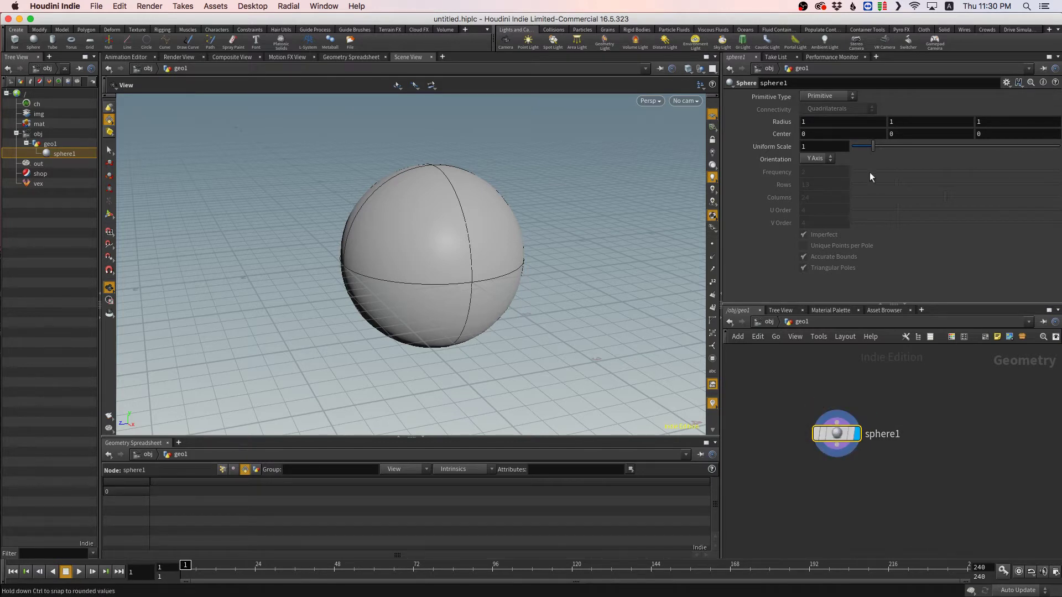
left_click(827, 95)
left_click(819, 118)
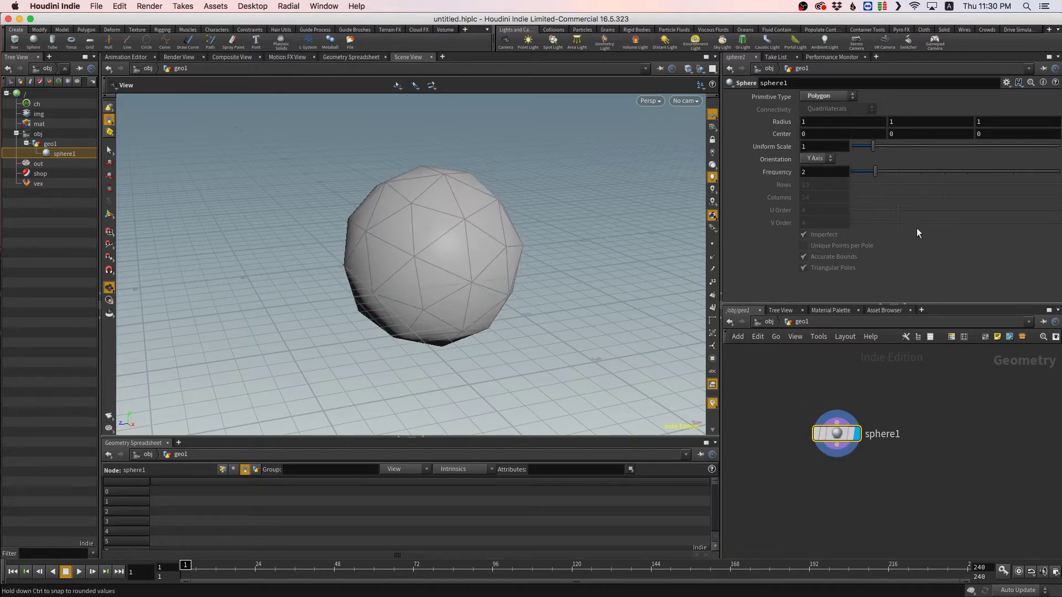
- Add a Transform node below the sphere node, wire it to the sphere's output and make it the displayed node
left_click_drag(837, 435, 841, 441)
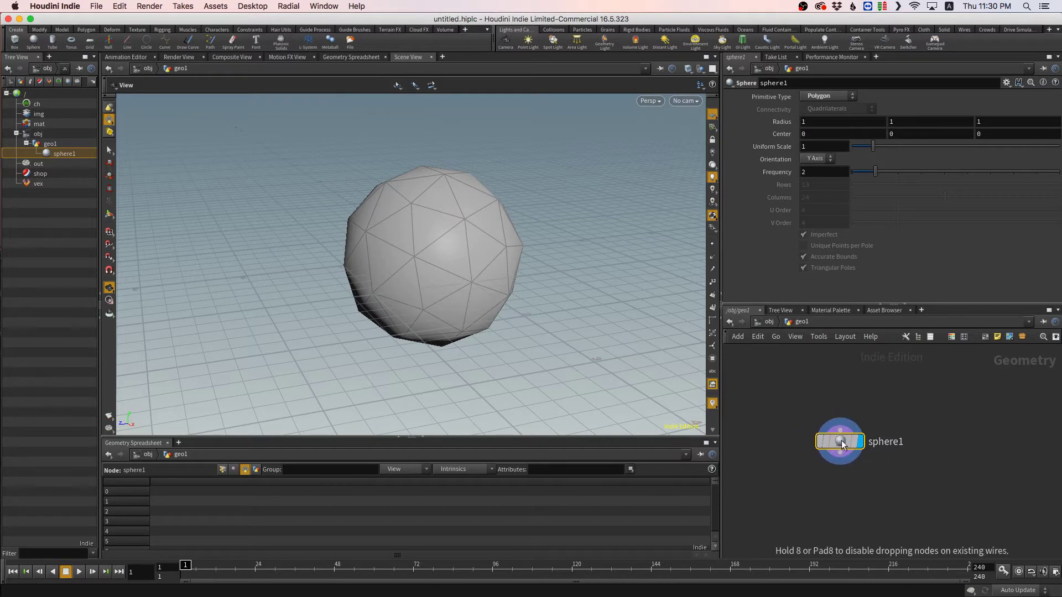
right_click_drag(458, 282, 424, 281)
mouse_move(435, 286)
left_mouse_down()
mouse_move(479, 284)
mouse_move(448, 283)
left_mouse_up()
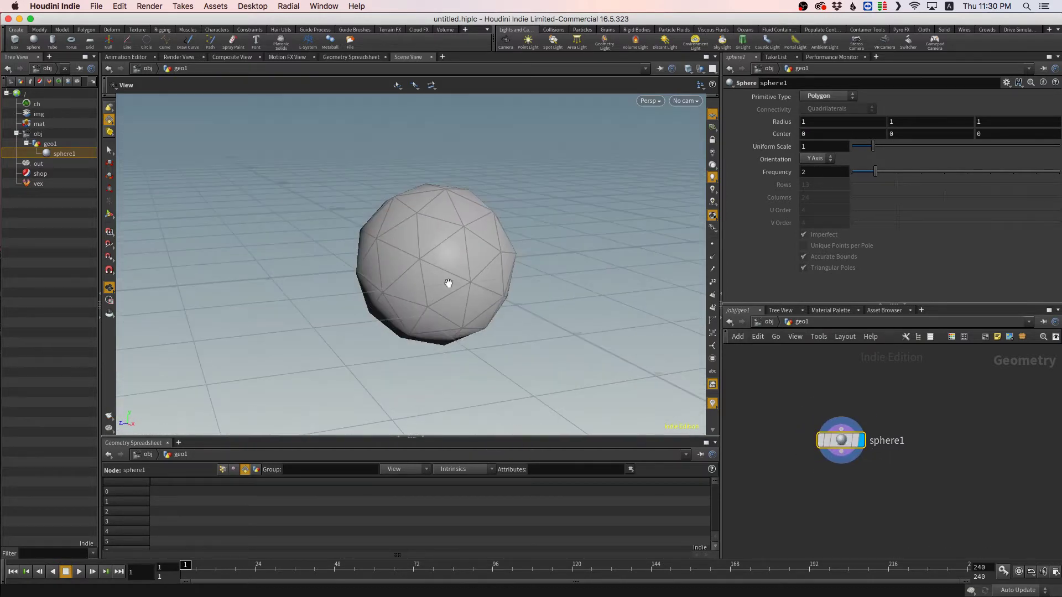
mouse_move(842, 443)
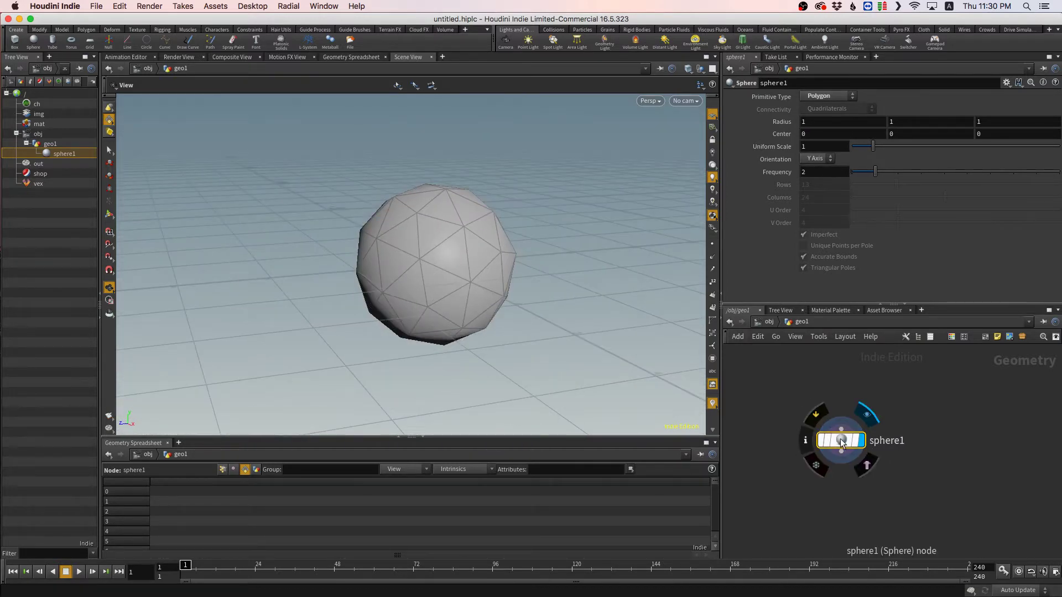
key("Tab")
type("tr")
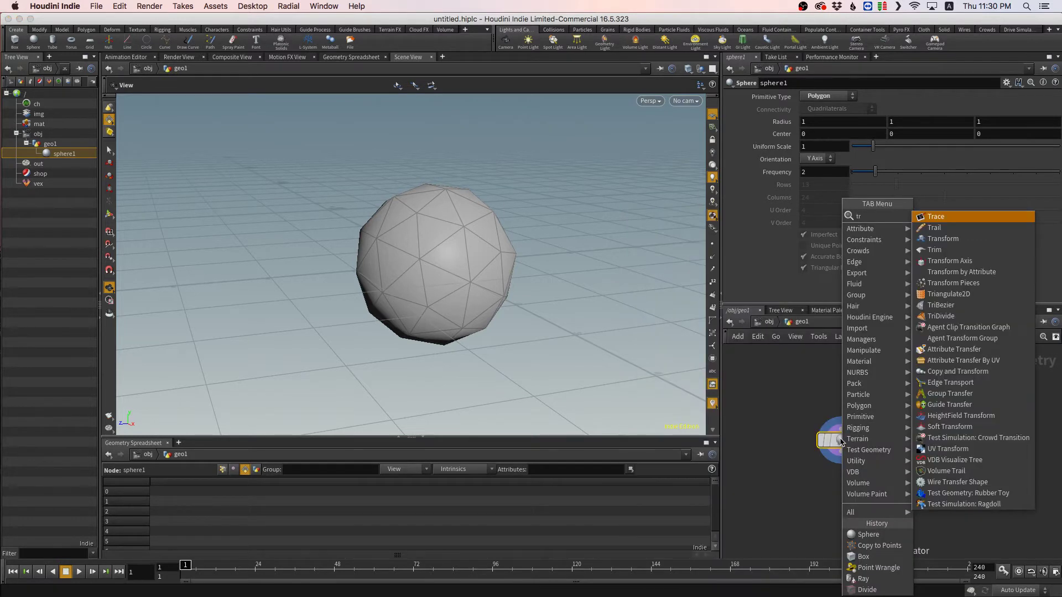
type("ans")
key("Return")
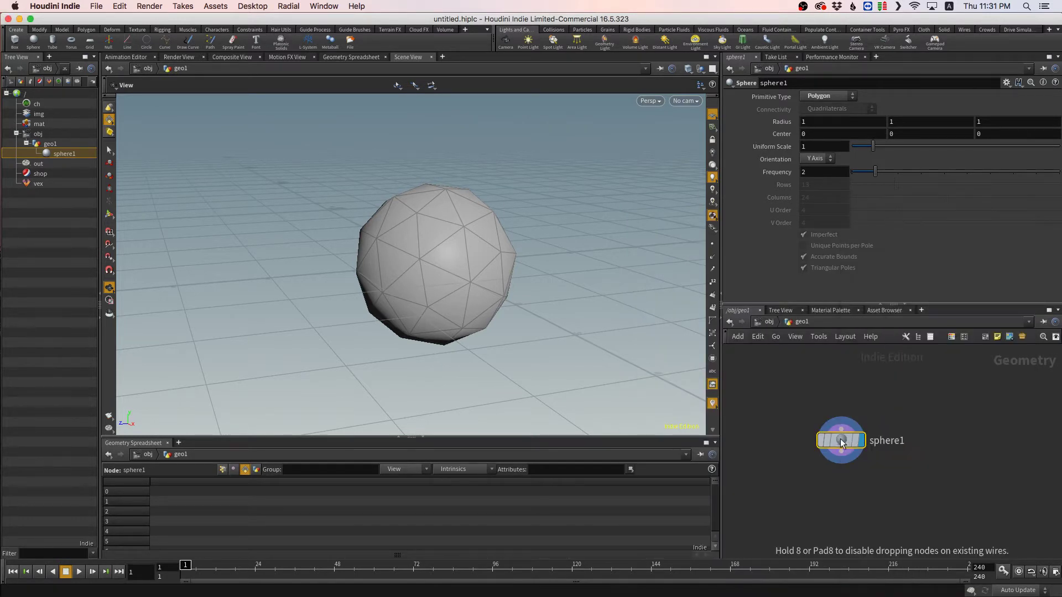
left_click(850, 468)
left_click_drag(842, 470, 843, 413)
left_click_drag(846, 482, 851, 468)
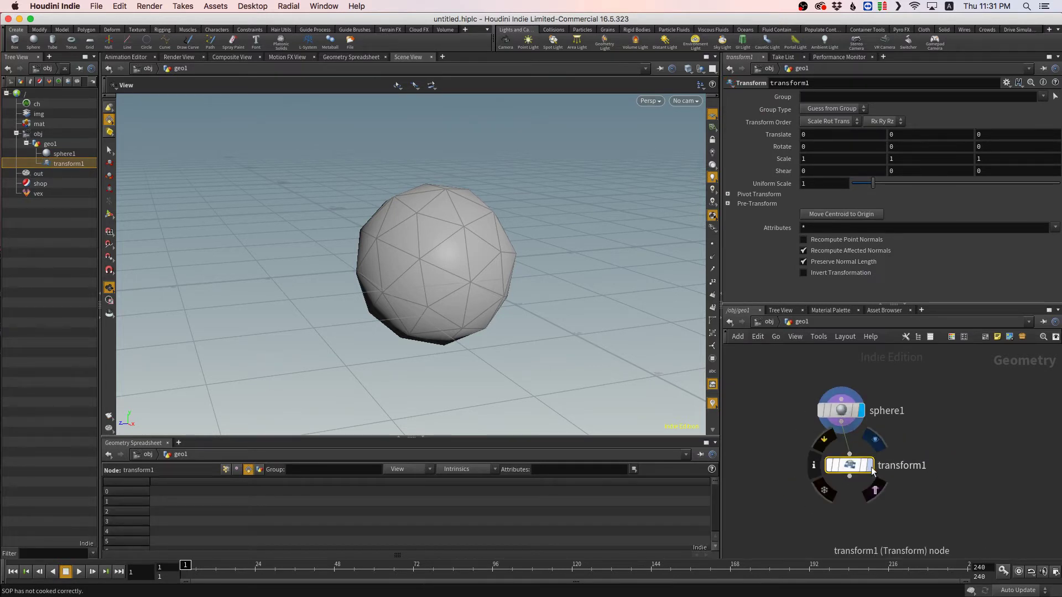
left_click(867, 467)
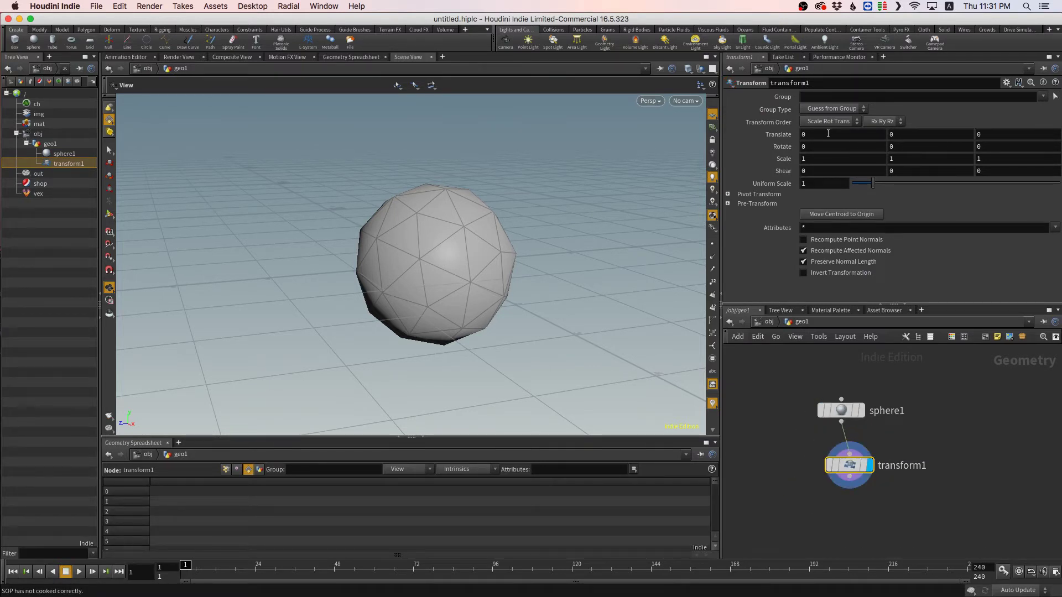
- Set the Transform node's X translation to -0.8
middle_click_drag(828, 133, 484, 272)
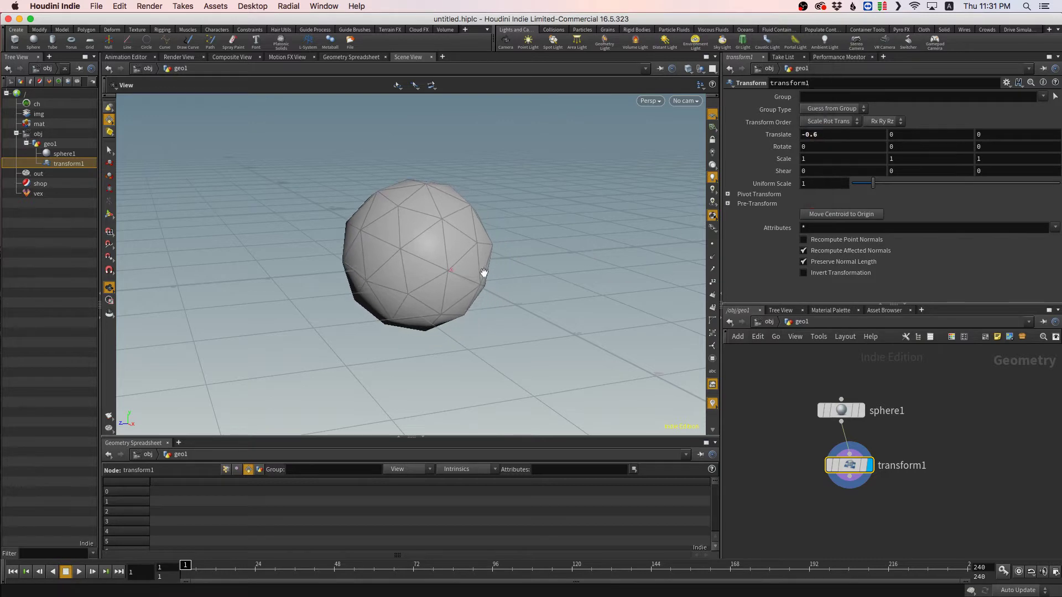
left_click_drag(484, 272, 614, 263)
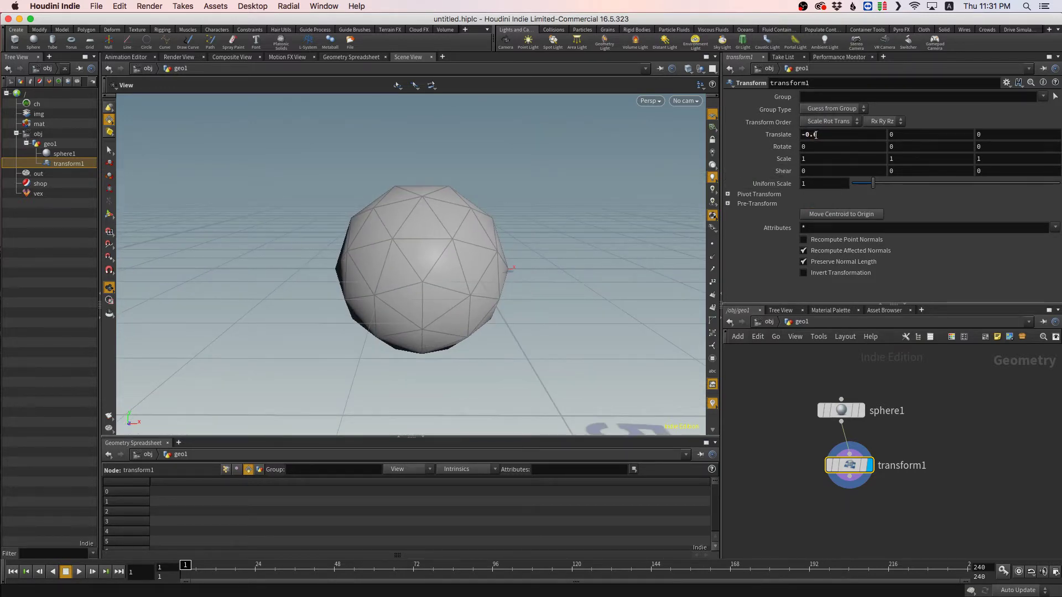
middle_click_drag(793, 134, 757, 129)
key("super+z")
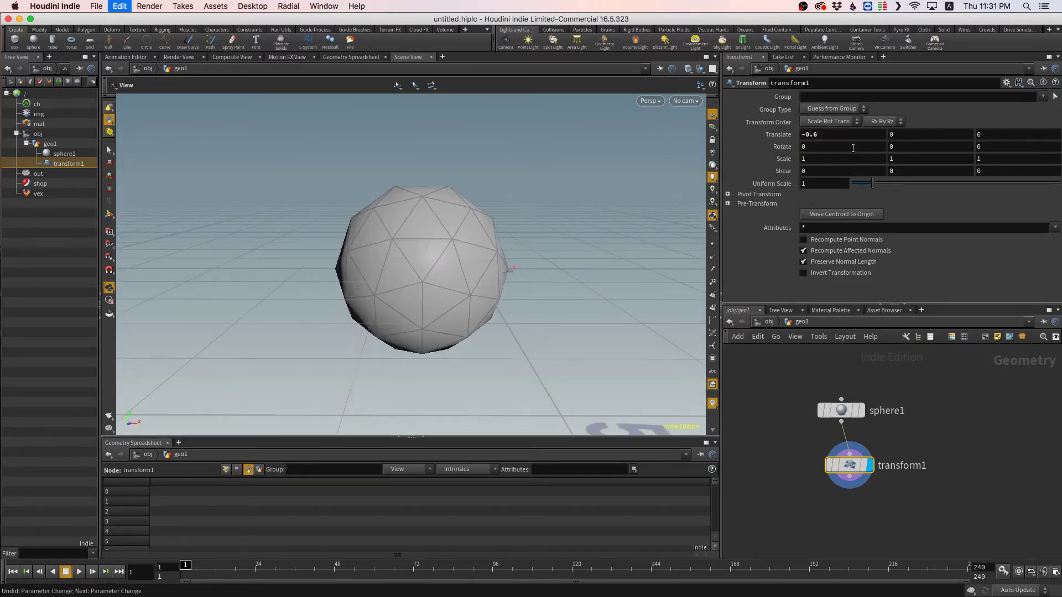
middle_click_drag(828, 136, 798, 137)
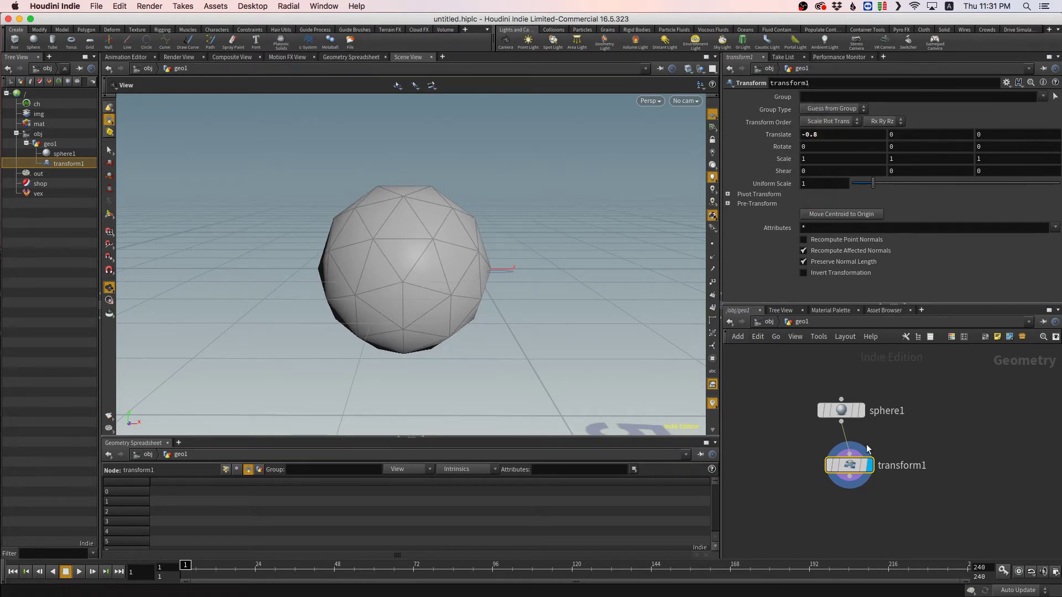
- Stretch the sphere by setting the Transform node's X scale to 1.5
left_click_drag(850, 466, 857, 479)
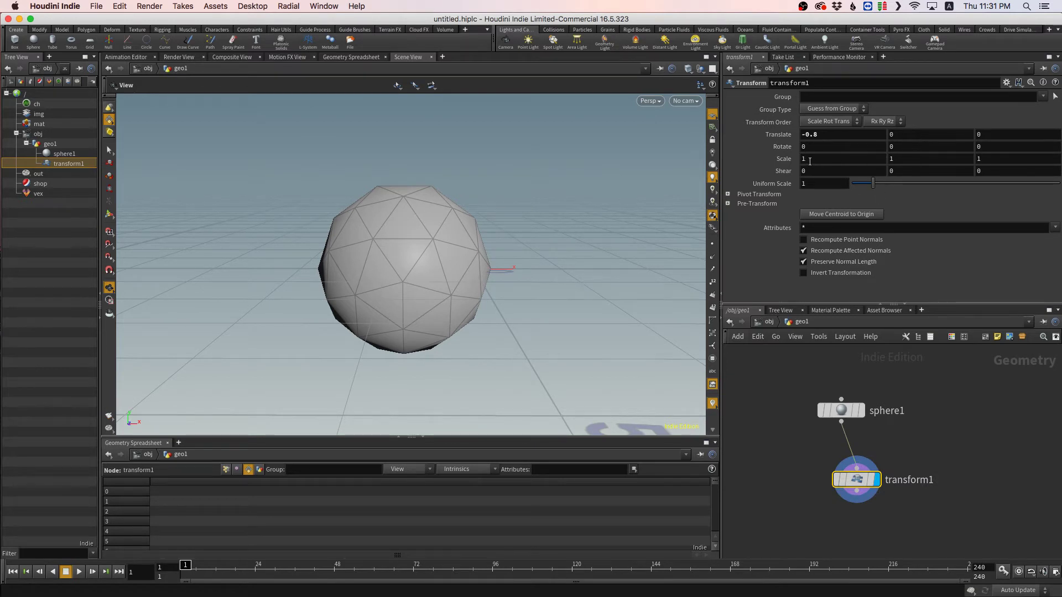
middle_click_drag(809, 161, 843, 159)
left_click_drag(490, 230, 381, 189)
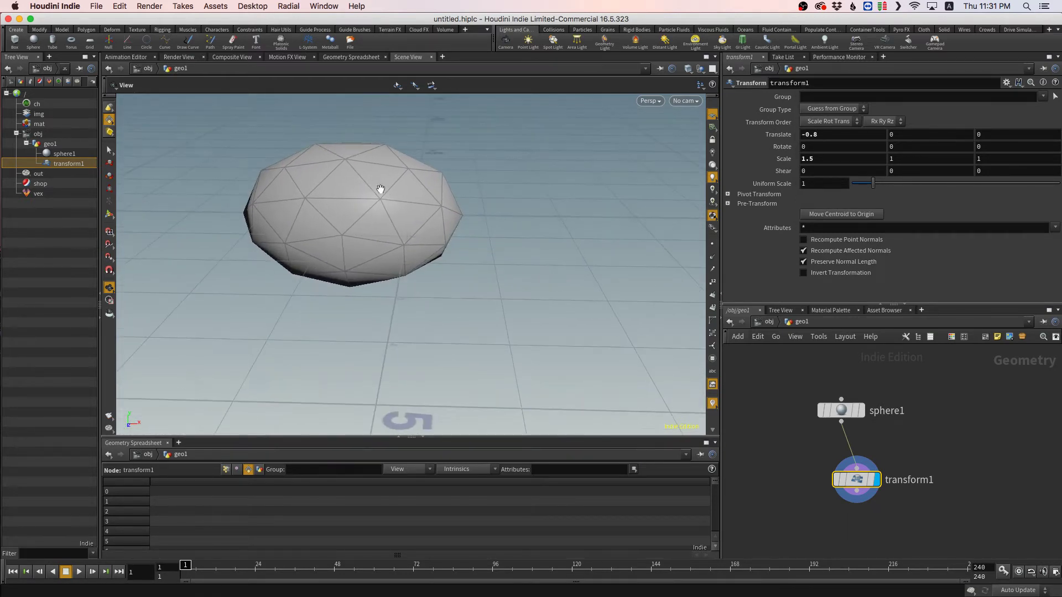
- Add a second Transform node wired below the first one and make it the displayed node
left_click_drag(861, 483, 881, 464)
key("Tab")
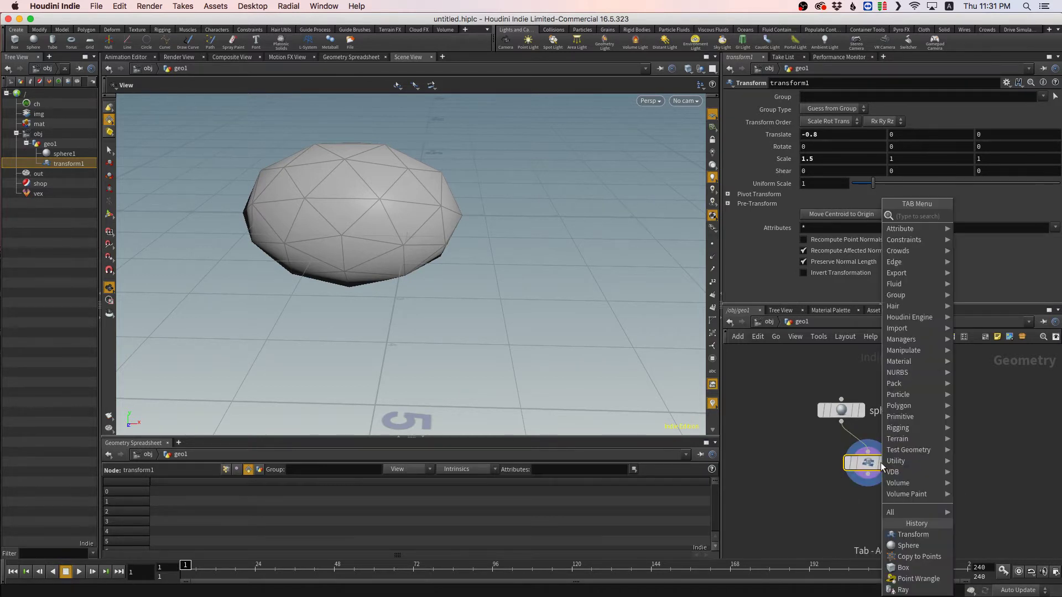
type("trans")
key("Return")
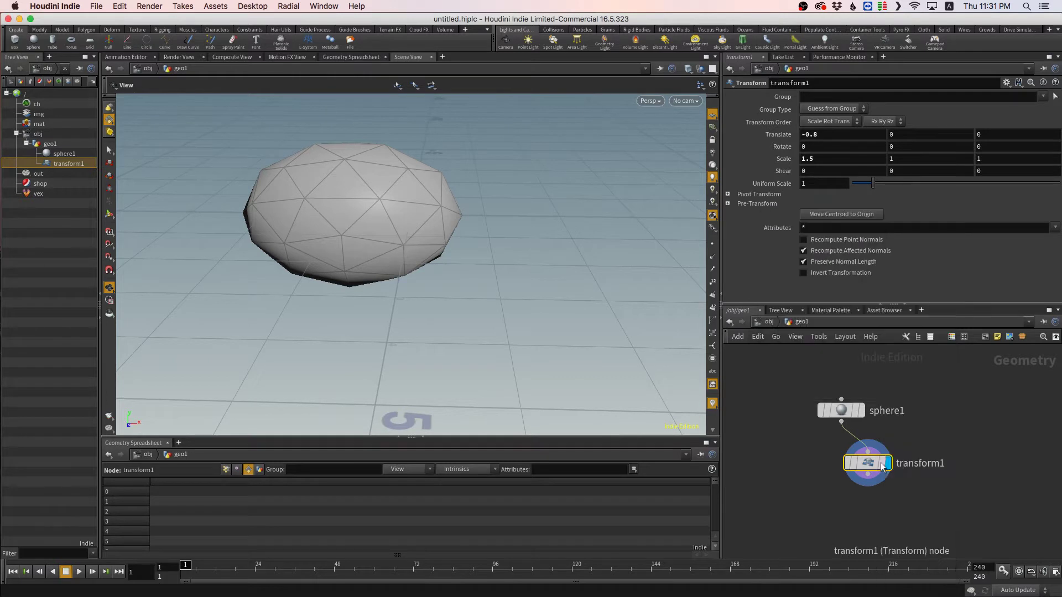
left_click(890, 491)
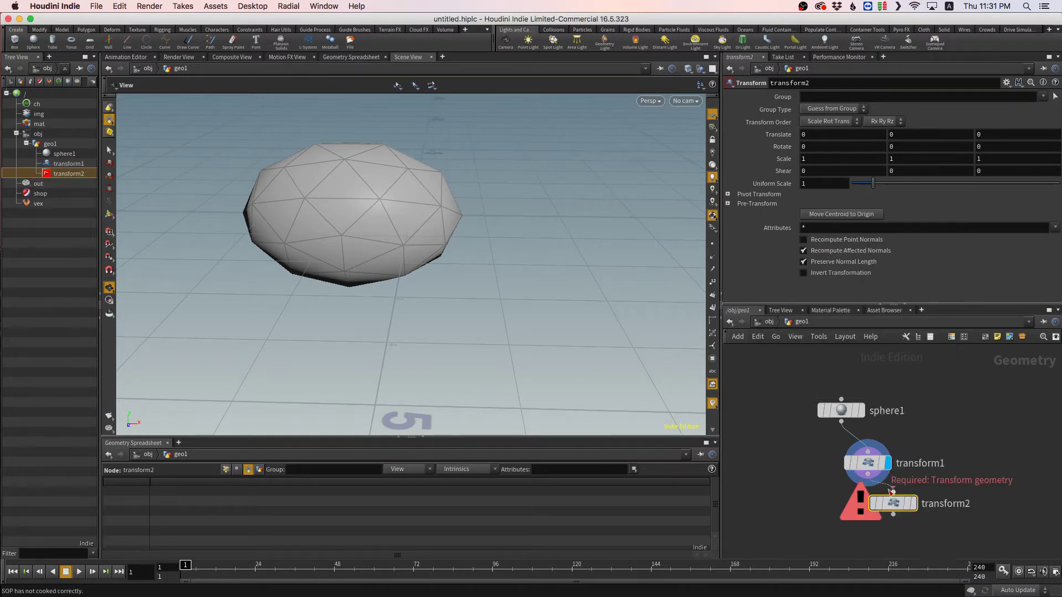
left_click(914, 503)
left_click_drag(894, 504, 898, 522)
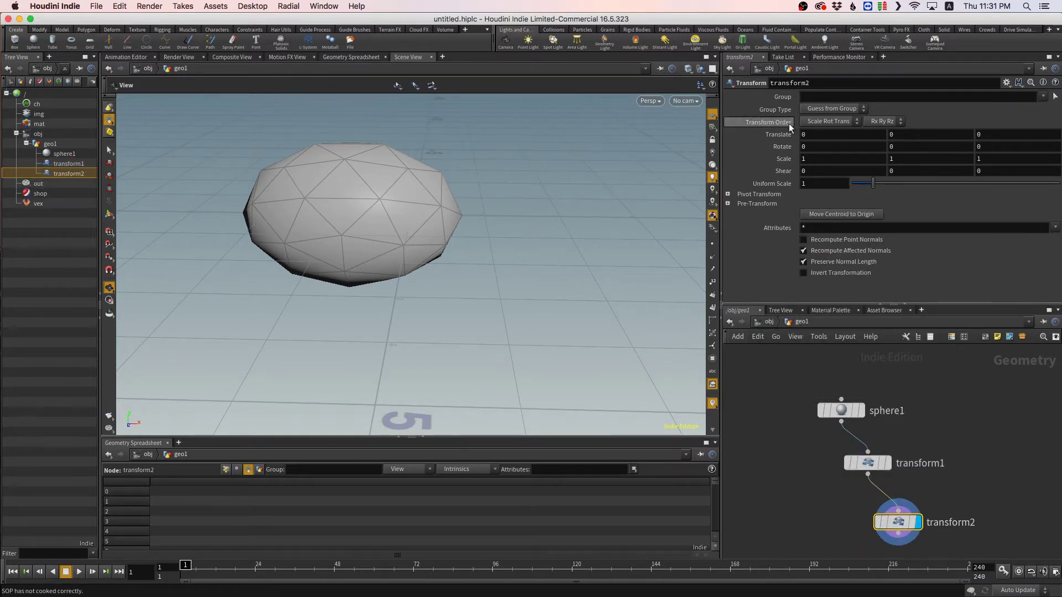
- Set the second Transform's X translation to 1.5 and show the first Transform as a wireframe template
middle_click_drag(782, 134, 885, 137)
key("super+z")
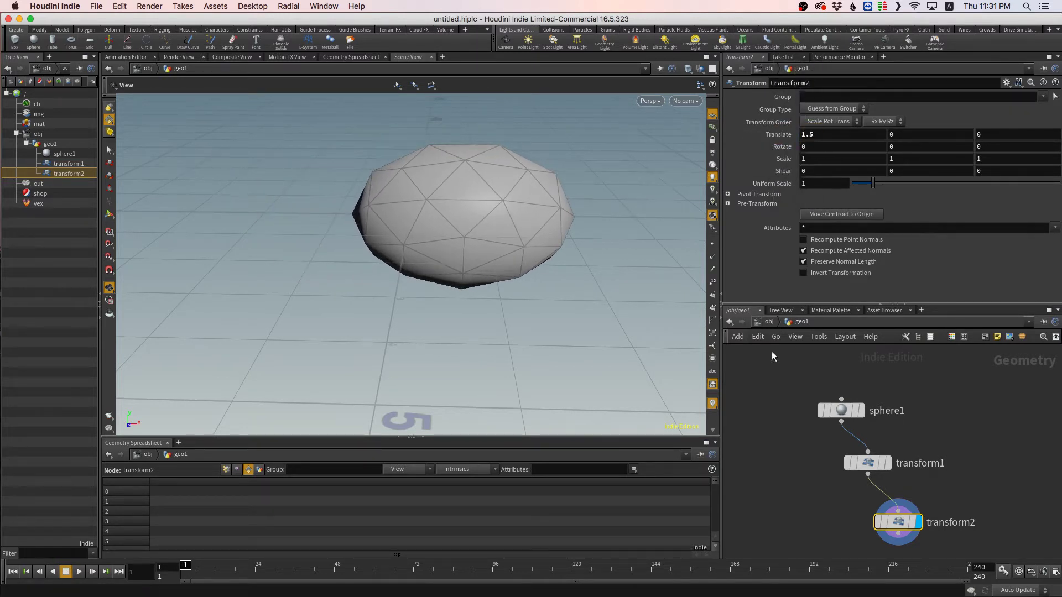
left_click(885, 471)
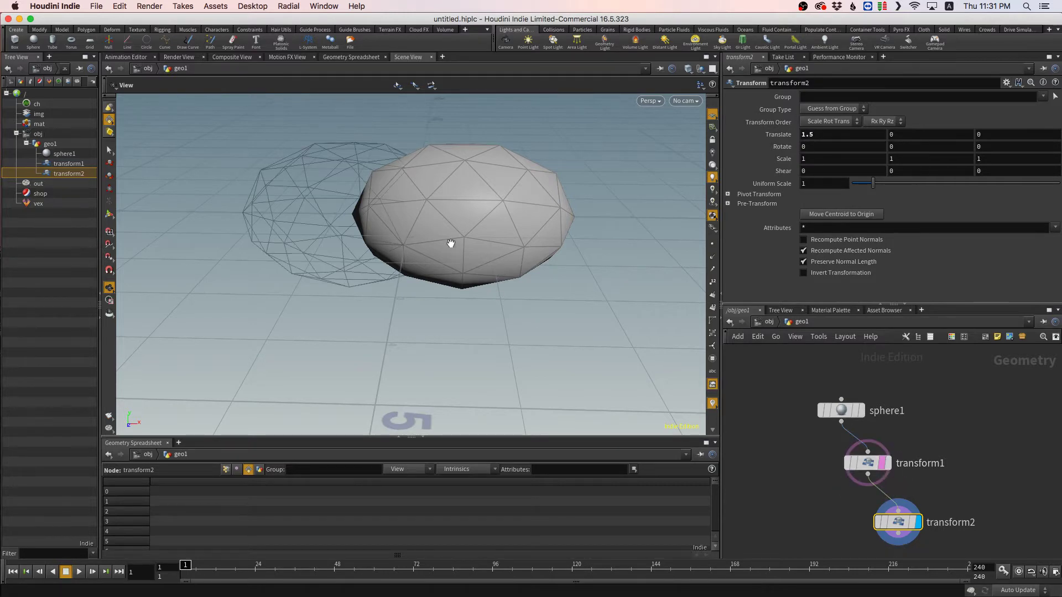
left_click_drag(476, 257, 515, 247)
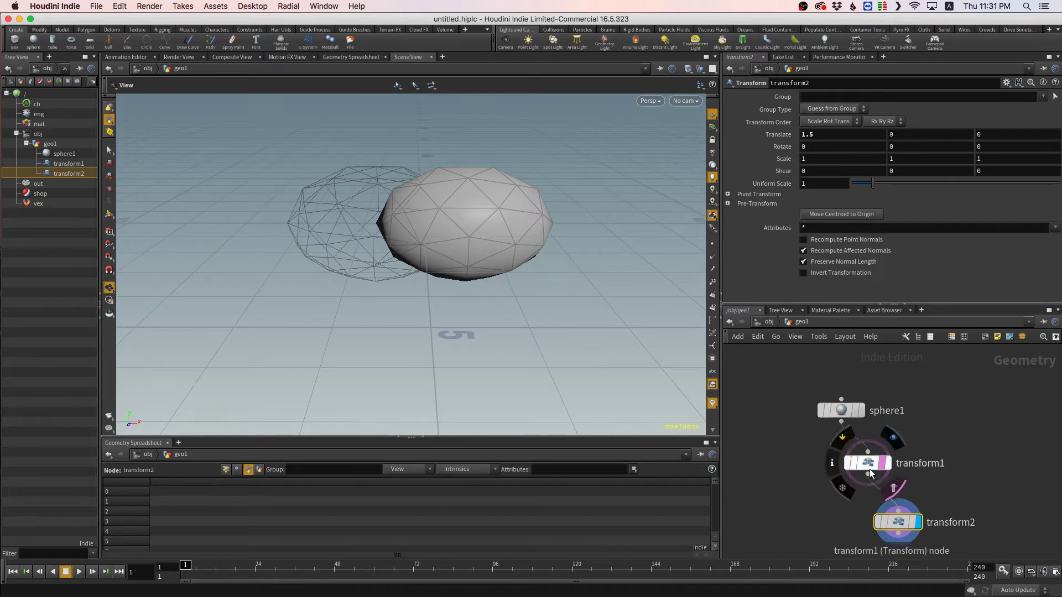
- Combine both Transform outputs in a new displayed Merge node and turn off the first Transform's template display
middle_click_drag(821, 435, 785, 387)
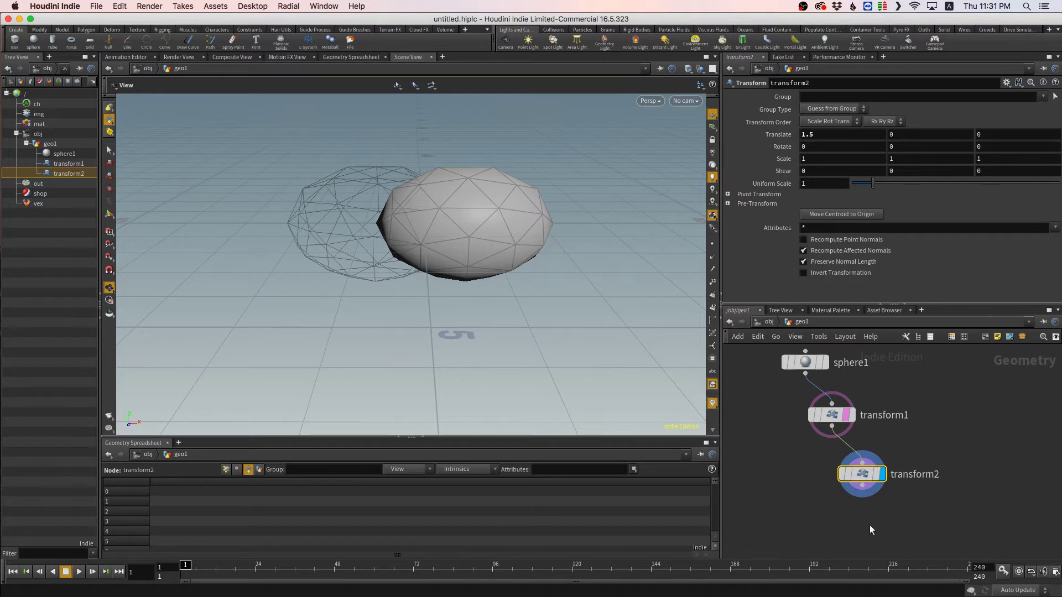
key("Tab")
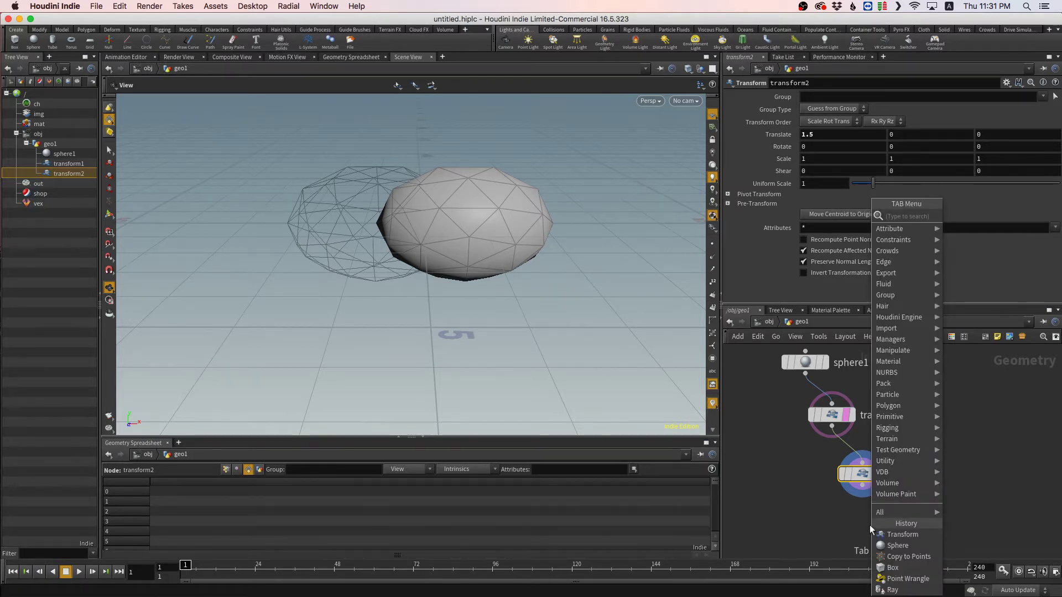
type("merg")
key("Return")
left_click(766, 527)
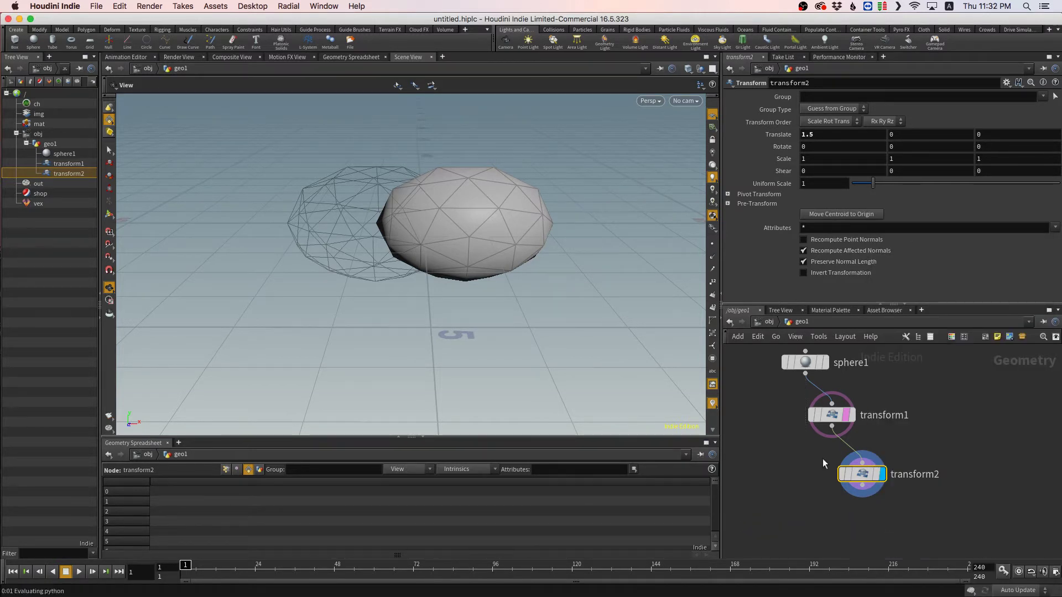
left_click(806, 519)
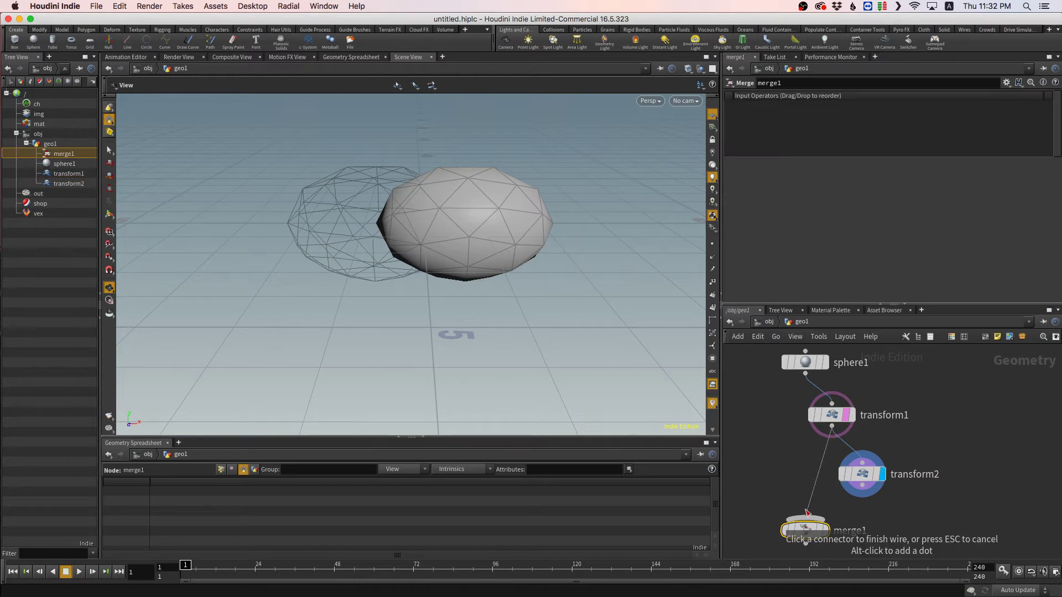
left_click(858, 489)
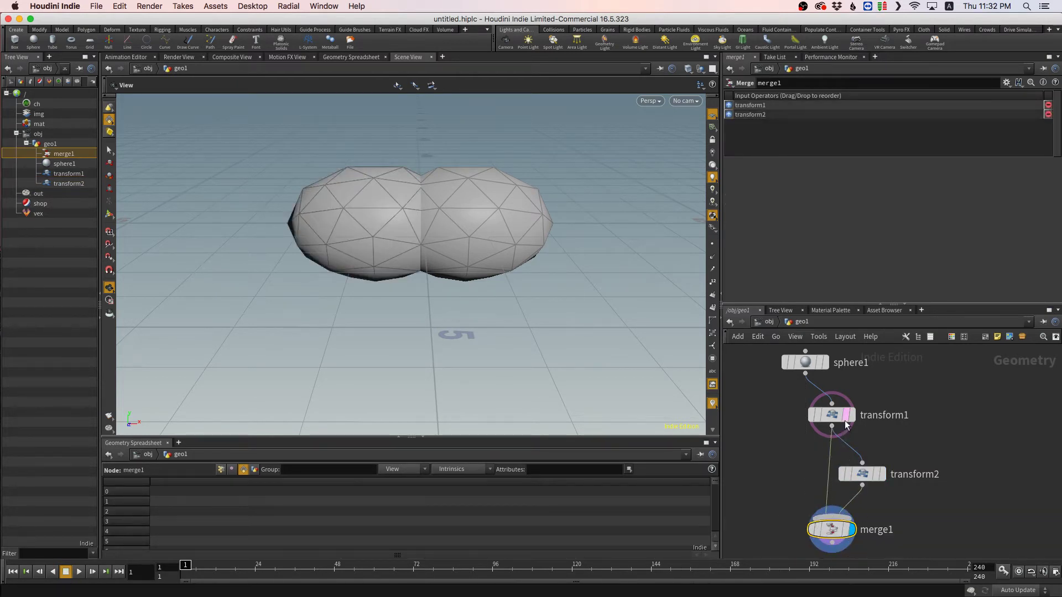
left_click_drag(413, 208, 472, 230)
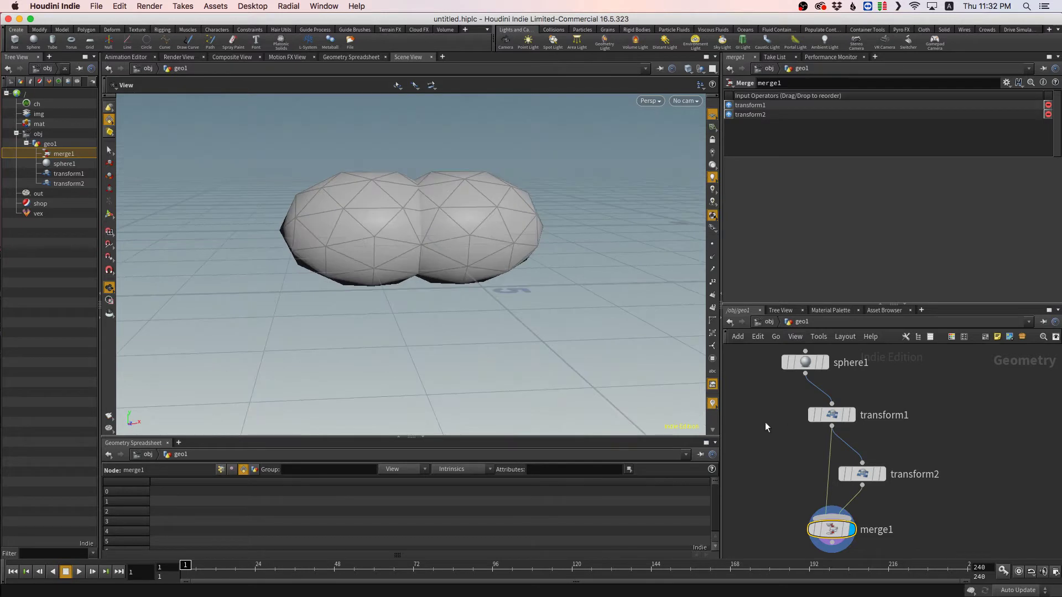
- Convert the merged geometry with a displayed VDB from Polygons node that outputs a Fog VDB instead of a Distance VDB
scroll(932, 489, "down", 5)
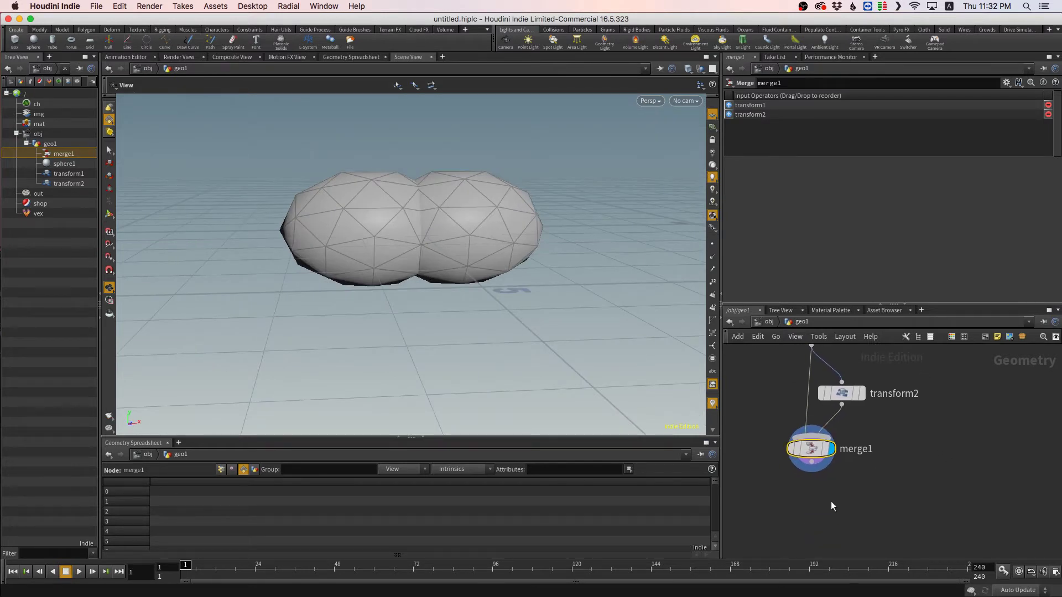
key("Tab")
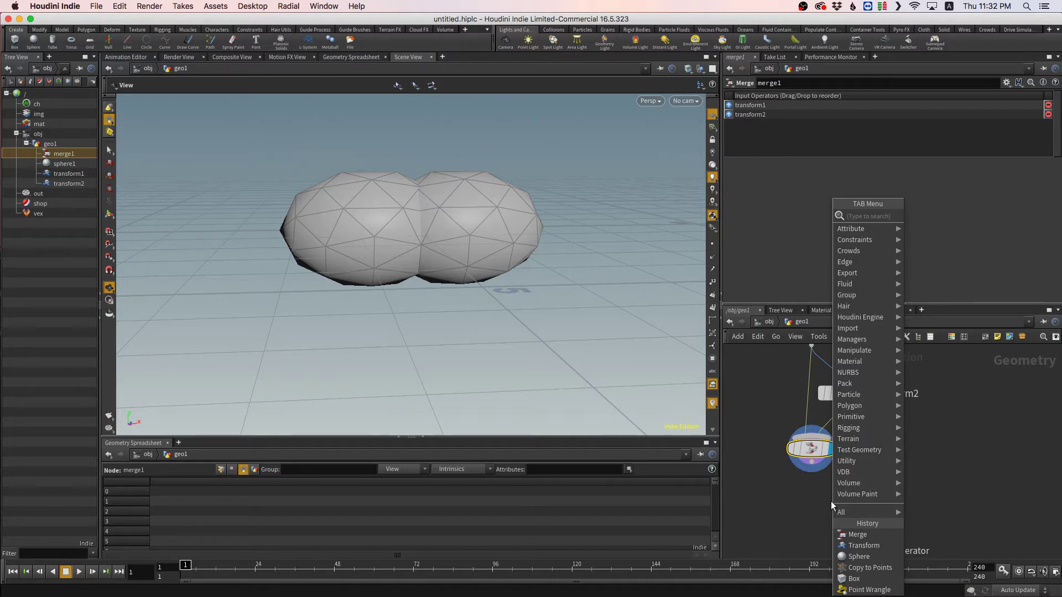
type("v")
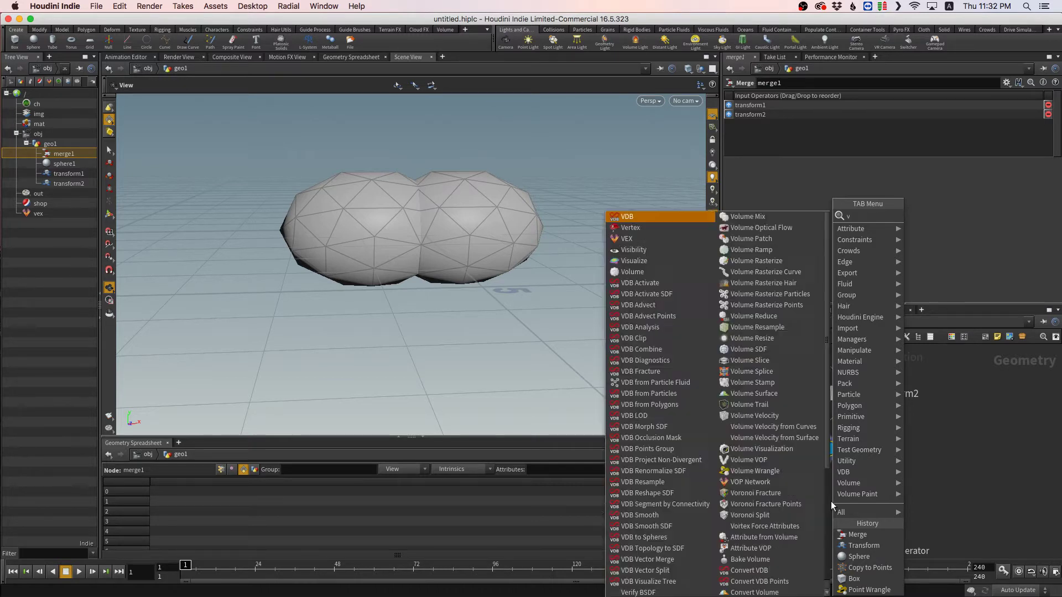
type("dbfrompoly")
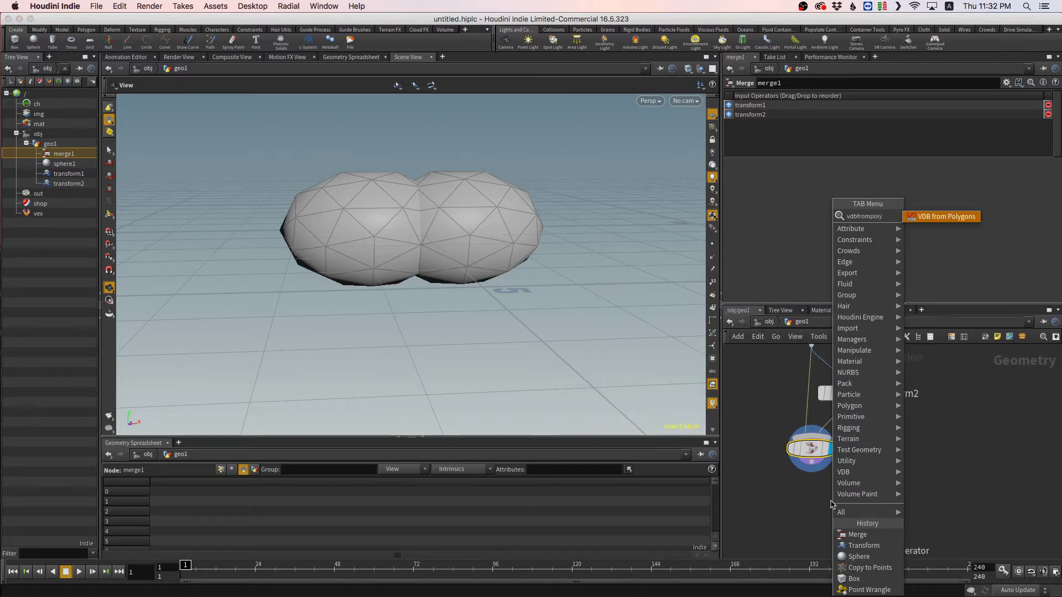
key("Return")
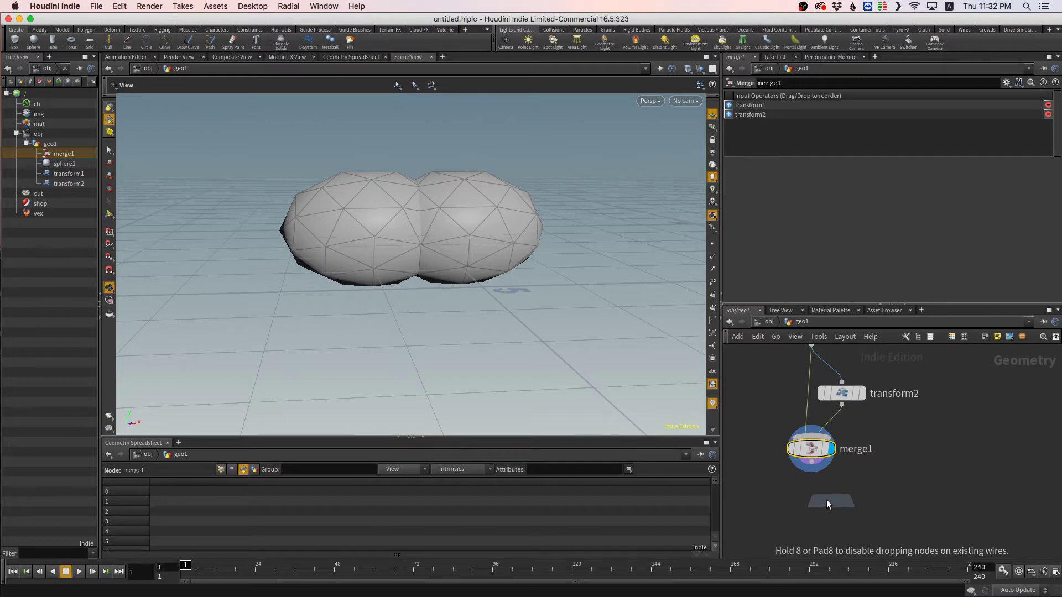
left_click(827, 500)
left_click(798, 489)
left_click(812, 462)
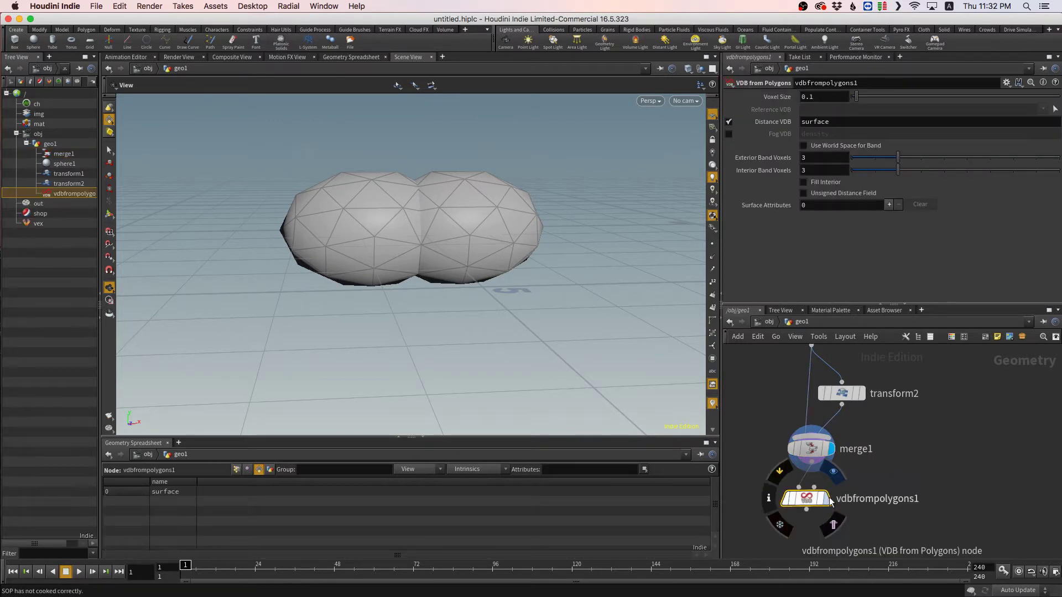
left_click(825, 499)
left_click_drag(818, 496, 810, 505)
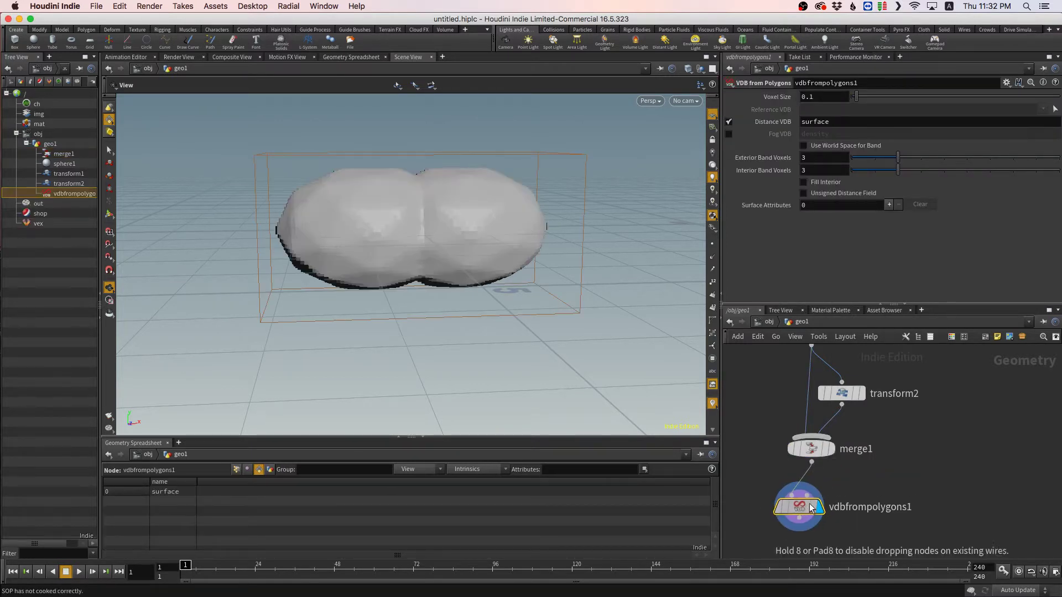
left_click(729, 122)
left_click(729, 134)
- Add a Scatter node fed by the VDB from Polygons node and make it the displayed node
key("Tab")
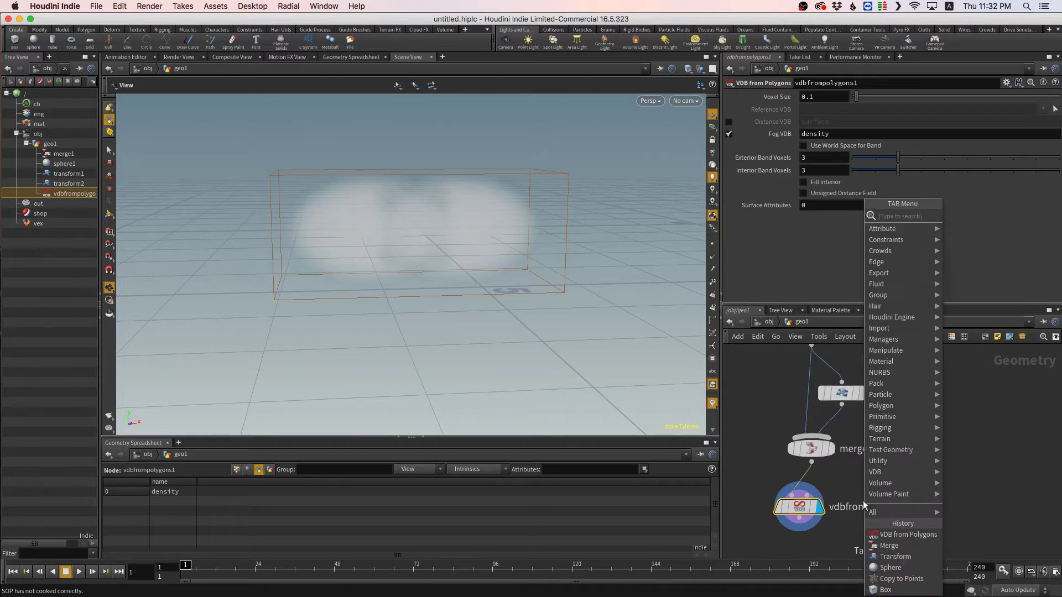
type("scatter")
key("Return")
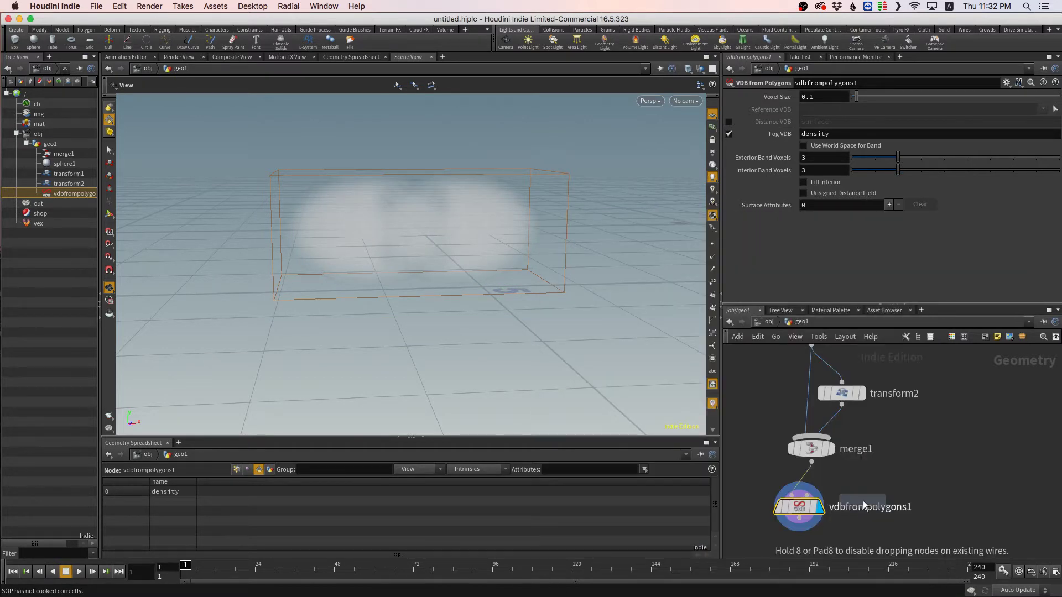
left_click(830, 533)
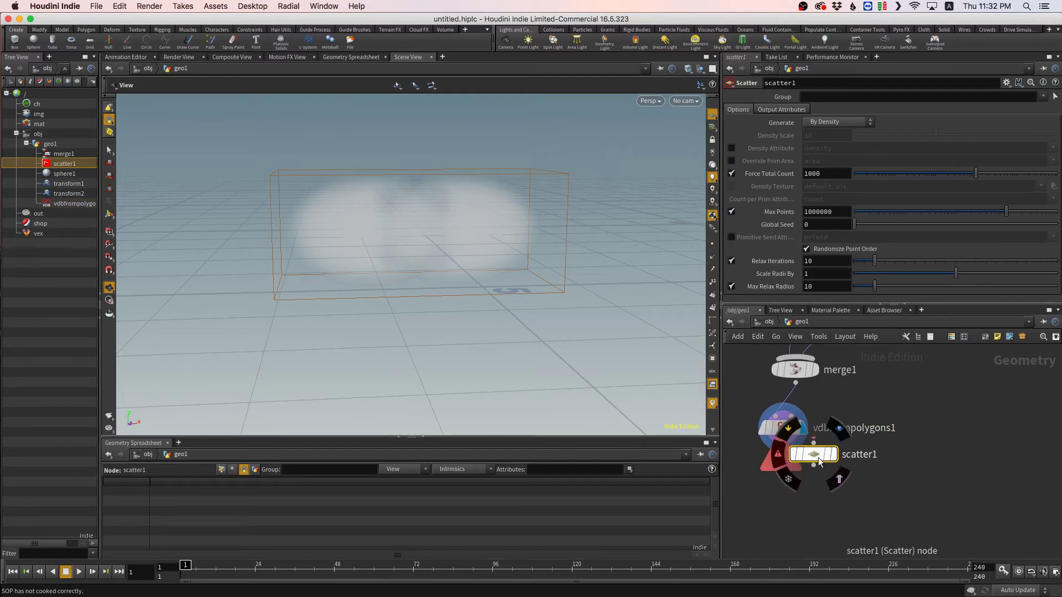
left_click(784, 439)
left_click(817, 461)
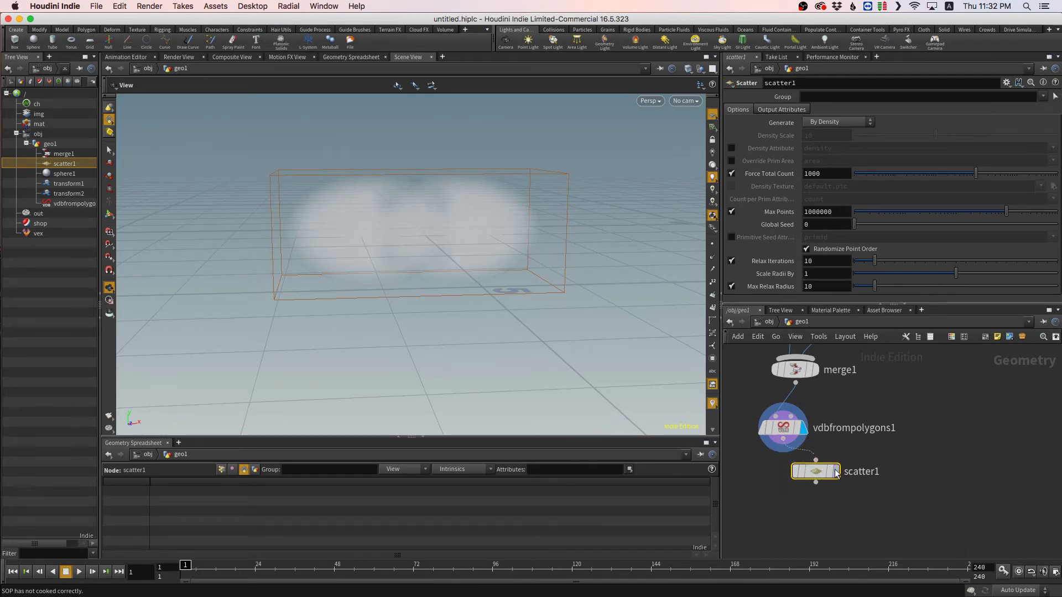
left_click(836, 472)
left_click_drag(820, 472, 822, 486)
mouse_move(451, 235)
left_mouse_down()
mouse_move(431, 283)
mouse_move(479, 260)
mouse_move(403, 234)
mouse_move(417, 220)
mouse_move(463, 243)
mouse_move(438, 236)
left_mouse_up()
- Delete both the VDB from Polygons node and the Scatter node from the network
left_click_drag(849, 410, 767, 487)
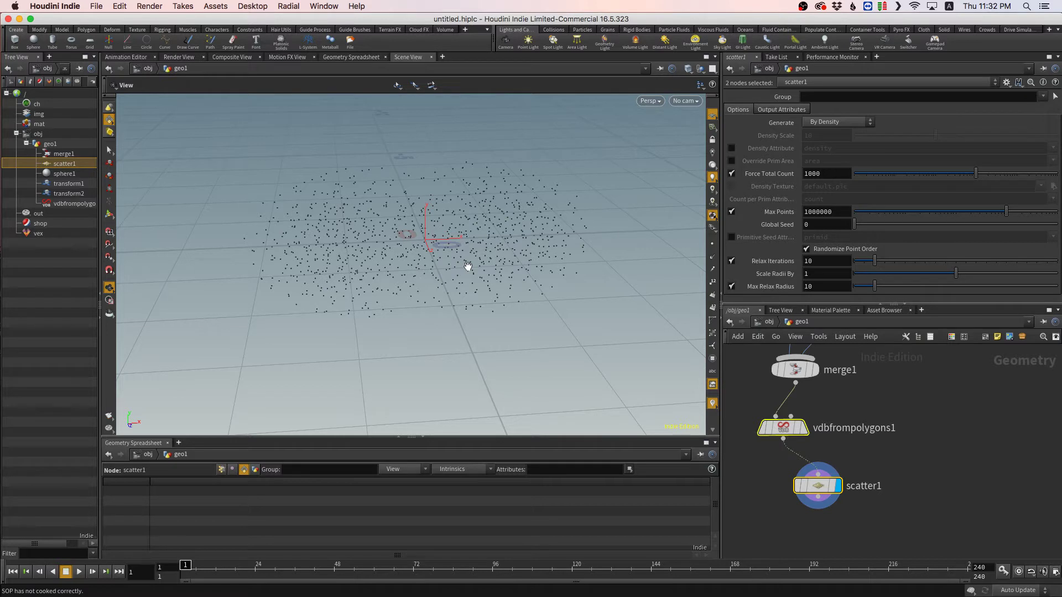
key("Delete")
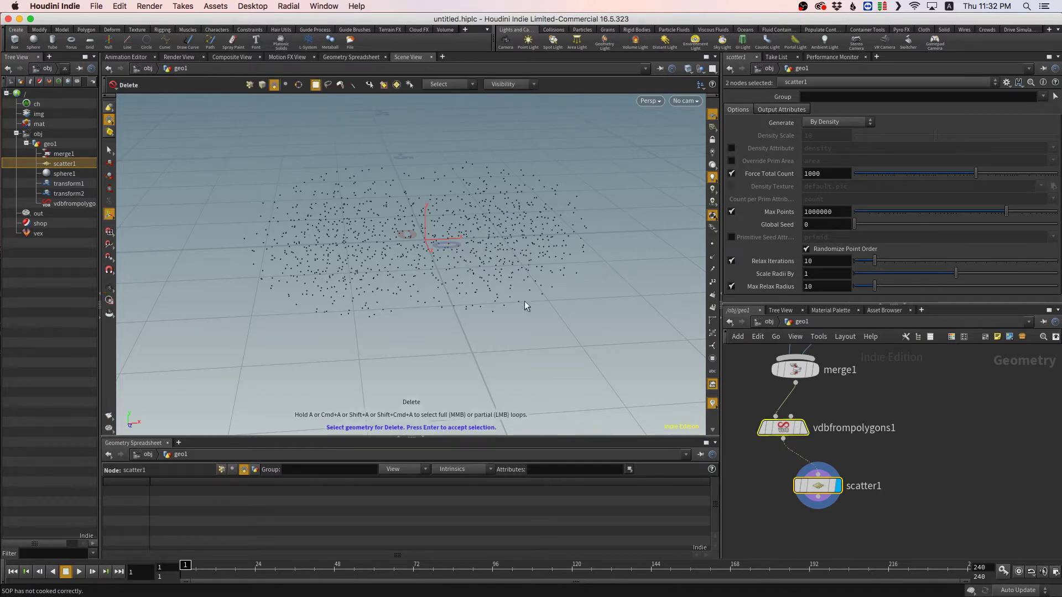
left_click_drag(888, 401, 784, 510)
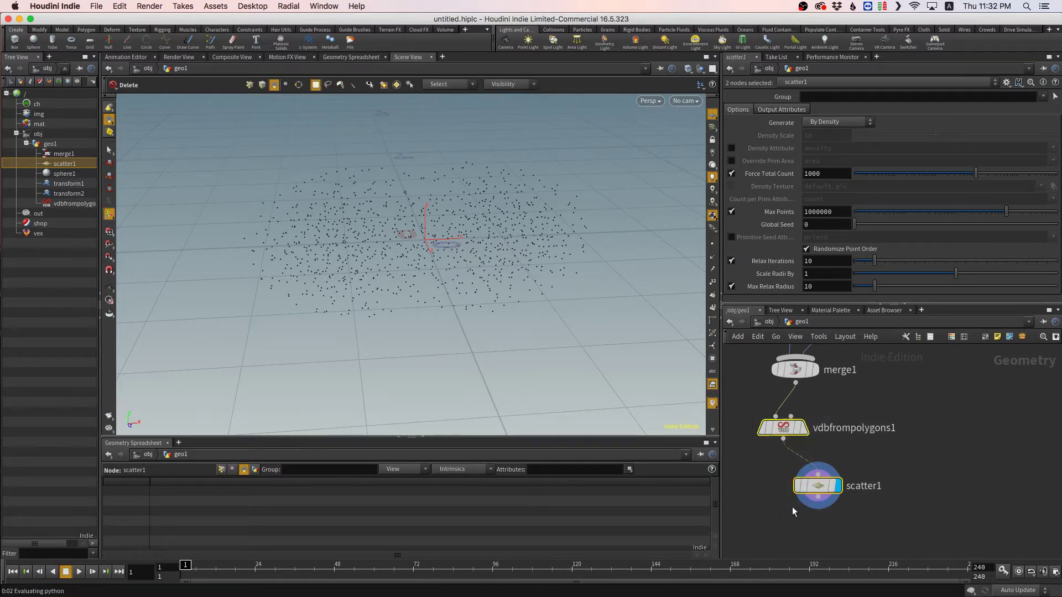
key("Delete")
- Add a Points from Volume node wired to the Merge output and make it the displayed node
key("Tab")
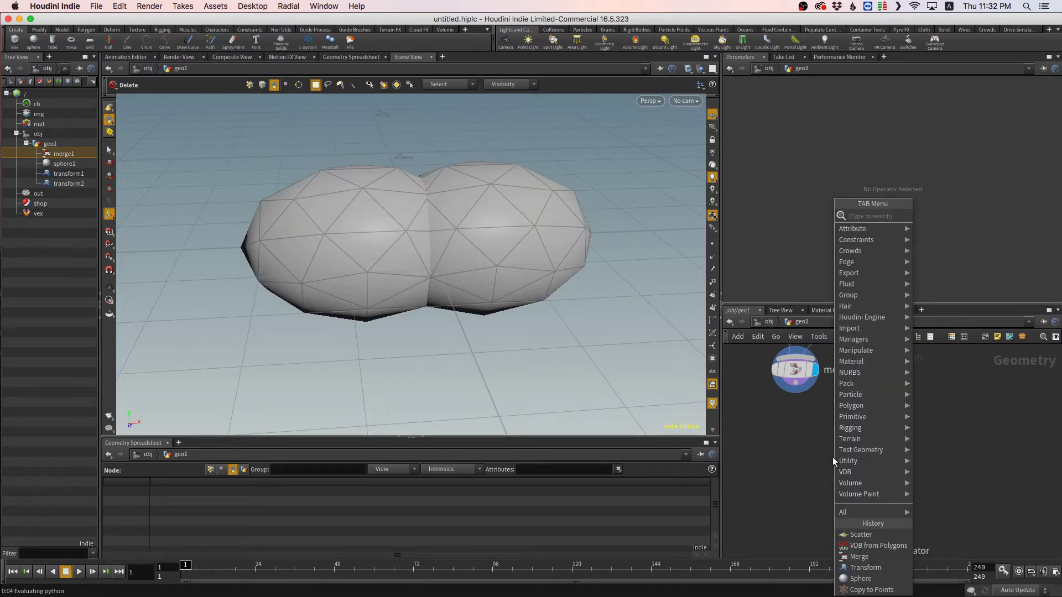
type("points")
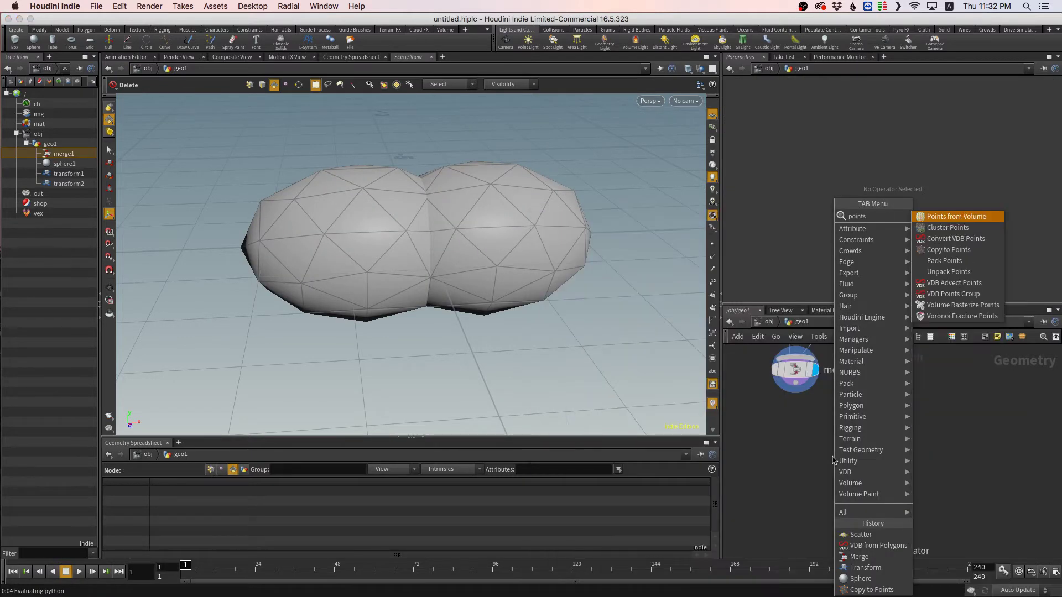
type("fromvol")
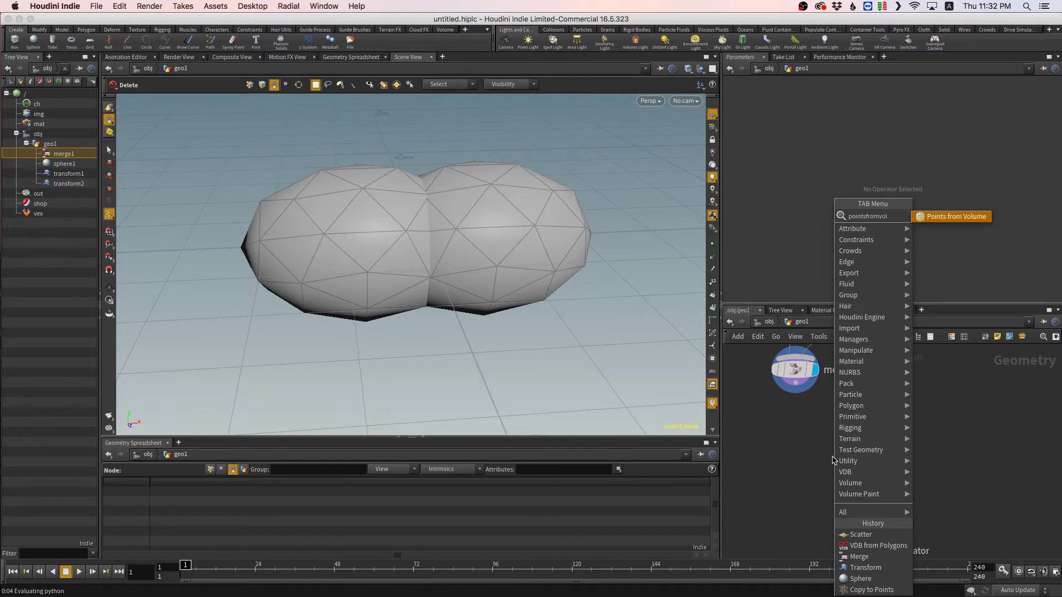
type("ume")
key("Return")
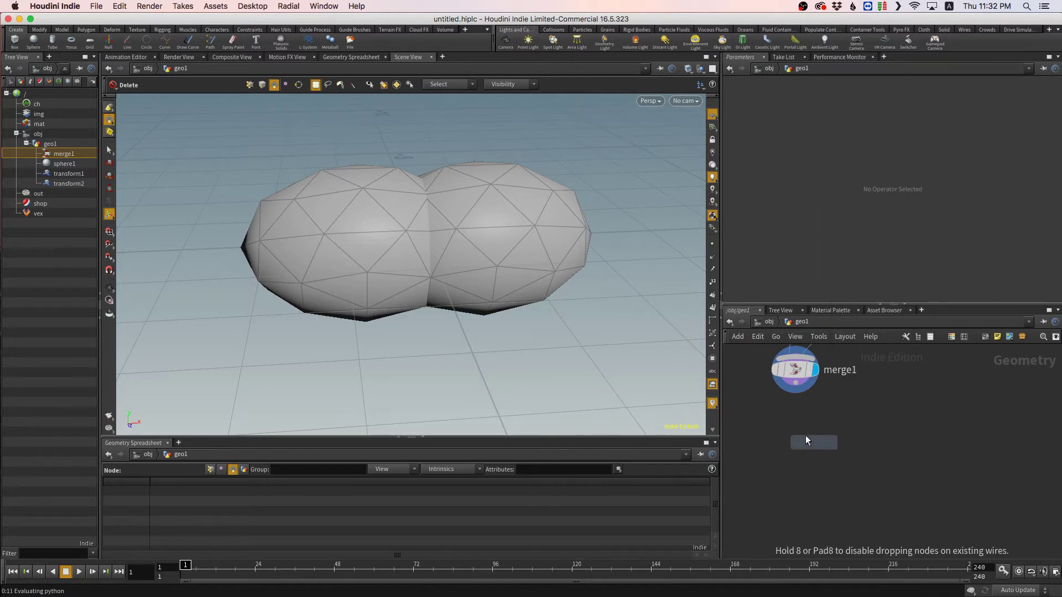
left_click(805, 436)
left_click(797, 385)
left_click(807, 421)
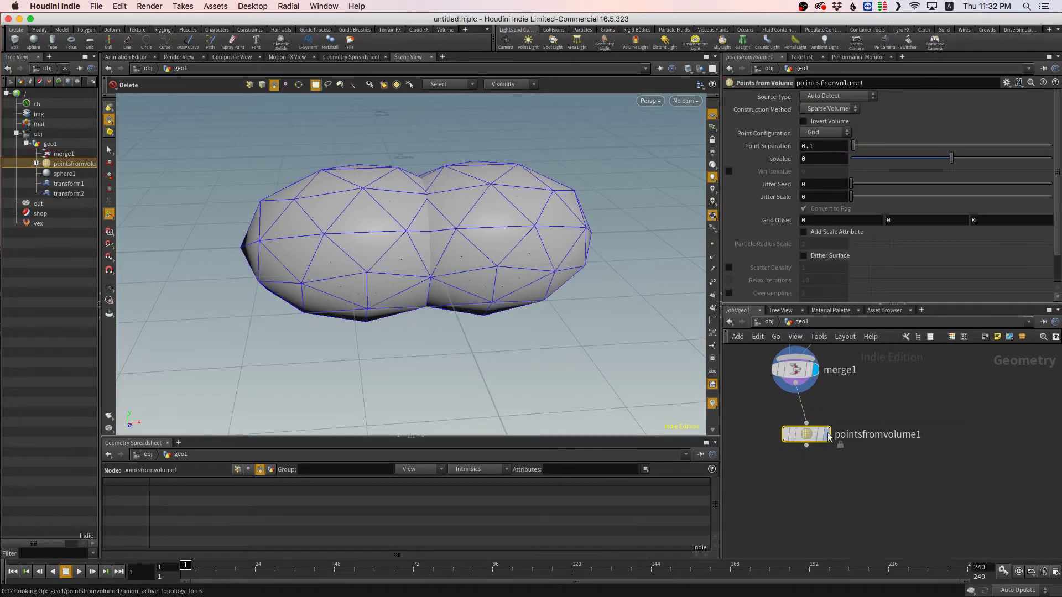
key("Escape")
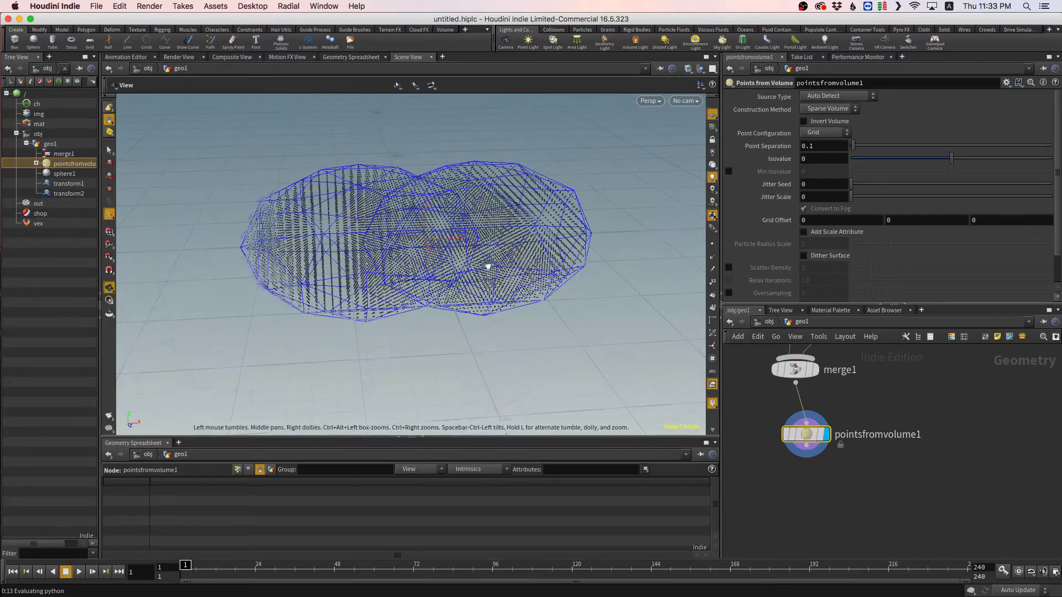
left_click_drag(486, 266, 381, 237)
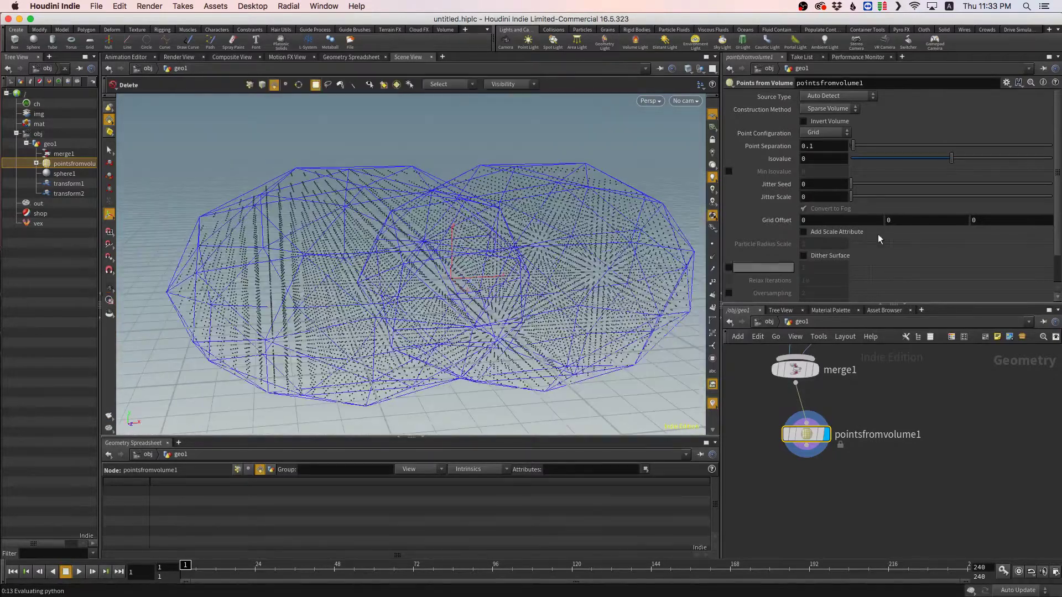
- Try the Tetrahedral point configuration on the Points from Volume node and set it back to Grid
left_click(843, 131)
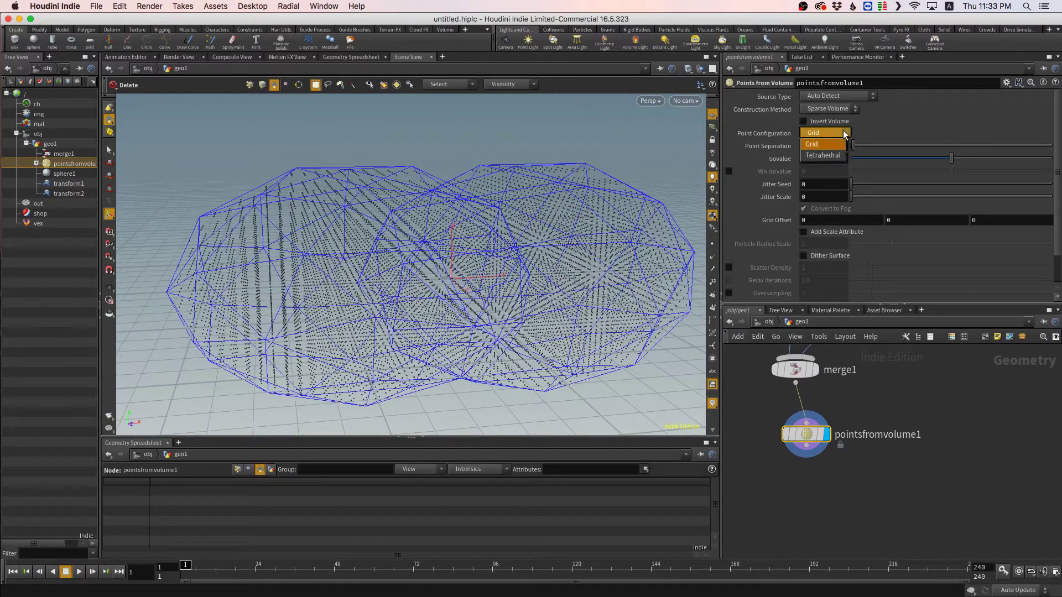
left_click(823, 155)
left_click_drag(569, 287, 548, 272)
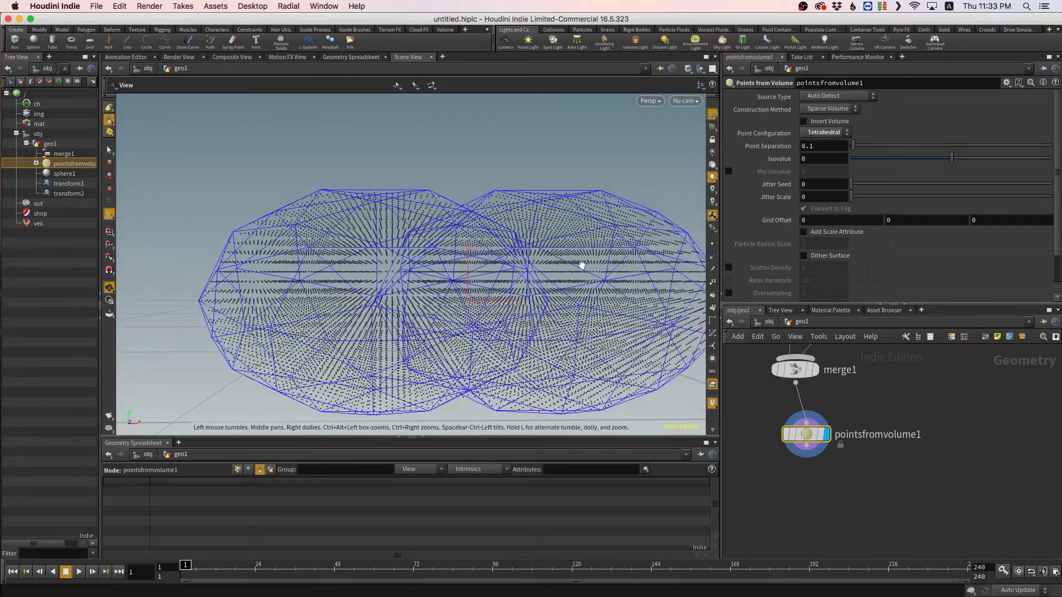
key("Delete")
left_click(814, 134)
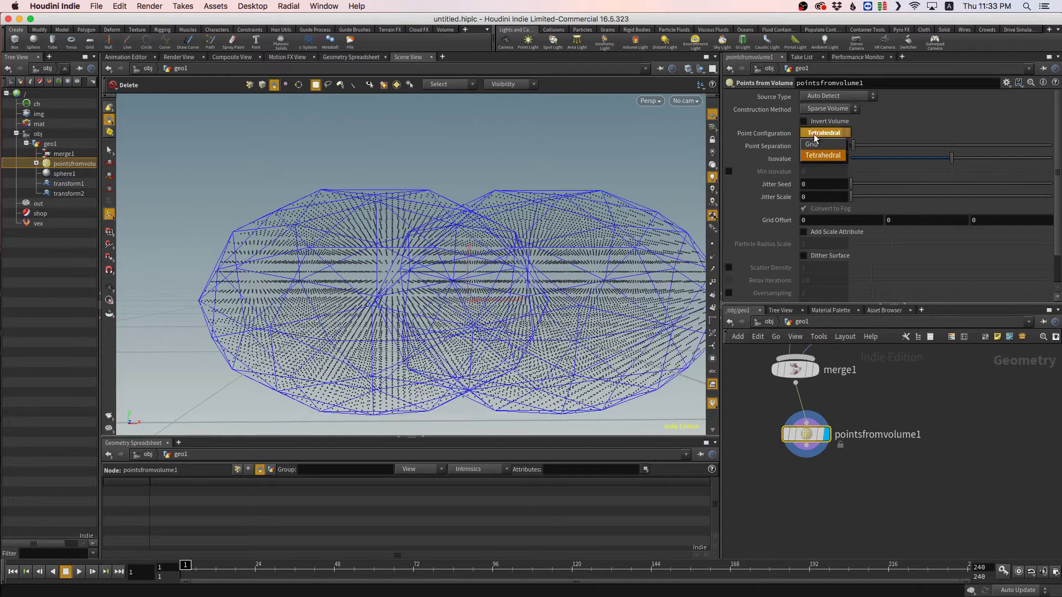
left_click(816, 144)
mouse_move(417, 287)
left_mouse_down("alt")
mouse_move(435, 304)
mouse_move(437, 295)
left_mouse_up("alt")
- Try point separations of 0.05 and 0.2 on the Points from Volume node and set it back to 0.1
left_click(819, 146)
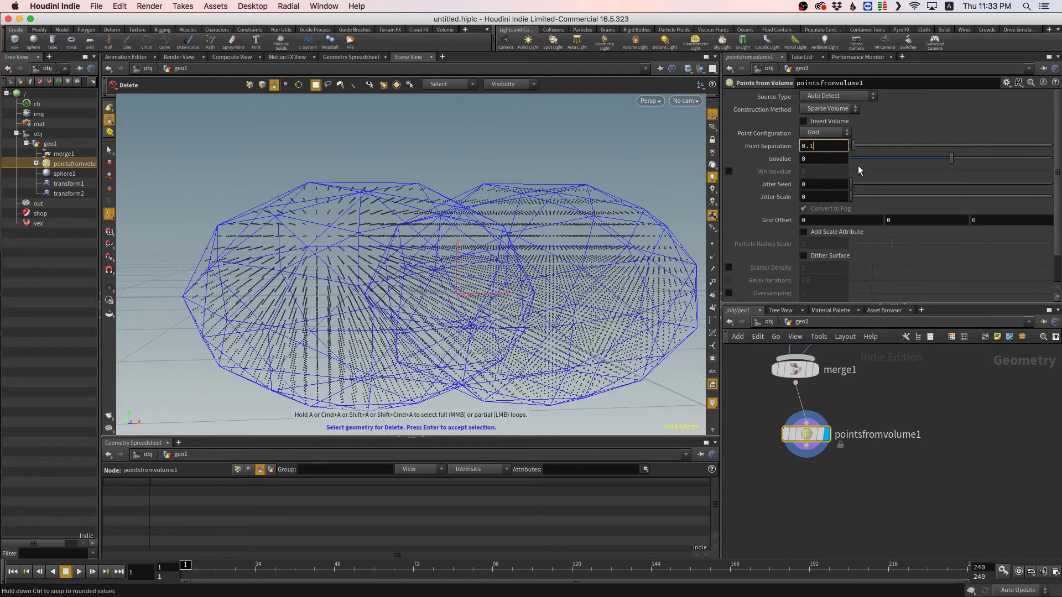
key("BackSpace")
type("05")
key("Return")
left_click_drag(571, 245, 509, 303, "alt")
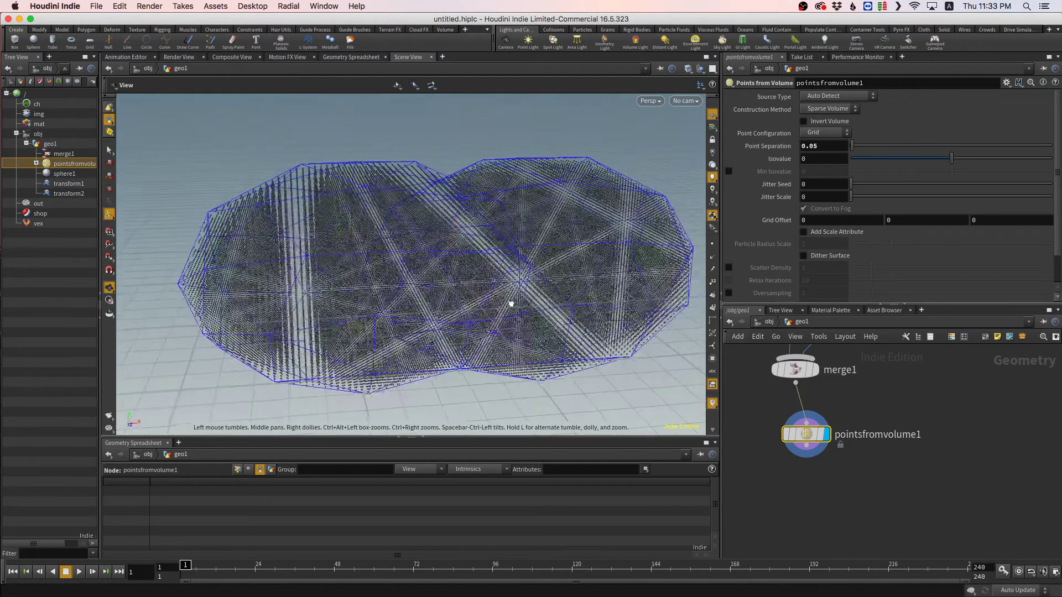
right_click_drag(509, 303, 539, 269, "alt")
key("Delete")
left_click(833, 145)
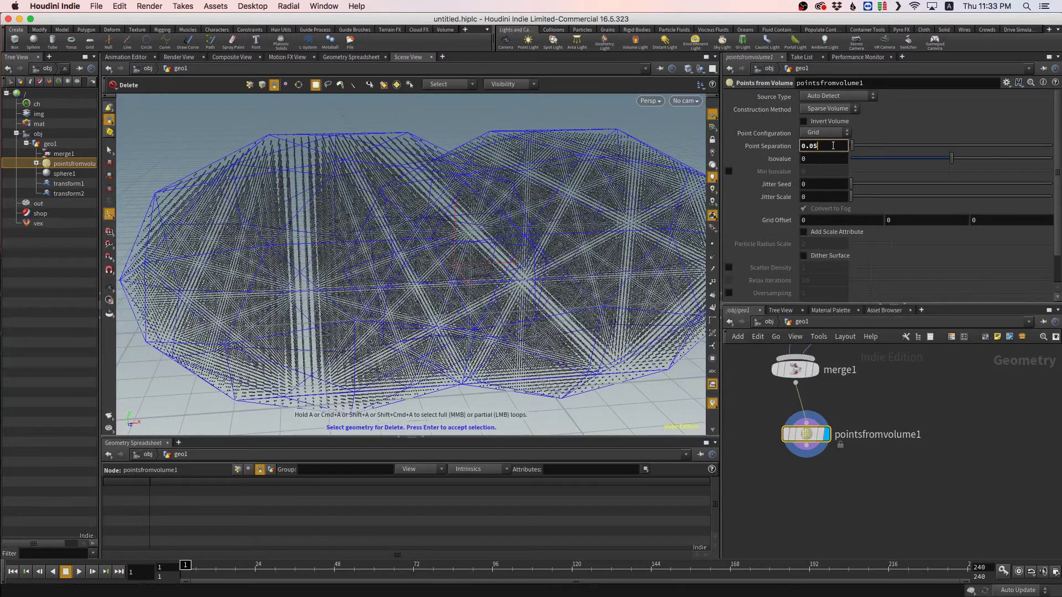
type("0.2")
key("Return")
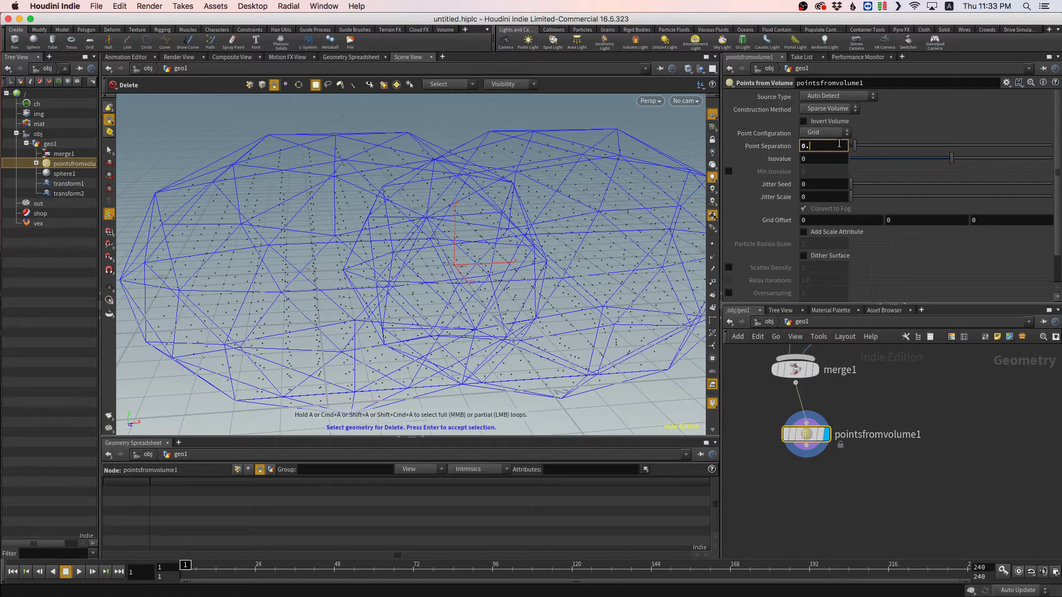
key("Return")
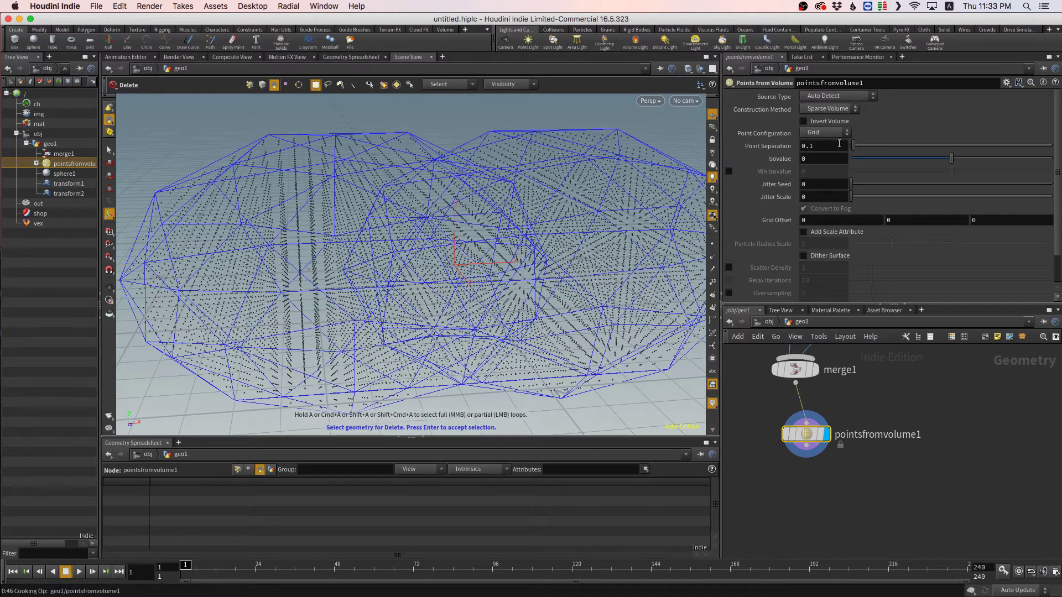
left_click_drag(631, 245, 557, 247, "alt")
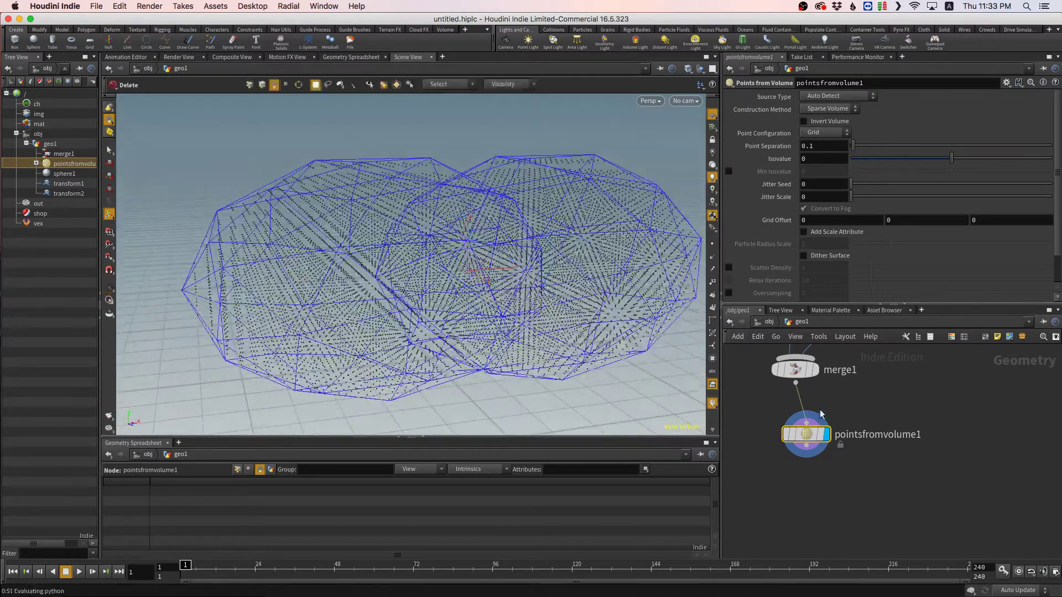
- Shift the Points from Volume node slightly in the network and set its jitter scale to 0.11
left_click_drag(807, 435, 832, 441)
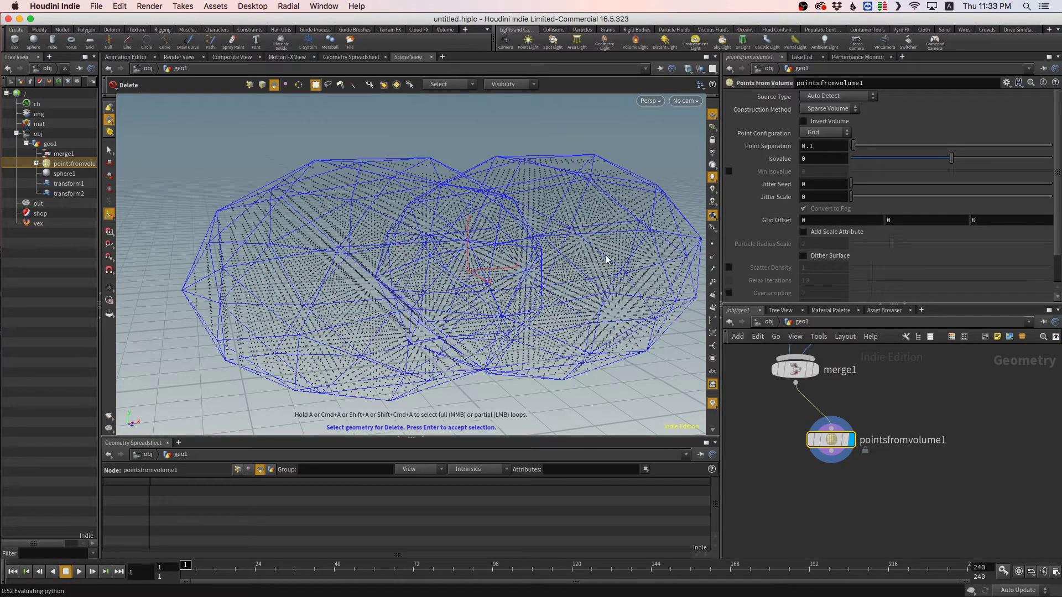
left_click_drag(571, 247, 535, 237, "alt")
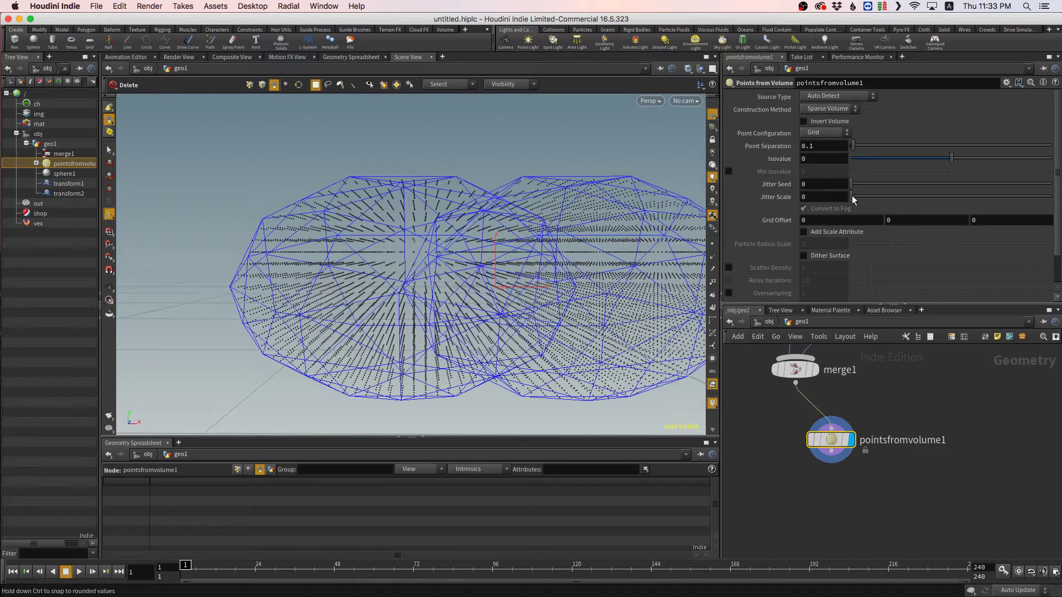
left_click_drag(853, 199, 854, 200)
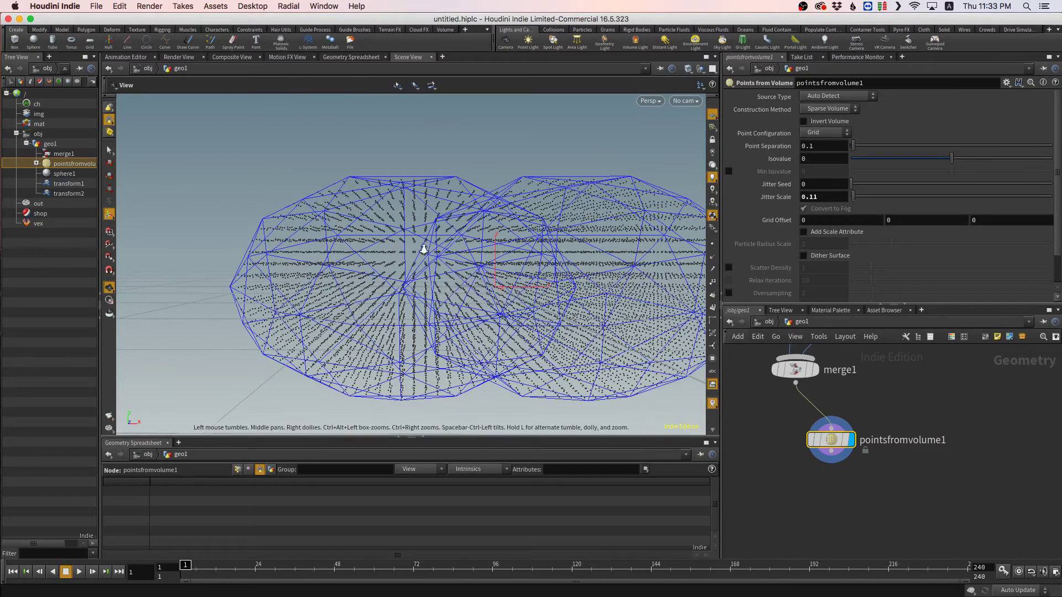
right_click_drag(425, 248, 545, 251, "alt")
mouse_move(403, 245)
left_mouse_down("alt")
mouse_move(424, 251)
mouse_move(438, 237)
mouse_move(391, 261)
mouse_move(407, 256)
left_mouse_up("alt")
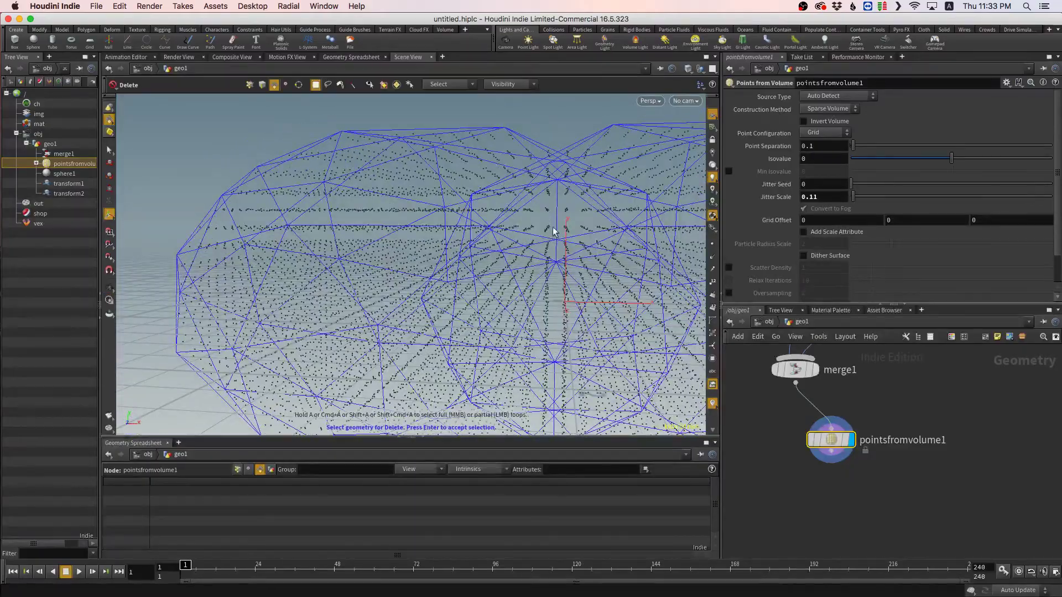
left_click_drag(595, 277, 519, 291, "alt")
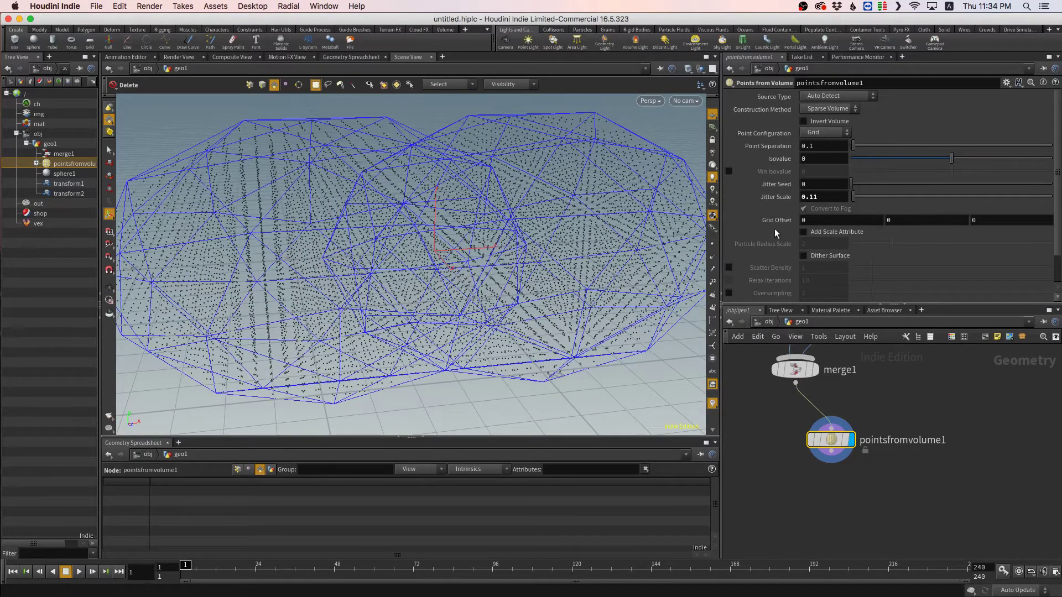
- Add a Connect Adjacent Pieces node wired below Points from Volume and make it the displayed node
scroll(912, 467, "up", 1)
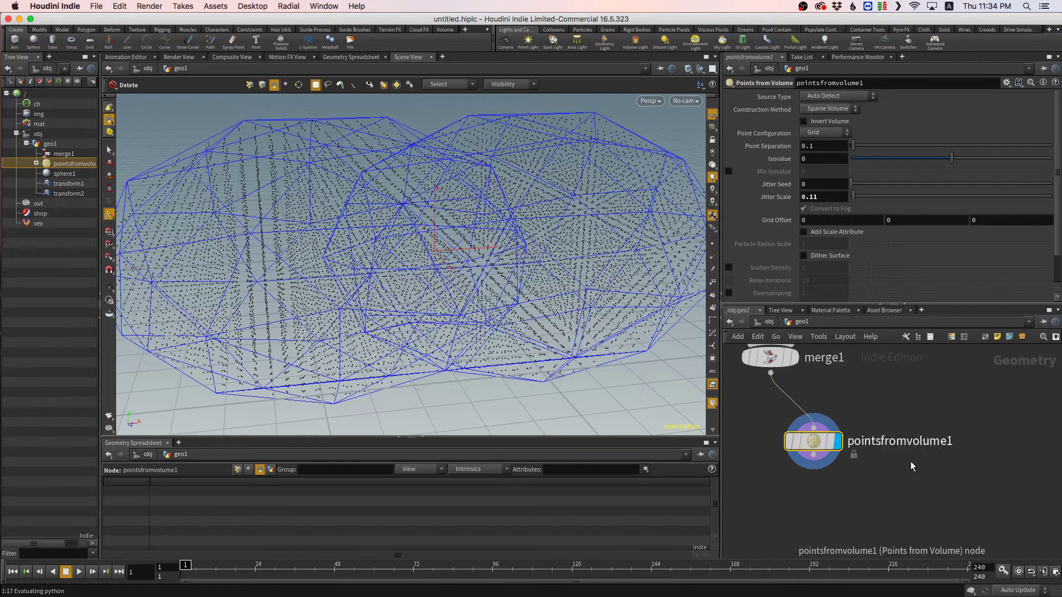
middle_click_drag(954, 437, 975, 384)
scroll(953, 426, "down", 3)
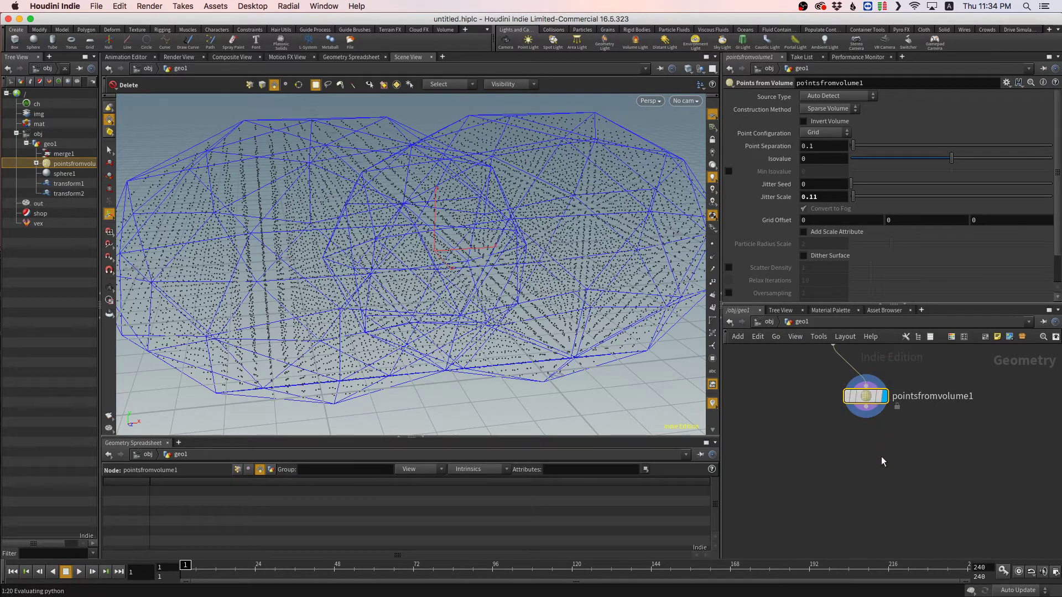
key("Tab")
type("co")
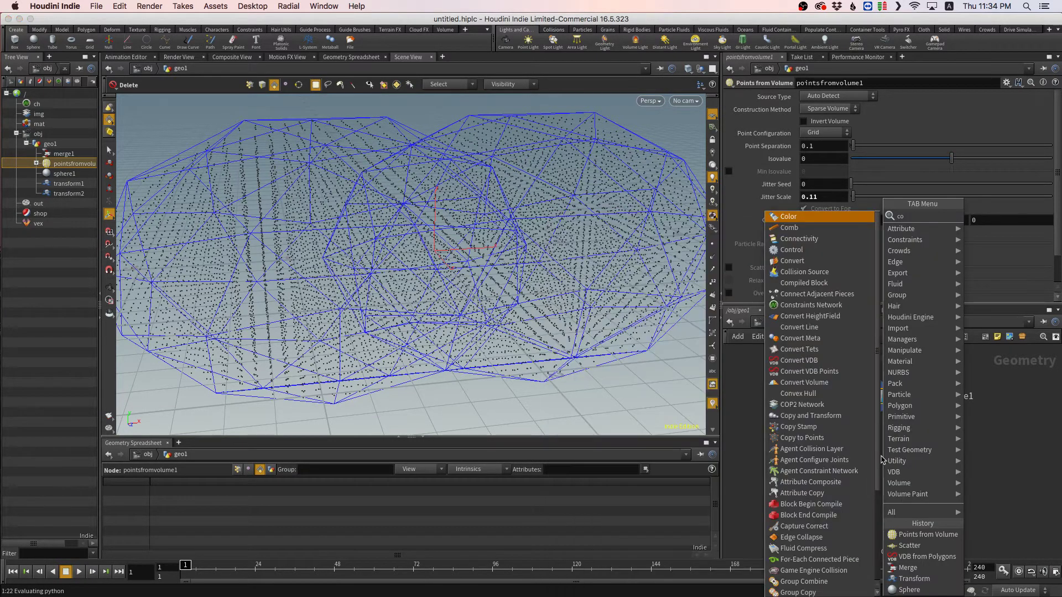
type("nnect")
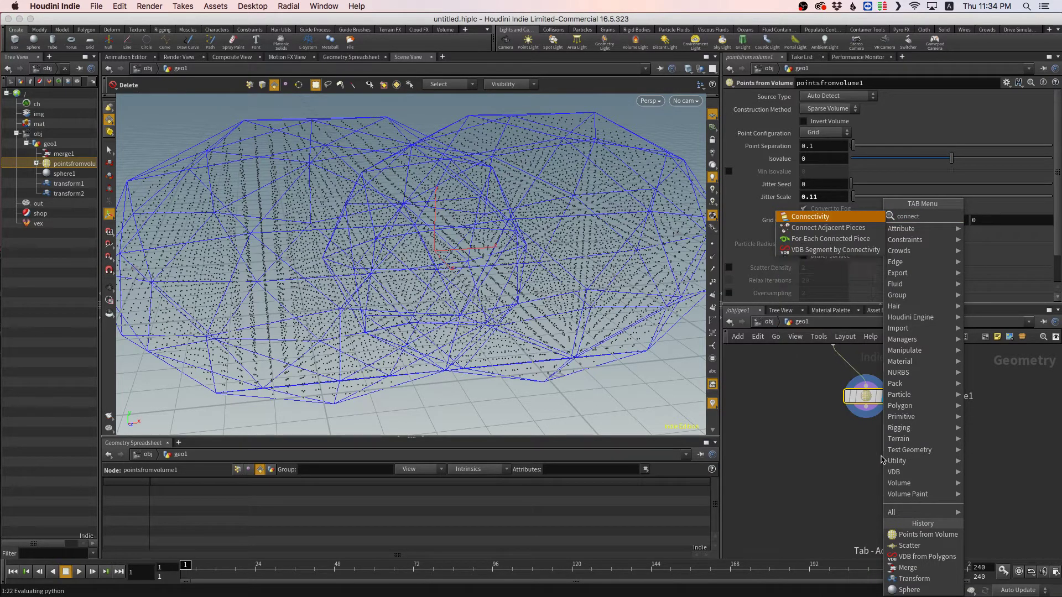
key("Down")
key("Return")
left_click(879, 457)
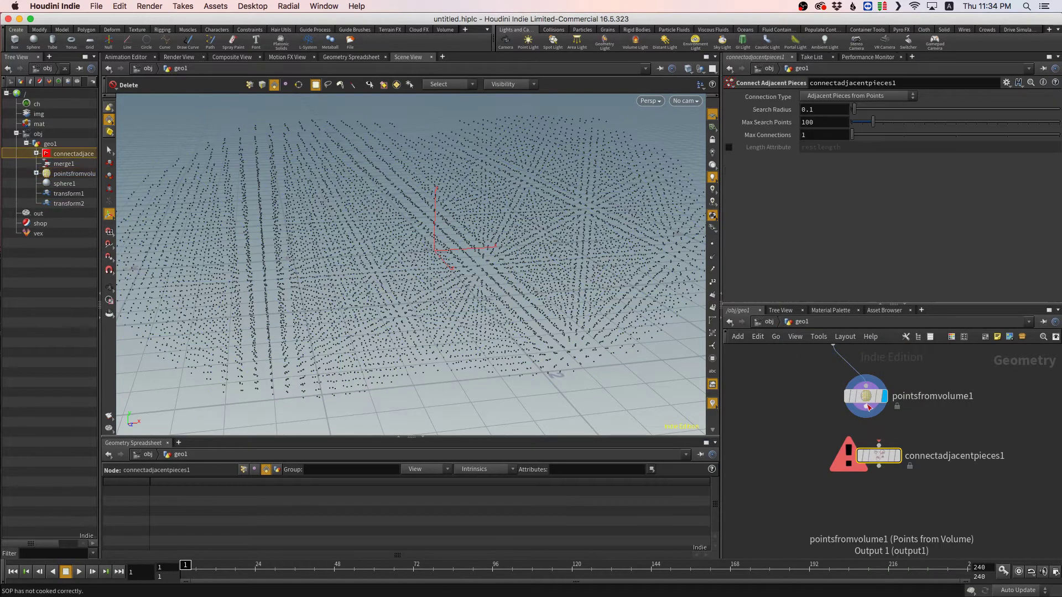
left_click(879, 445)
left_click(867, 408)
left_click(896, 456)
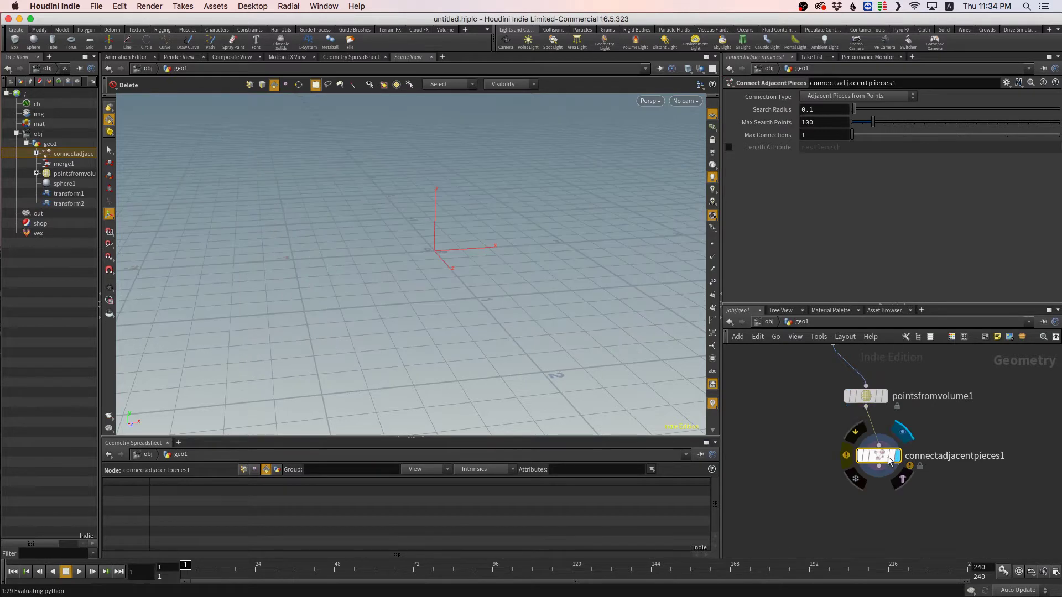
- Set the connection type of the Connect Adjacent Pieces node to Adjacent Points
left_click(838, 98)
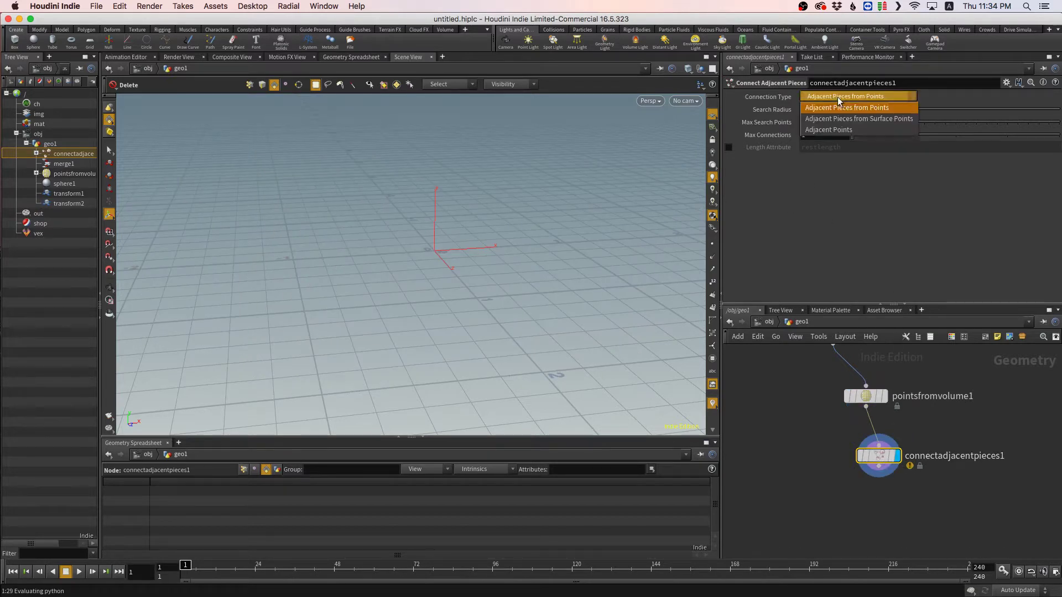
left_click(834, 128)
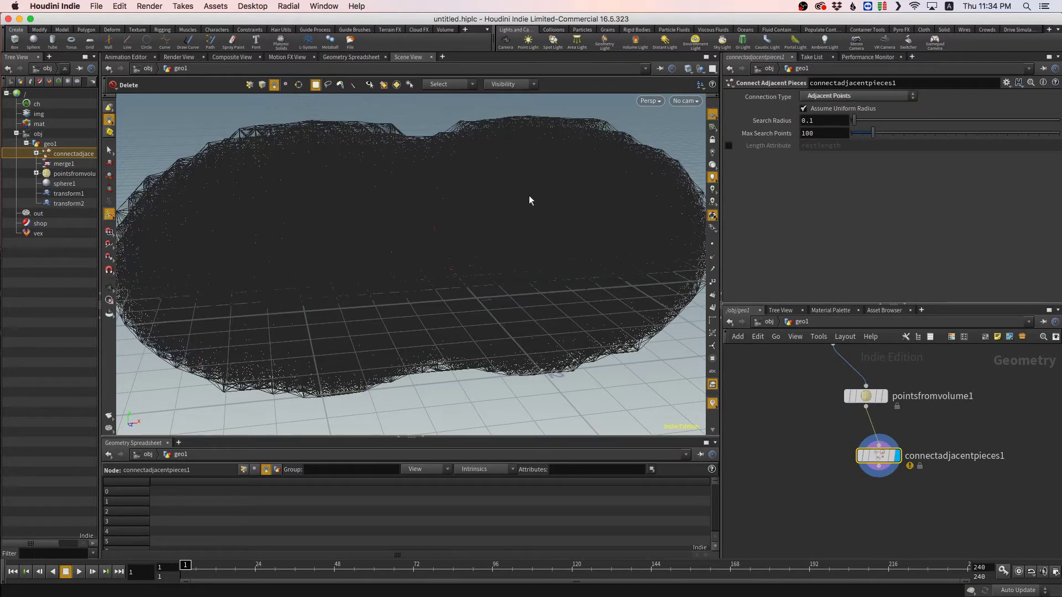
left_click_drag(332, 242, 344, 225, "alt")
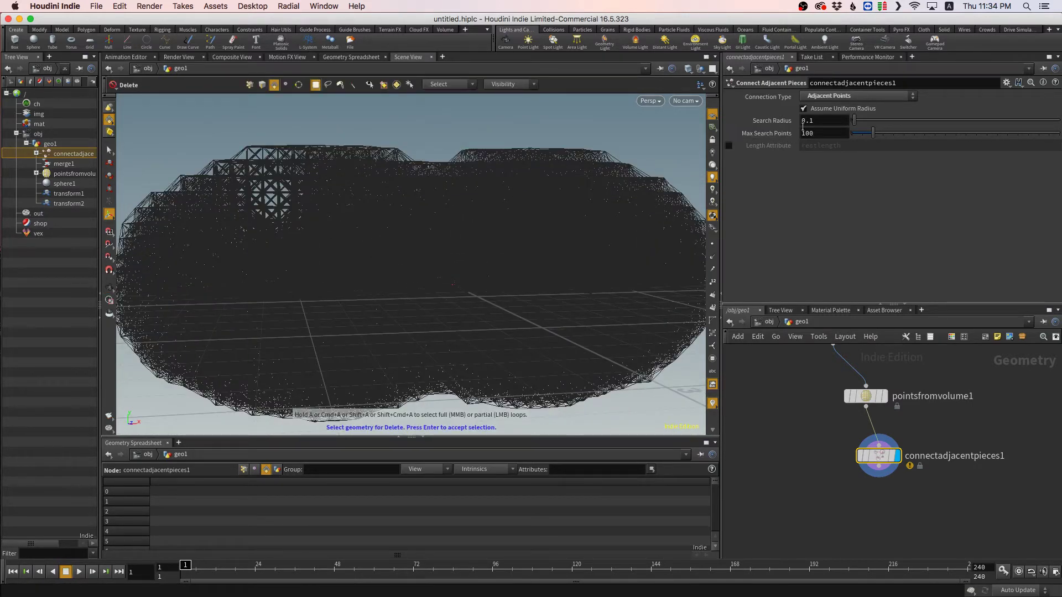
- Set Max Search Points on the Connect Adjacent Pieces node to 3 and inspect the resulting connections
left_click_drag(869, 138, 852, 141)
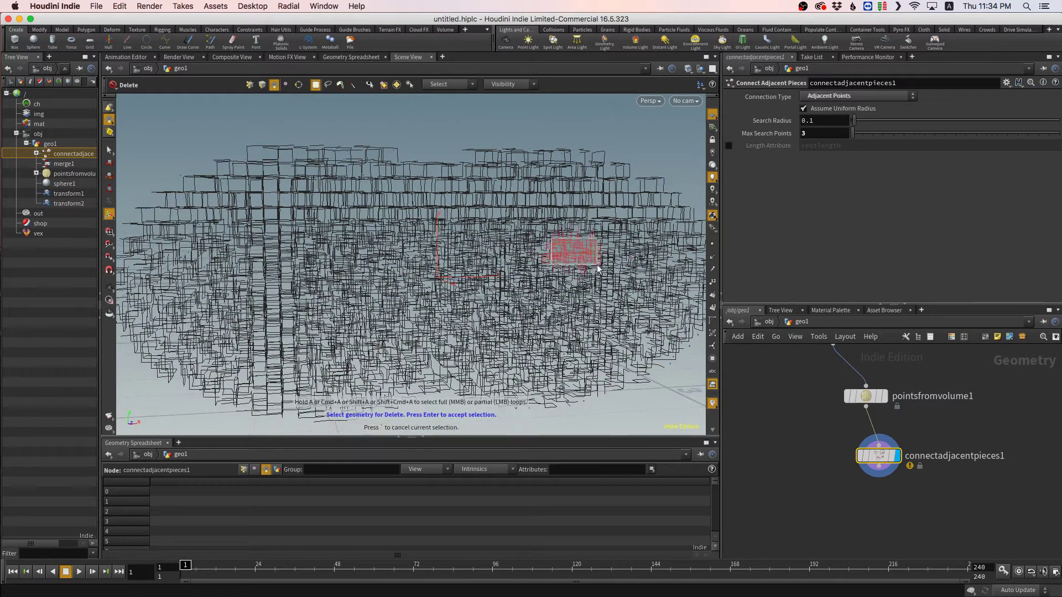
left_click(556, 246)
key("Escape")
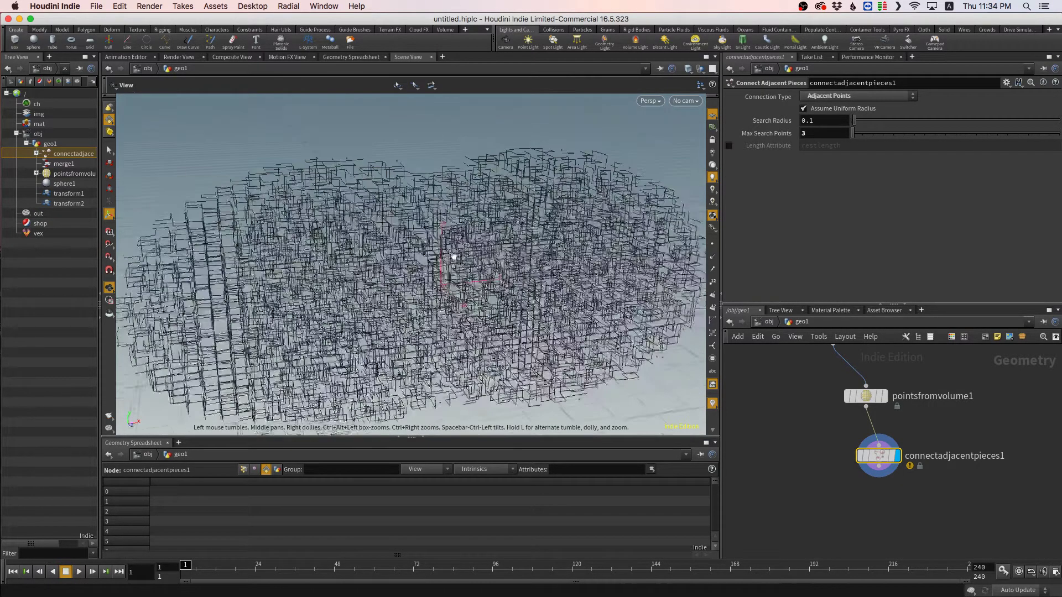
left_click_drag(470, 222, 353, 171)
key("Delete")
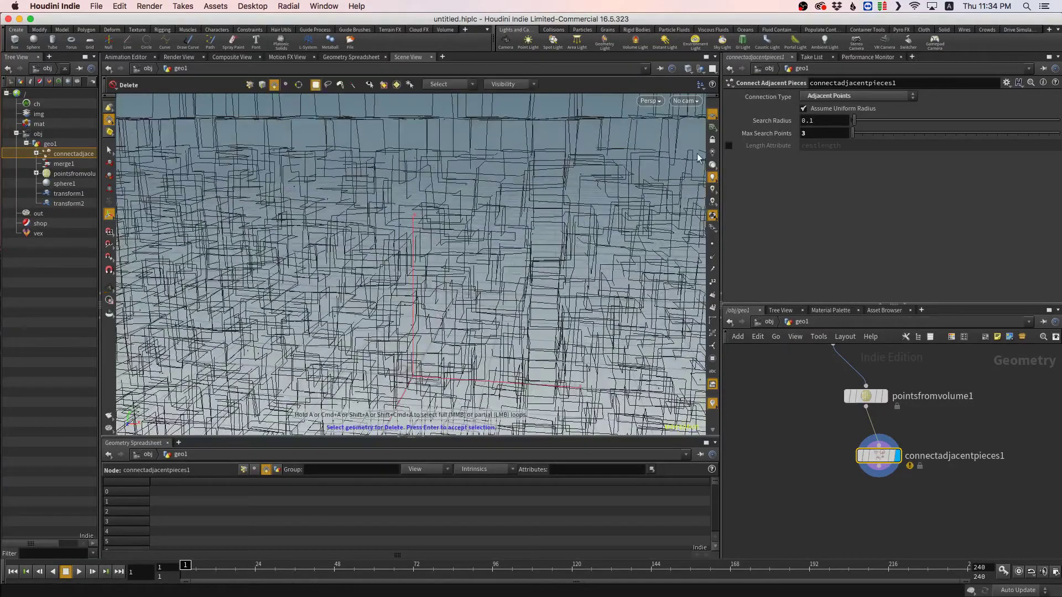
- Set Max Search Points on the Connect Adjacent Pieces node to 8
left_click_drag(853, 133, 854, 134)
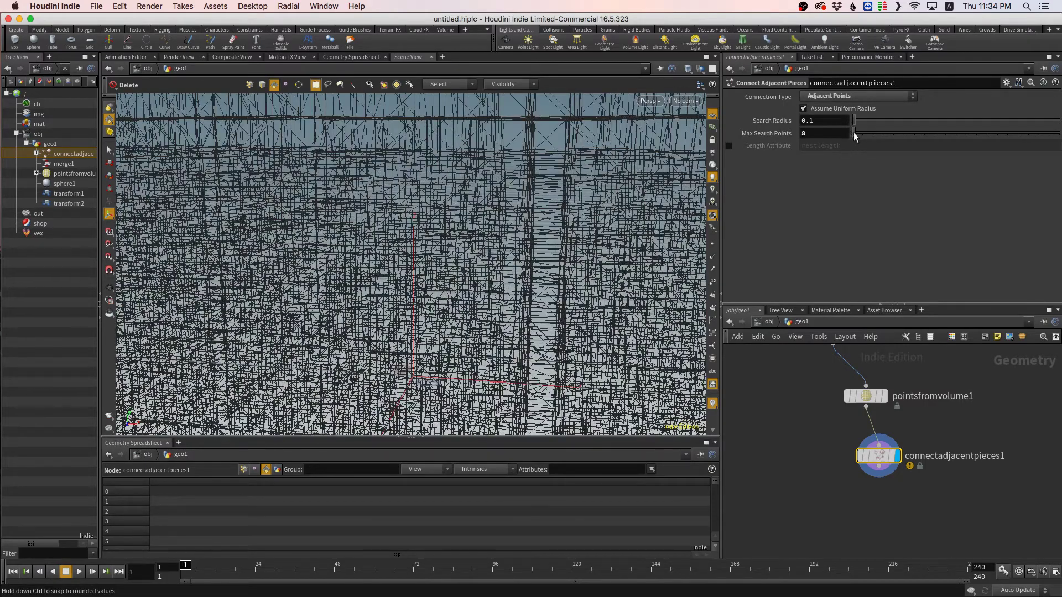
key("Escape")
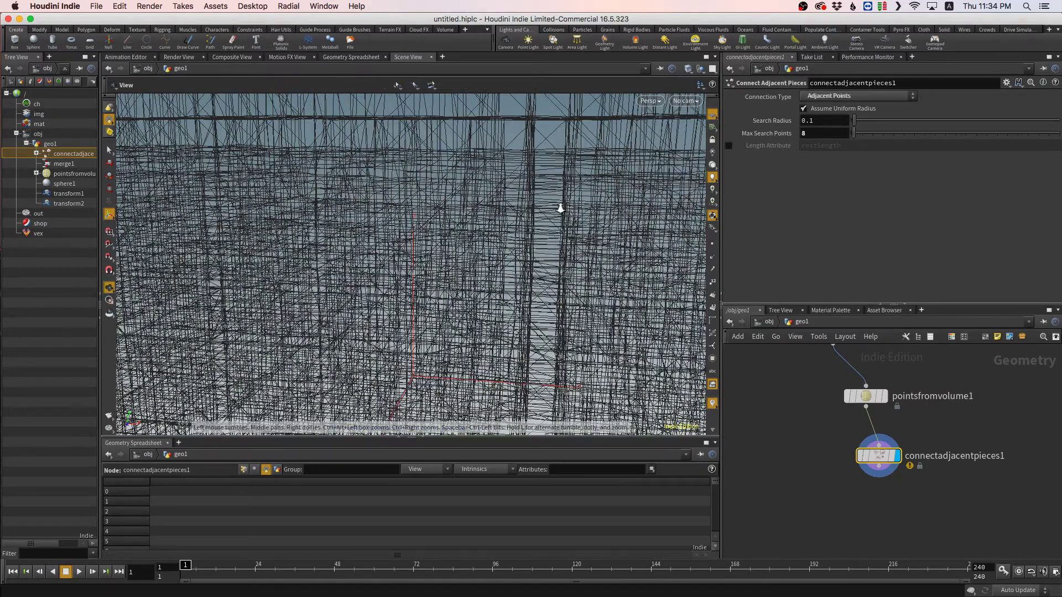
right_click_drag(560, 208, 475, 220)
left_click_drag(474, 220, 501, 214)
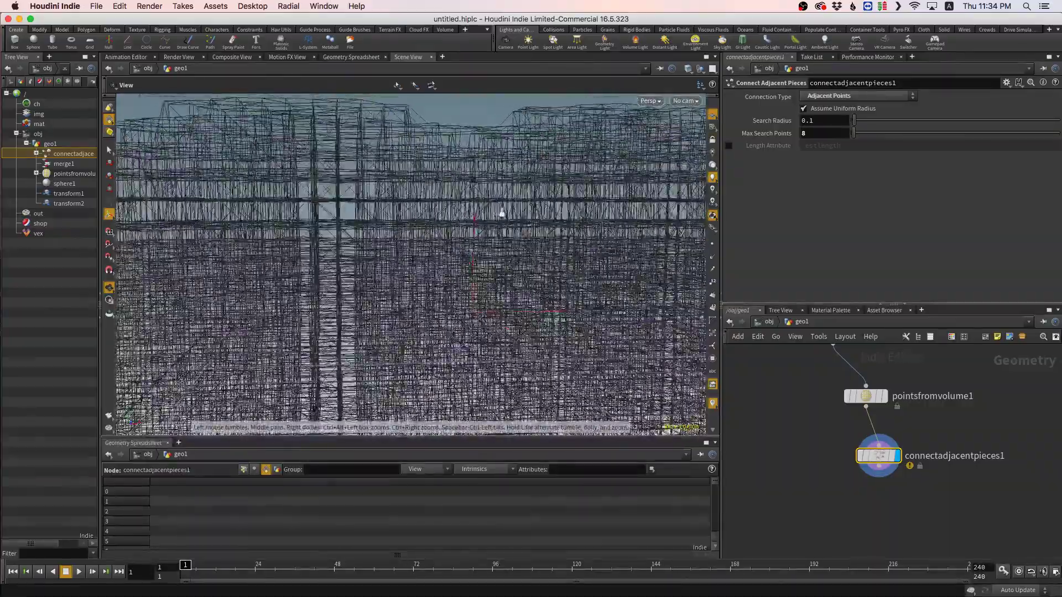
- Try a search radius of 0.48 on the Connect Adjacent Pieces node and set it to 0.08
right_click_drag(502, 214, 664, 183)
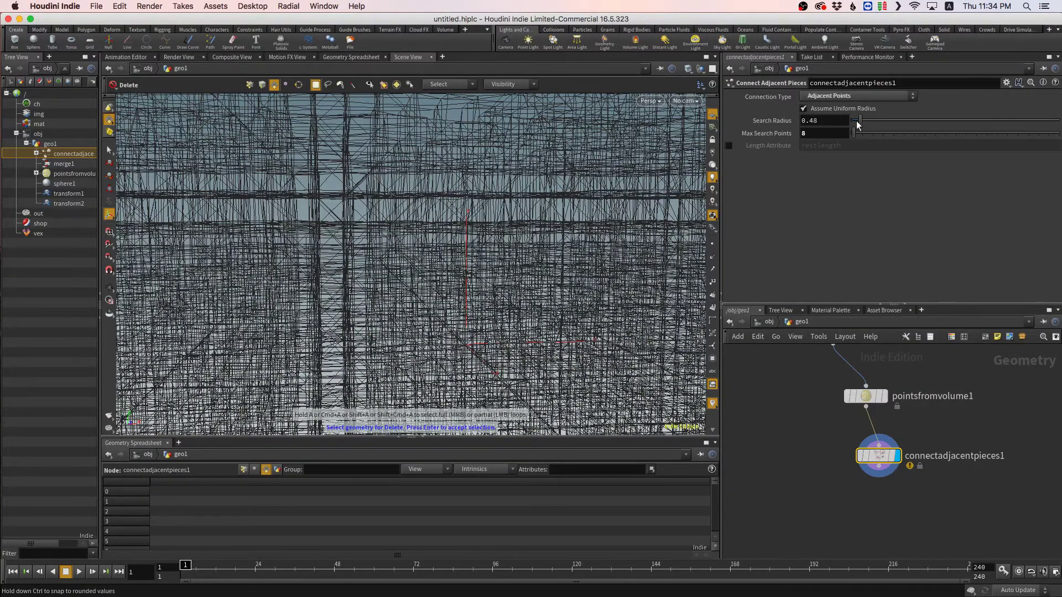
left_click_drag(859, 124, 855, 125)
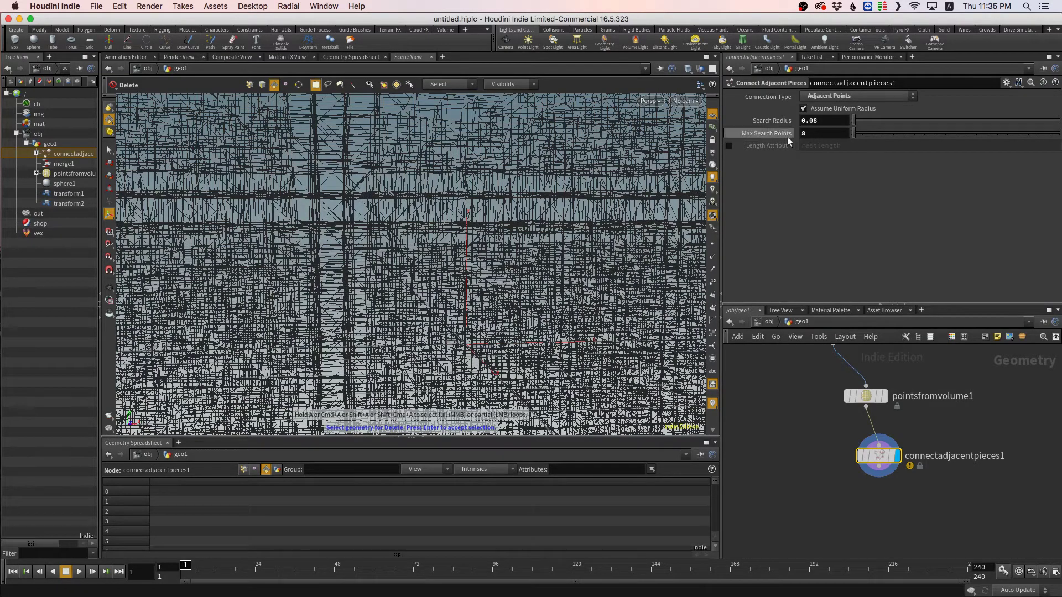
right_click_drag(502, 255, 529, 245, "alt")
- Set the jitter scale of the Points from Volume node to 0.22 and inspect the whole connected mesh
left_click(866, 399)
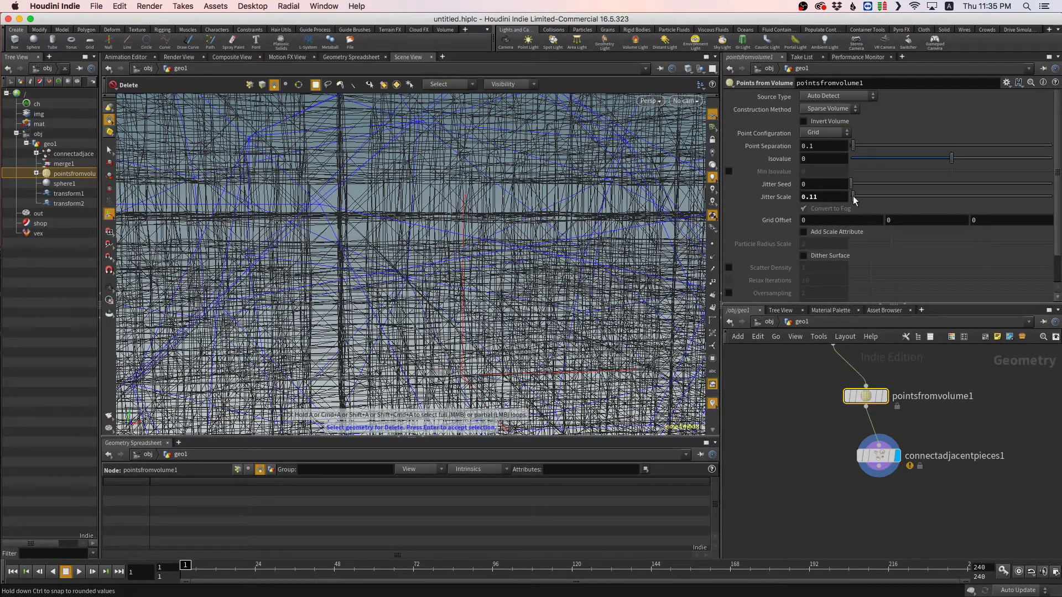
left_click_drag(855, 200, 855, 198)
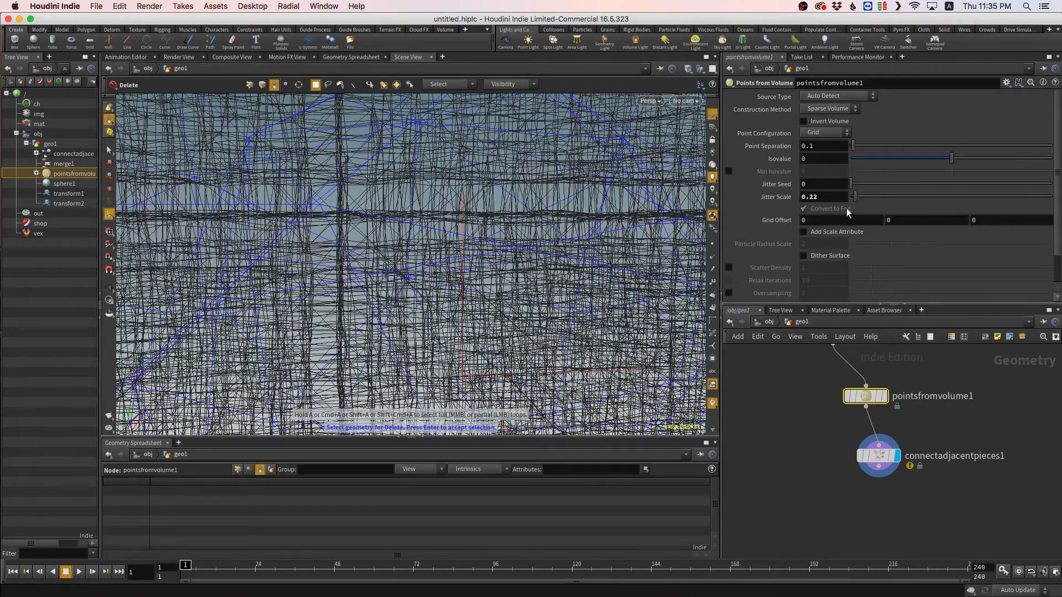
left_click_drag(523, 327, 445, 336, "alt")
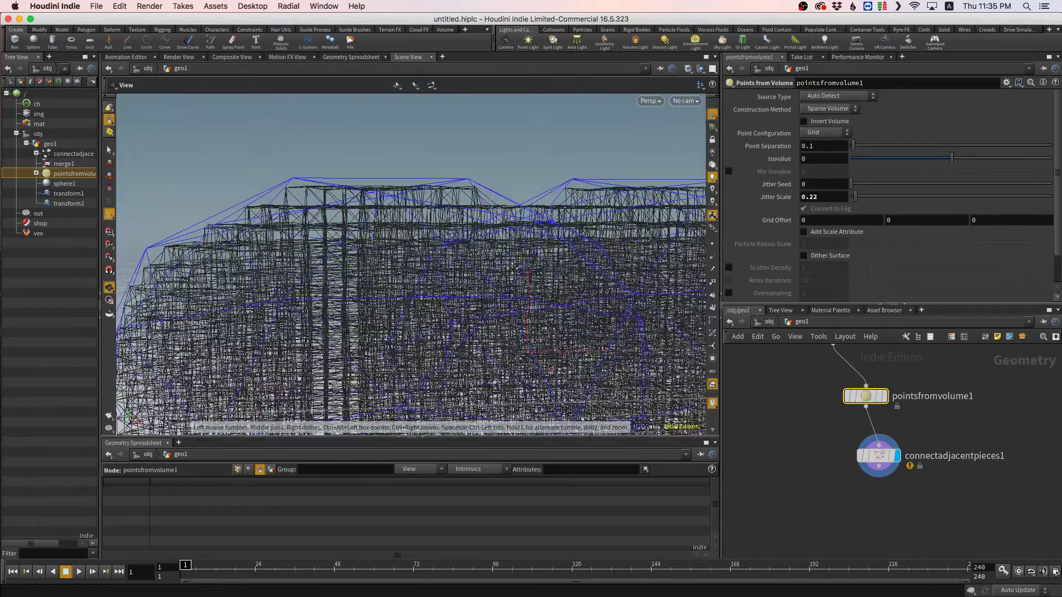
left_click_drag(513, 267, 362, 282, "alt")
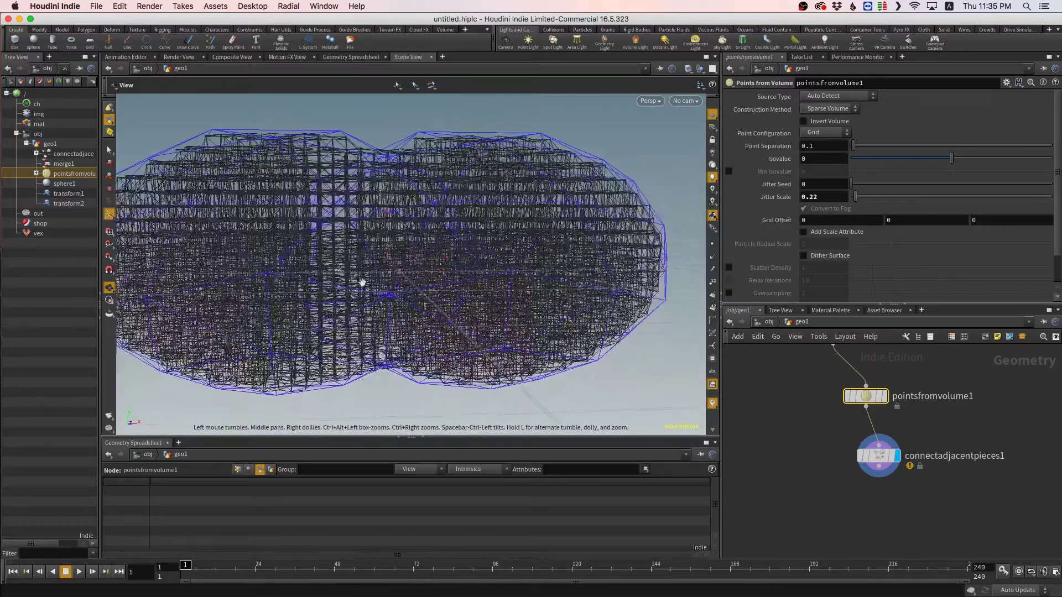
mouse_move(536, 296)
left_mouse_down("alt")
mouse_move(589, 293)
mouse_move(531, 294)
mouse_move(541, 310)
mouse_move(519, 308)
left_mouse_up("alt")
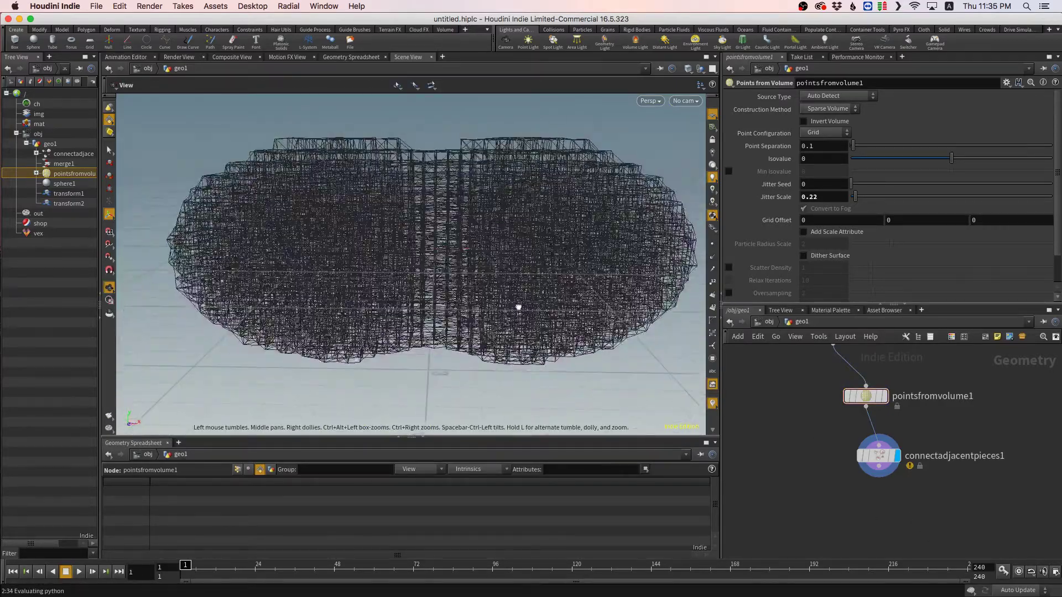
key("Delete")
- Add a Group node wired below Connect Adjacent Pieces and make it the displayed node
key("Tab")
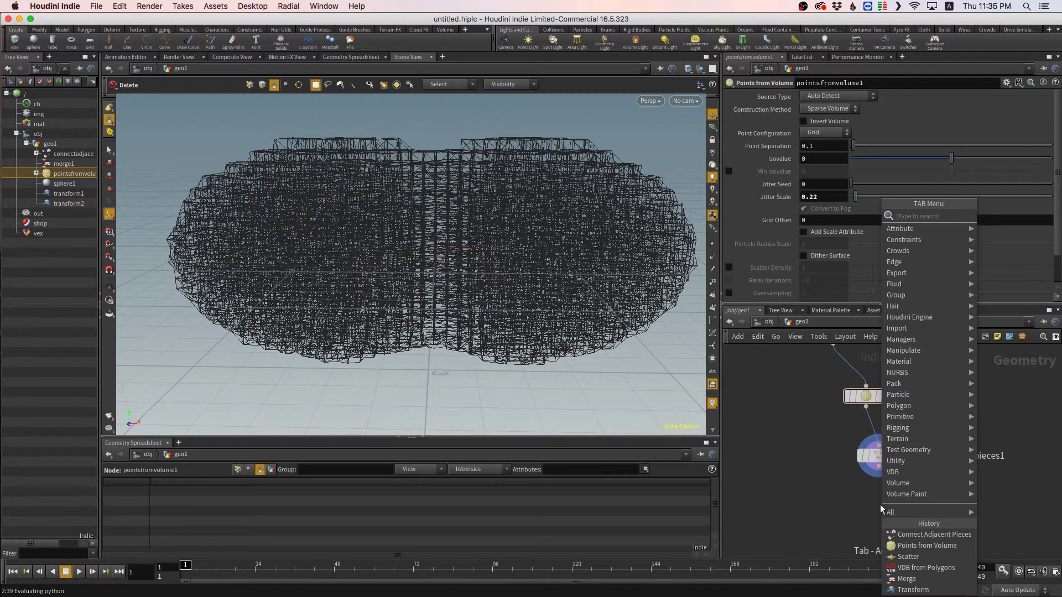
key("Escape")
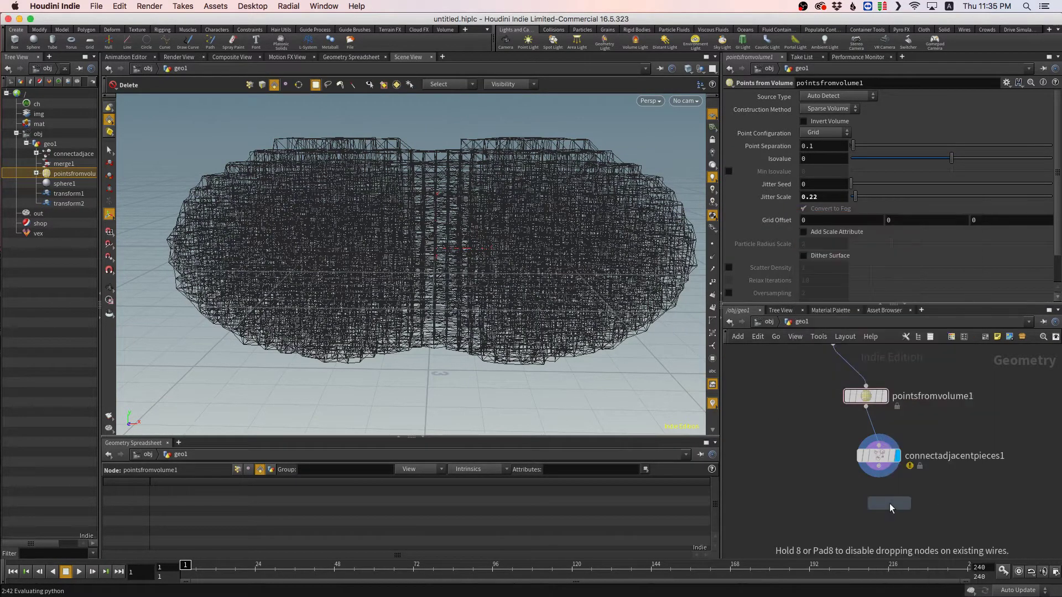
left_click(867, 505)
left_click_drag(857, 496, 879, 466)
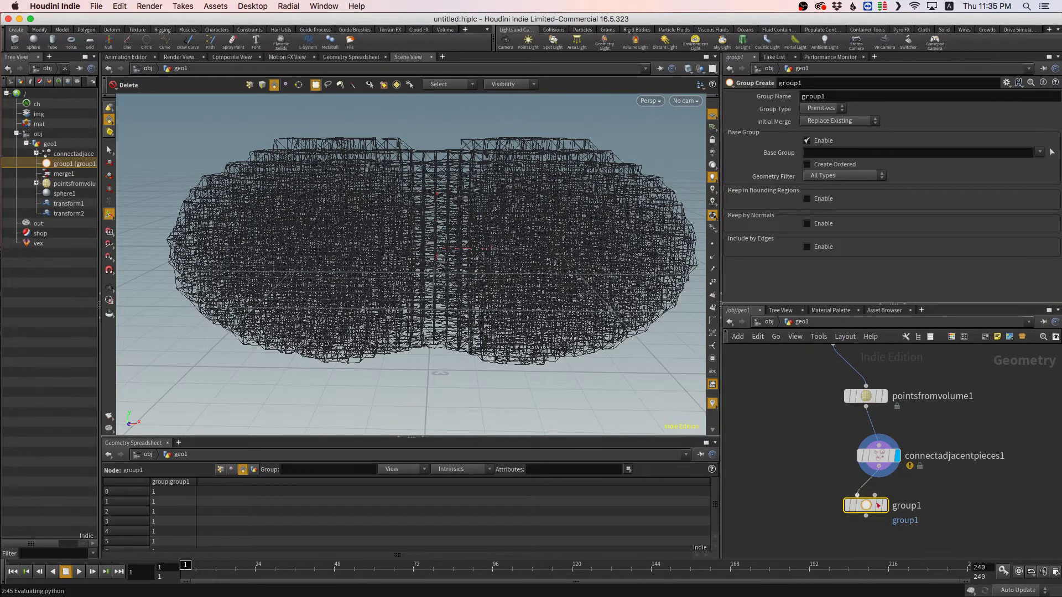
left_click(885, 505)
left_click_drag(871, 504, 871, 510)
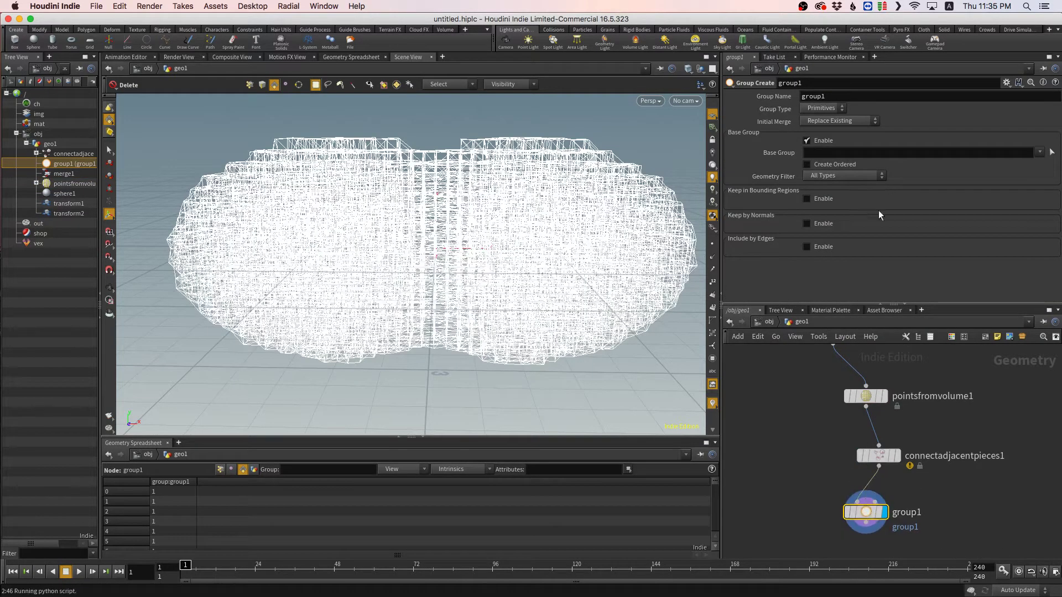
- Set the Group node's group type to Points
left_click(825, 112)
left_click(821, 130)
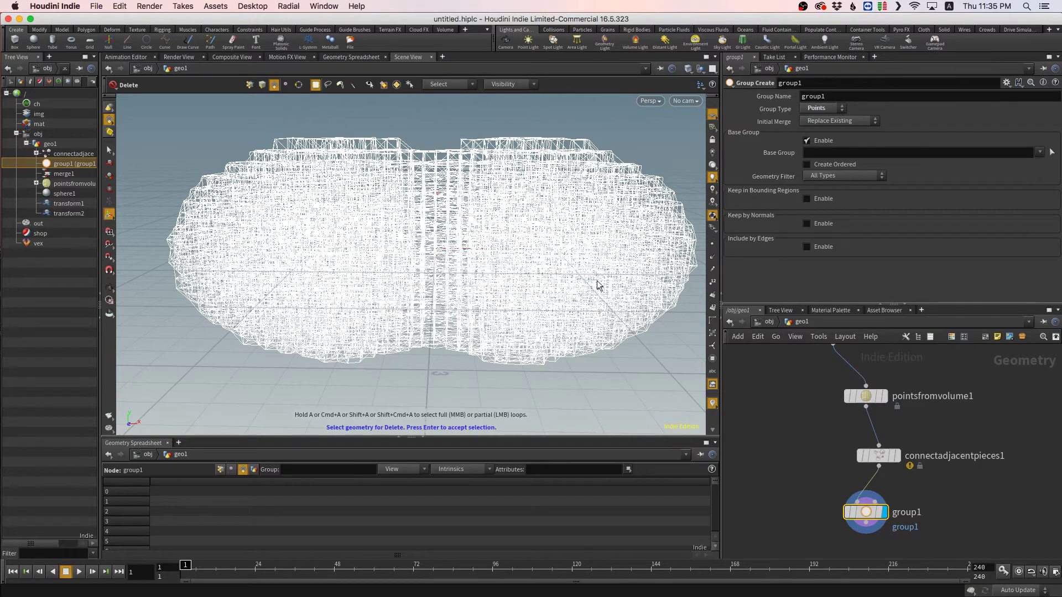
left_click_drag(573, 281, 489, 279, "alt")
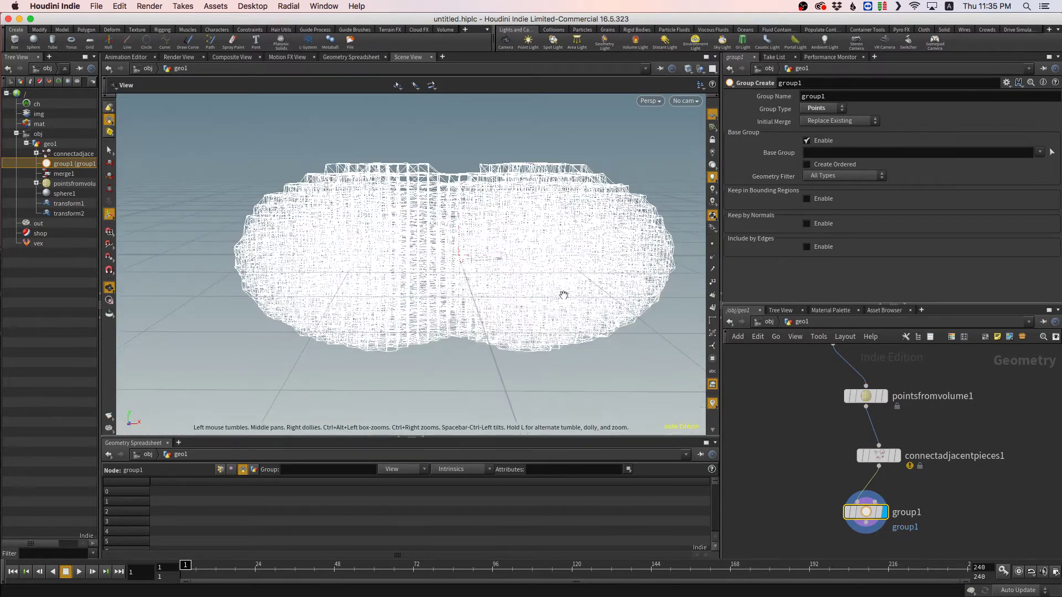
key("Delete")
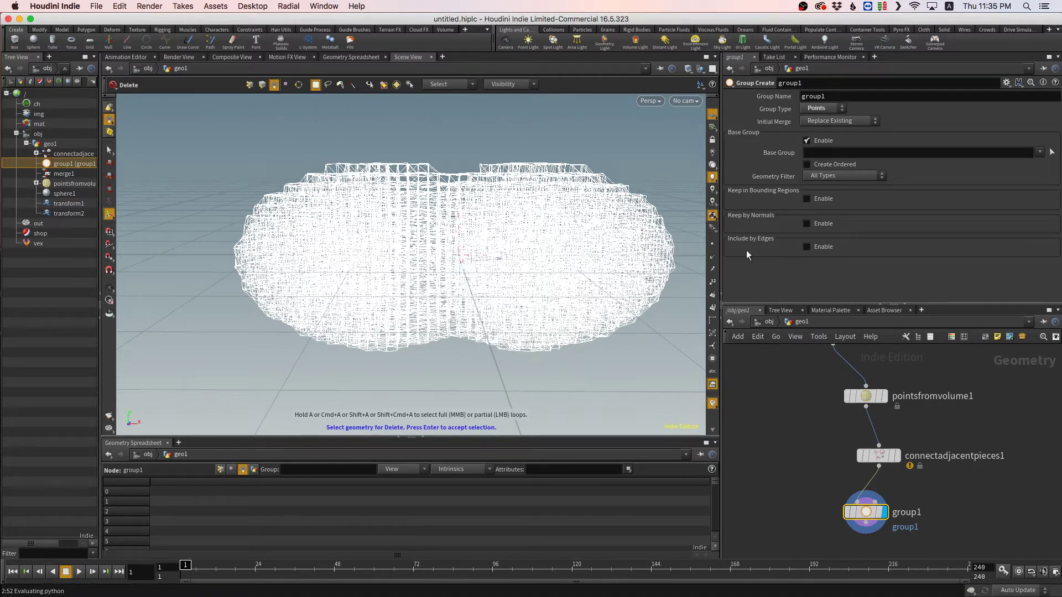
- Enable Keep in Bounding Regions on the Group node and check the available bounding types
left_click(806, 199)
left_click(833, 209)
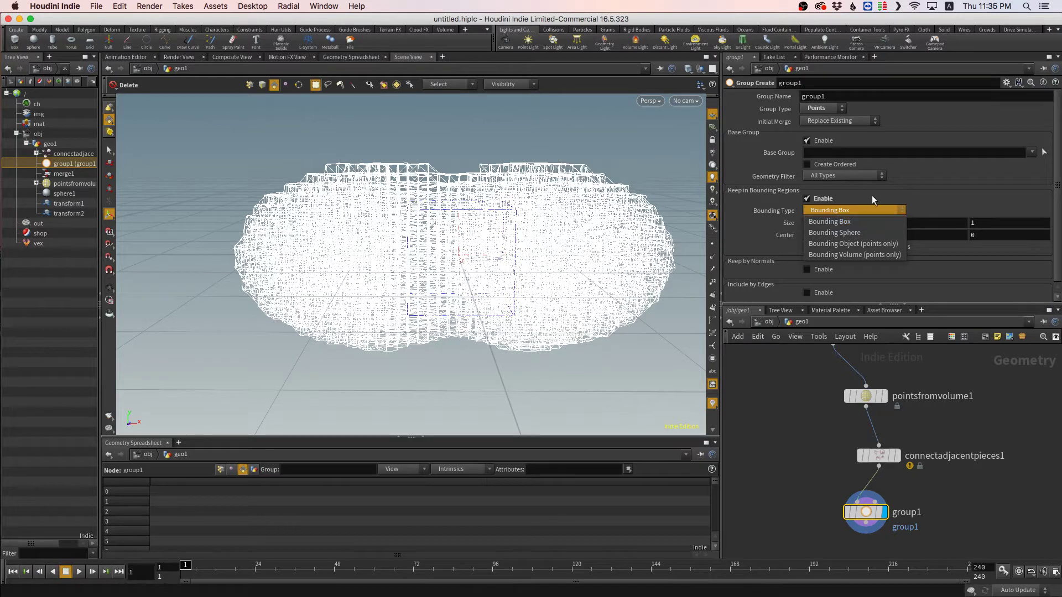
left_click(791, 376)
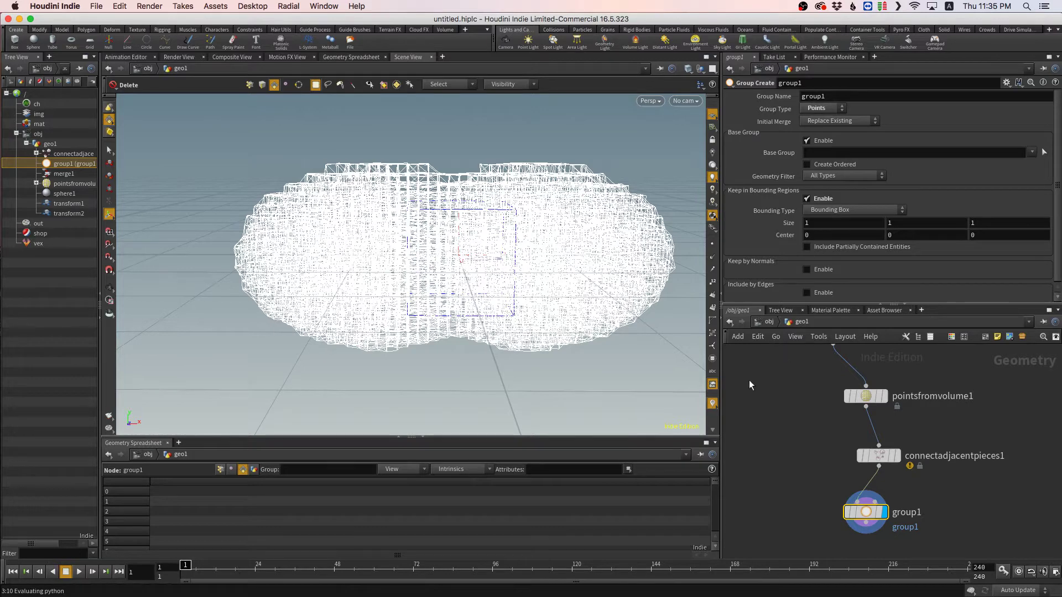
- Add a new Sphere node beside the Points from Volume and Connect Adjacent Pieces nodes
key("Tab")
type("spher")
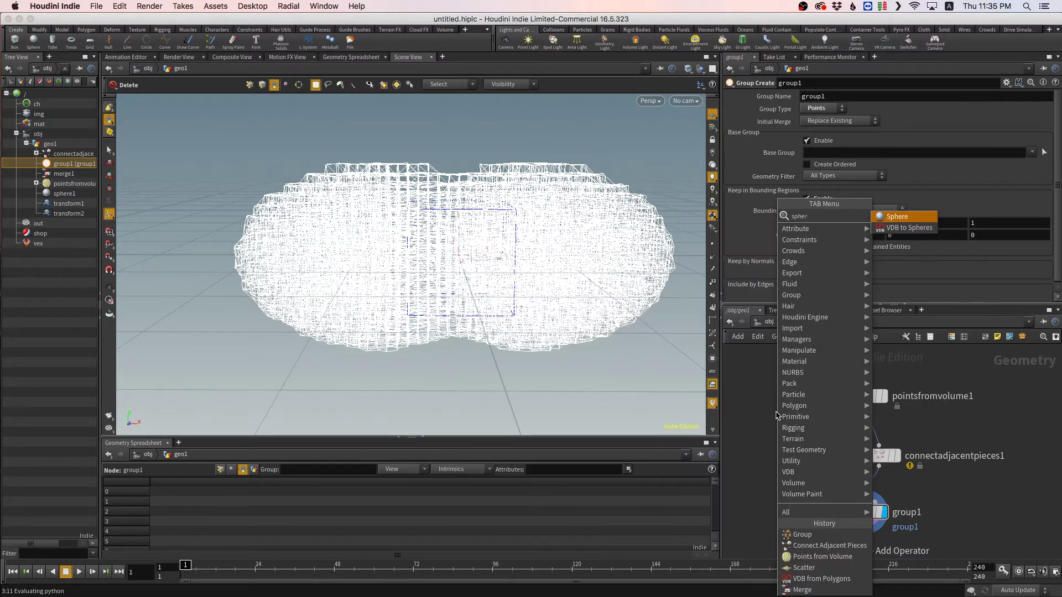
type("e")
key("Return")
left_click(773, 414)
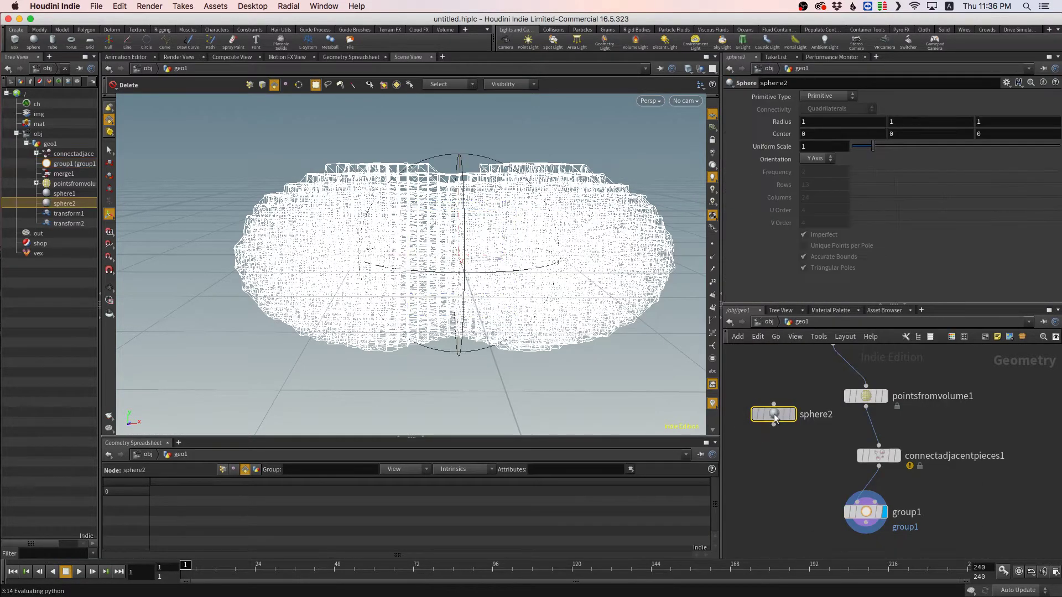
- Set the new sphere's primitive type to Polygon and its uniform scale to 0.24
left_click(829, 96)
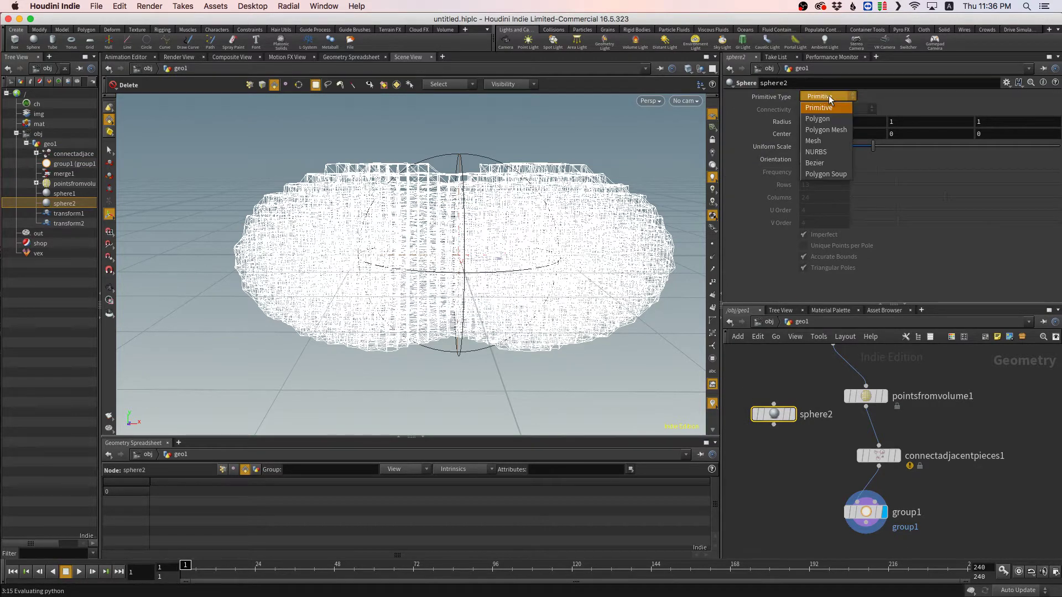
left_click(839, 120)
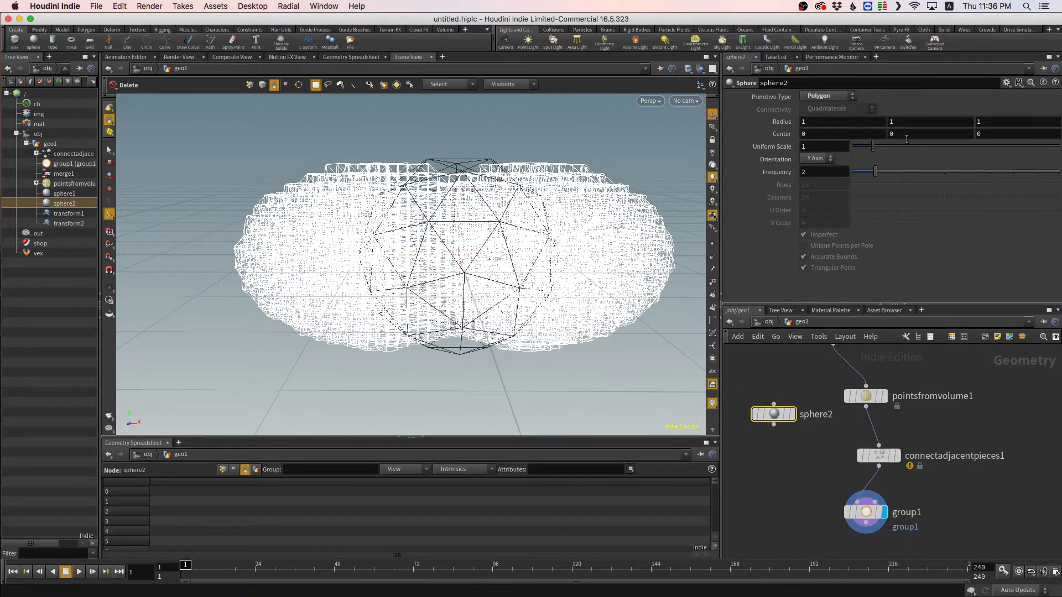
left_click_drag(869, 145, 857, 148)
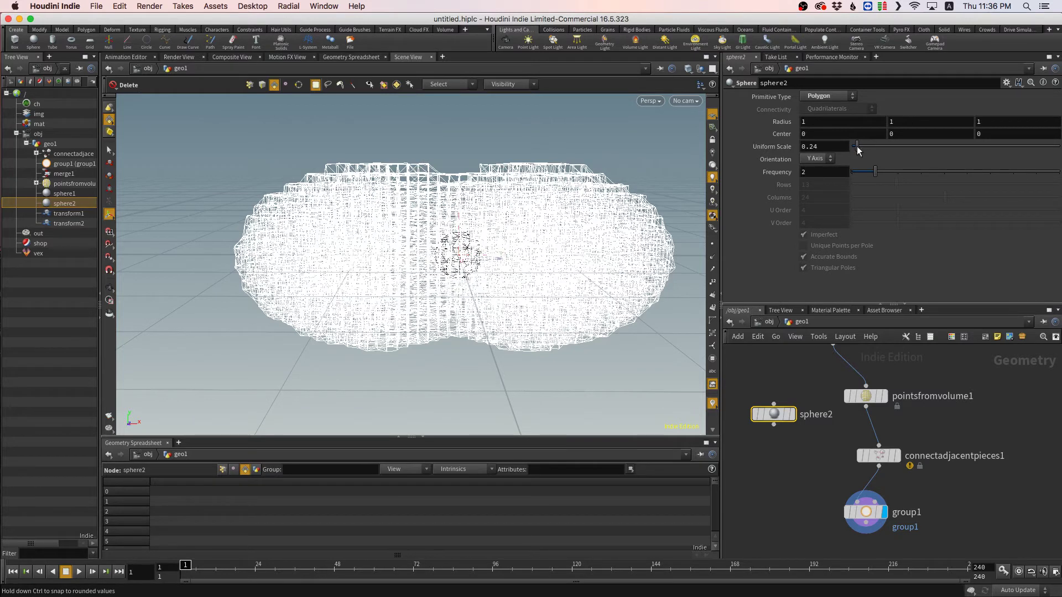
- Wire the new sphere into the Group node's second input and set the bounding type to Bounding Object (points only)
left_click(773, 425)
left_click(863, 512)
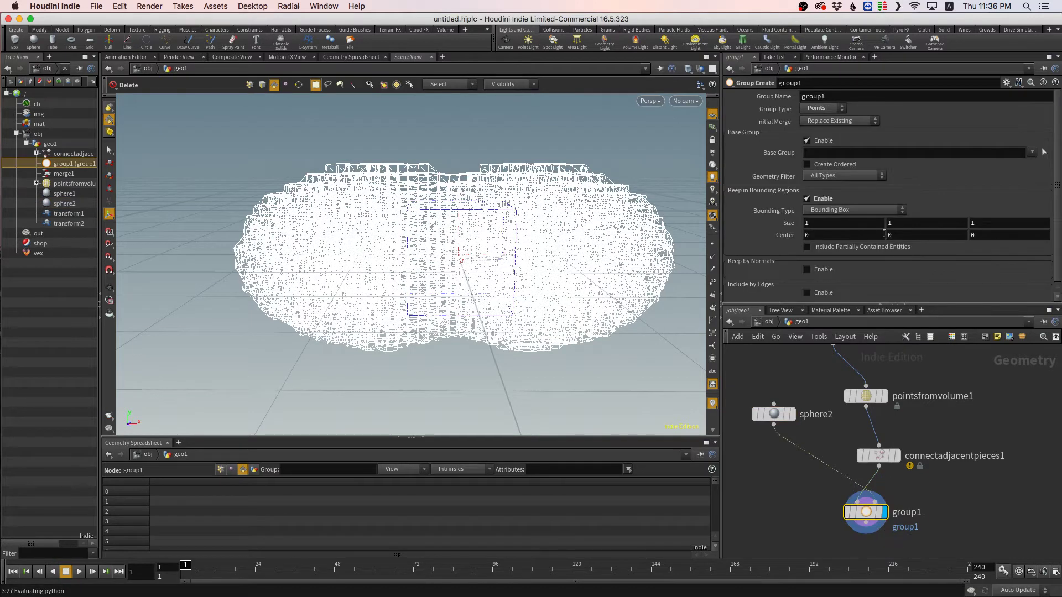
left_click(848, 209)
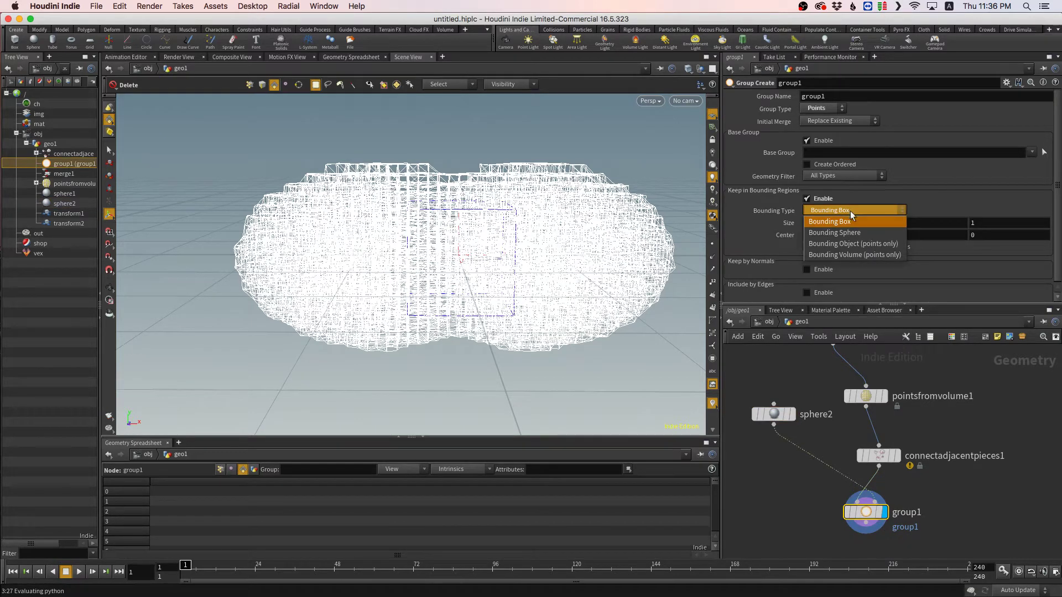
left_click(873, 244)
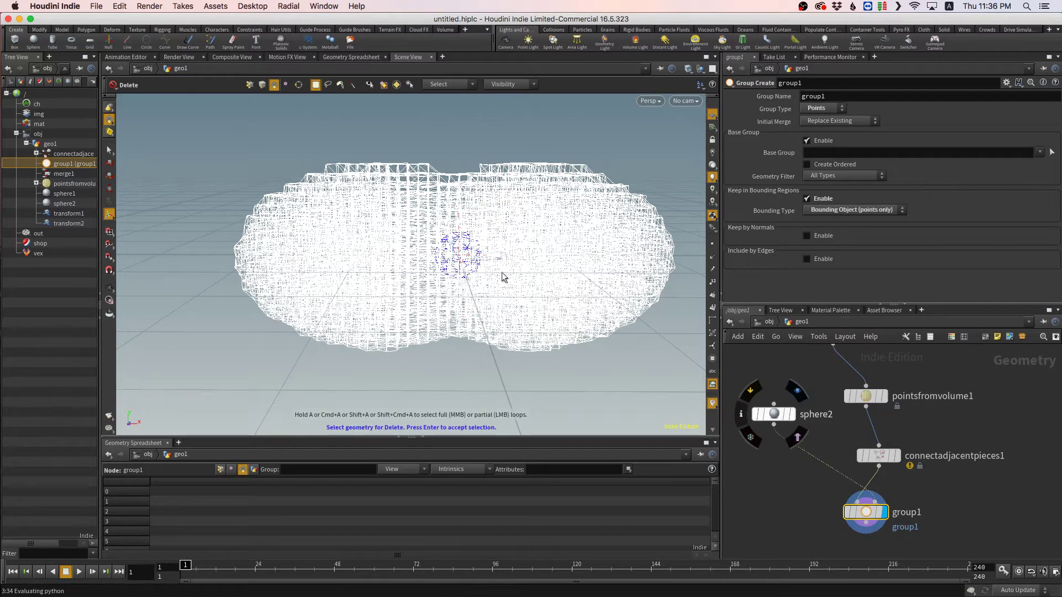
left_click_drag(504, 278, 464, 244, "alt")
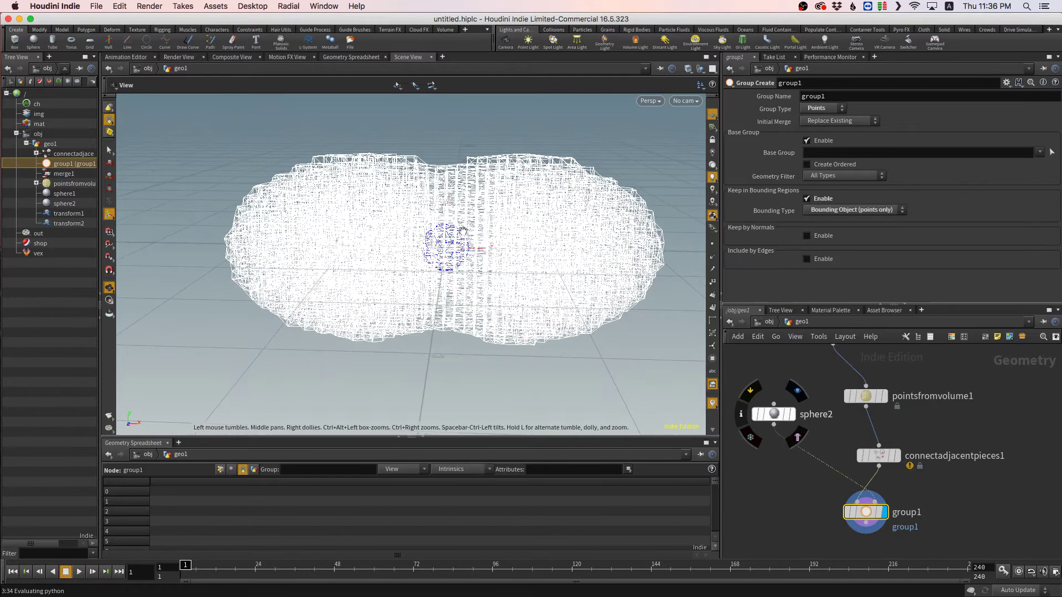
left_click(712, 244)
left_click(713, 244)
right_click_drag(472, 252, 487, 255, "alt")
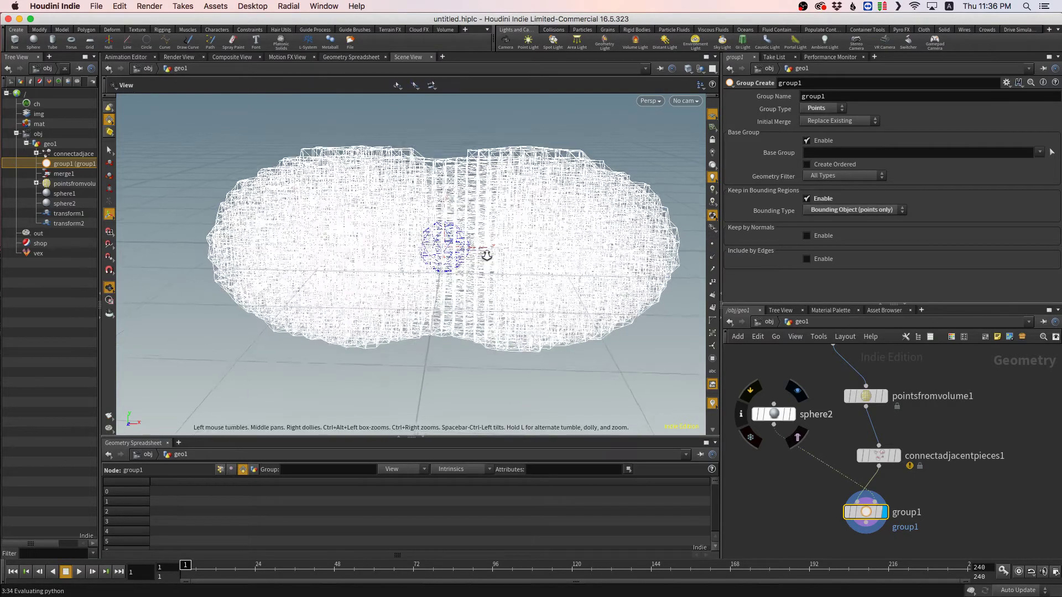
- Move the sphere2 node beside the Group node and check the warning details of the Connect Adjacent Pieces node
left_click_drag(487, 255, 526, 288, "alt")
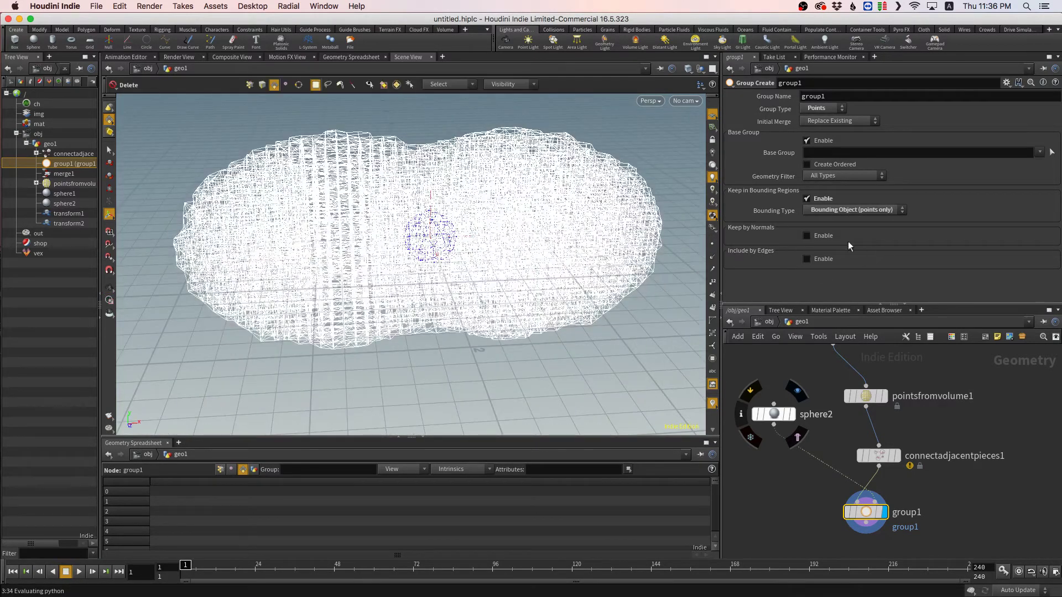
left_click_drag(772, 414, 993, 486)
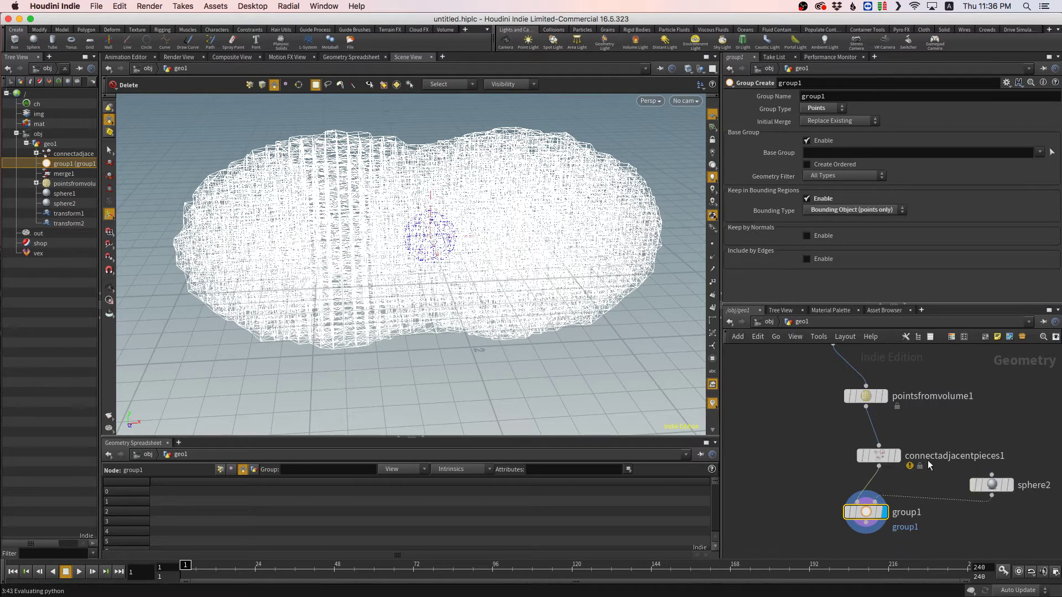
left_click(875, 453)
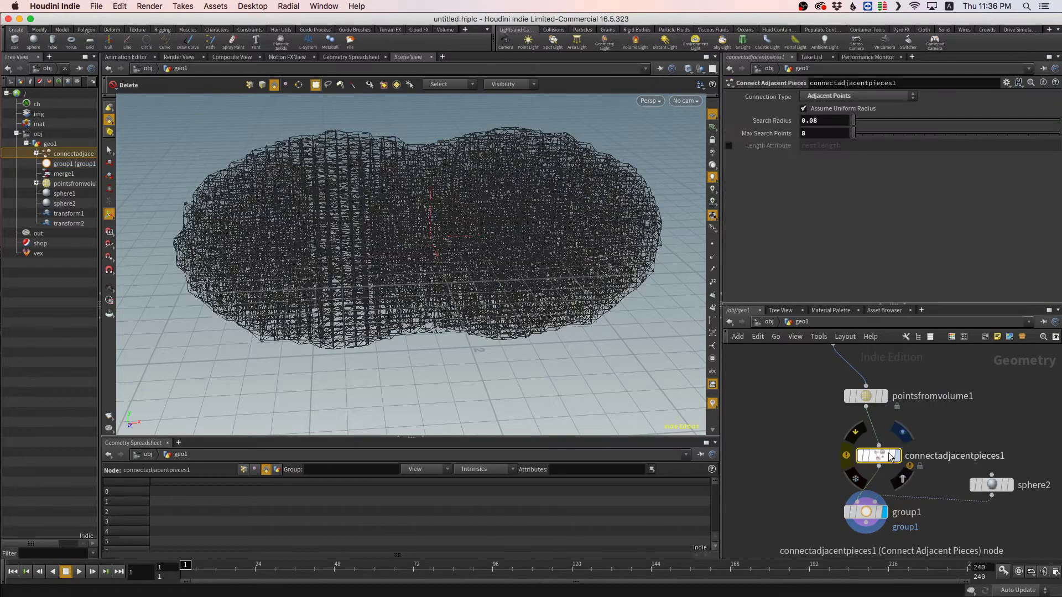
left_click(848, 458)
left_click(847, 457)
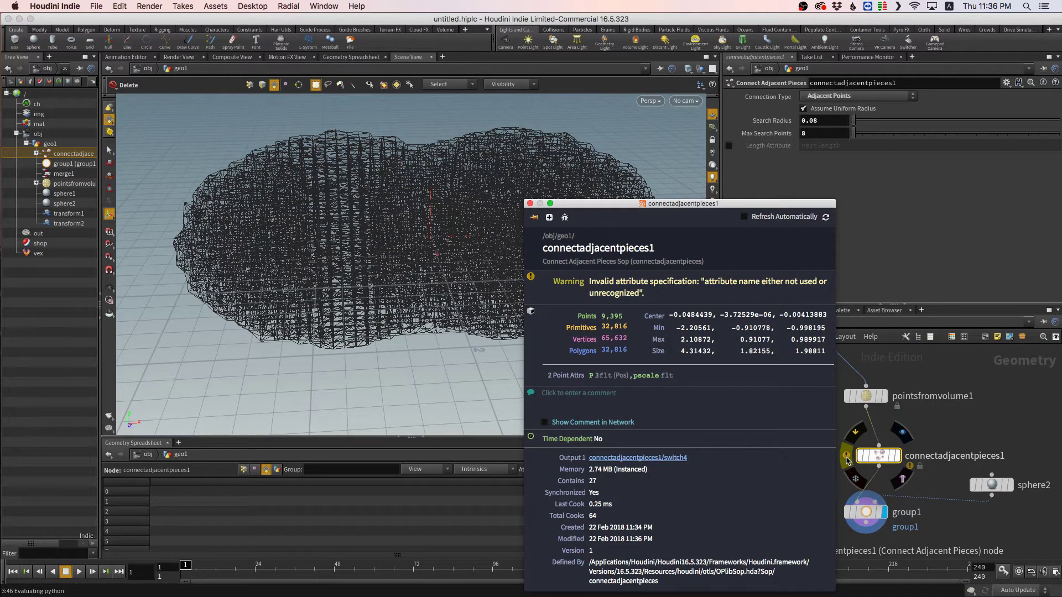
left_click(882, 461)
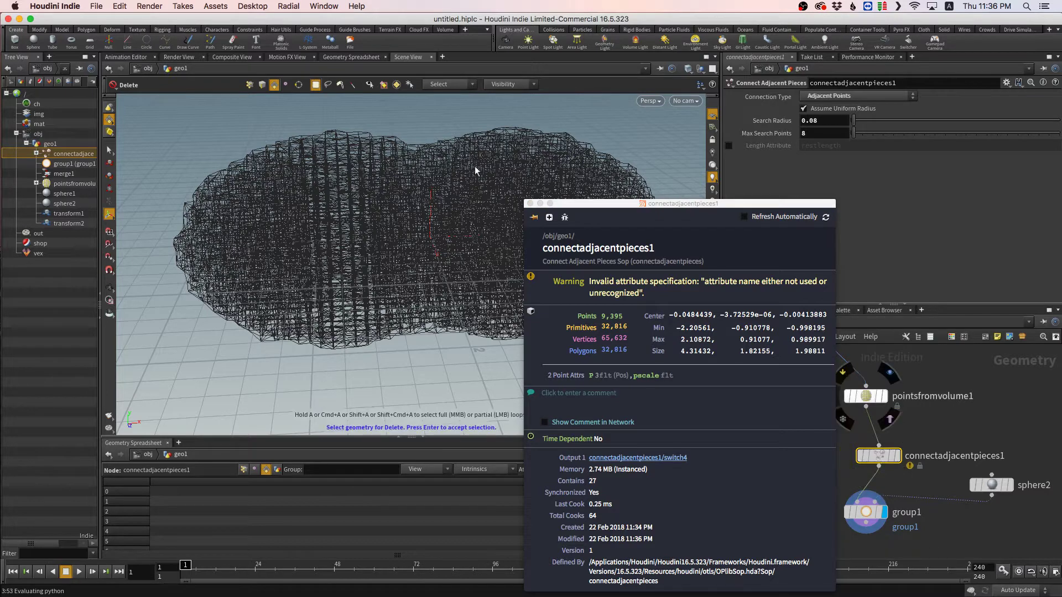
left_click(530, 204)
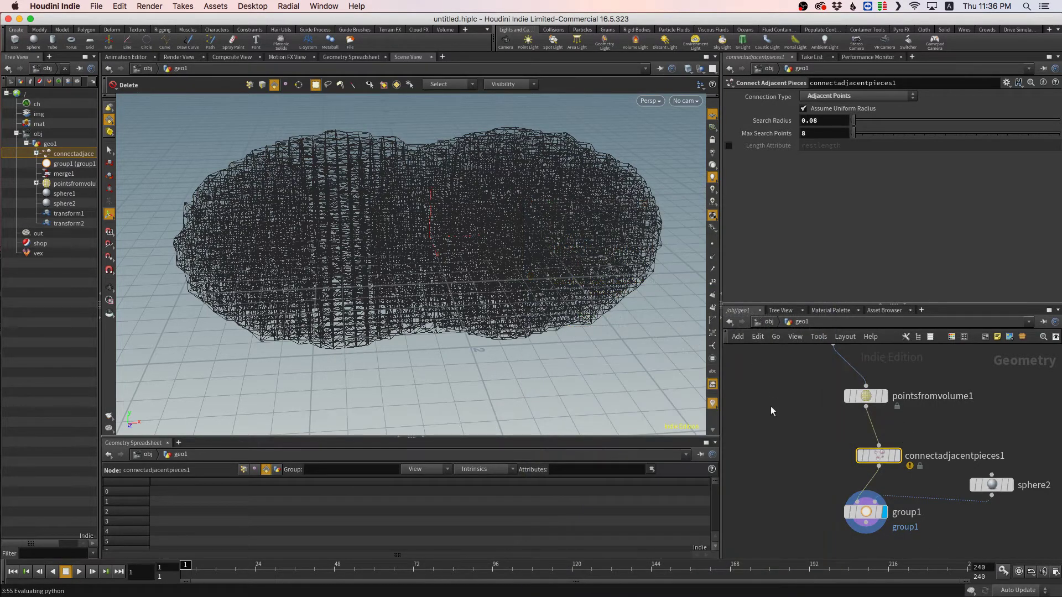
- Examine the small bounding sphere up close inside the connected point network
left_click(869, 508)
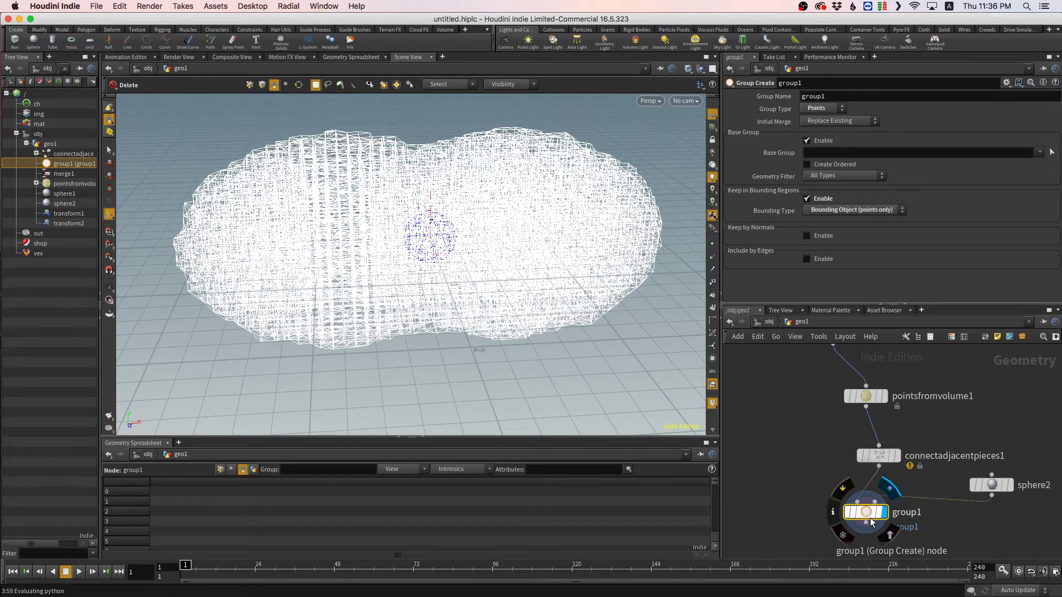
left_click_drag(867, 514, 872, 519)
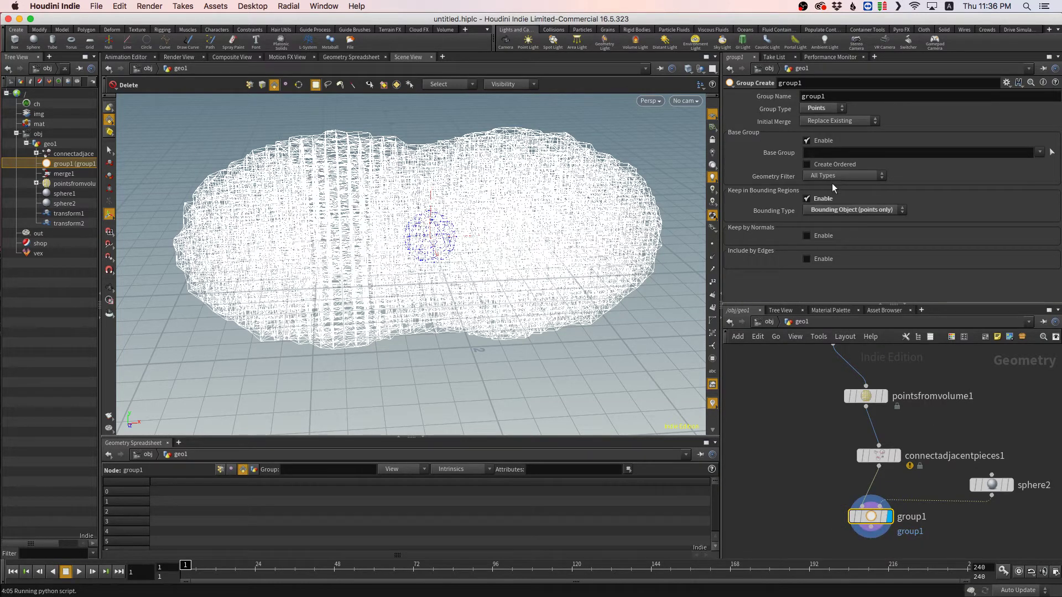
left_click(990, 485)
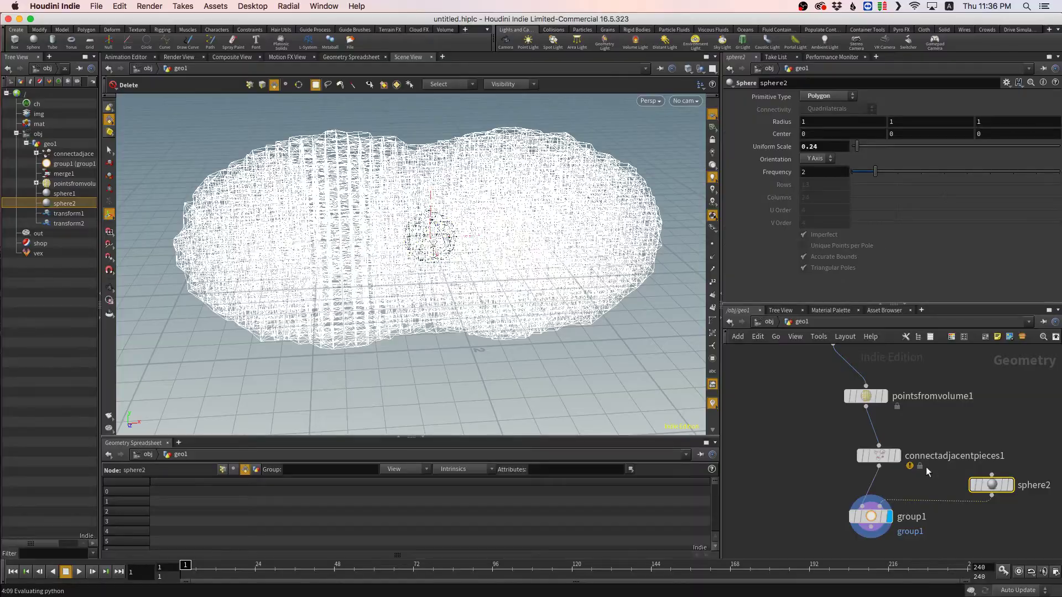
middle_click_drag(926, 467, 910, 414)
right_click_drag(524, 286, 588, 236, "alt")
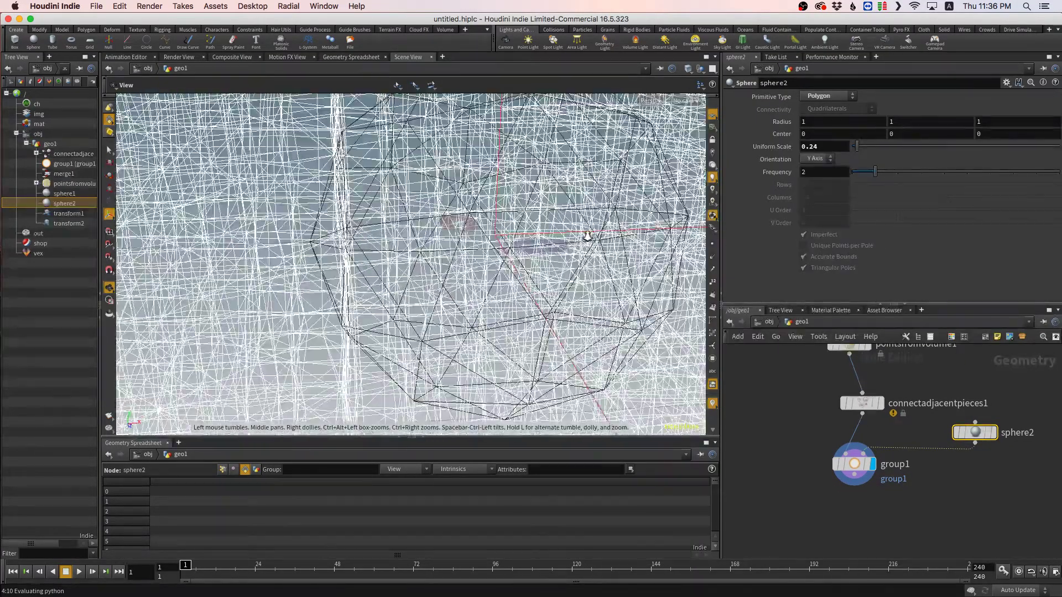
left_click_drag(536, 254, 462, 271)
right_click_drag(463, 271, 429, 273)
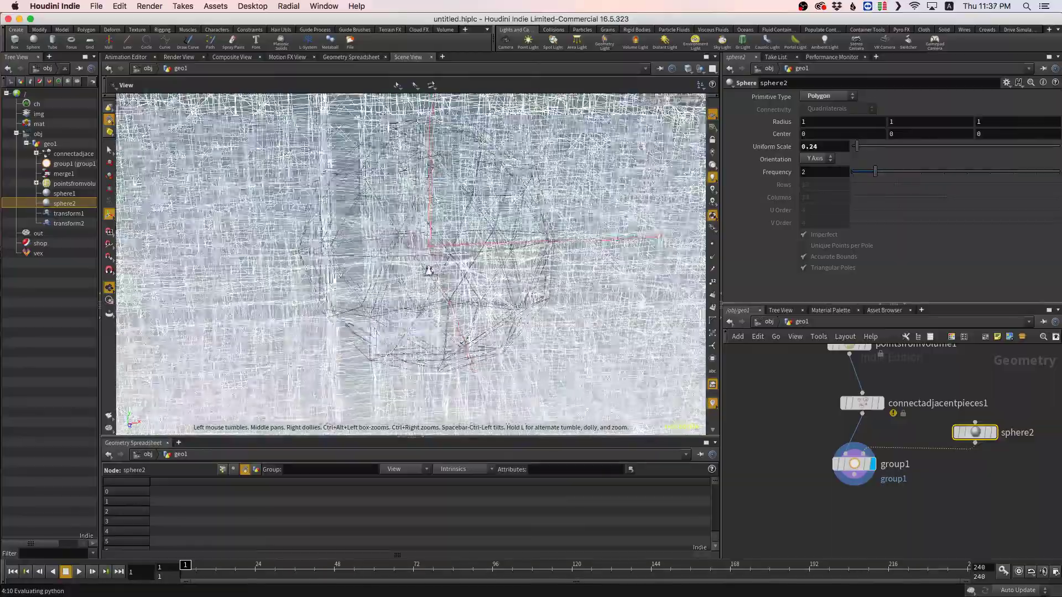
left_click_drag(429, 273, 455, 275)
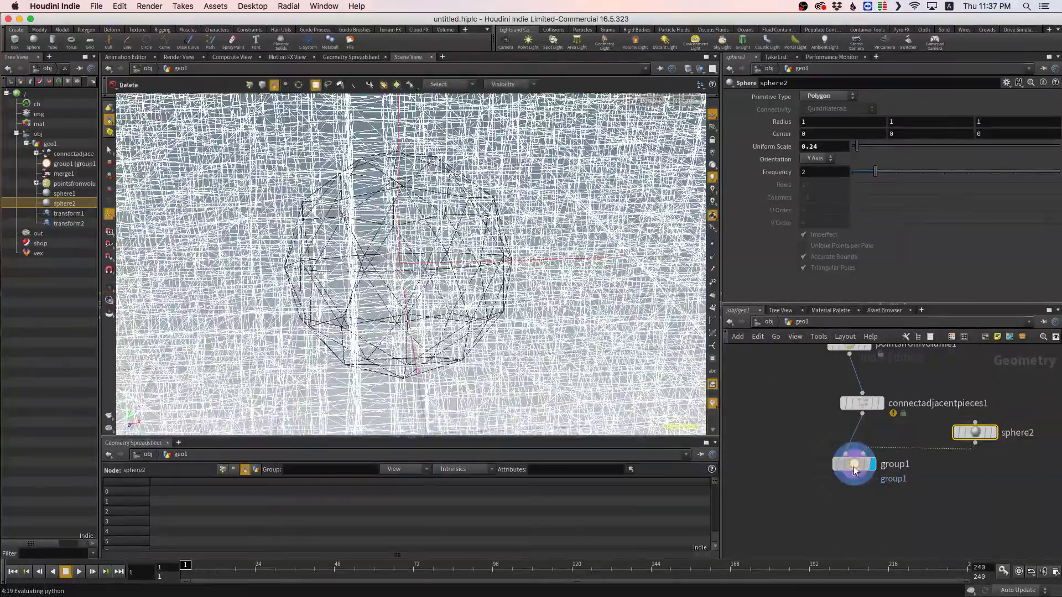
- Try the Primitives group type on the Group node and return it to Points
left_click(854, 465)
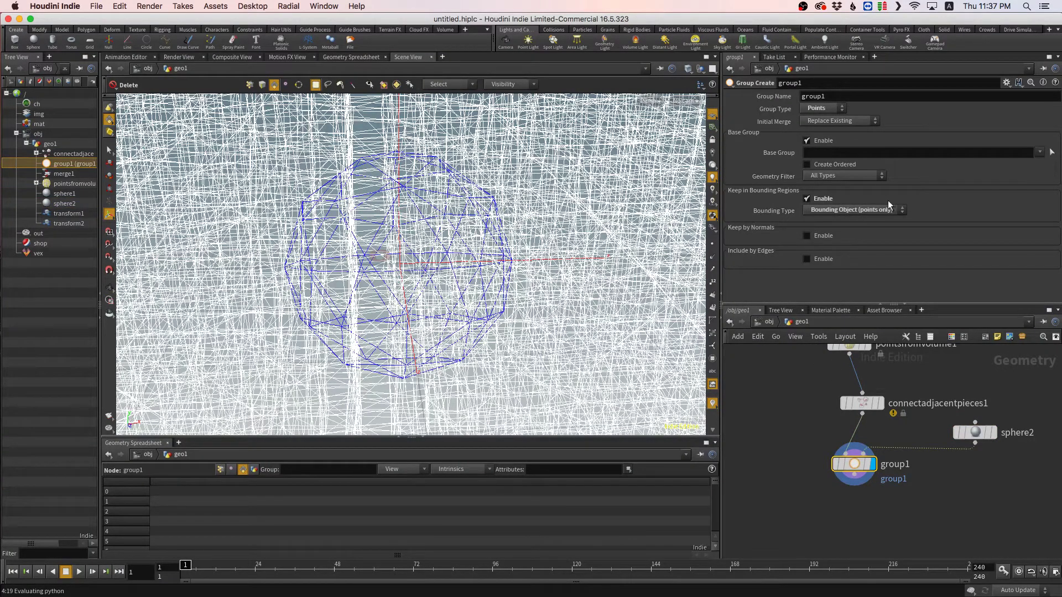
left_click(846, 121)
left_click(852, 105)
left_click(842, 109)
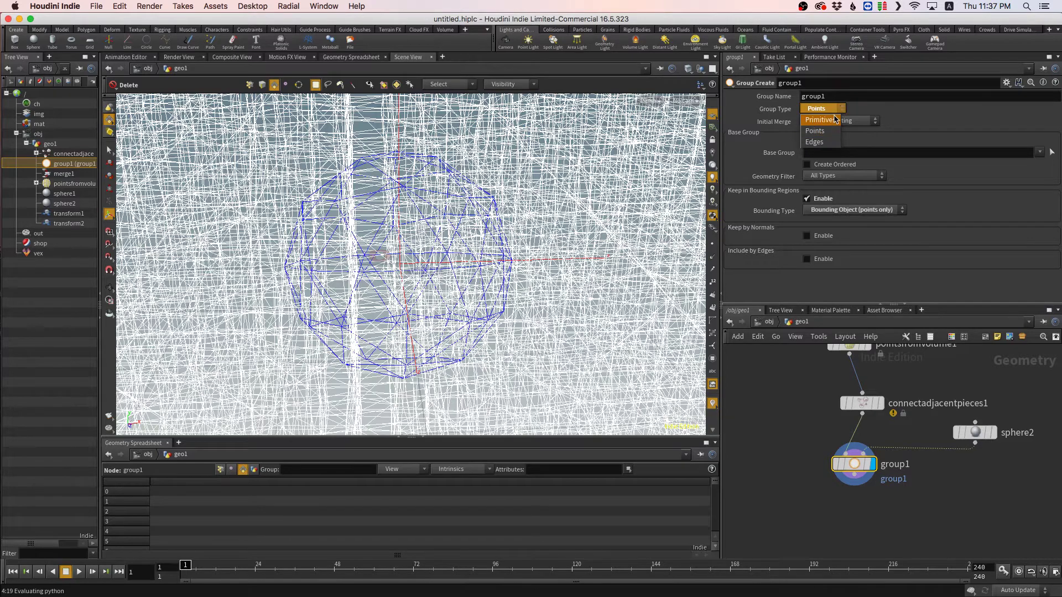
left_click(836, 119)
left_click(840, 110)
left_click(838, 130)
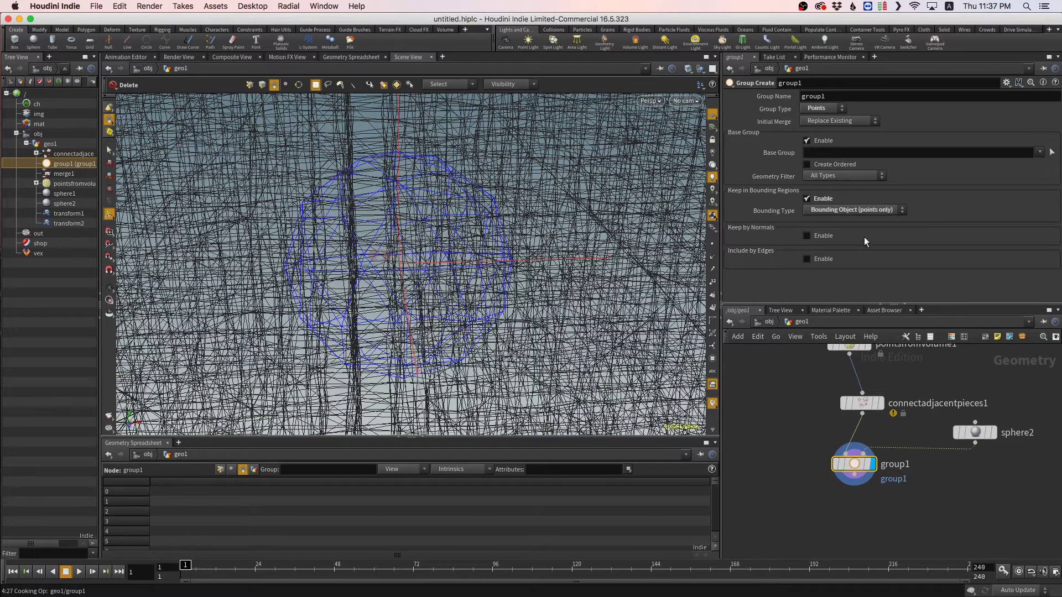
- Try the Bounding Volume and Bounding Sphere types on the Group node, returning to Bounding Object (points only)
left_click(844, 211)
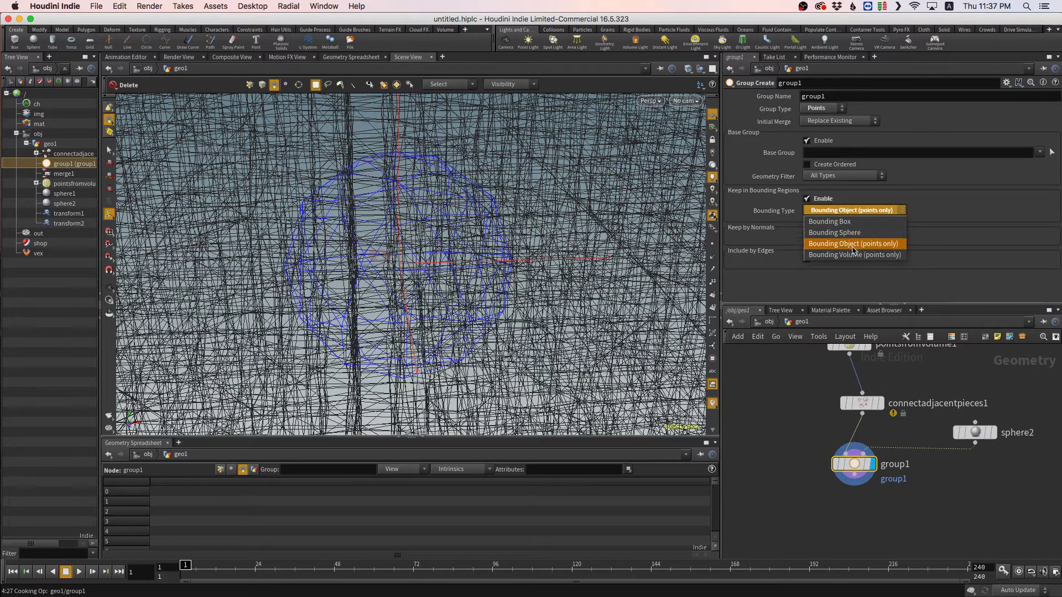
left_click(854, 255)
left_click(855, 214)
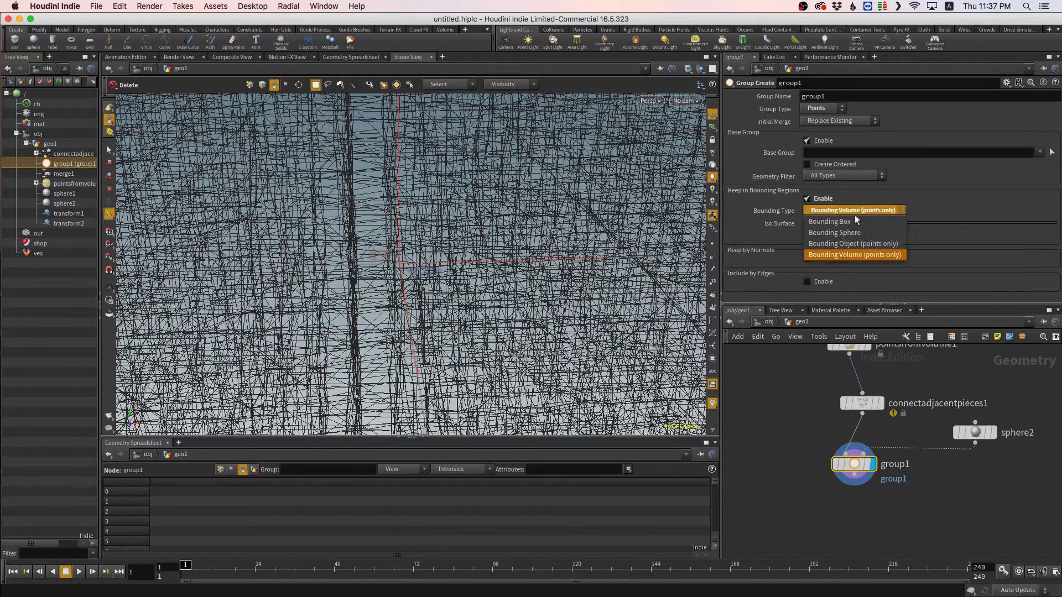
left_click(855, 229)
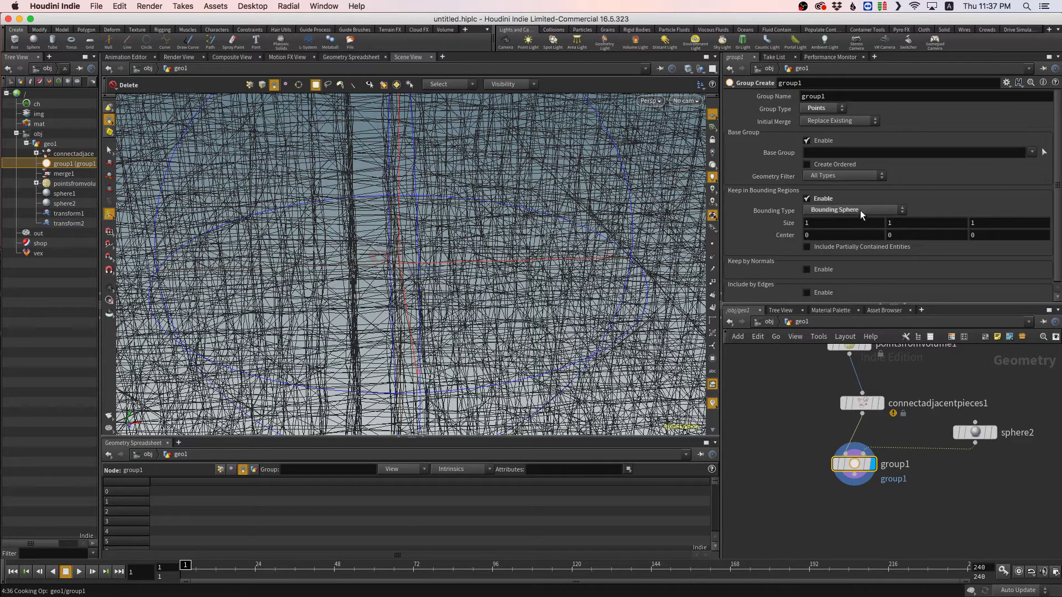
left_click(861, 211)
left_click(861, 245)
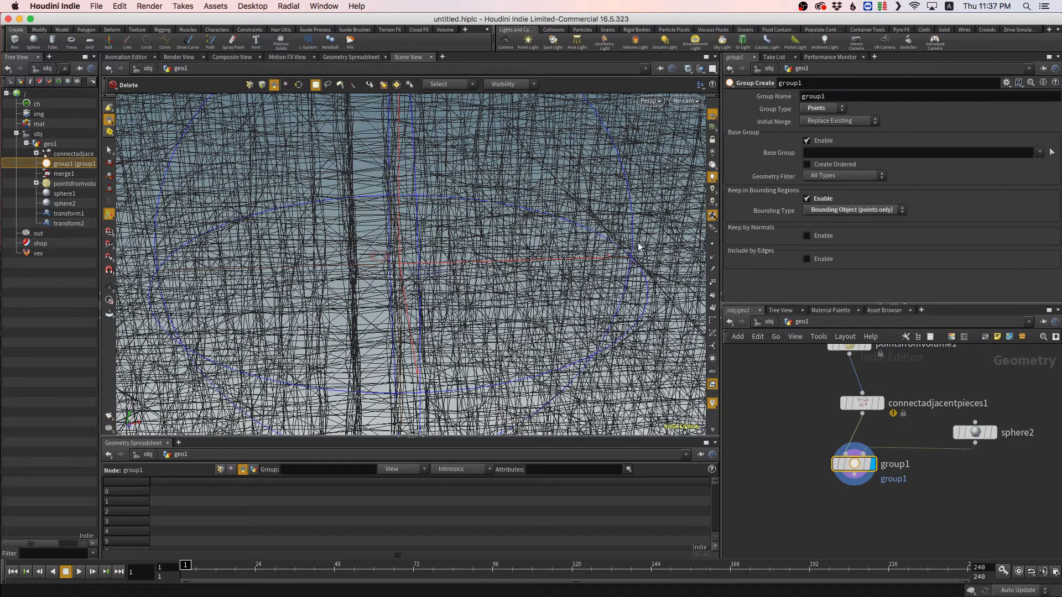
- Bypass the Connect Adjacent Pieces node and inspect the bare points around the bounding sphere
right_click_drag(486, 254, 415, 260, "alt")
left_click_drag(415, 261, 447, 279, "alt")
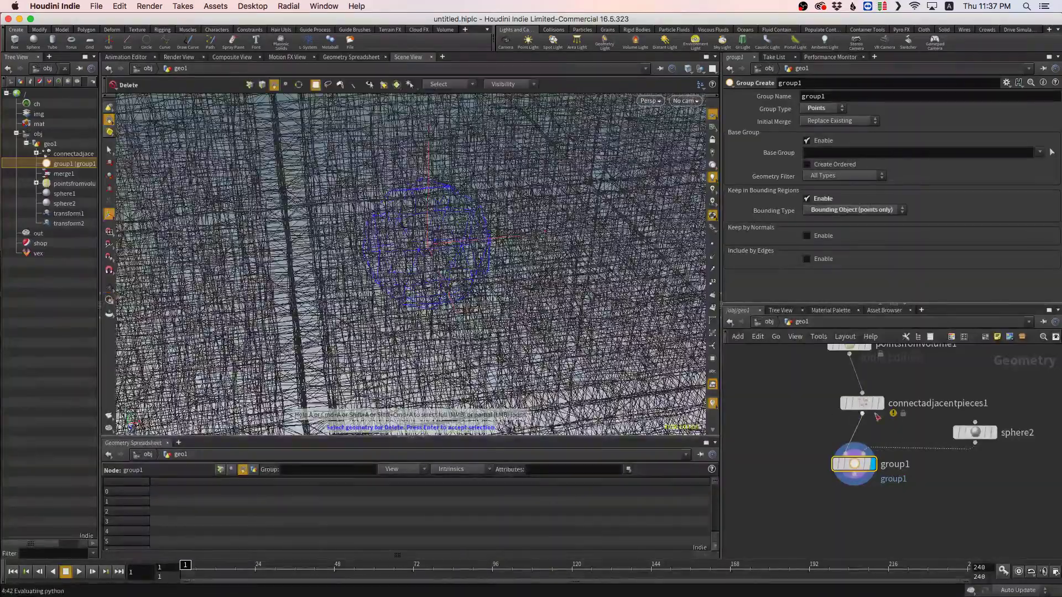
left_click(839, 382)
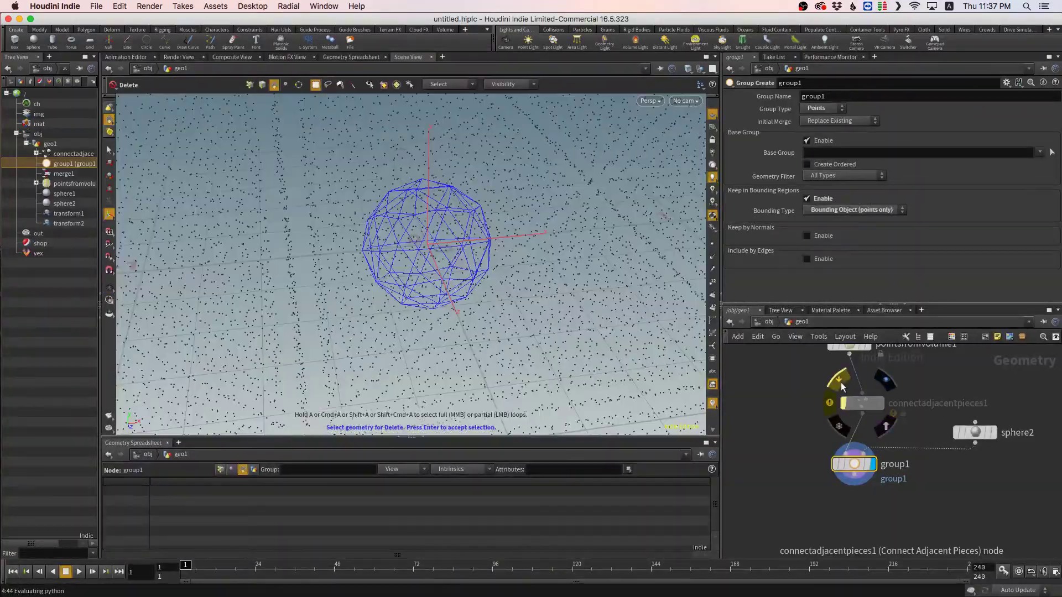
left_click_drag(439, 315, 496, 296, "alt")
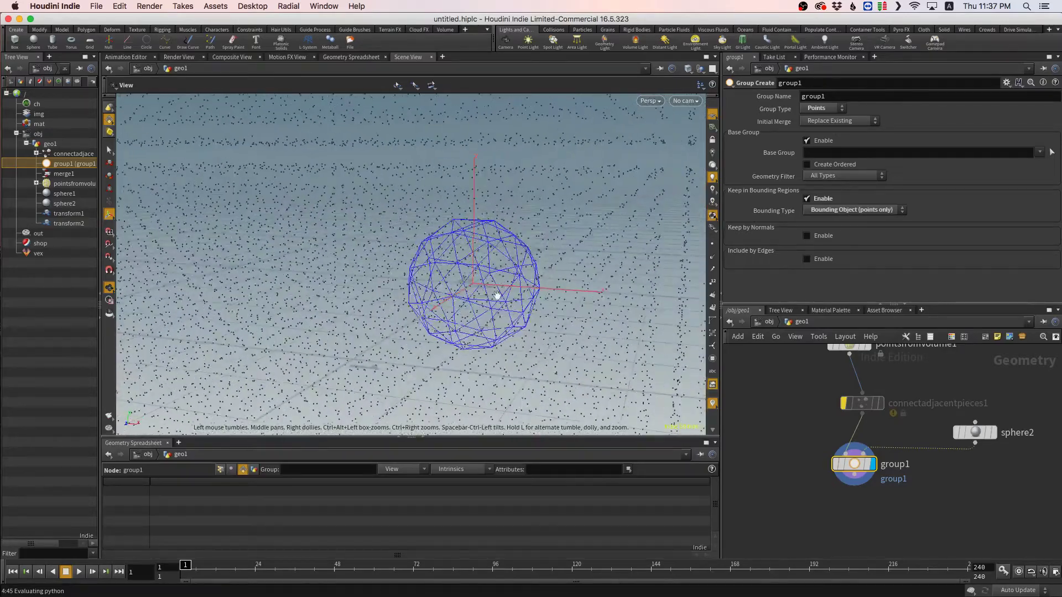
left_click(860, 121)
left_click(921, 113)
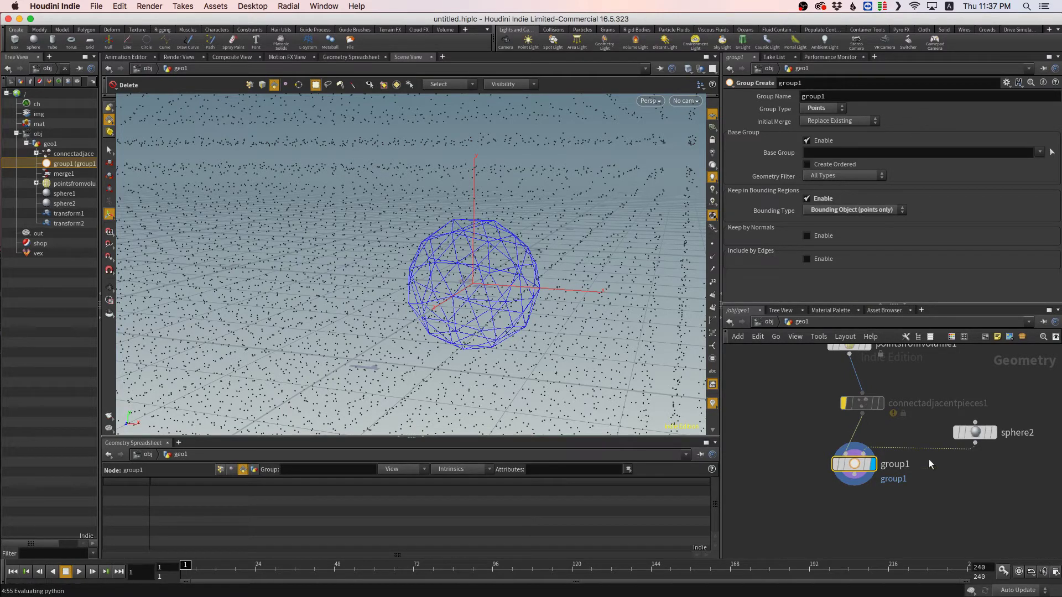
- Set the Group node's group name to ends
mouse_move(859, 464)
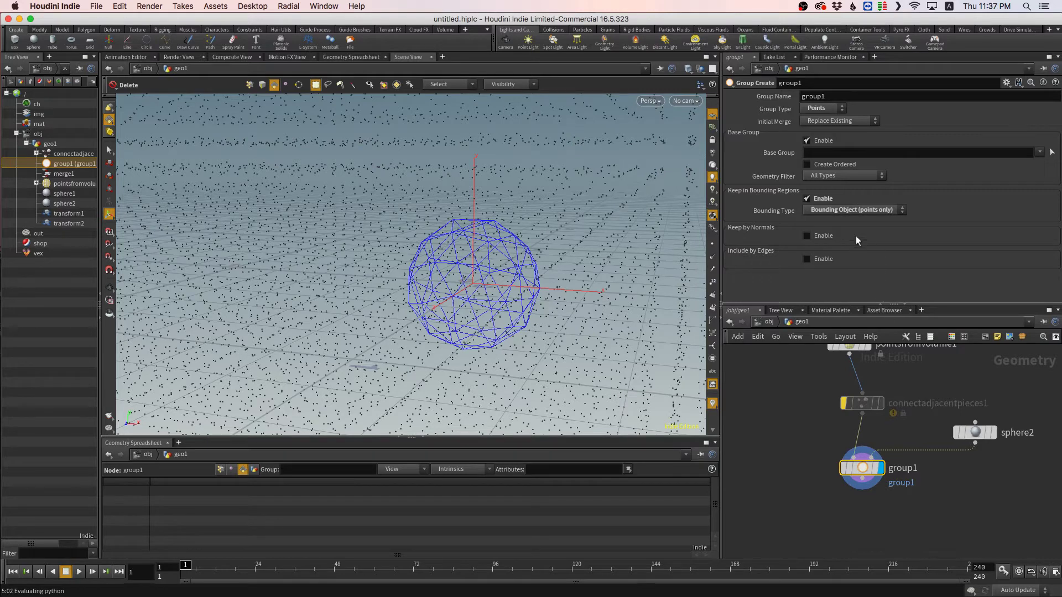
left_click(828, 97)
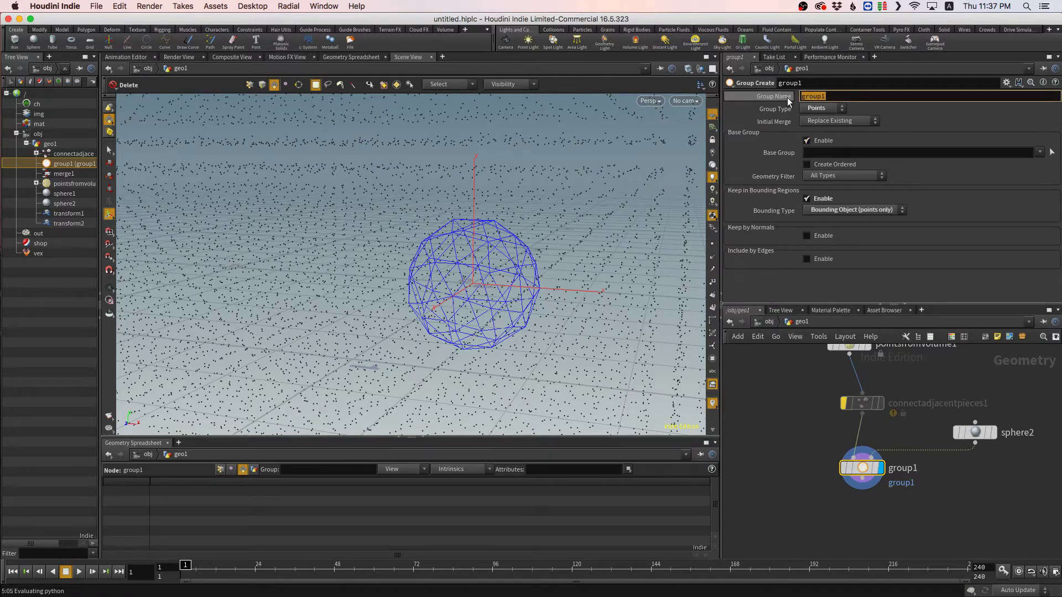
type("ends")
key("Return")
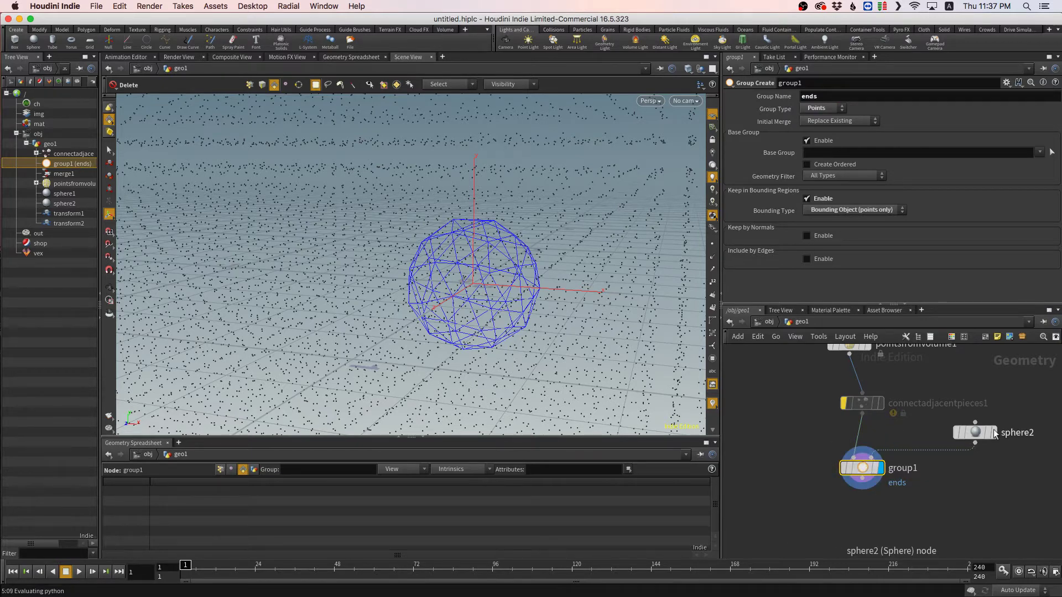
- Try the Primitive type on the sphere2 node and return it to Polygon
left_click(993, 433)
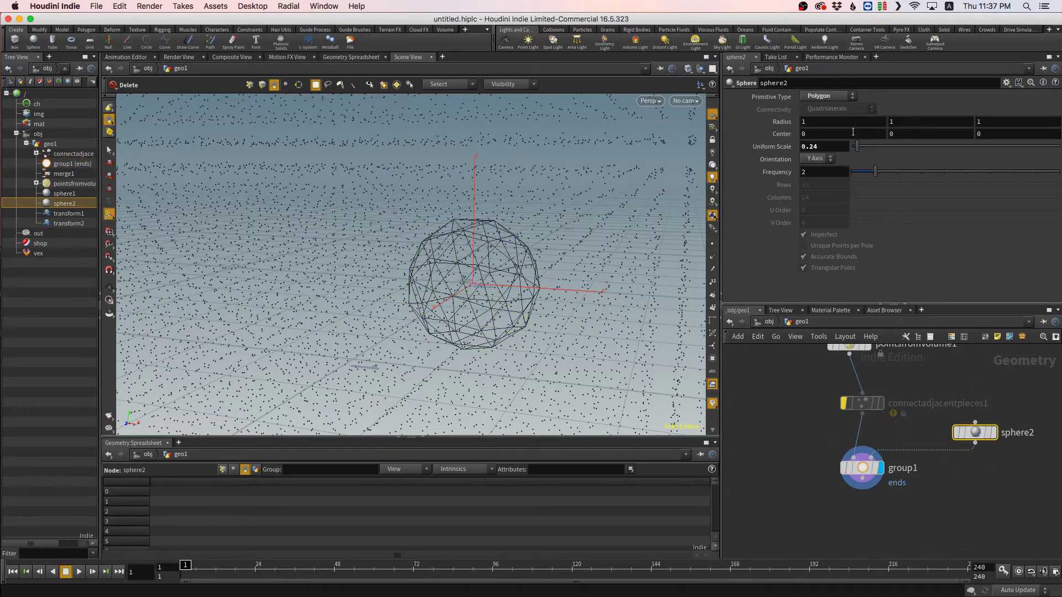
left_click(845, 96)
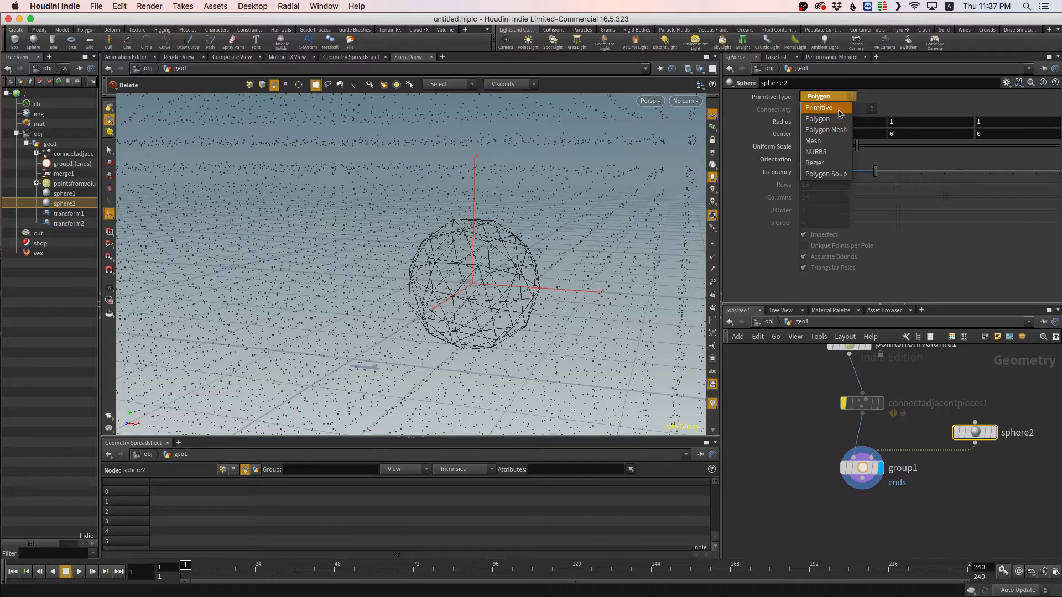
left_click(839, 109)
left_click(847, 96)
left_click(845, 119)
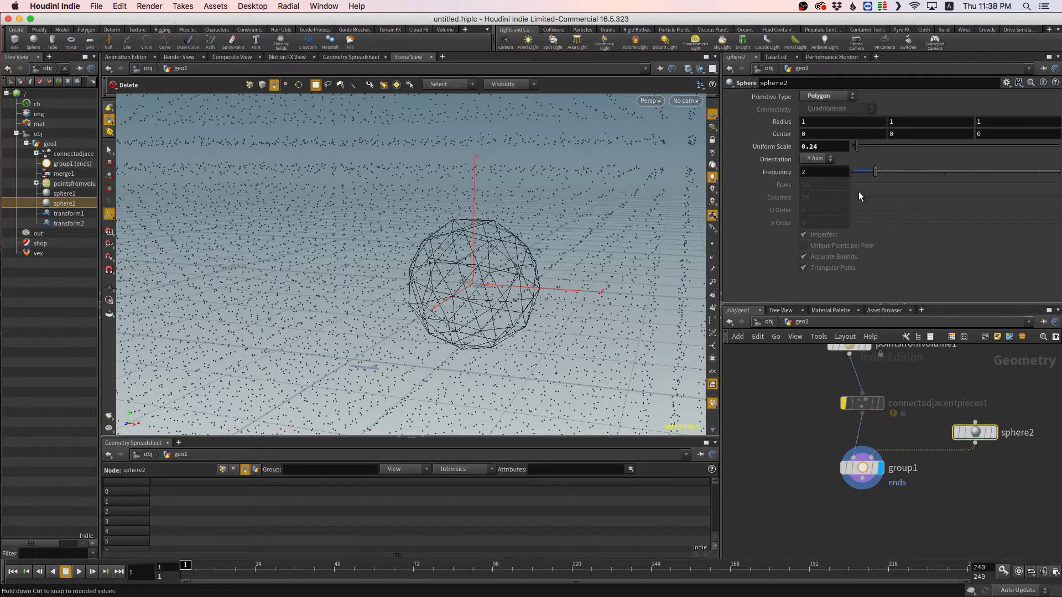
- Remove the bypass from the Connect Adjacent Pieces node and select that node
left_click(845, 404)
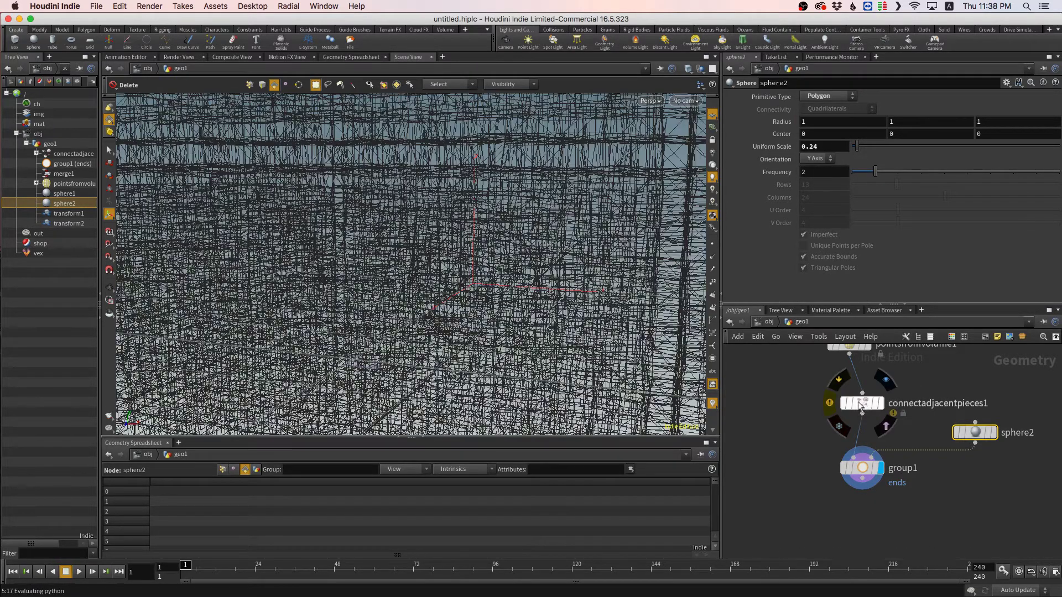
left_click(863, 403)
scroll(939, 390, "down", 2)
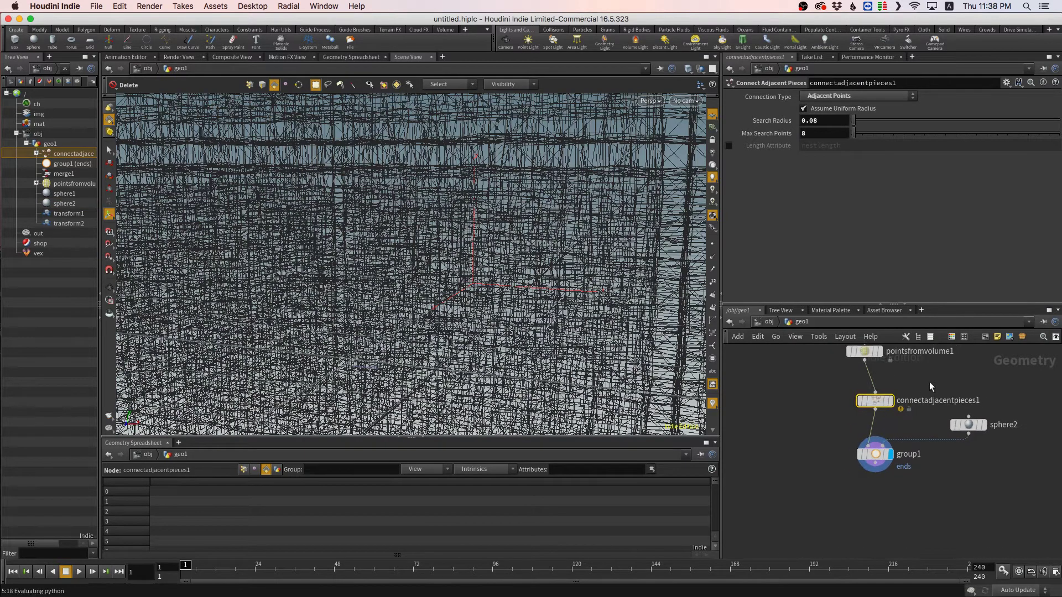
middle_click_drag(911, 411, 889, 452)
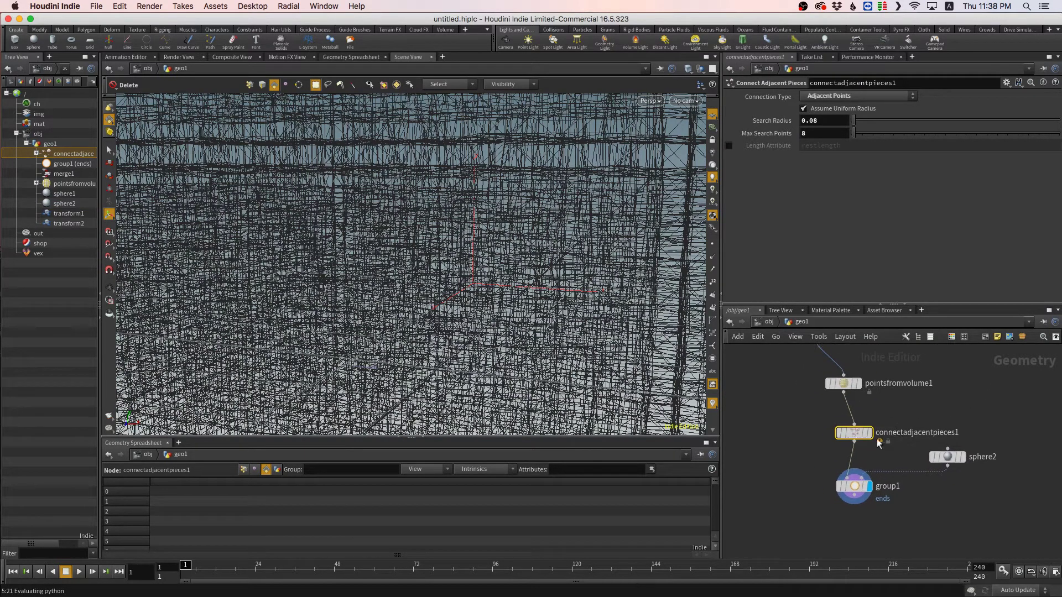
- Try the Primitives and Edges group types on the group1 node and return it to Points
left_click(855, 488)
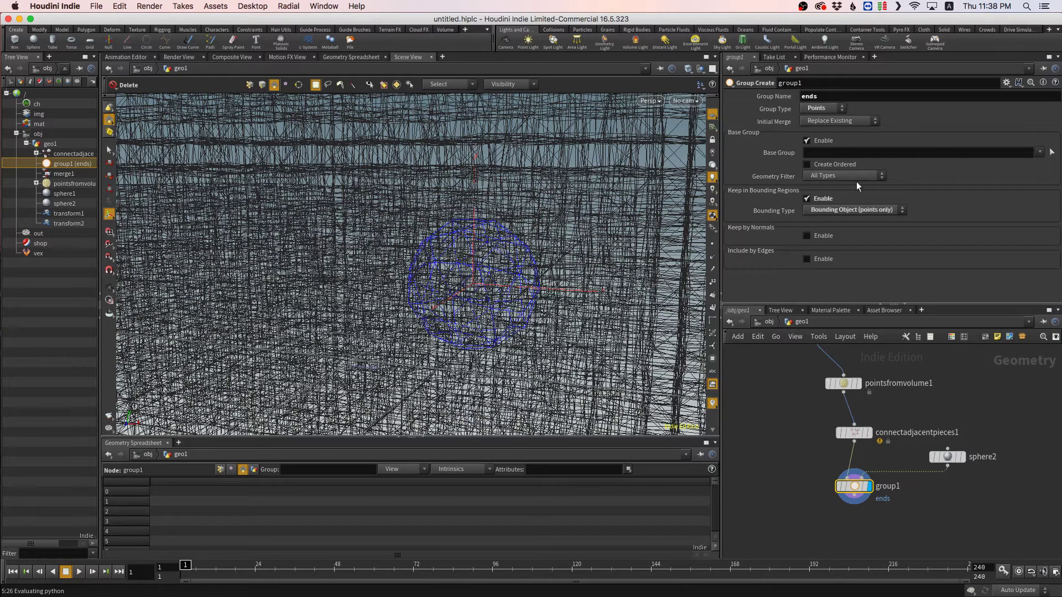
left_click(833, 108)
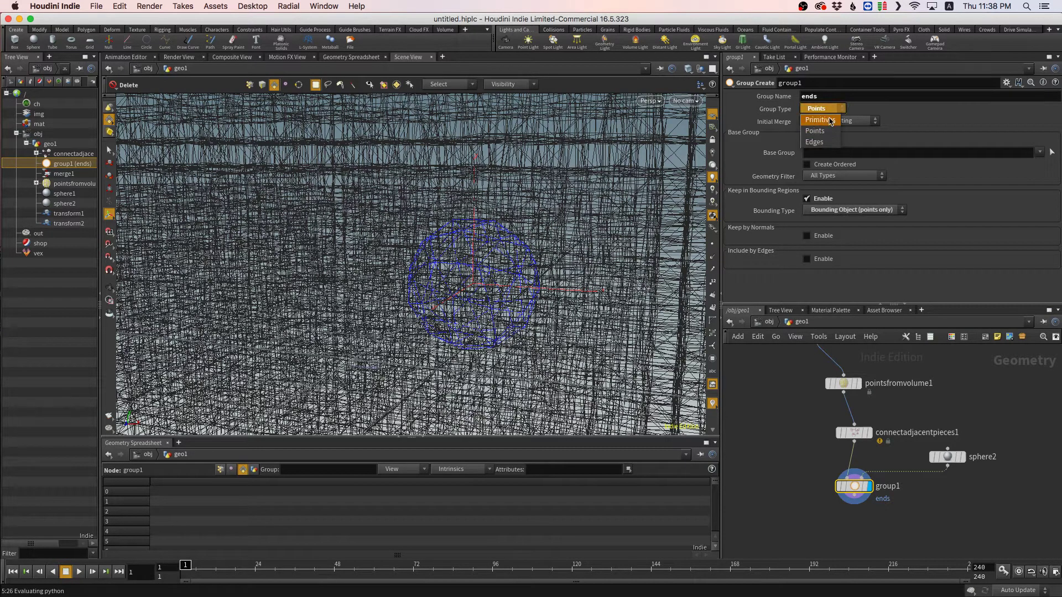
left_click(829, 119)
left_click(832, 108)
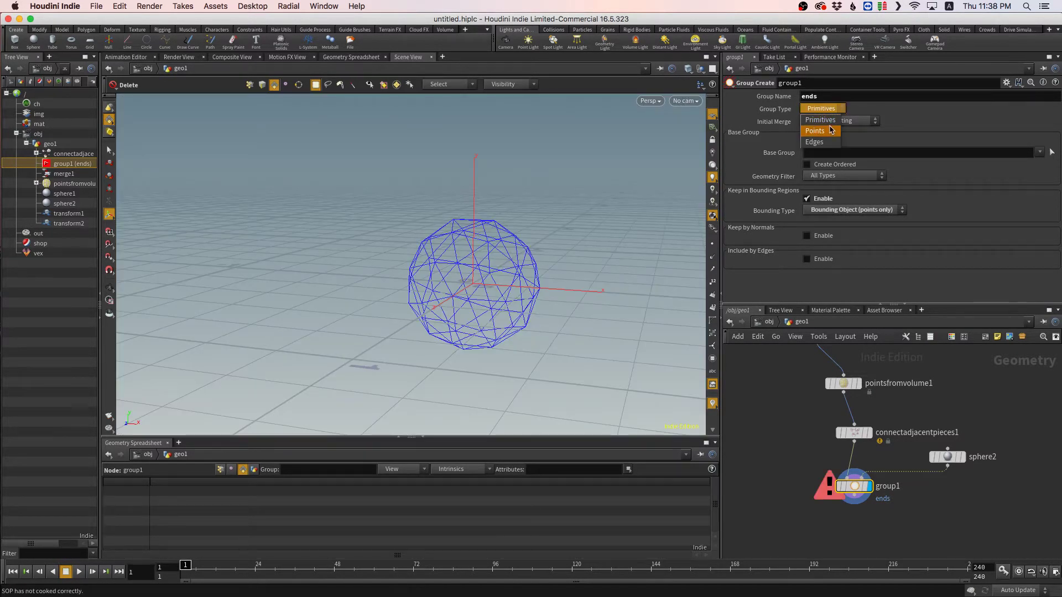
left_click(829, 130)
left_click(831, 107)
left_click(823, 143)
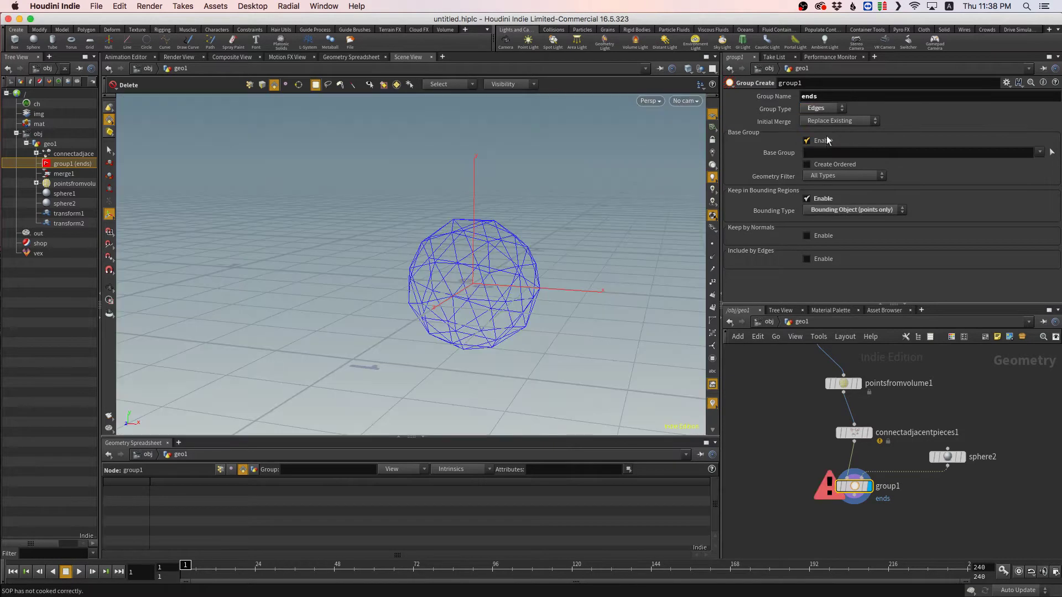
left_click(827, 110)
left_click(826, 129)
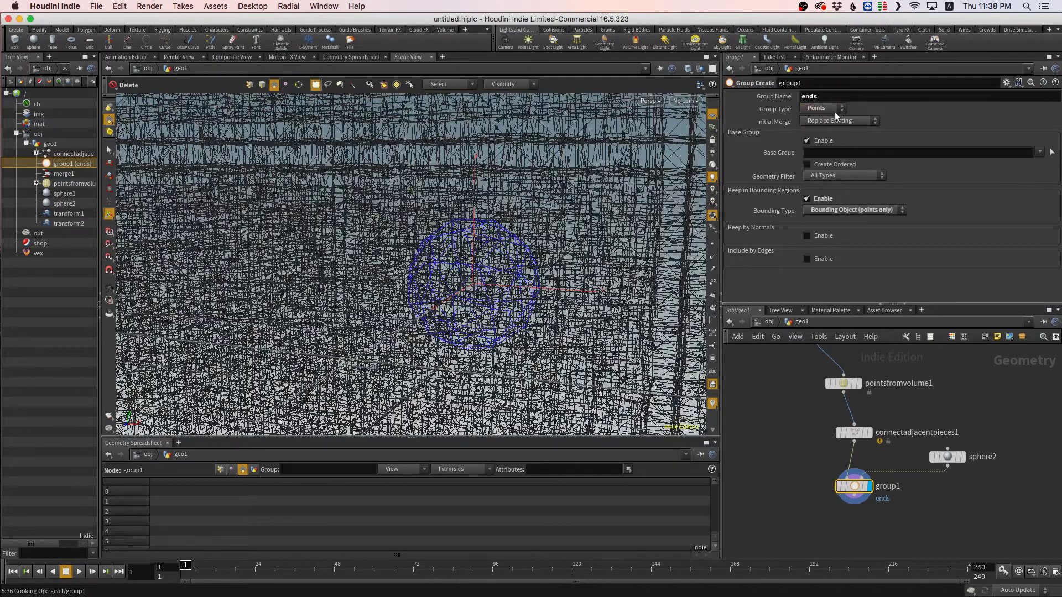
- Try Bounding Box as group1's bounding type with the Primitives and Edges group types, then return the group type to Points
left_click(845, 211)
left_click(864, 212)
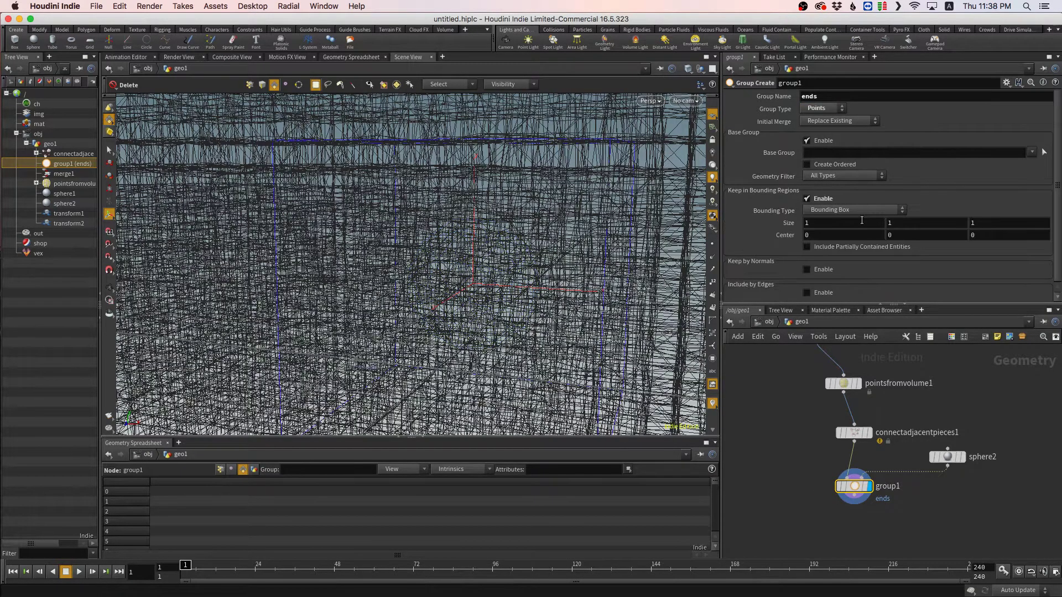
left_click(831, 108)
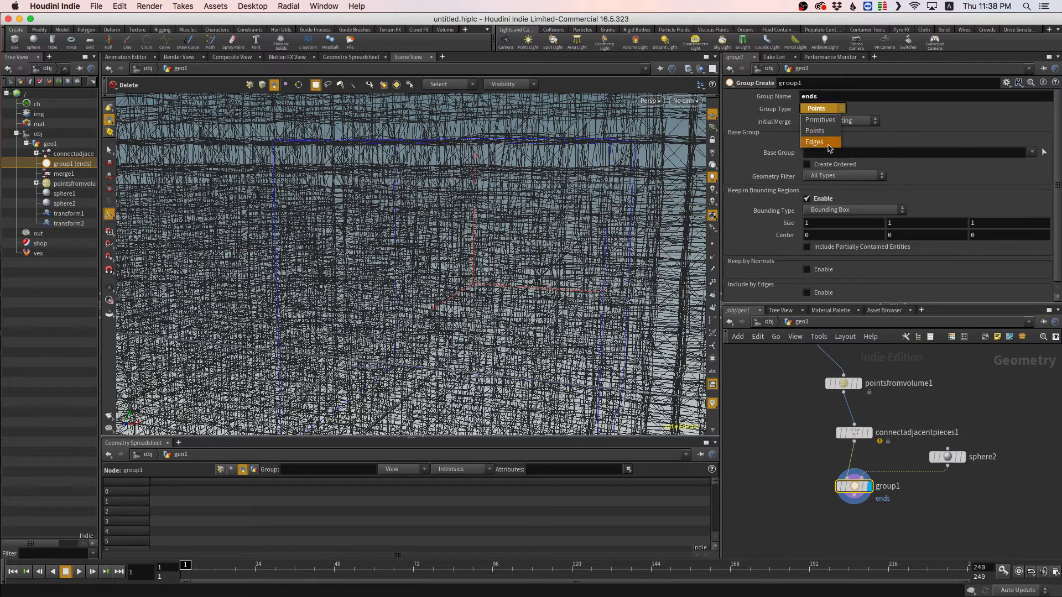
left_click(825, 117)
key("Escape")
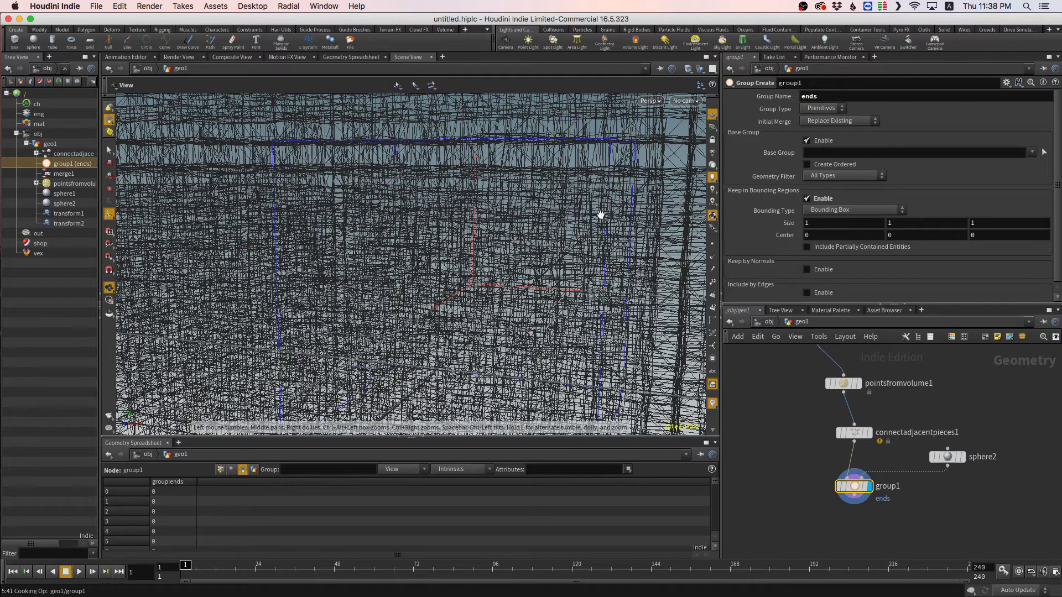
left_click_drag(602, 213, 454, 236)
left_click(833, 108)
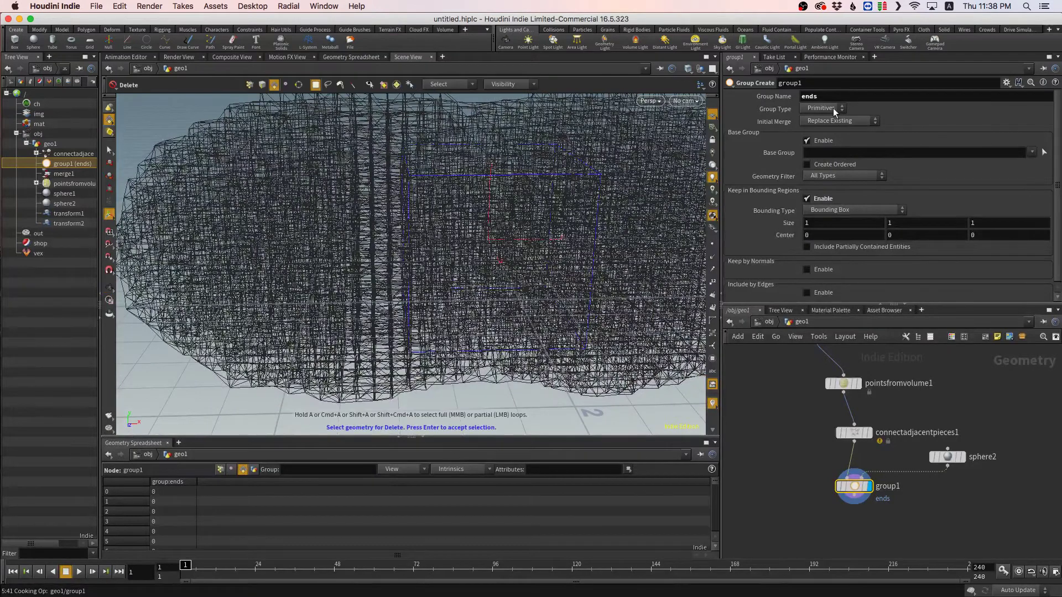
left_click(828, 141)
left_click(829, 106)
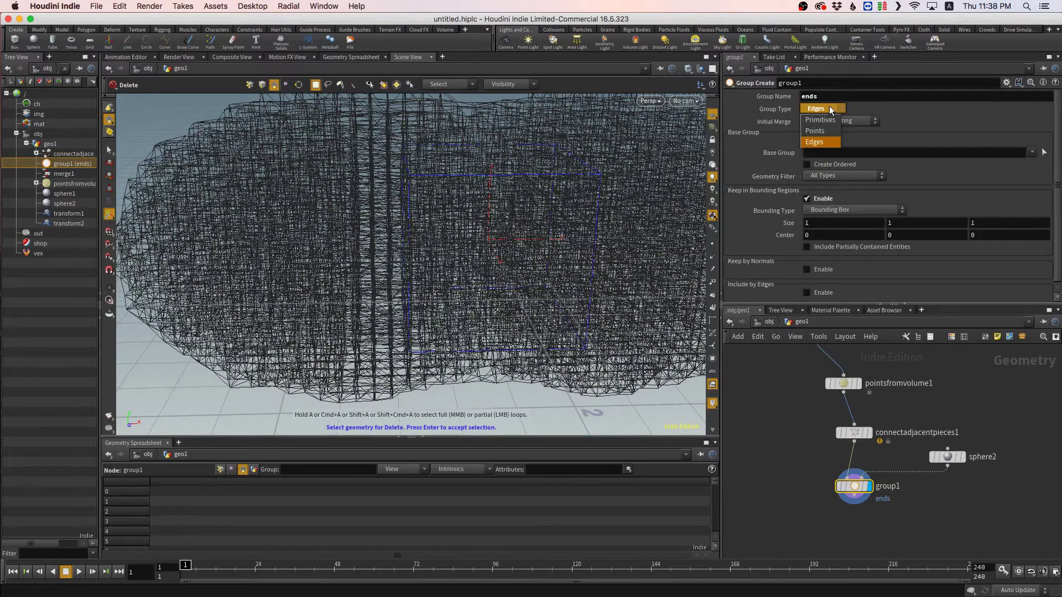
left_click(824, 131)
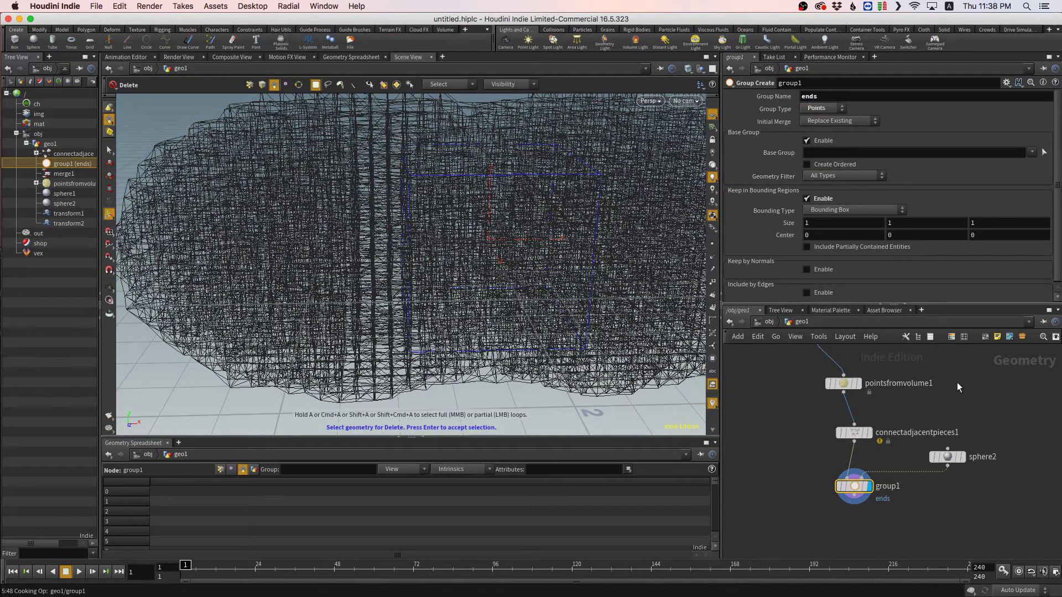
- Bypass the Connect Adjacent Pieces node and set group1's bounding type to Bounding Object (points only)
left_click(856, 434)
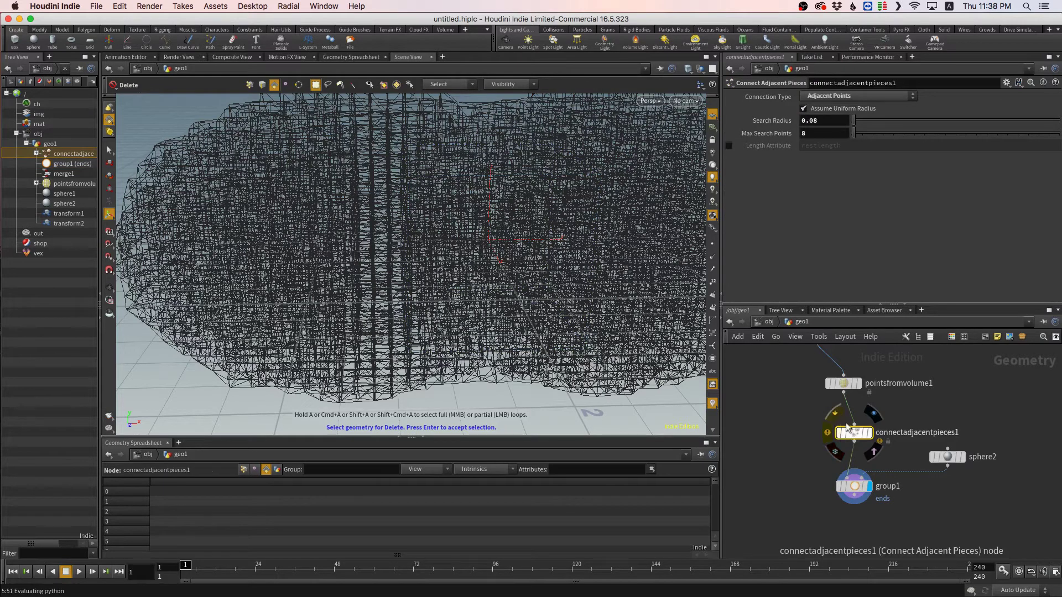
left_click(834, 413)
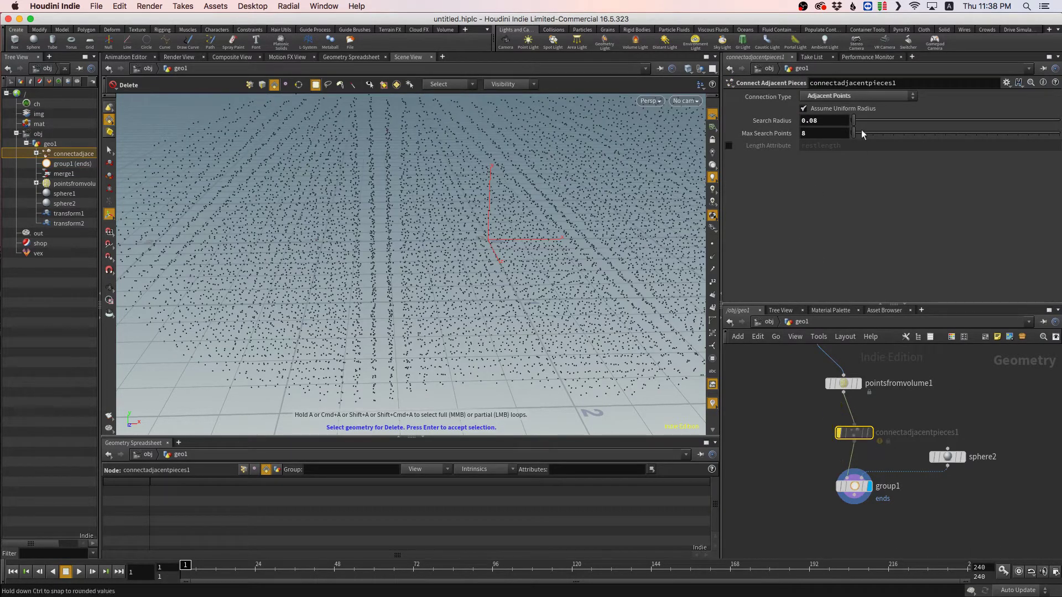
left_click(859, 483)
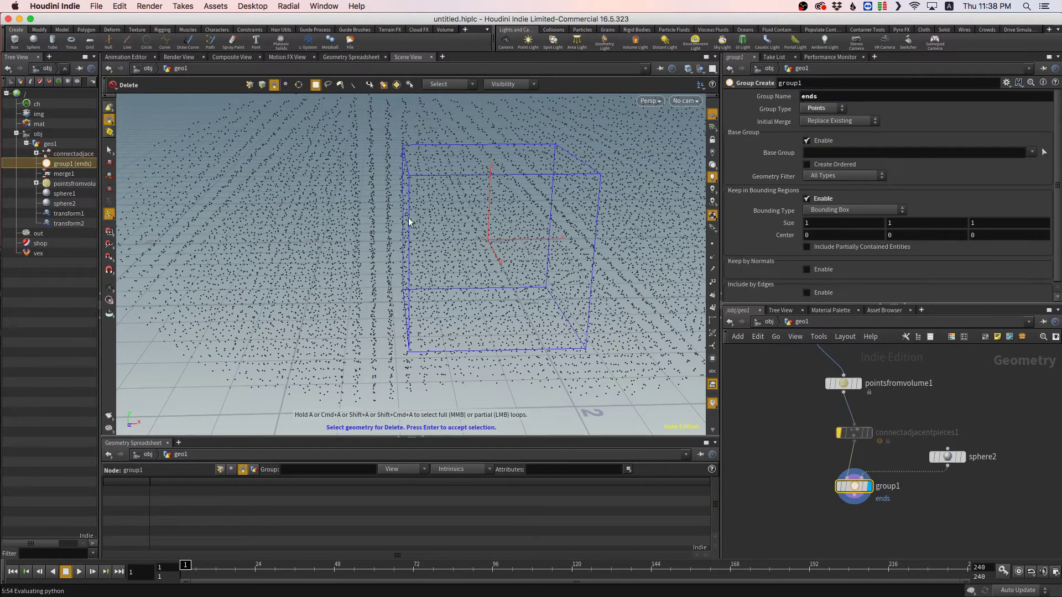
left_click_drag(409, 222, 531, 268, "alt")
left_click(847, 211)
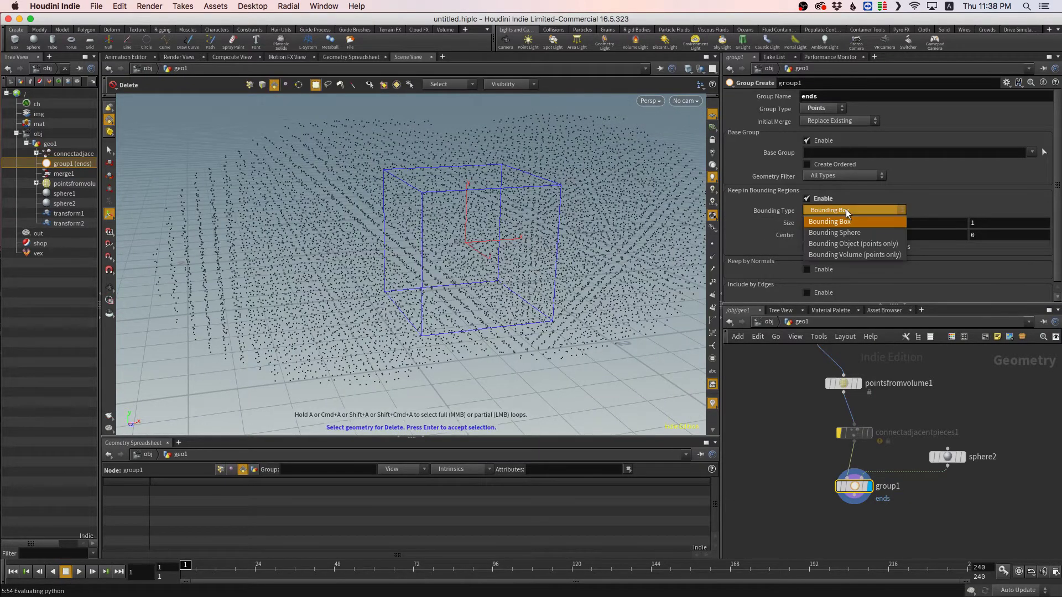
left_click(851, 244)
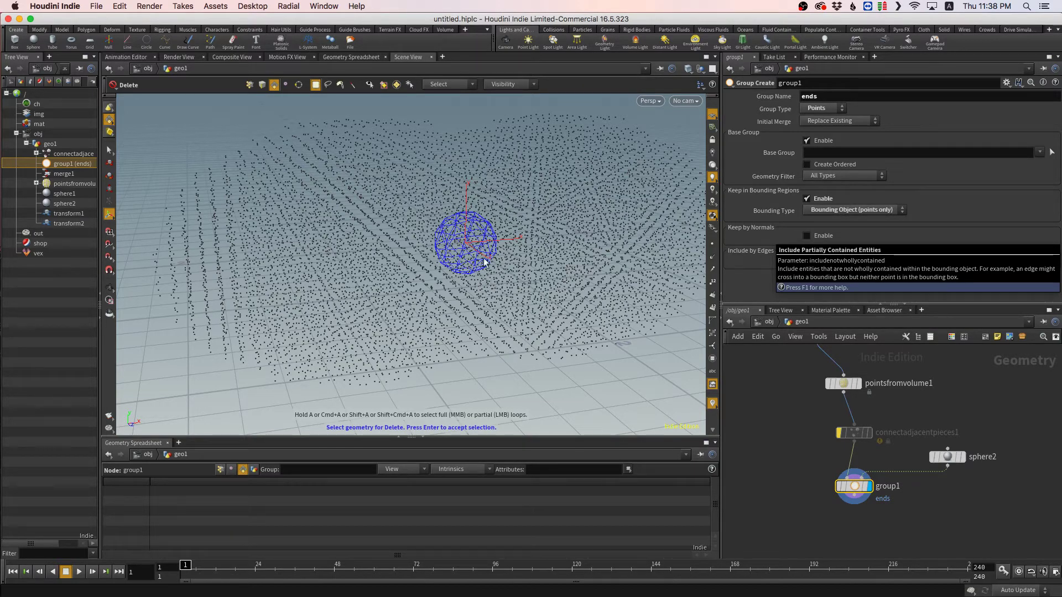
- List group1's point attributes in the Geometry Spreadsheet, sort them by the ends group and look through its members
key("Escape")
mouse_move(483, 276)
left_mouse_down()
mouse_move(508, 263)
mouse_move(485, 265)
left_mouse_up()
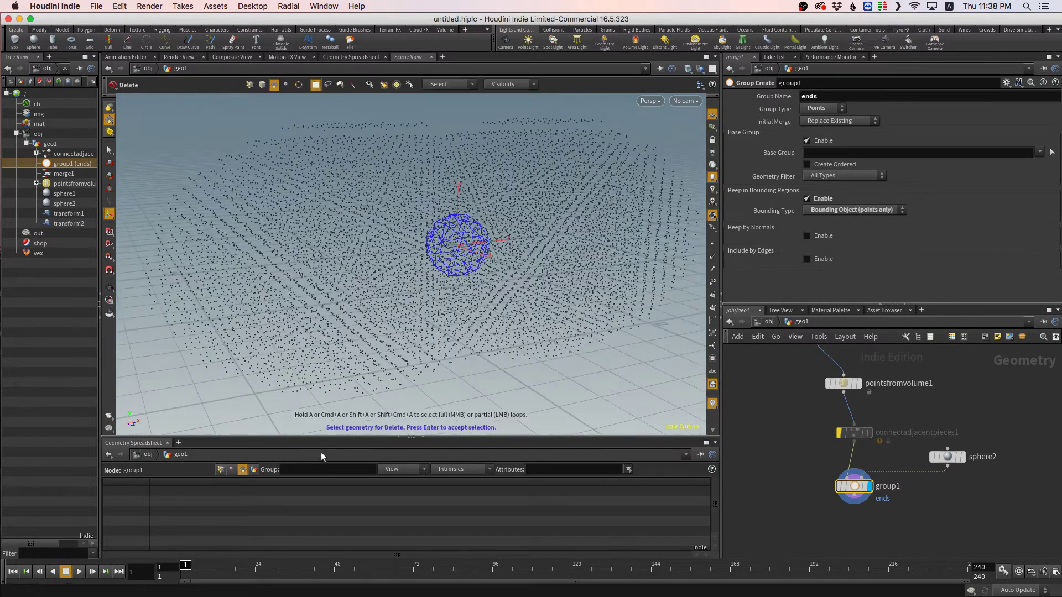
left_click(220, 469)
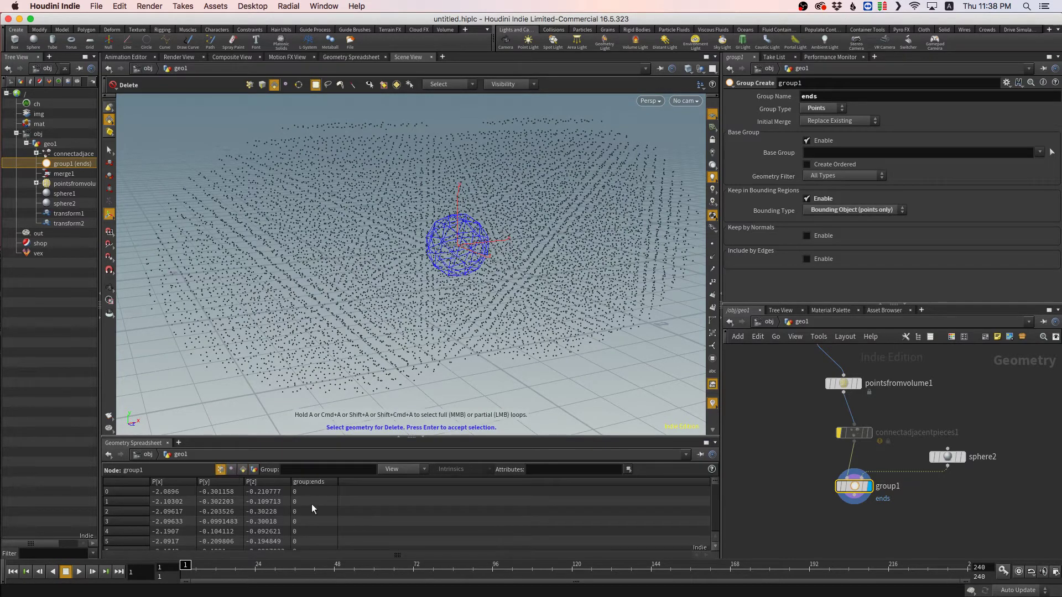
left_click(317, 483)
scroll(303, 505, "down", 15)
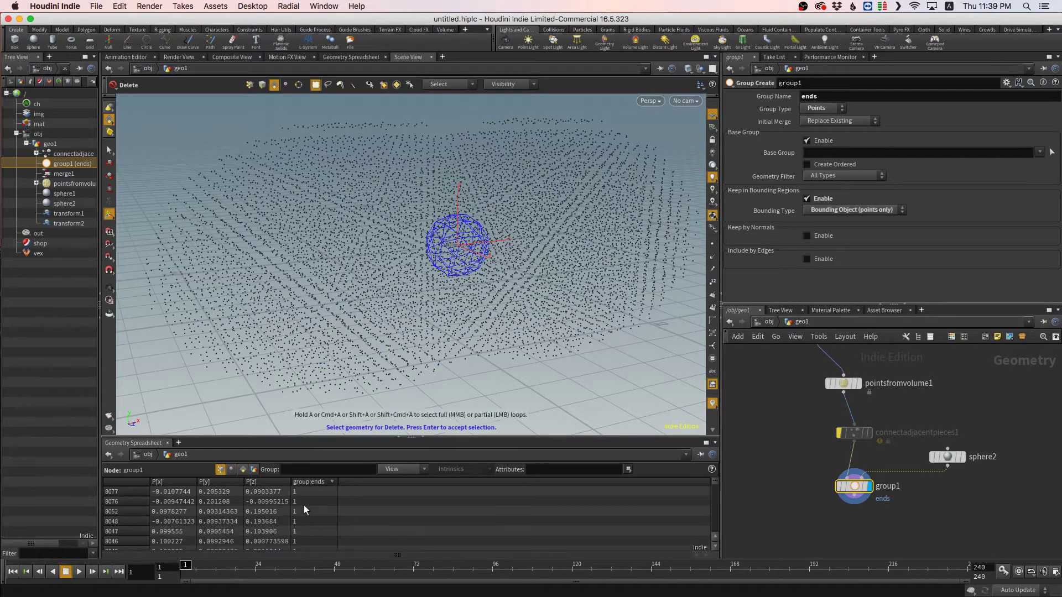
scroll(304, 506, "down", 8)
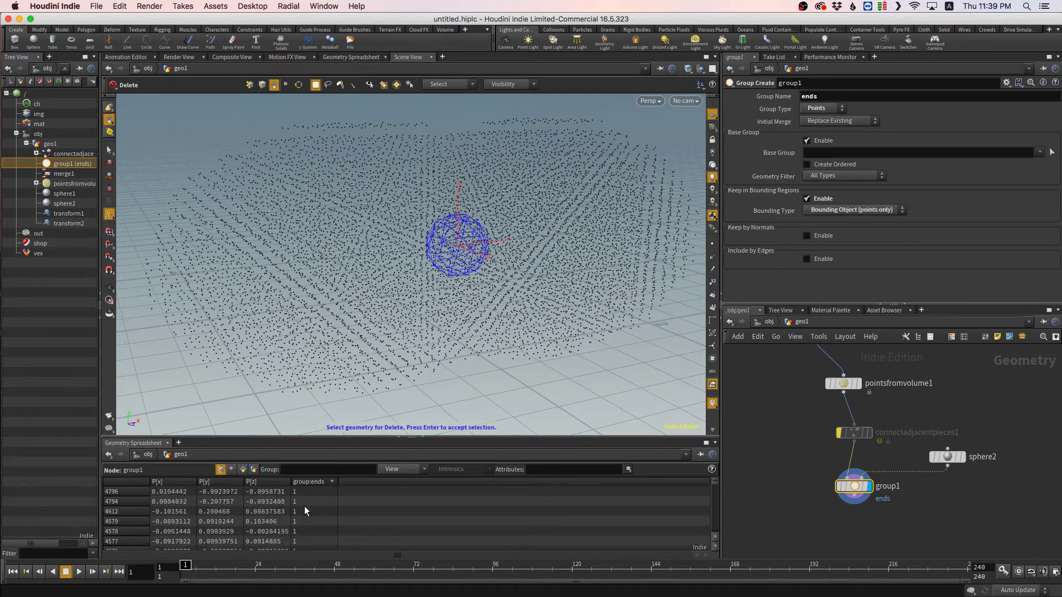
- Add another Scene View and examine the grouped points inside the bounding sphere there
left_click_drag(468, 245, 439, 221, "alt")
left_click(443, 57)
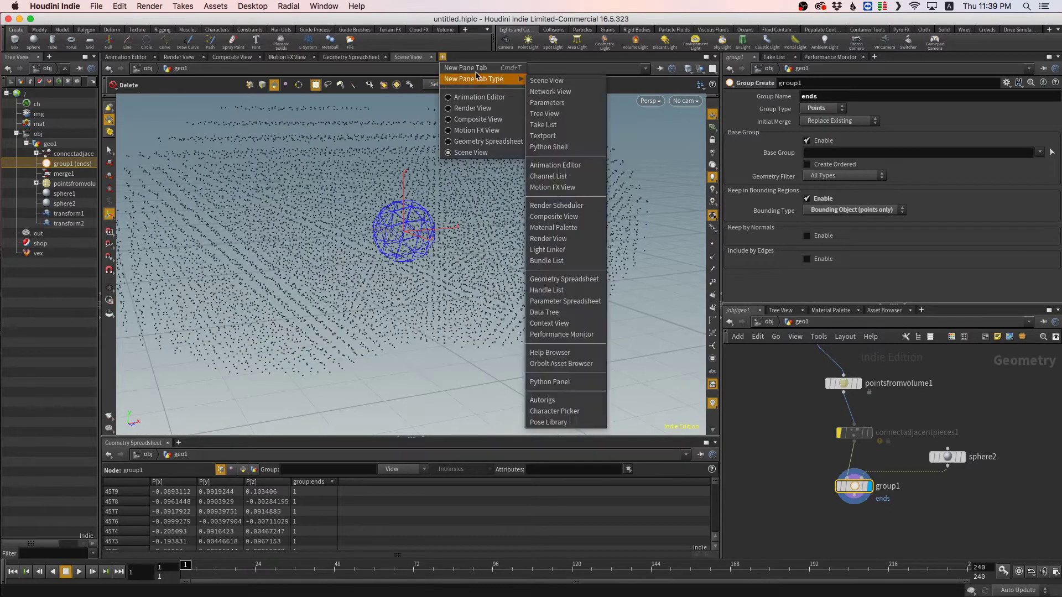
mouse_move(493, 78)
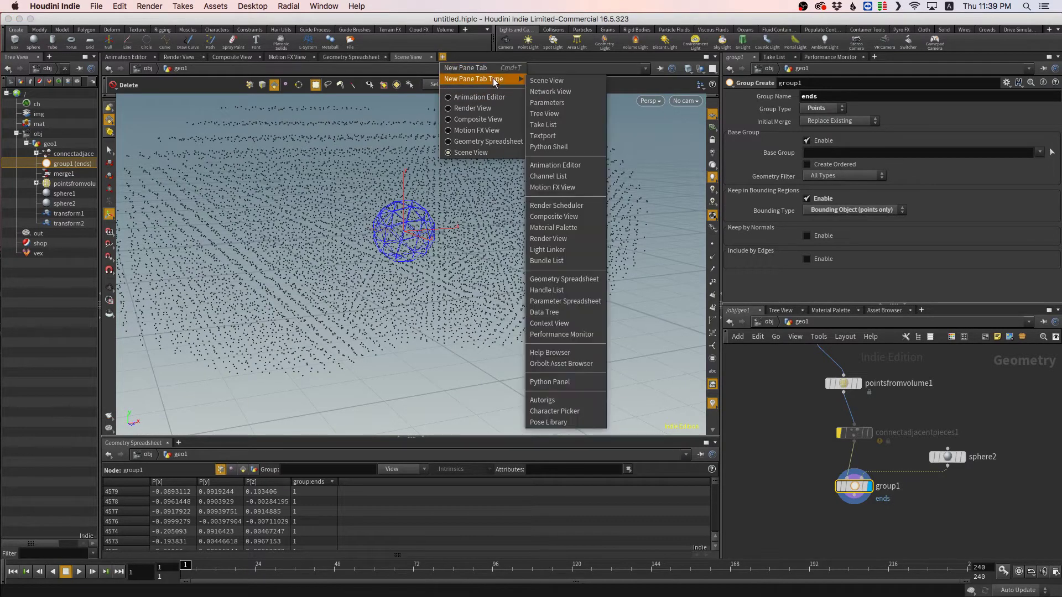
left_click(539, 80)
left_click_drag(464, 194, 491, 264)
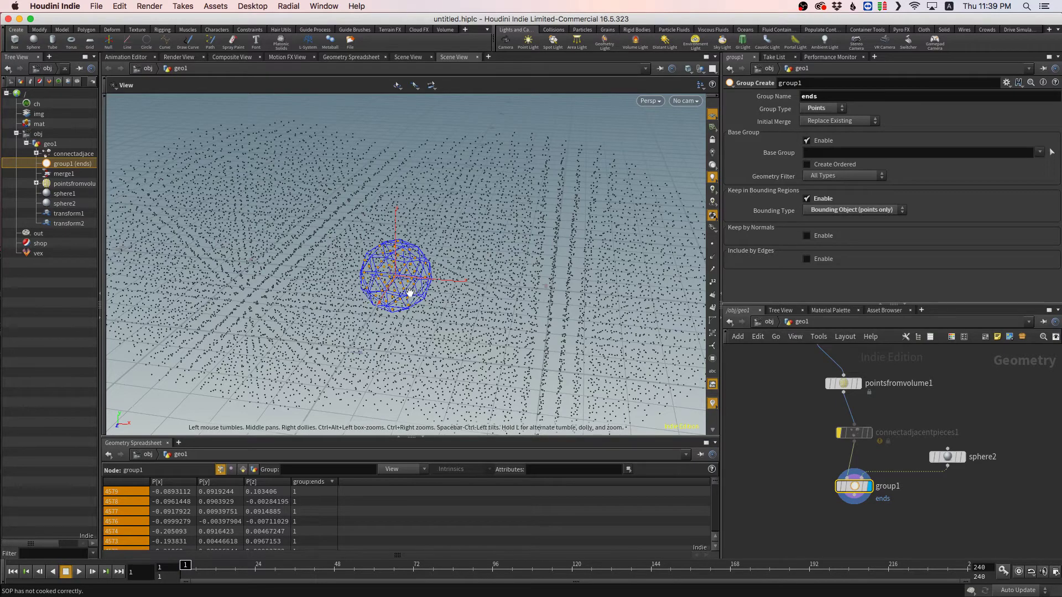
mouse_move(410, 293)
left_mouse_down()
mouse_move(441, 290)
mouse_move(415, 294)
left_mouse_up()
middle_click_drag(415, 295, 458, 269)
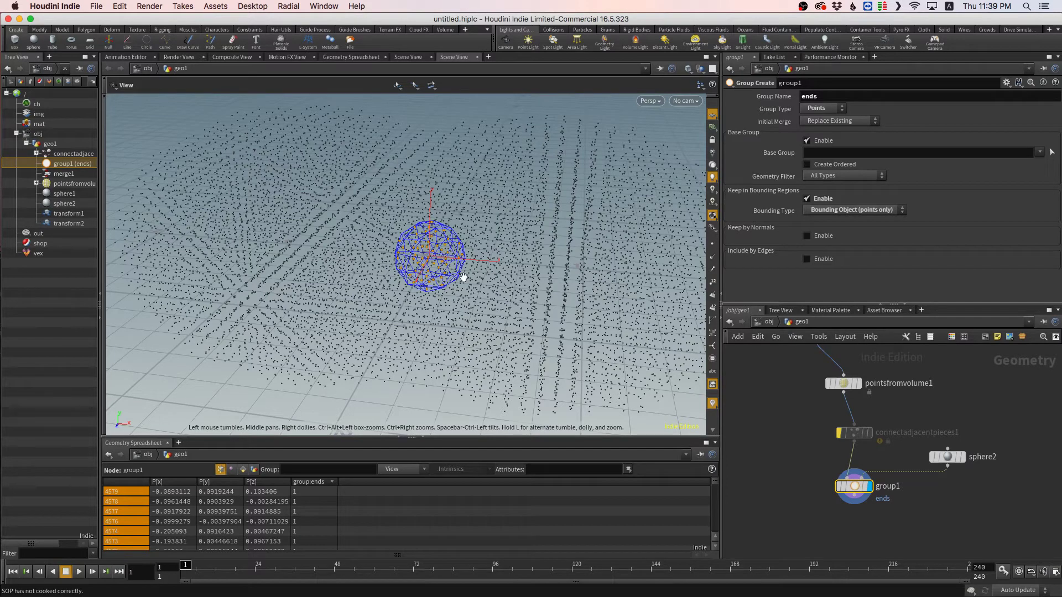
- Remove the bypass from the Connect Adjacent Pieces node and inspect the ends points within the connected mesh with group1 selected
left_click(839, 433)
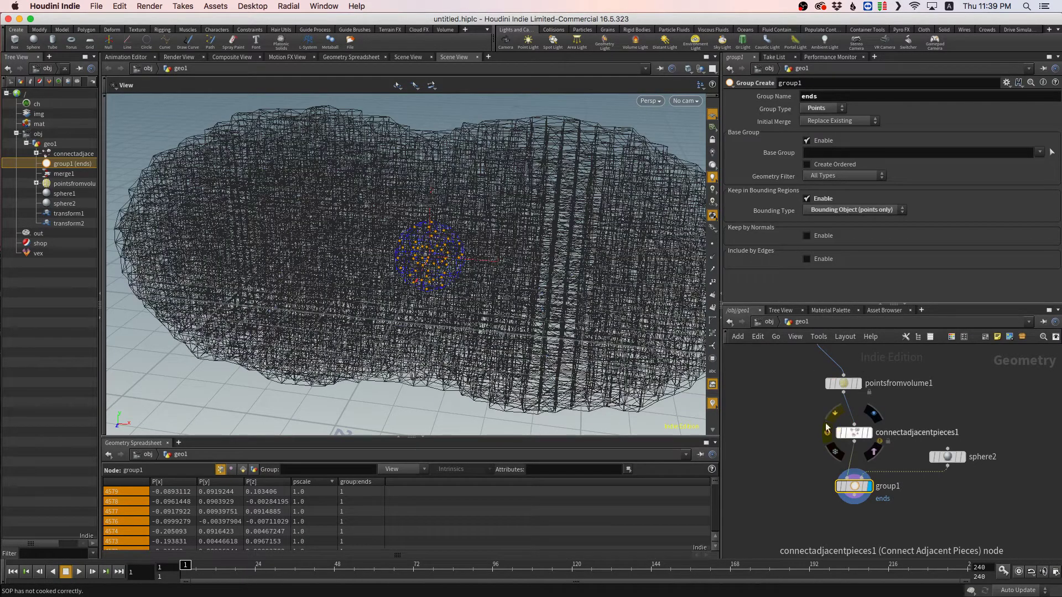
left_click(949, 457)
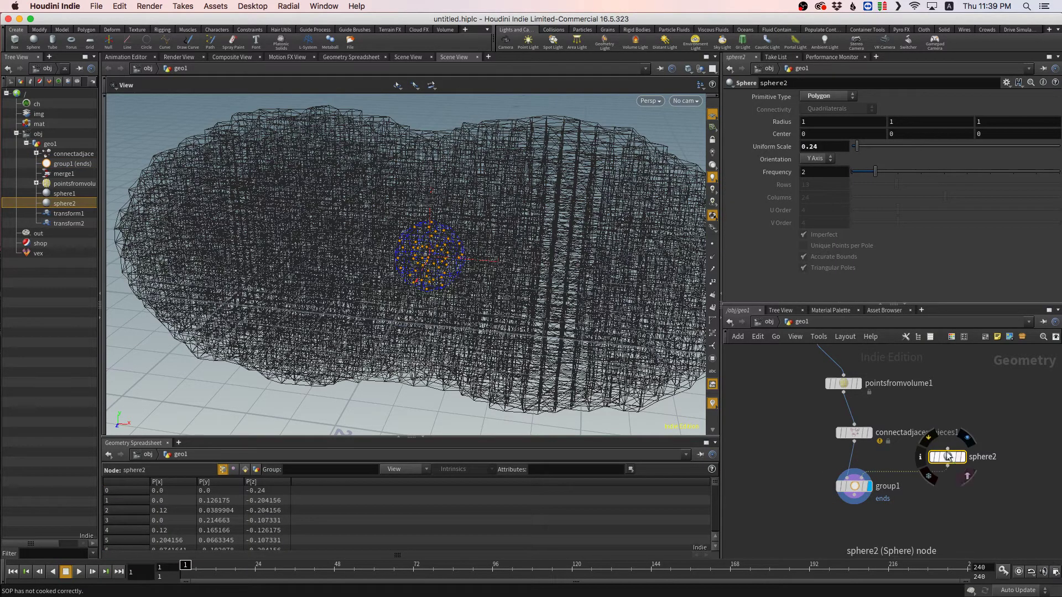
left_click(854, 487)
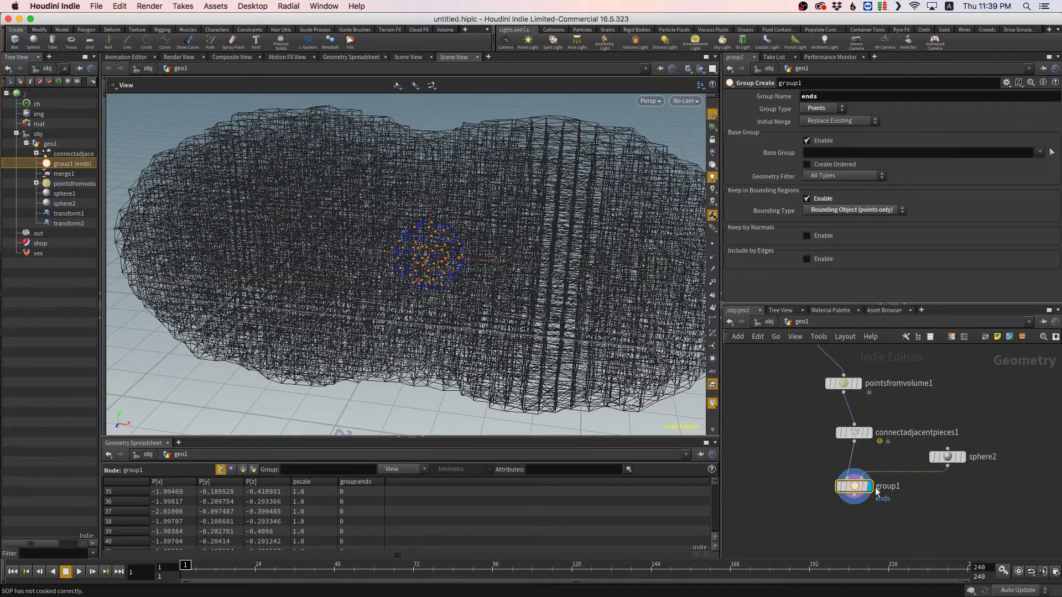
mouse_move(467, 249)
right_mouse_down()
mouse_move(486, 256)
mouse_move(415, 263)
mouse_move(564, 205)
mouse_move(487, 243)
right_mouse_up()
left_click_drag(536, 260, 578, 249)
right_click_drag(579, 249, 483, 253)
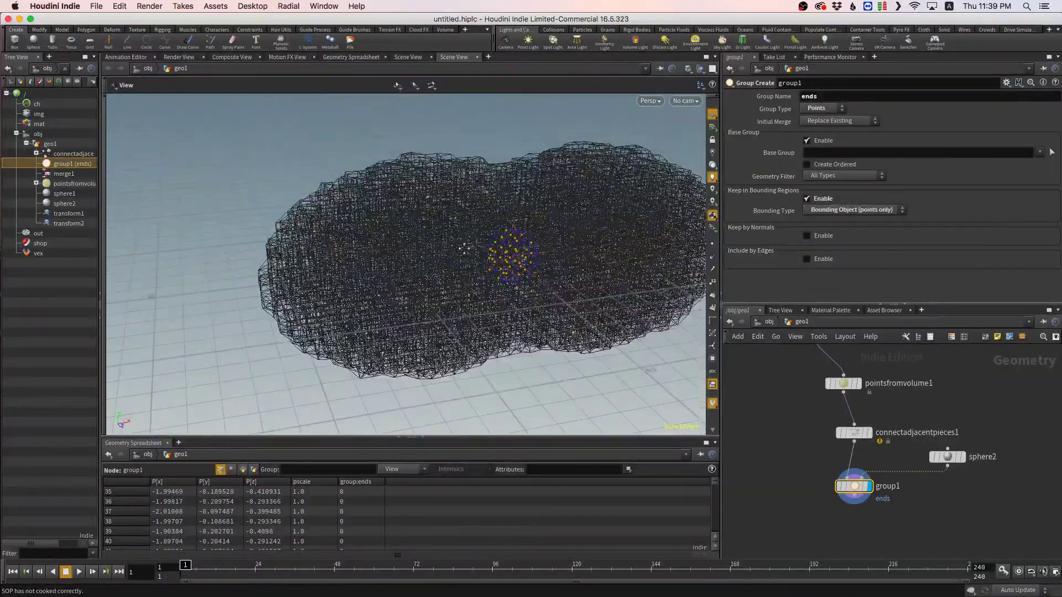
left_click_drag(483, 253, 377, 234)
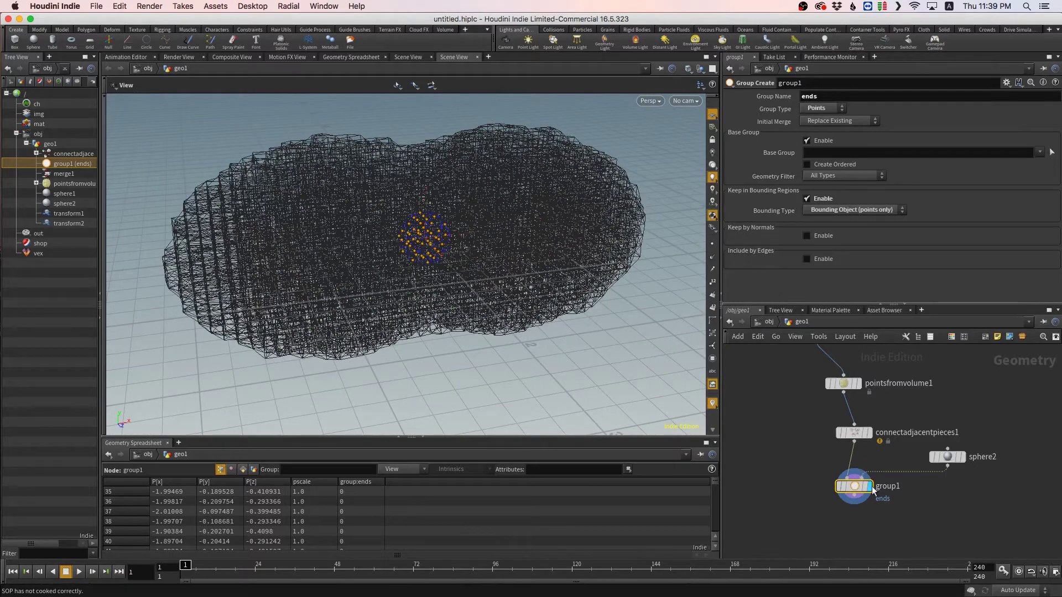
- Duplicate the group1 node below the original and set the copy's group name to starts
left_click_drag(857, 487, 858, 494)
middle_click_drag(903, 464, 870, 433)
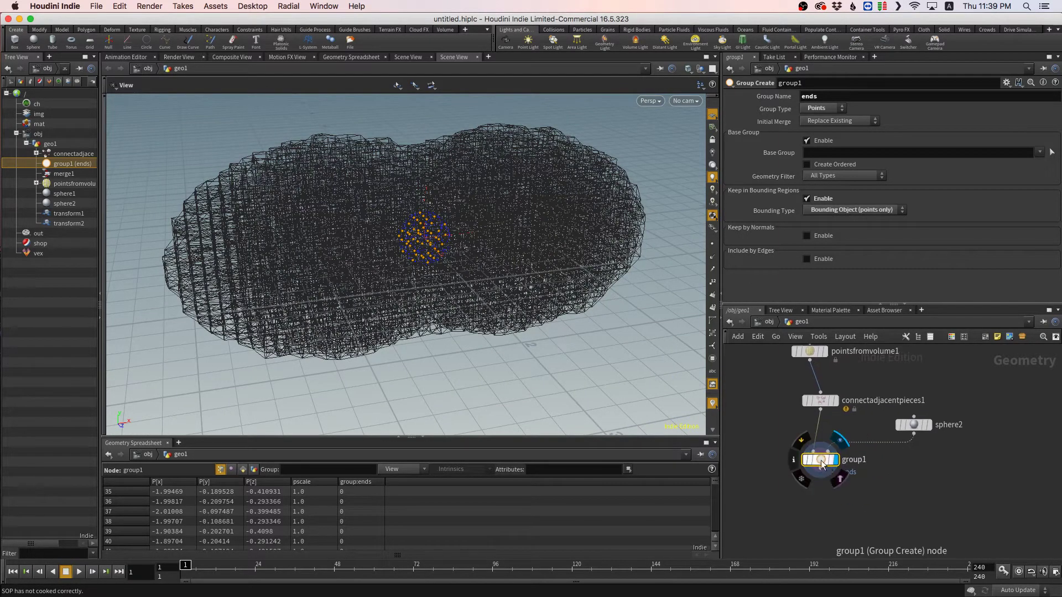
left_click_drag(823, 465, 844, 515, "alt")
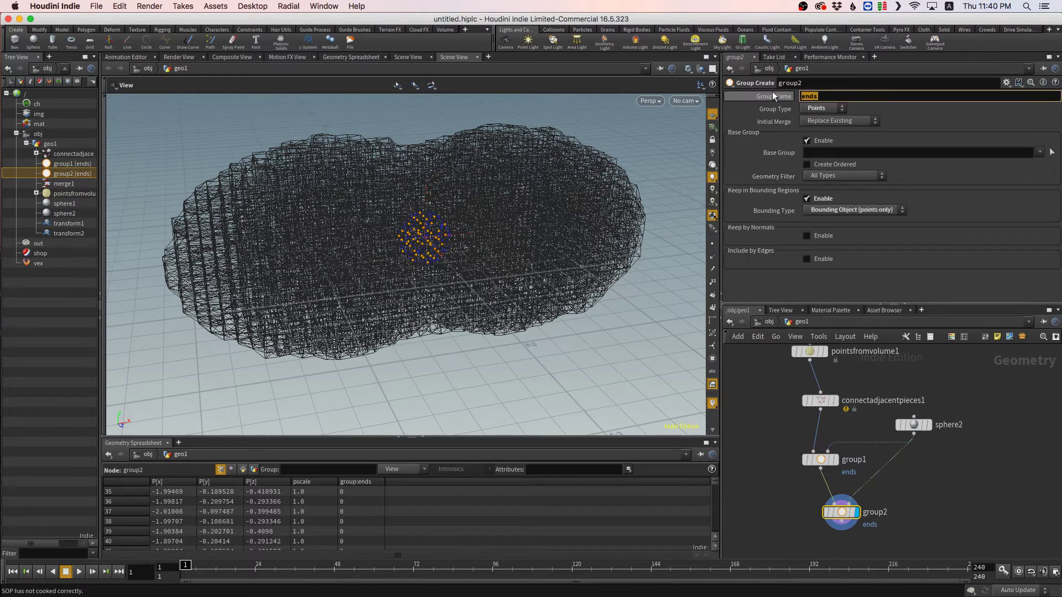
type("starts")
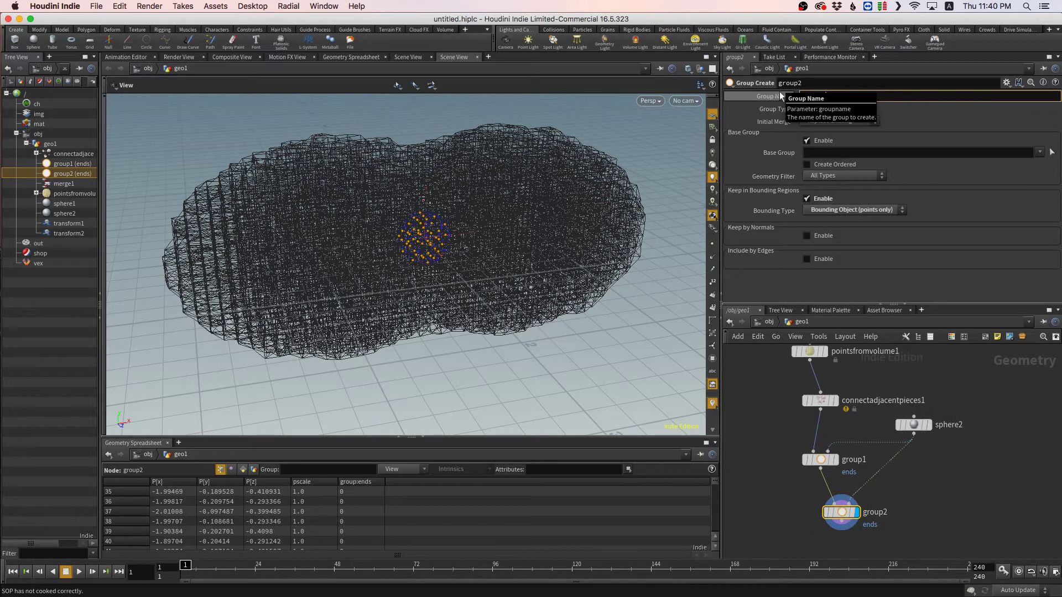
left_click(1000, 454)
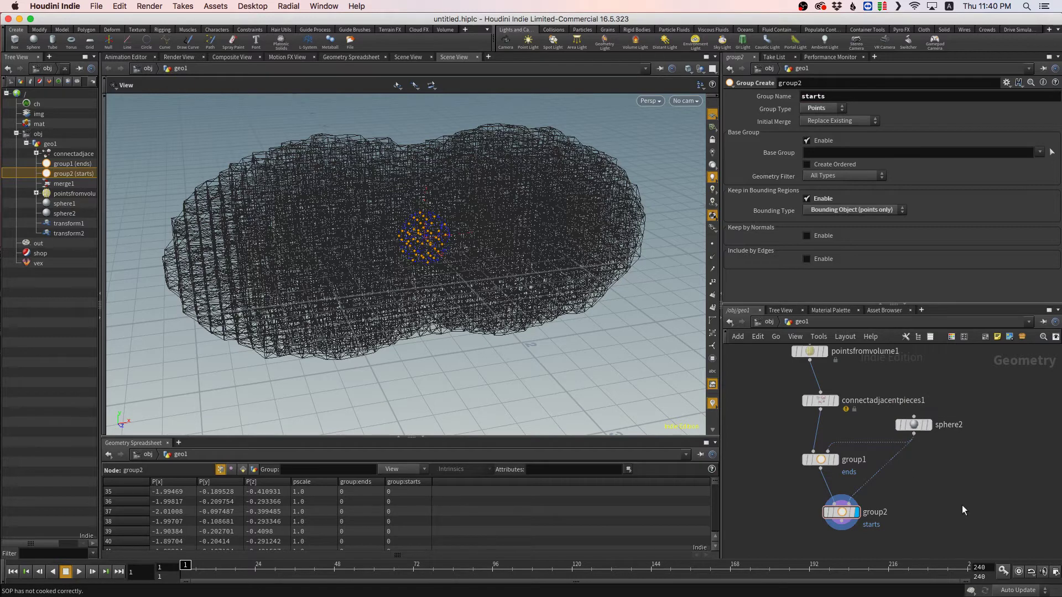
- Move the starts group node further down in the network, away from the ends group node
middle_click_drag(940, 470, 889, 397)
left_click_drag(797, 446, 808, 498)
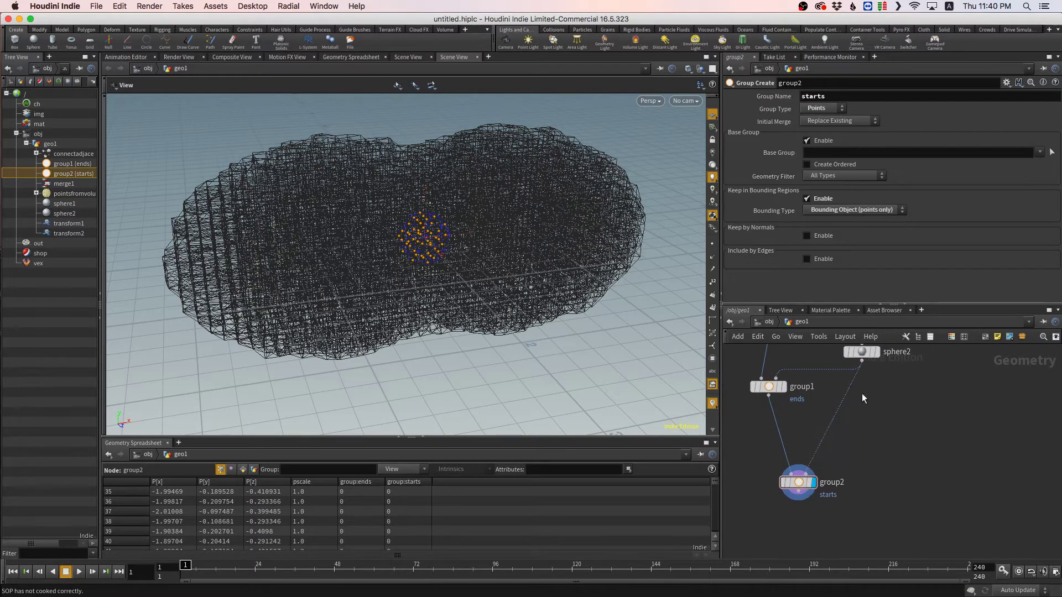
middle_click_drag(905, 473, 894, 514)
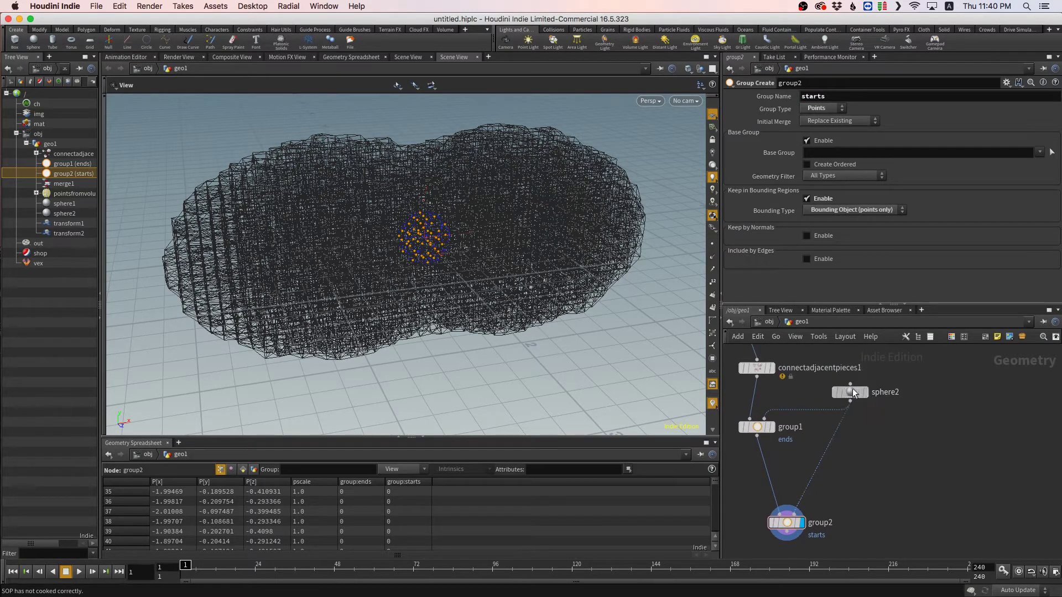
- Insert a Transform node between the sphere2 node and the bounding input of the ends group node
left_click_drag(852, 389, 865, 374)
key("Tab")
type("transf")
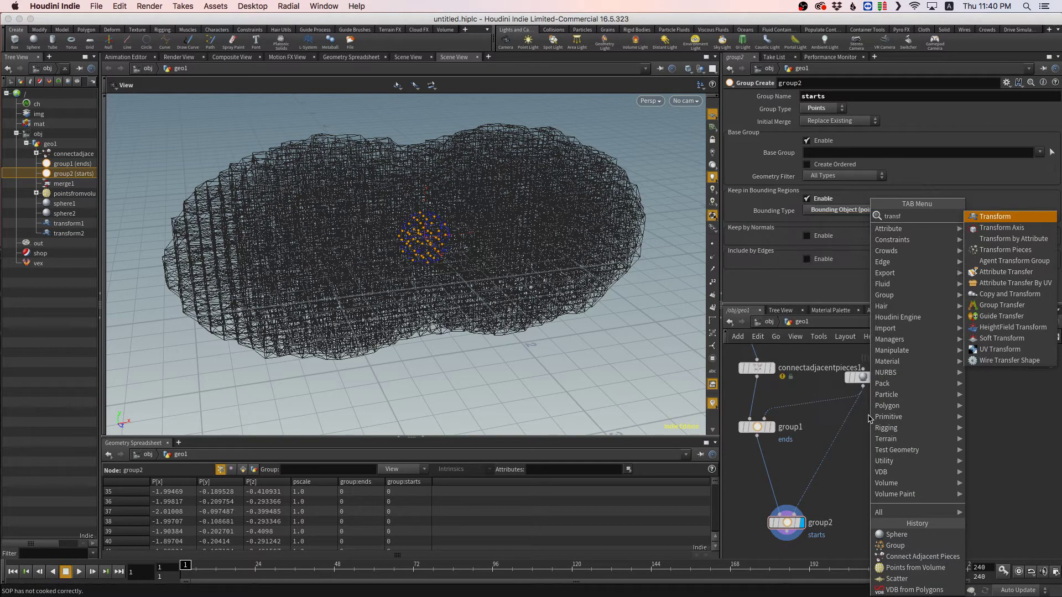
key("Return")
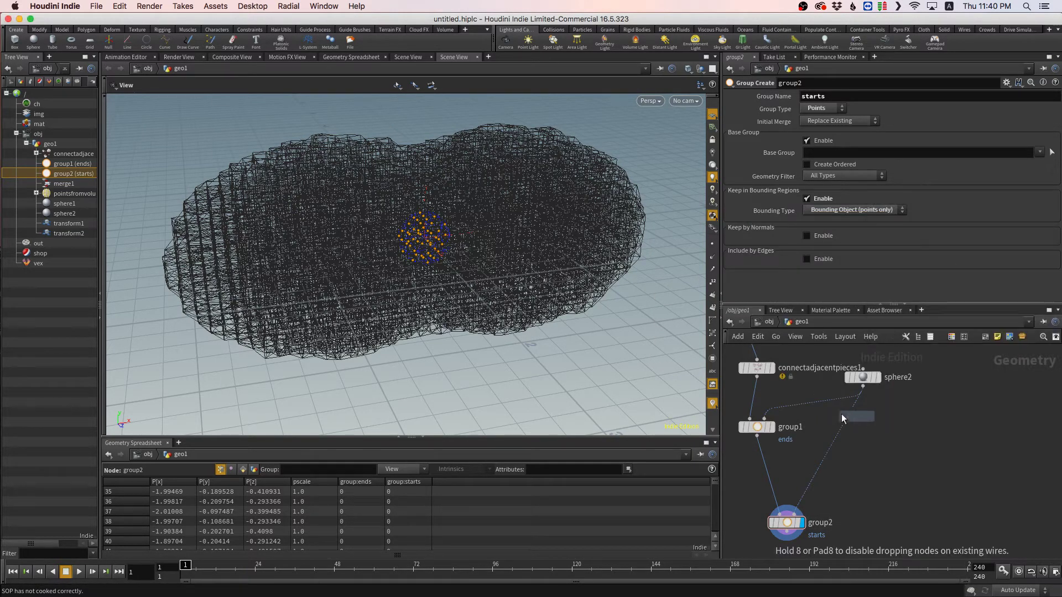
left_click(814, 398)
left_click_drag(813, 400, 812, 415)
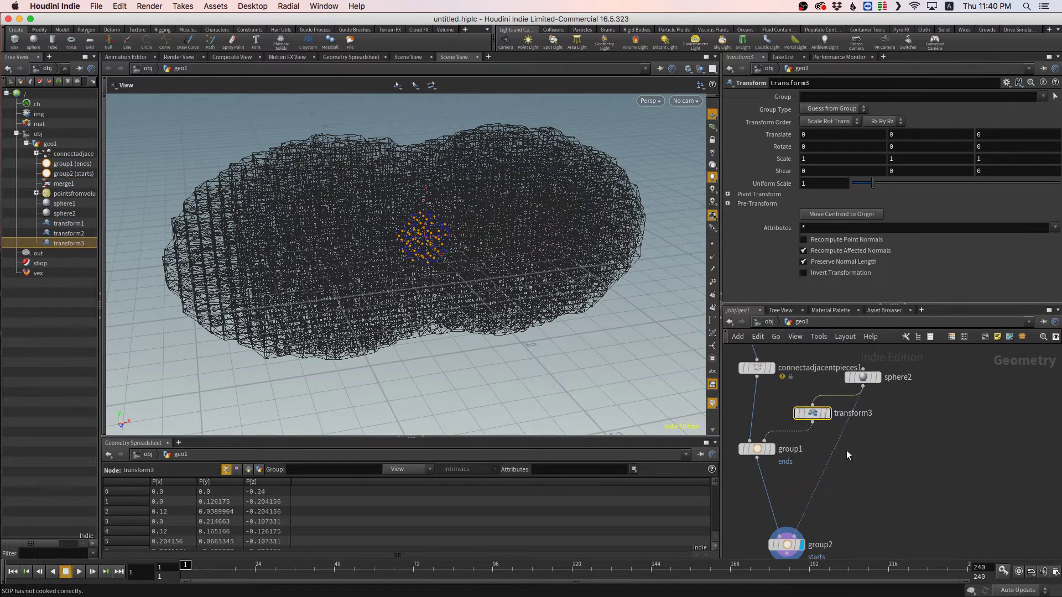
scroll(863, 470, "down", 3)
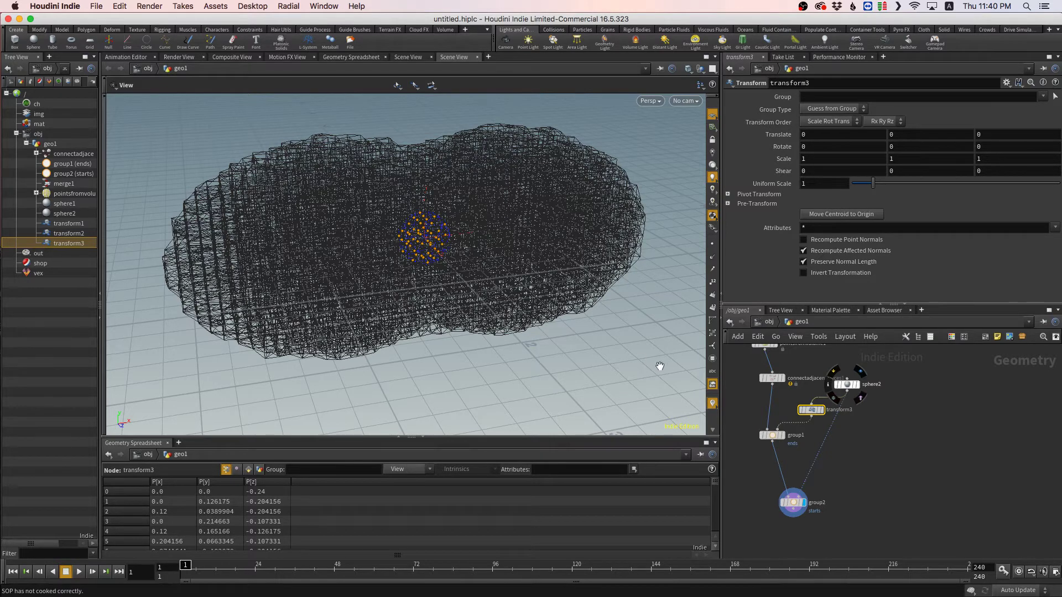
key("Tab")
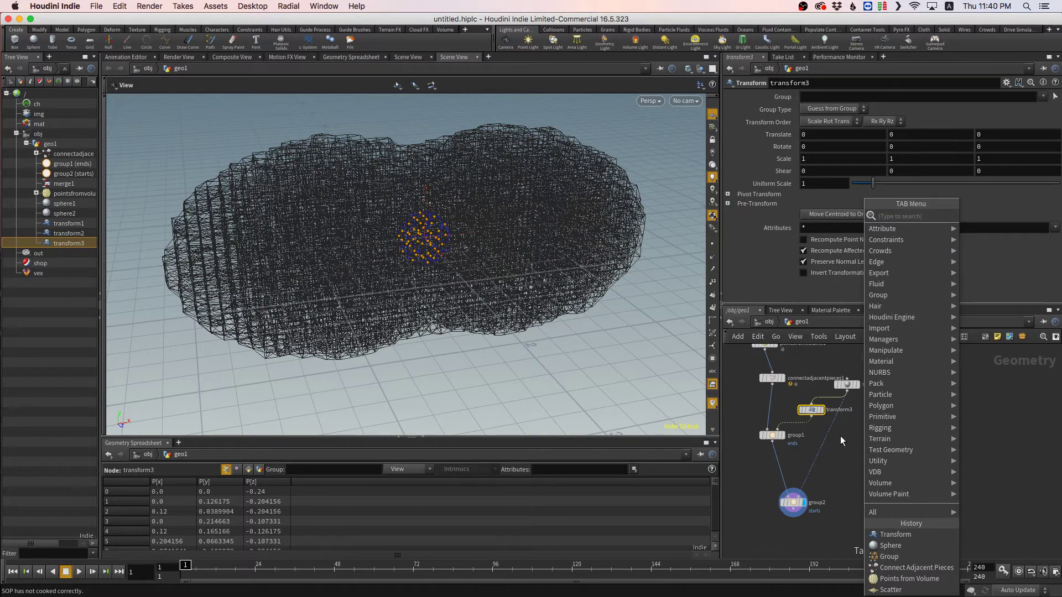
left_click(841, 437)
left_click(802, 502)
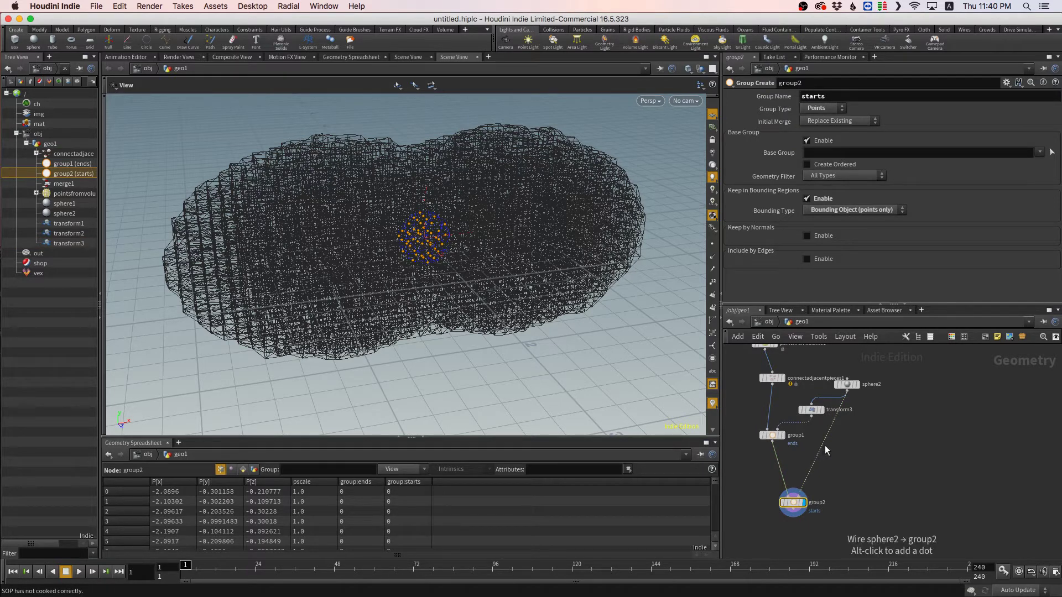
key("Tab")
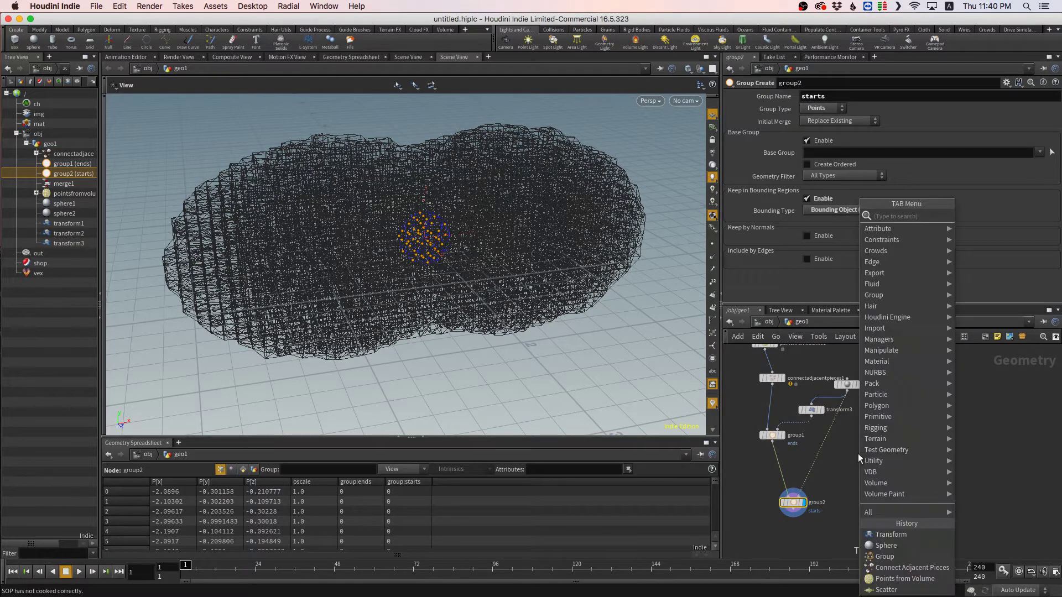
type("tra")
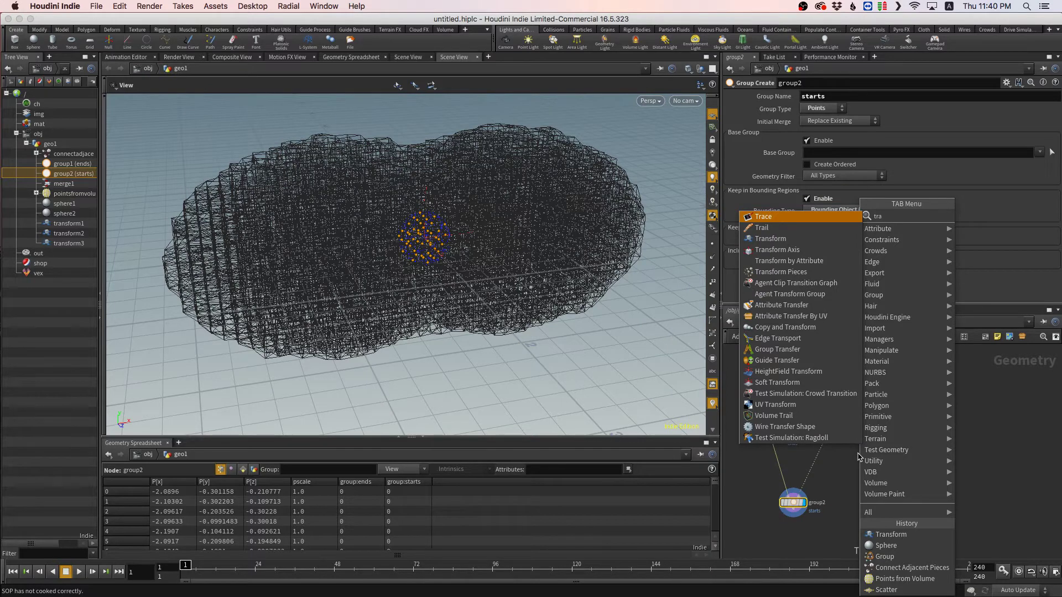
key("BackSpace")
key("BackSpace")
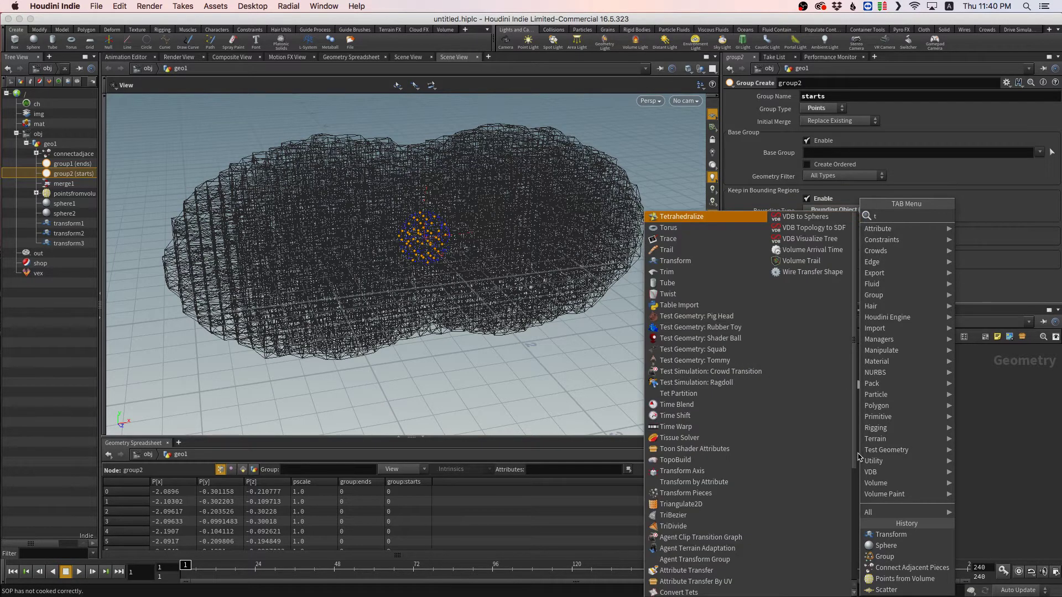
type("ran")
key("Return")
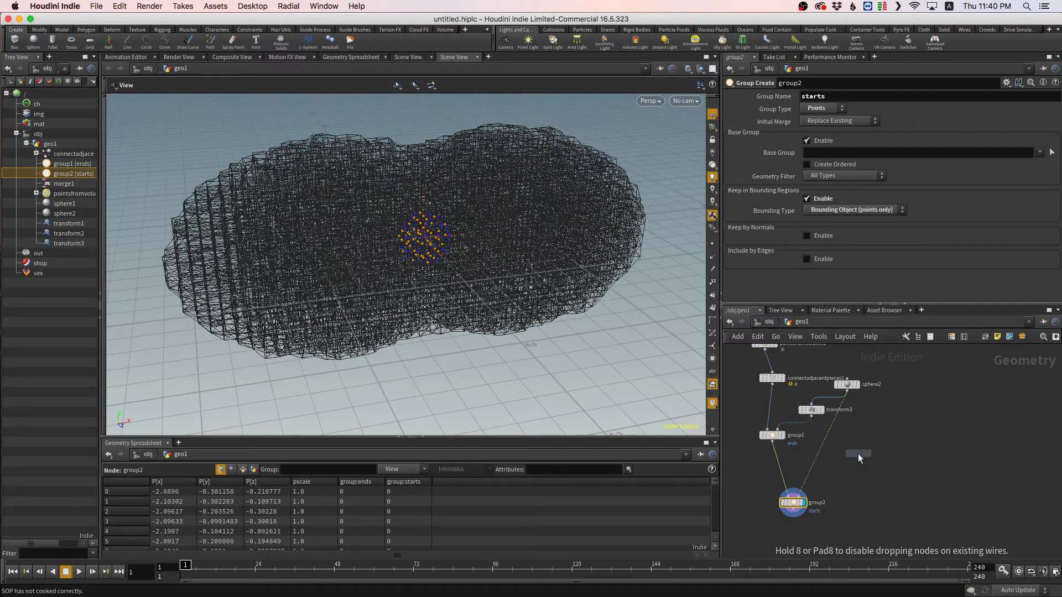
left_click(863, 453)
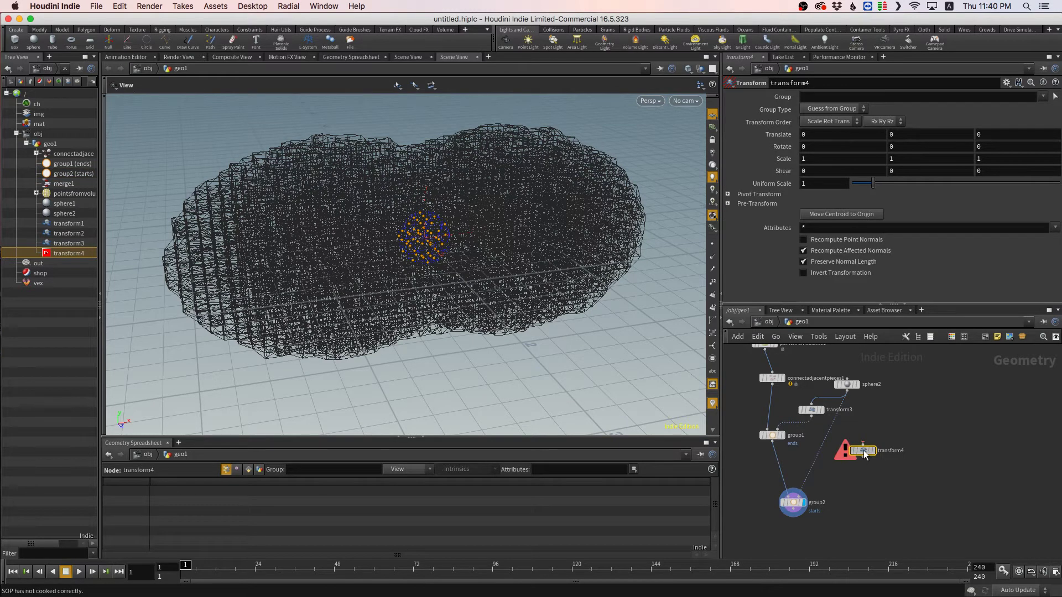
key("Delete")
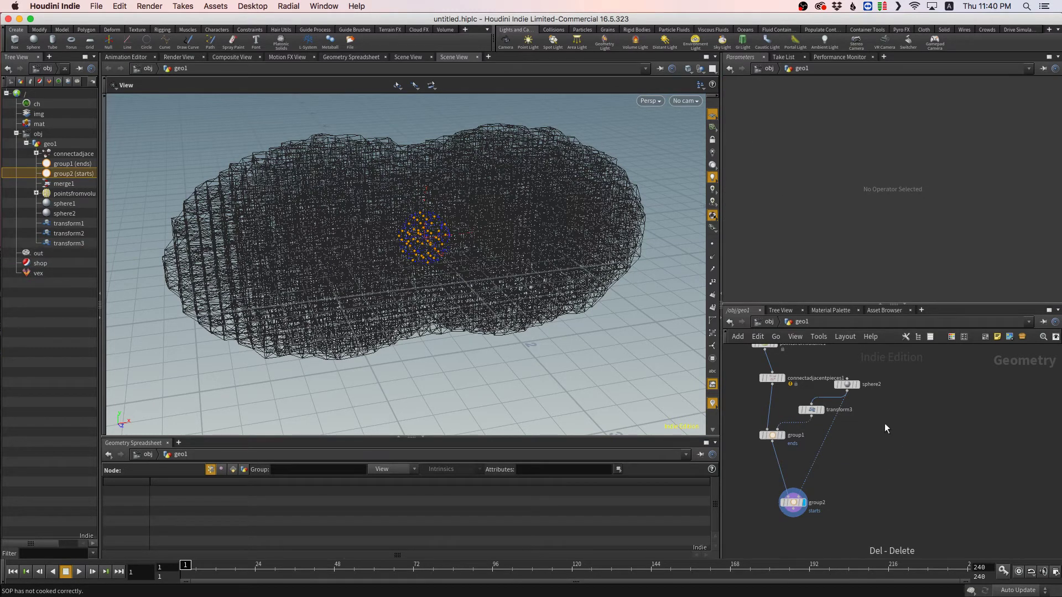
- Add a Box node in the empty network space beside the transform3 node
key("Tab")
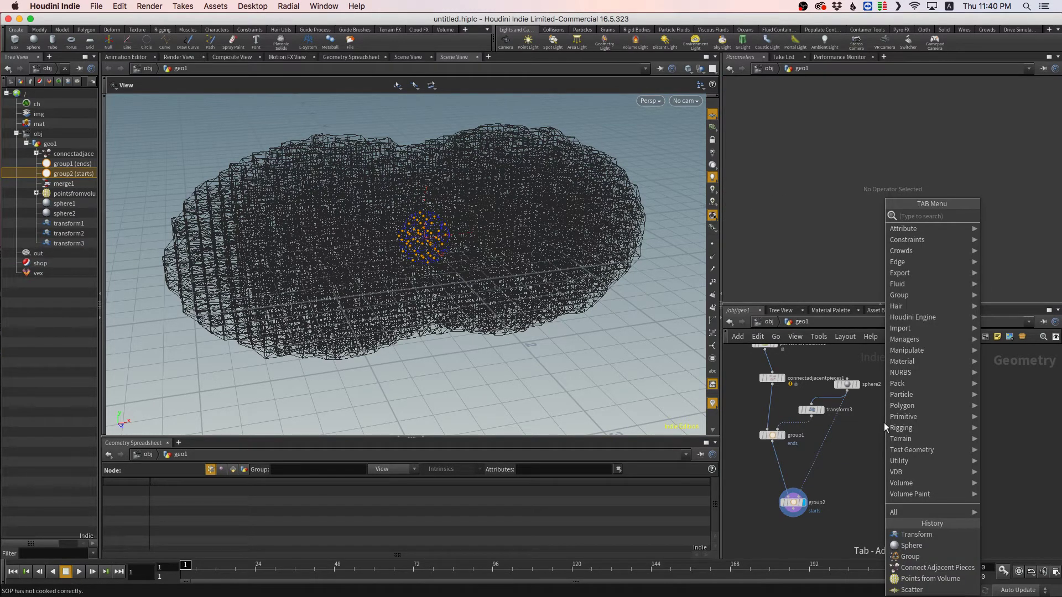
type("bla")
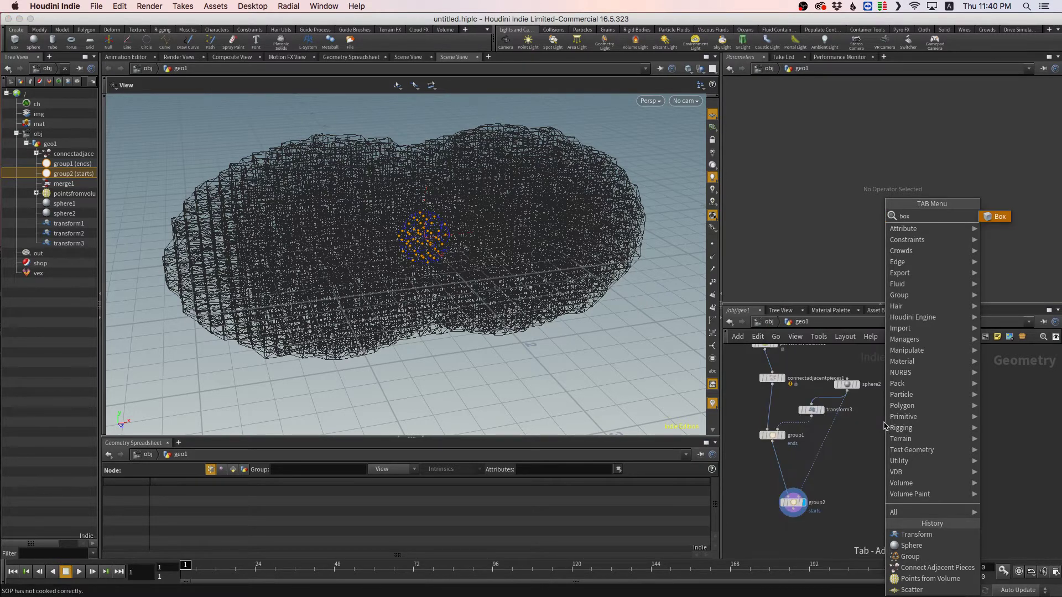
key("Return")
left_click(884, 417)
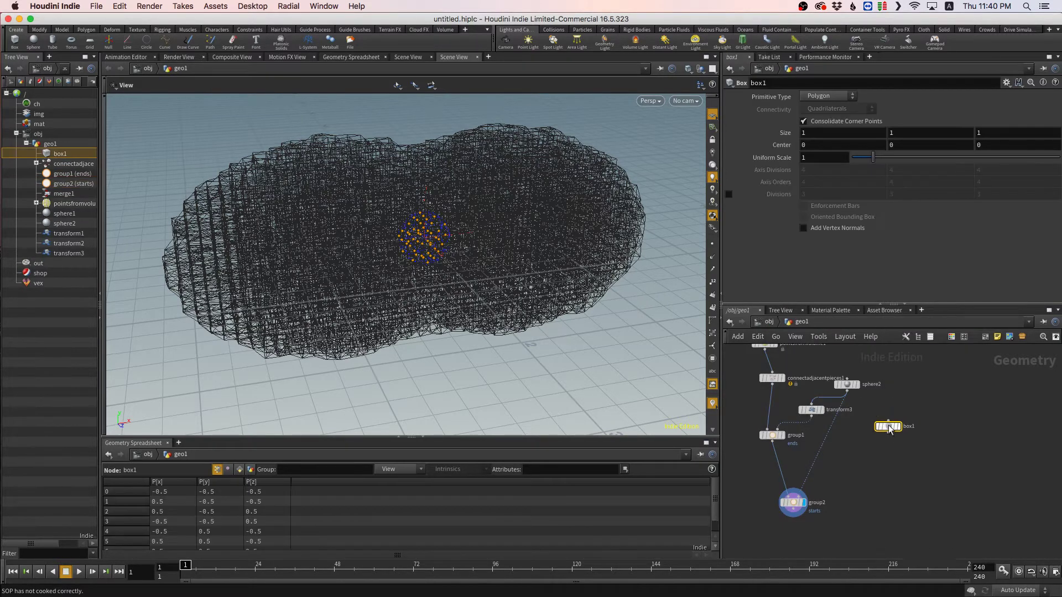
- Wire the box into the bounding input of the starts group node and remove the stray rubber toy test geometry node
key("Tab")
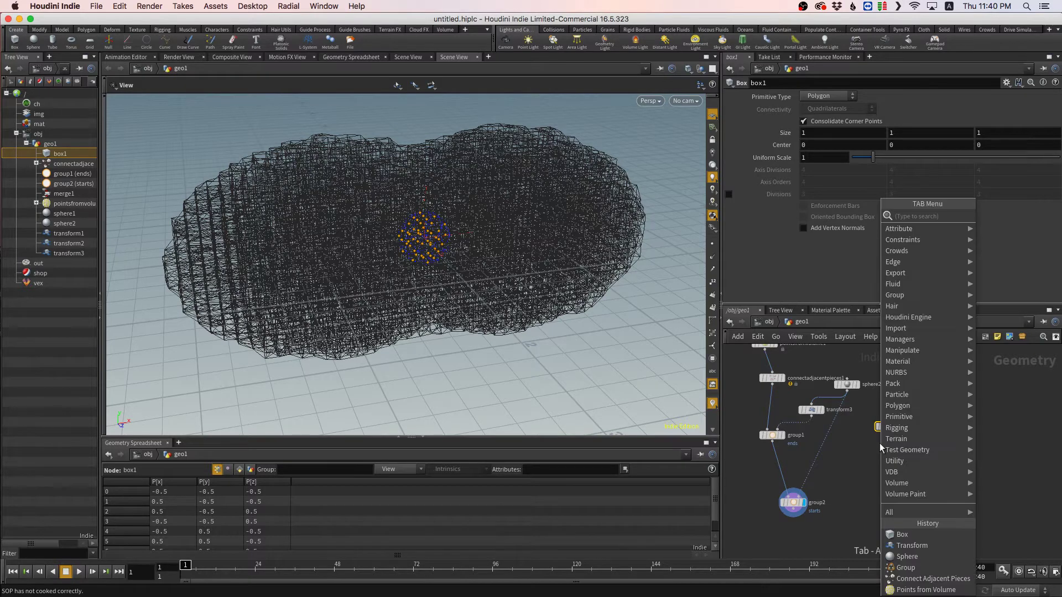
mouse_move(896, 450)
left_click(845, 463)
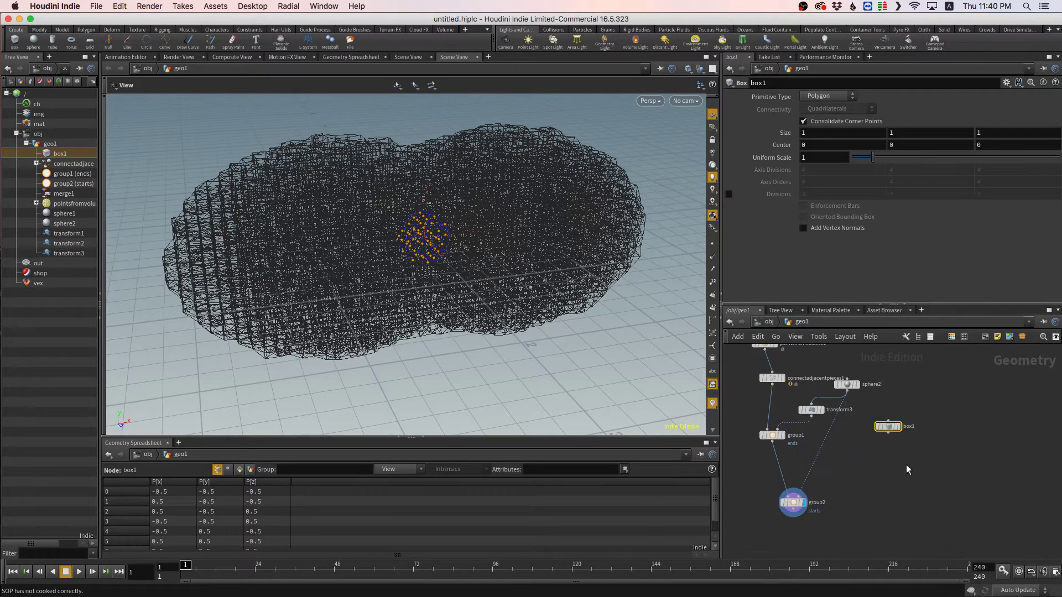
left_click(889, 433)
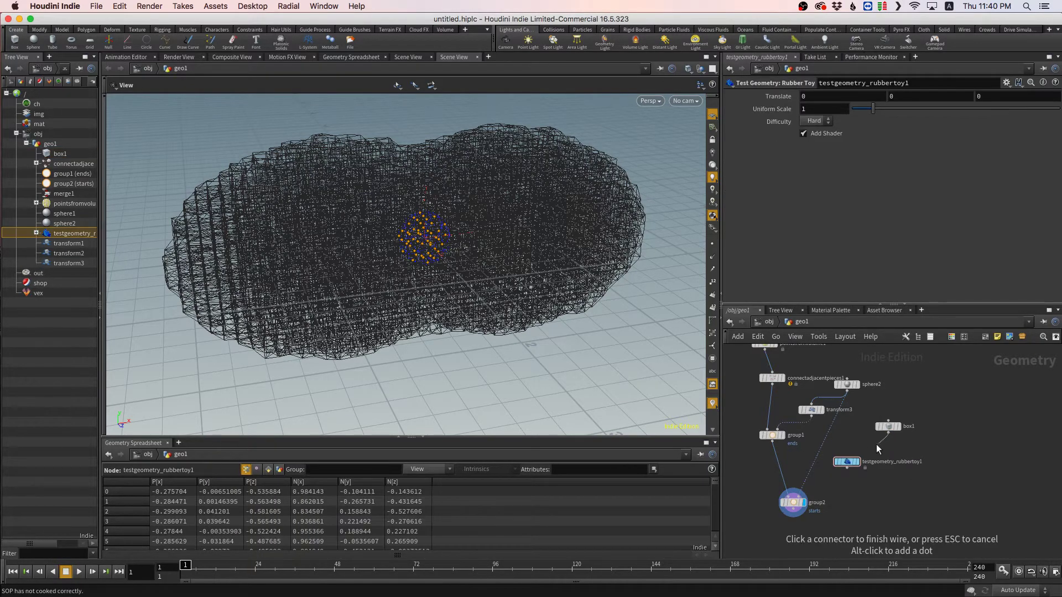
left_click(800, 495)
left_click_drag(844, 459, 864, 481)
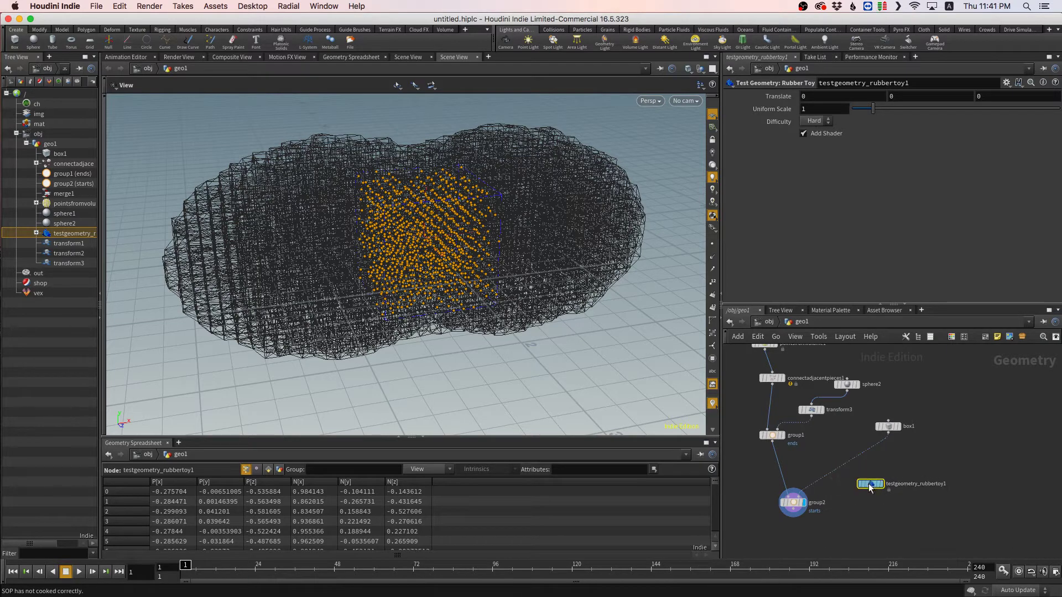
key("Delete")
- Set the box's uniform scale to 0.35 and its X center to -2.2
left_click(882, 429)
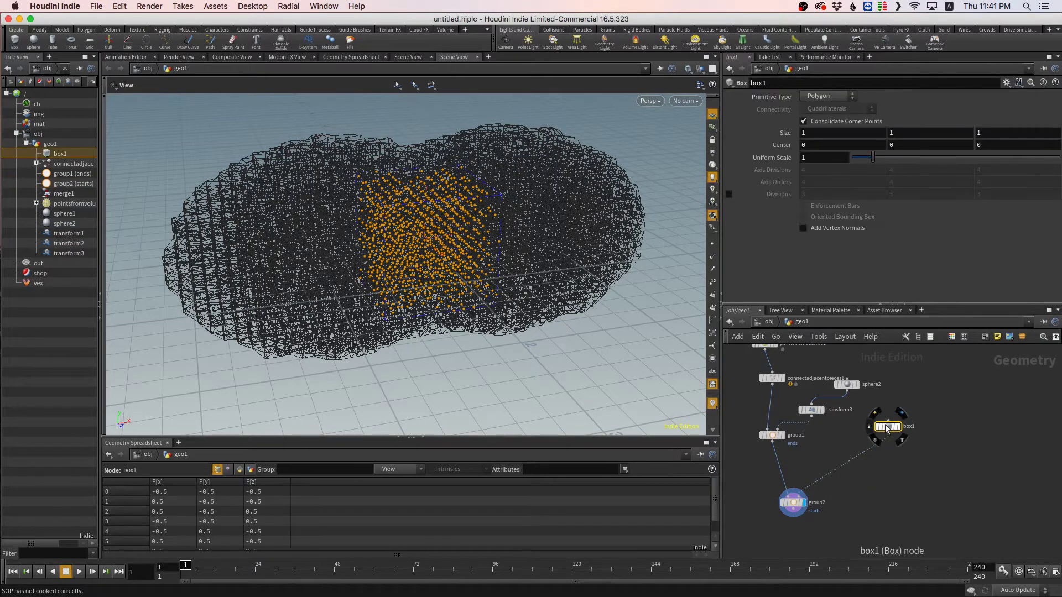
left_click_drag(872, 158, 859, 158)
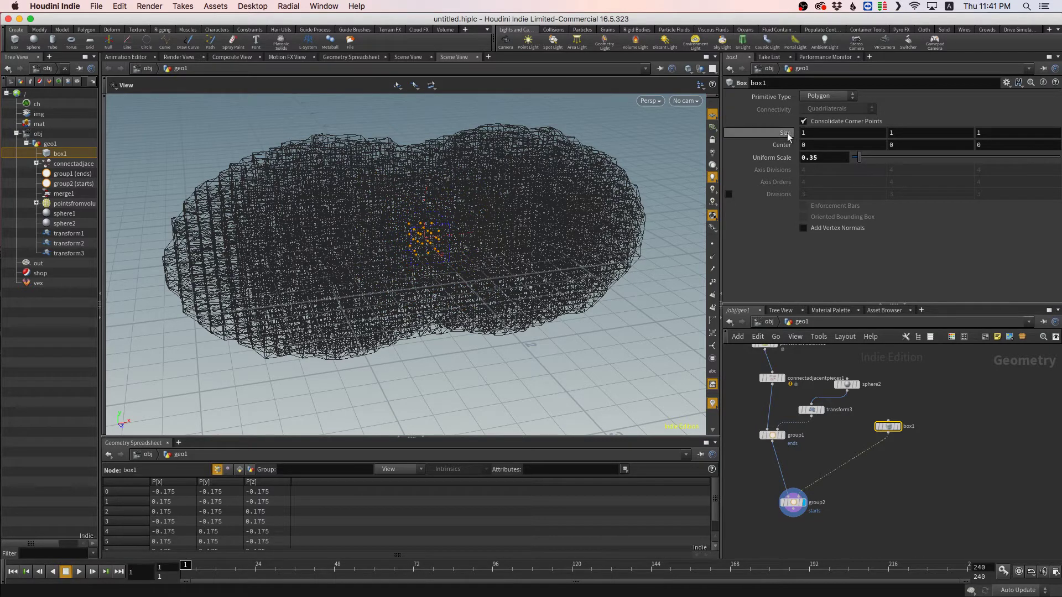
middle_click_drag(807, 131, 692, 161)
key("super+z")
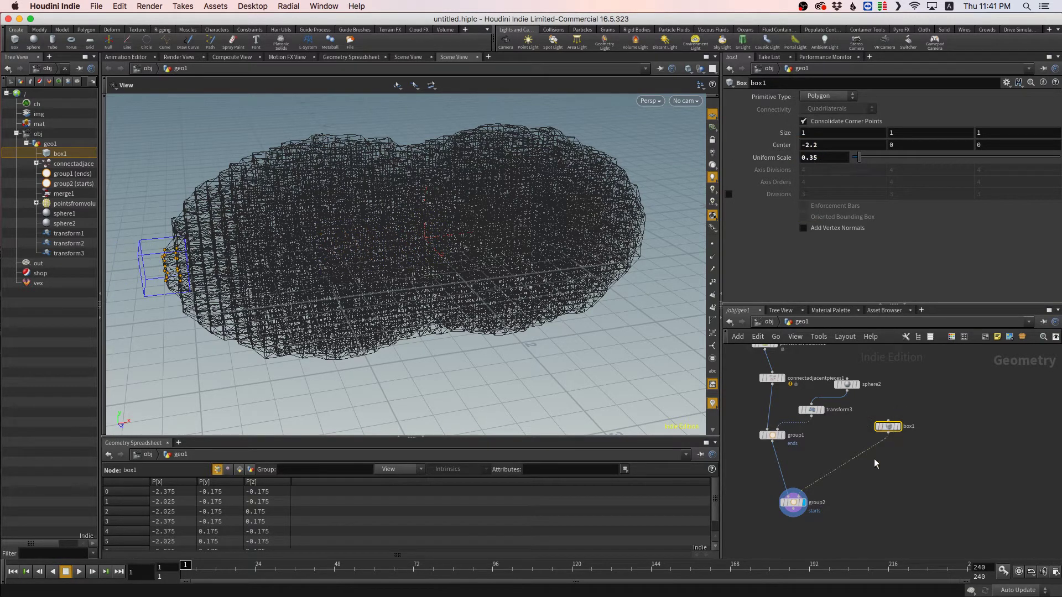
- Insert a Merge node between box1 and the starts group node, and wire a duplicate of box1 into it
key("Tab")
type("merg")
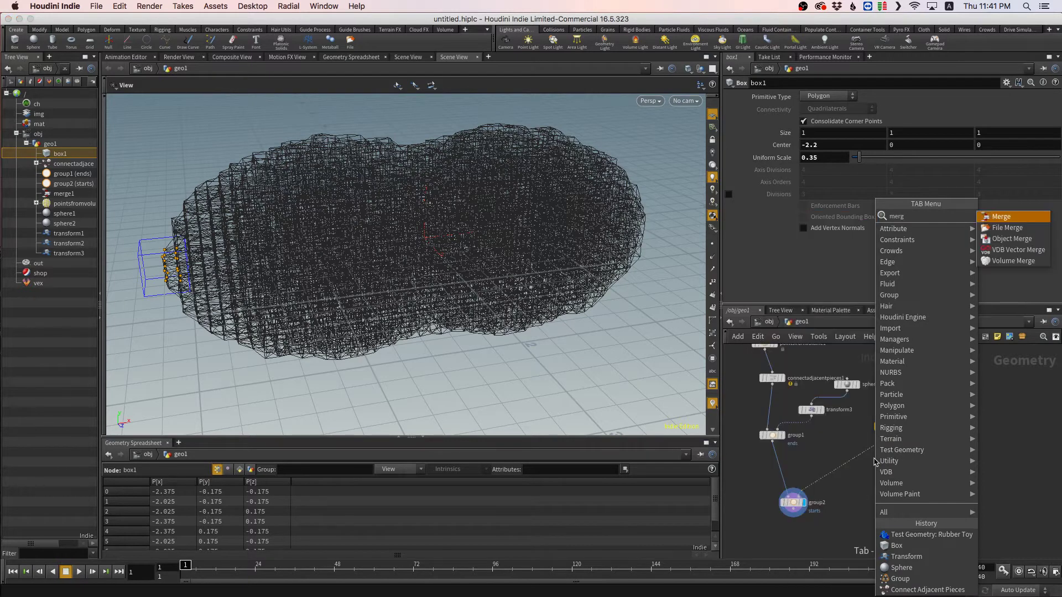
key("Return")
left_click(858, 470)
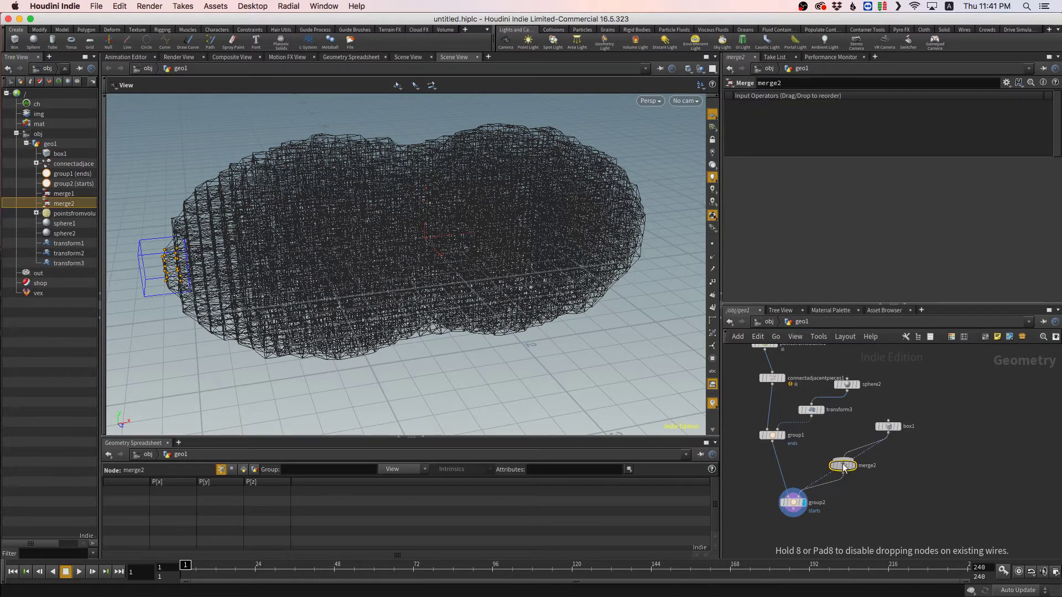
left_click_drag(891, 427, 924, 439, "alt")
left_click(922, 445)
left_click(868, 467)
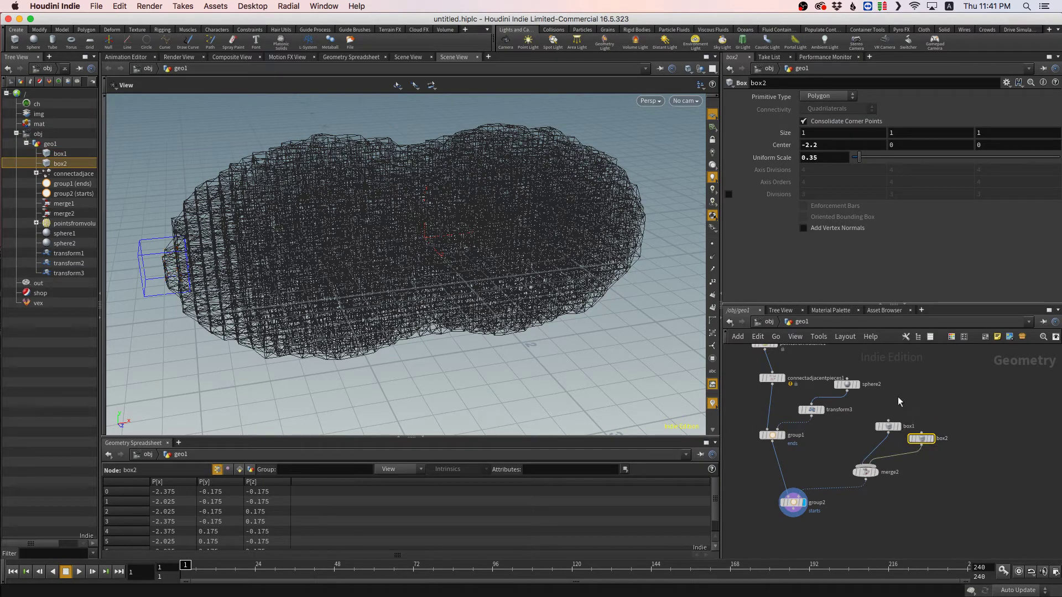
- Set the duplicate box's X center to 2.2 and inspect the starts points at both ends of the mesh with group2 selected
left_click(806, 145)
key("BackSpace")
key("Return")
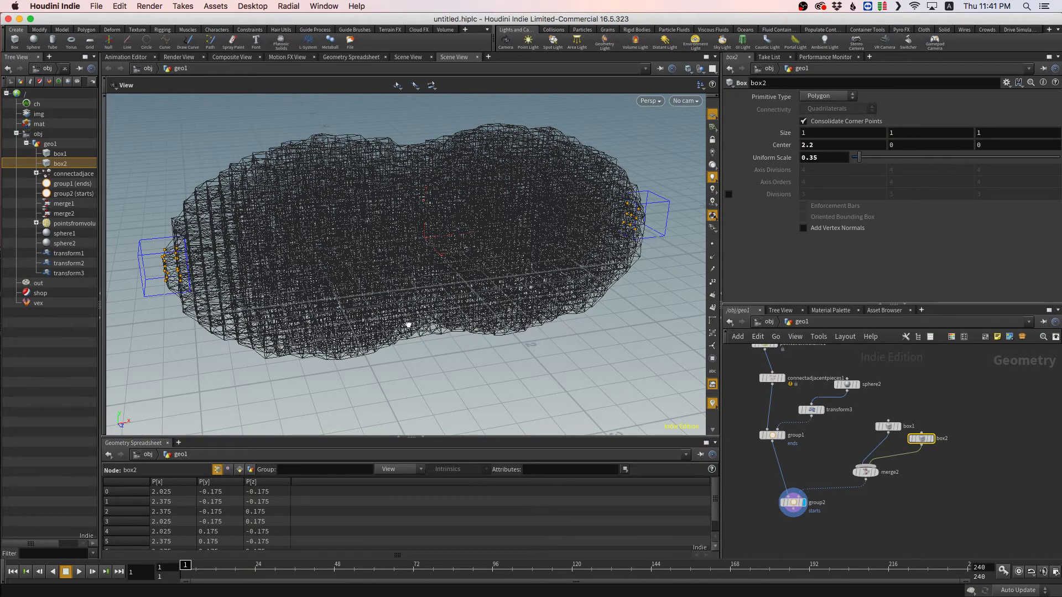
left_click_drag(409, 325, 284, 250)
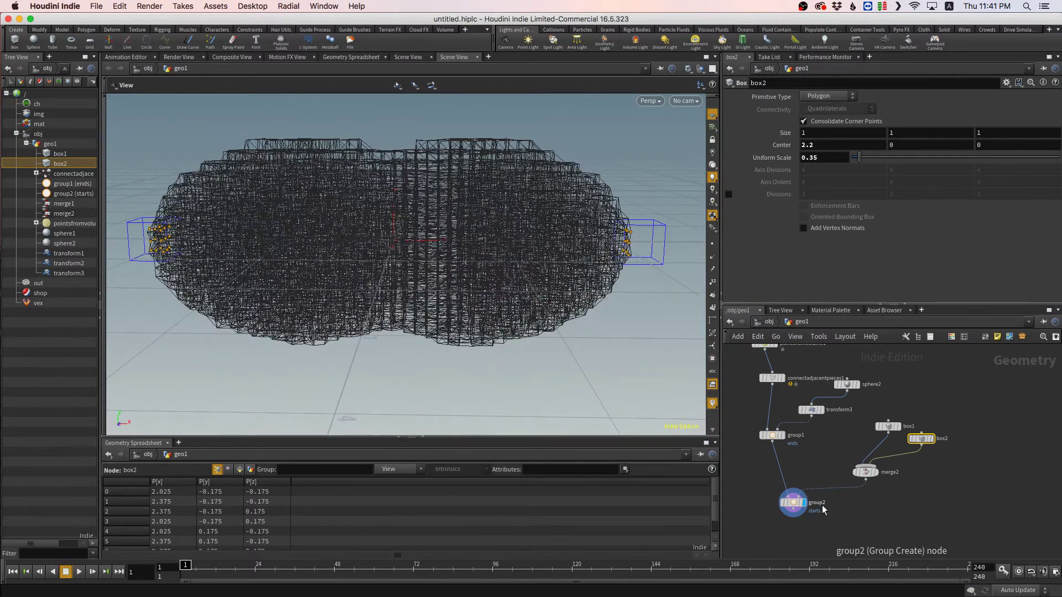
left_click(792, 502)
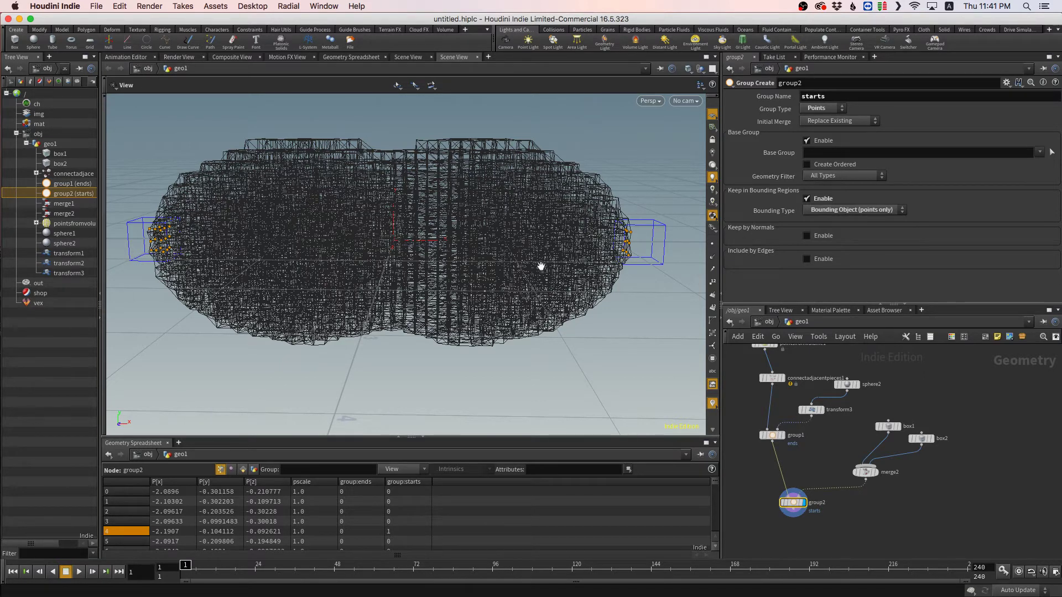
left_click_drag(527, 271, 560, 320)
- Add a Find Shortest Path node below the starts group node, wire the group into its first input and display it
scroll(821, 500, "down", 3)
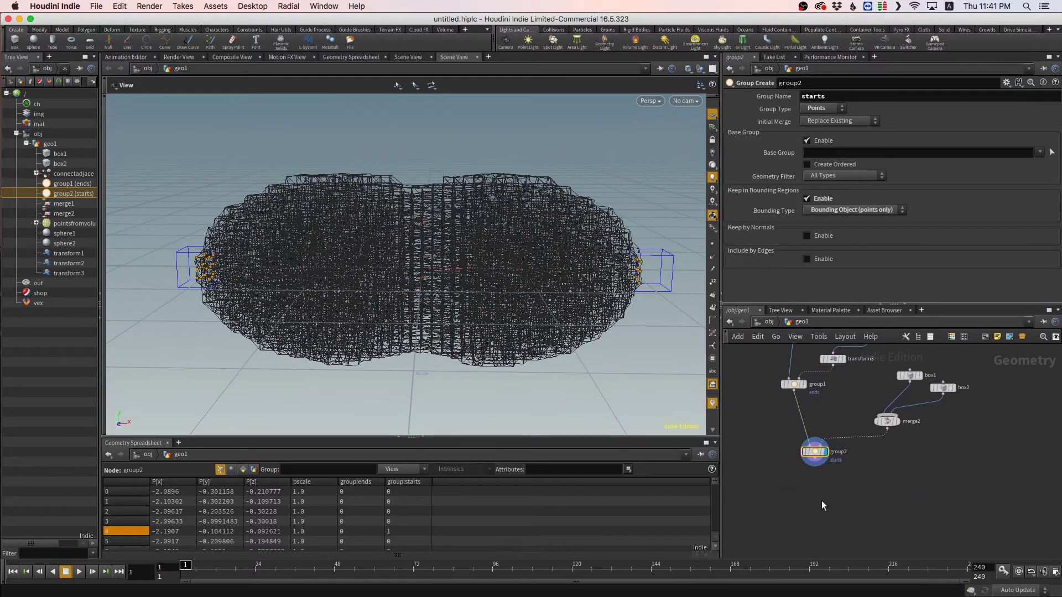
key("Tab")
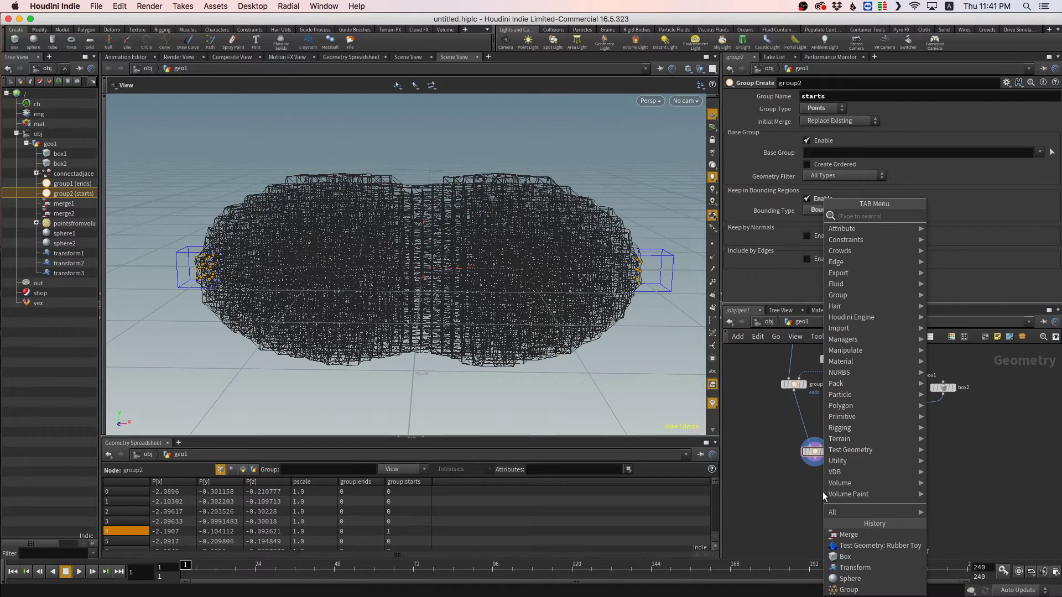
type("find")
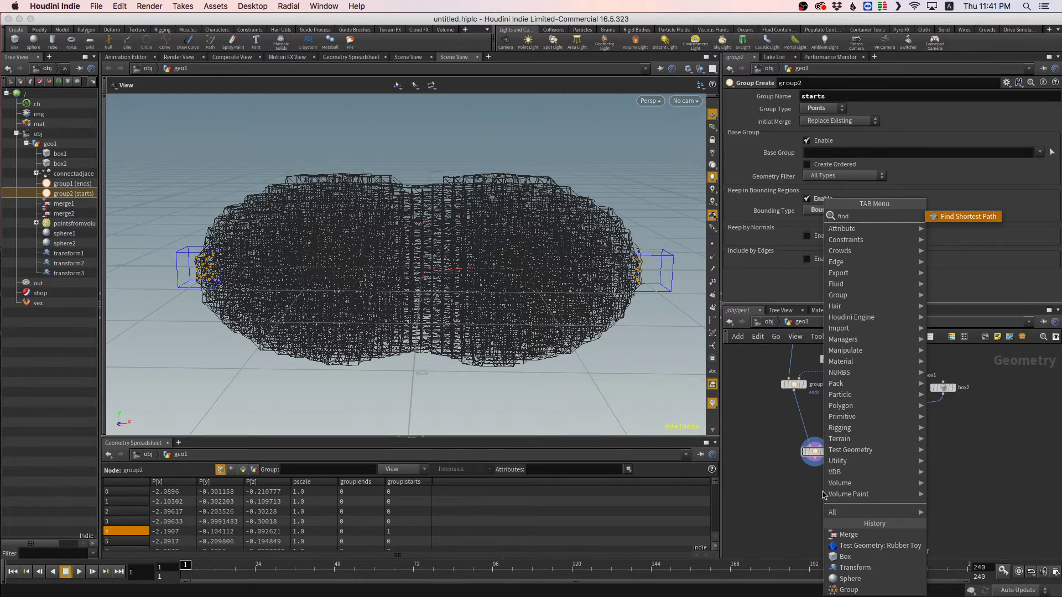
key("Return")
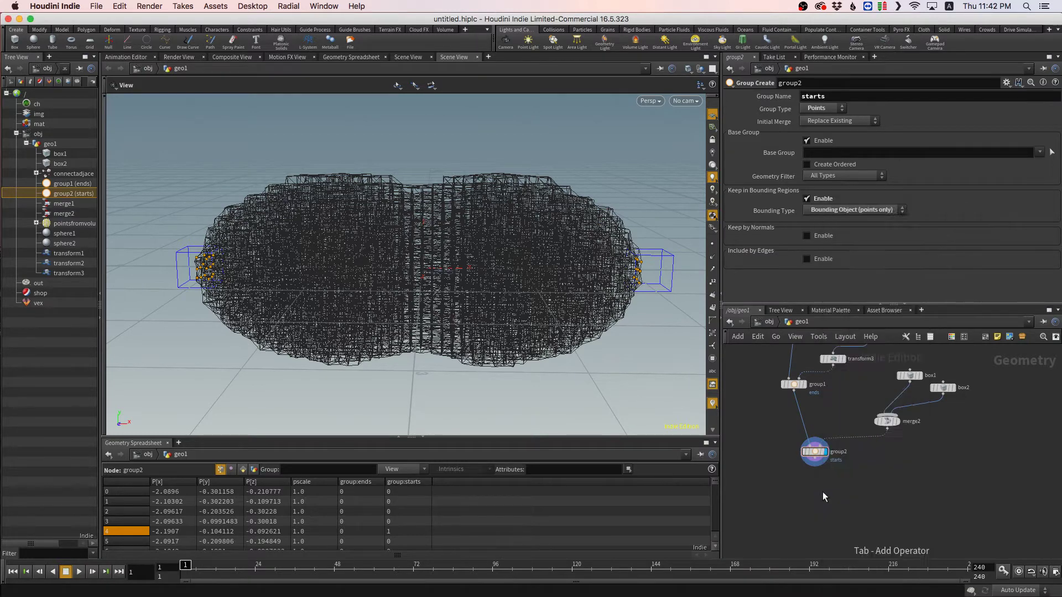
left_click(814, 492)
left_click(816, 460)
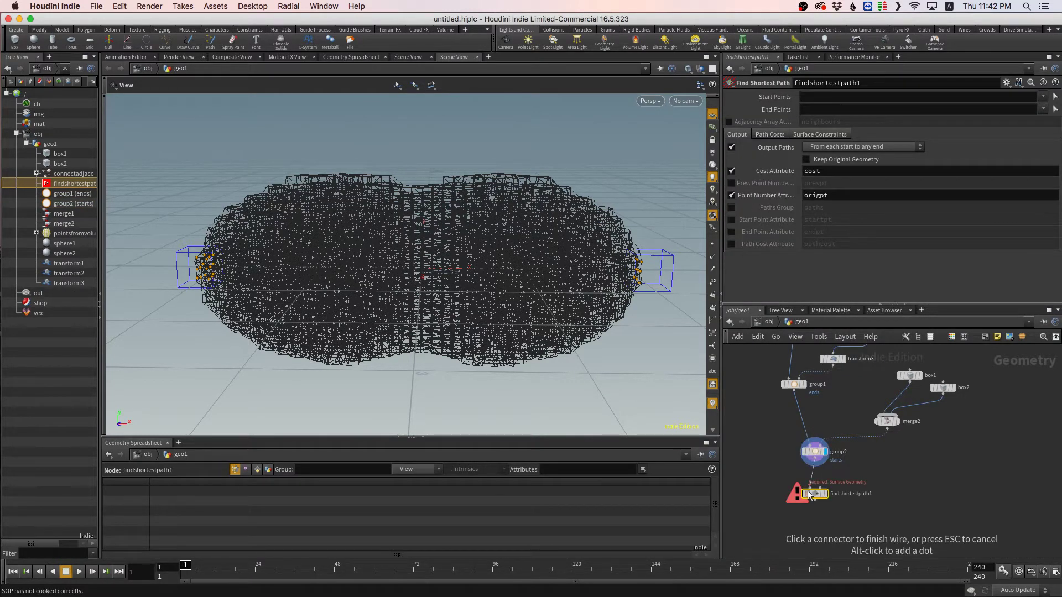
left_click(815, 487)
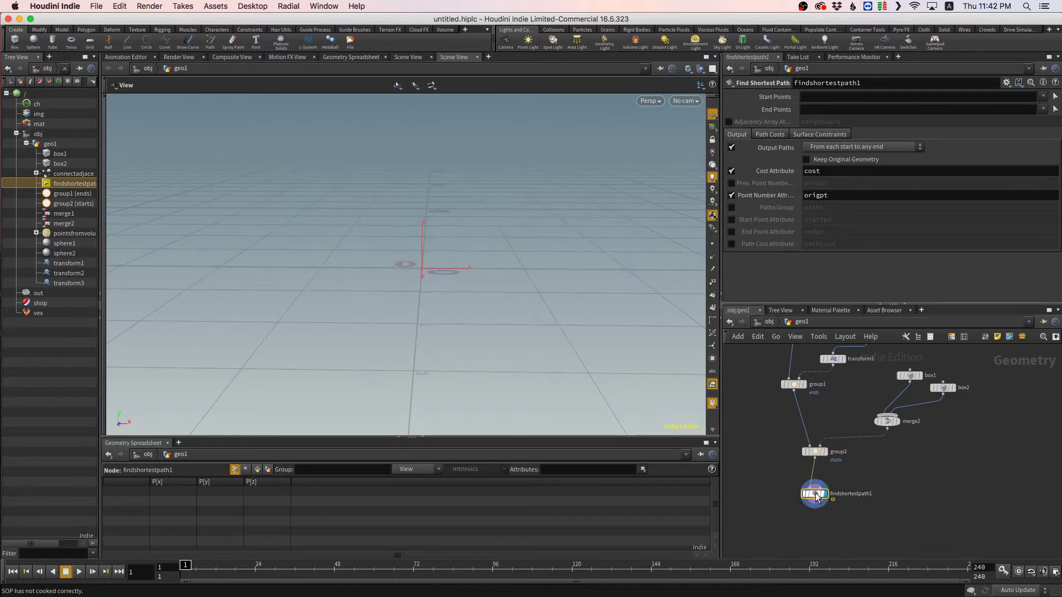
left_click_drag(819, 495, 819, 507)
middle_click_drag(875, 475, 902, 454)
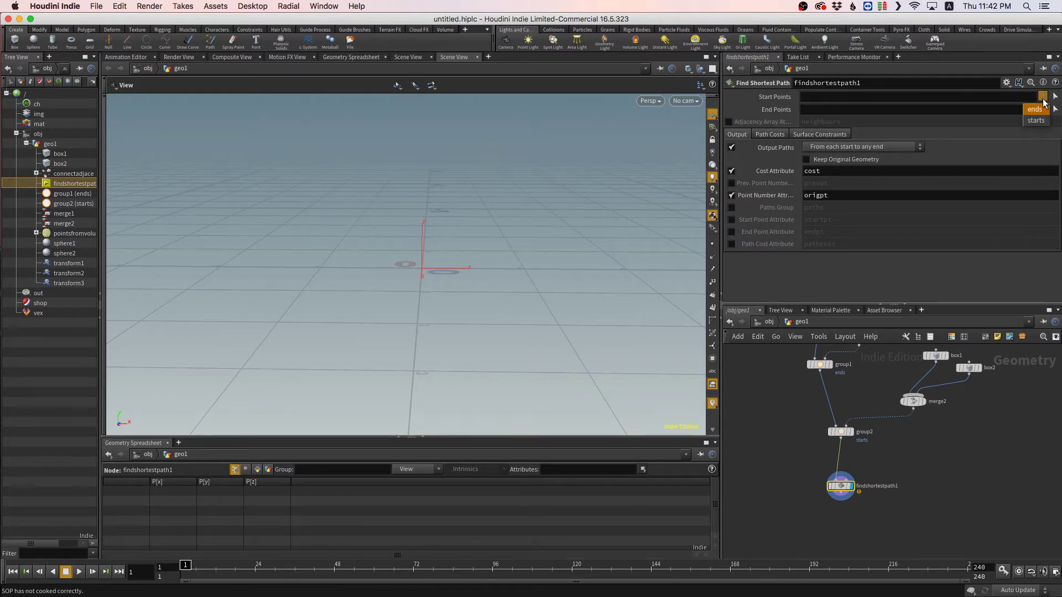
- Set the Find Shortest Path node's start points to the starts group and its end points to the ends group
left_click(1039, 120)
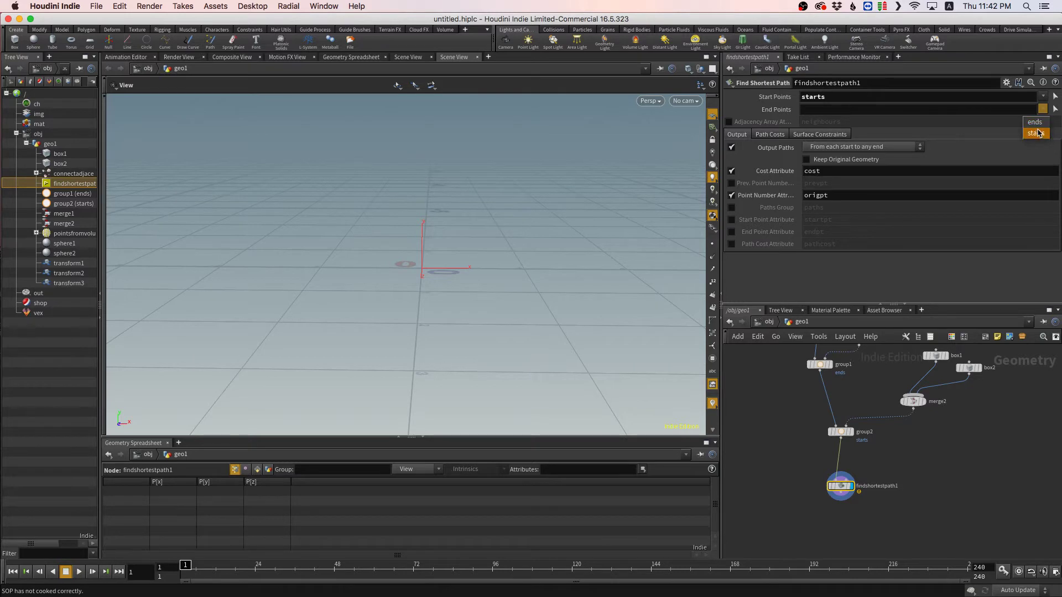
left_click(1038, 123)
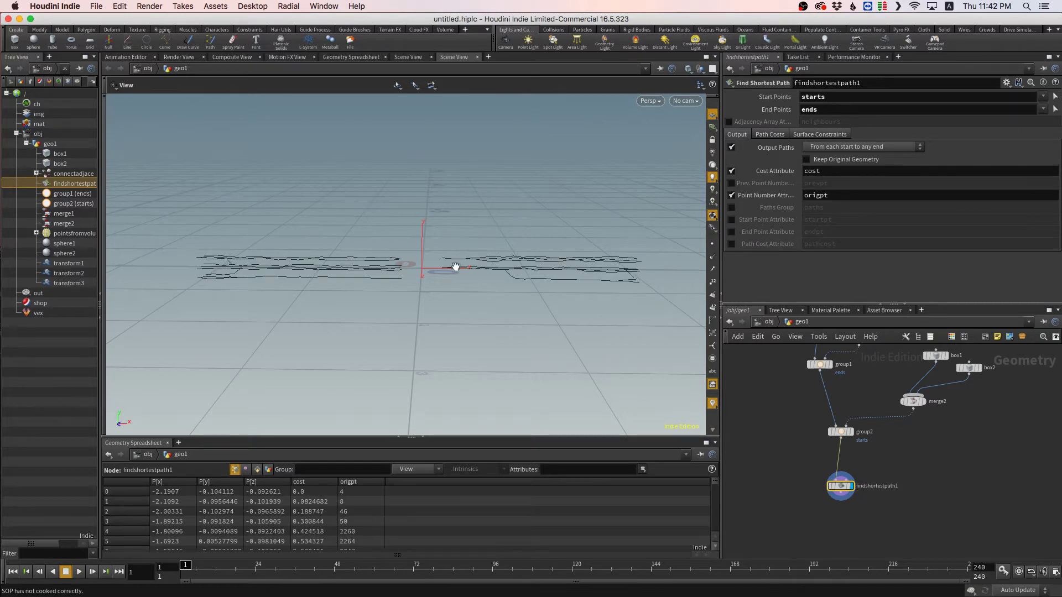
right_click_drag(456, 267, 498, 263)
left_click_drag(410, 276, 440, 274)
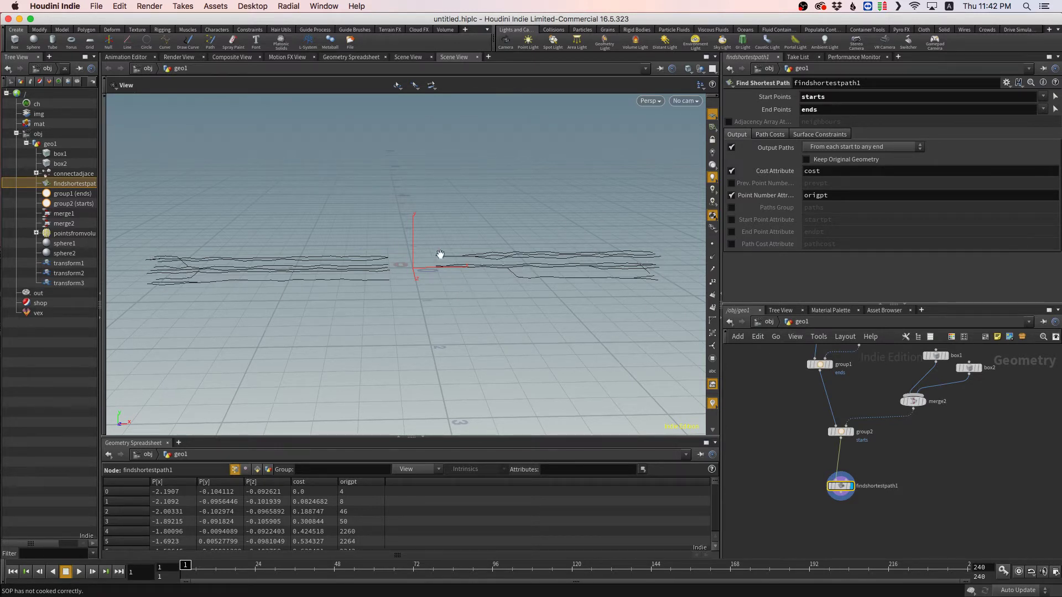
- Try the output paths option From any start to each end and inspect the paths from an angled view
left_click(834, 147)
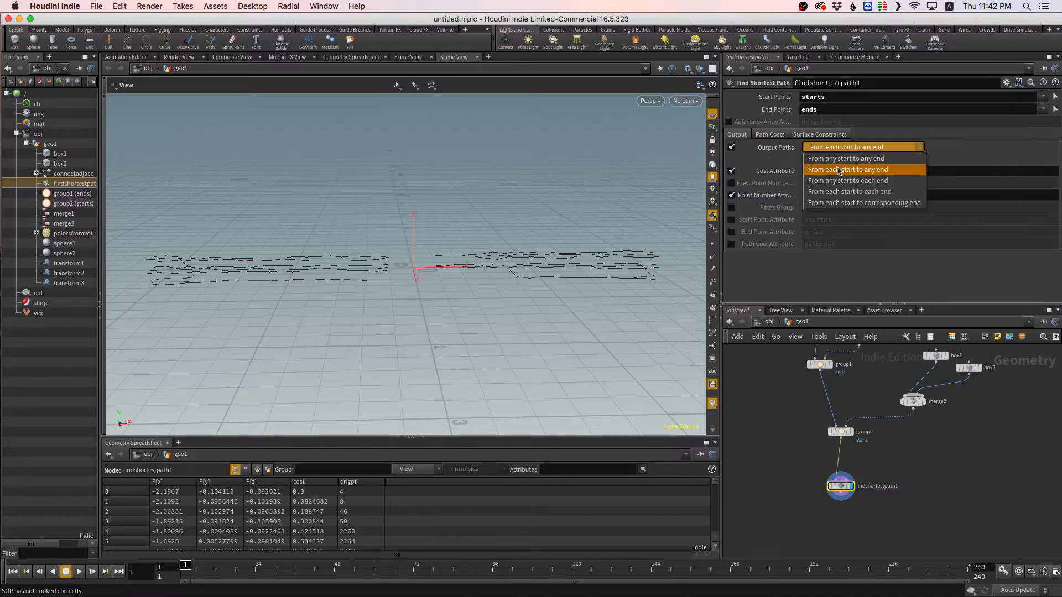
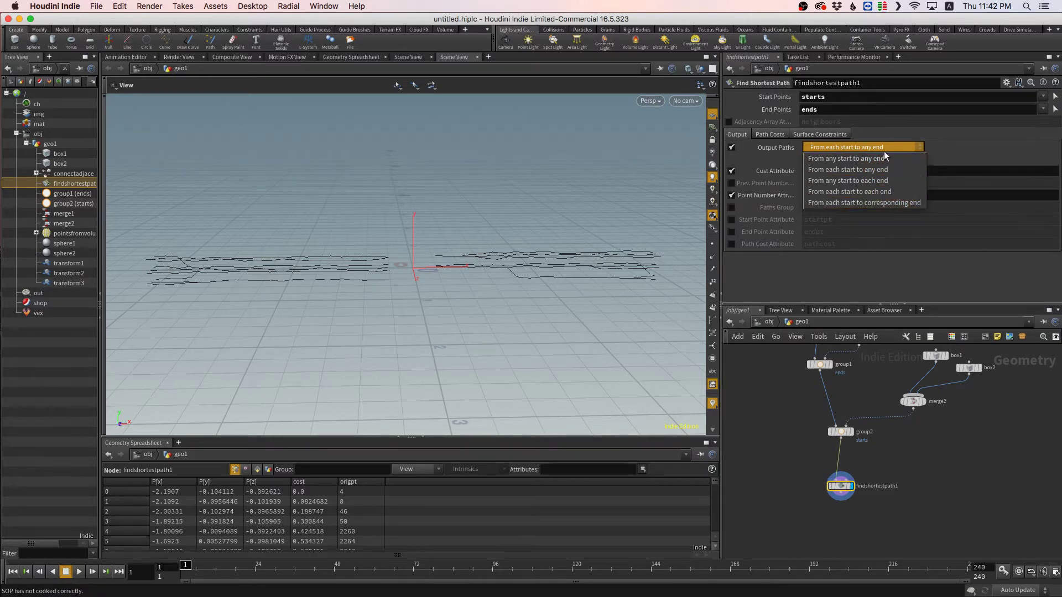
left_click(872, 187)
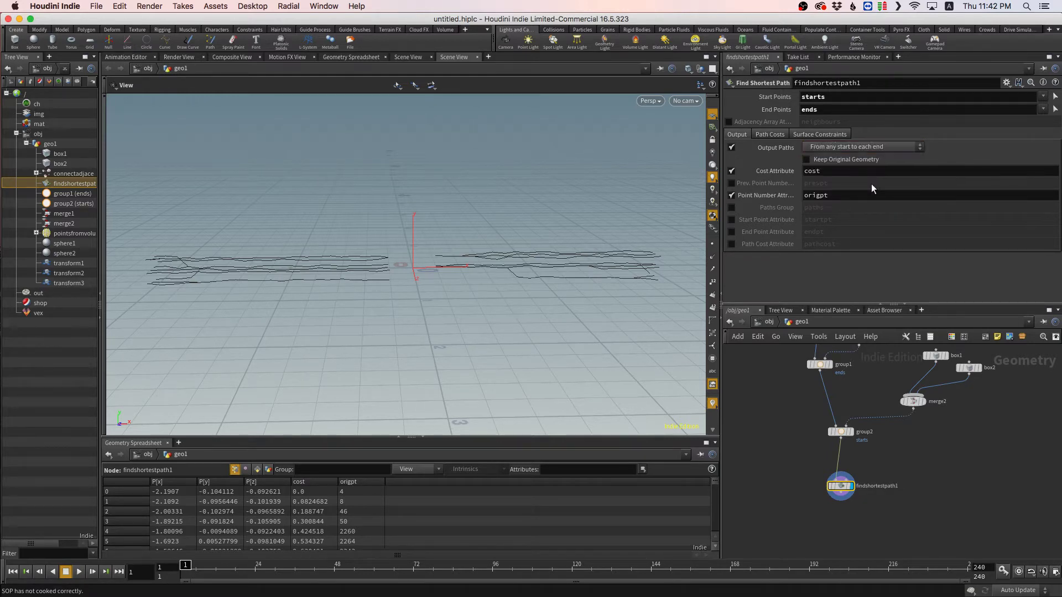
left_click_drag(443, 294, 540, 256, "alt")
- Set the output paths to From each start to each end and inspect the path network up close
left_click(831, 147)
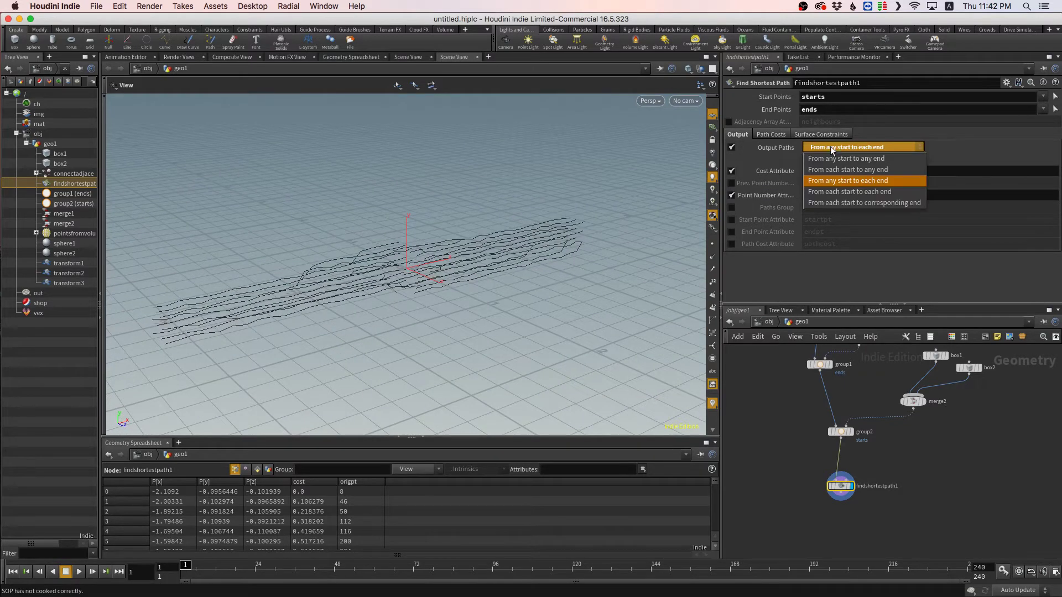
left_click(850, 192)
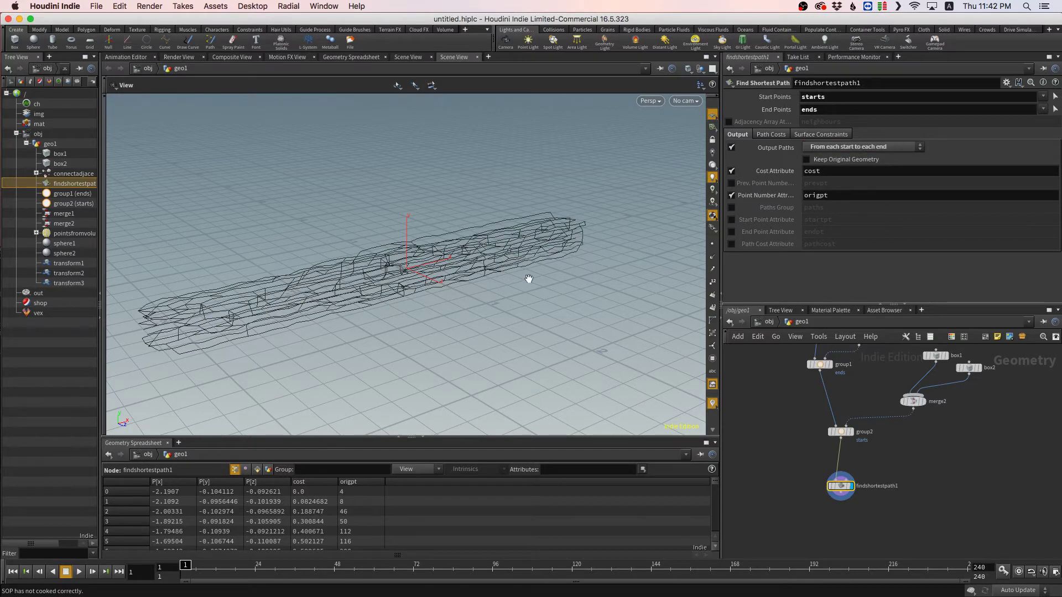
left_click_drag(441, 262, 516, 241, "alt")
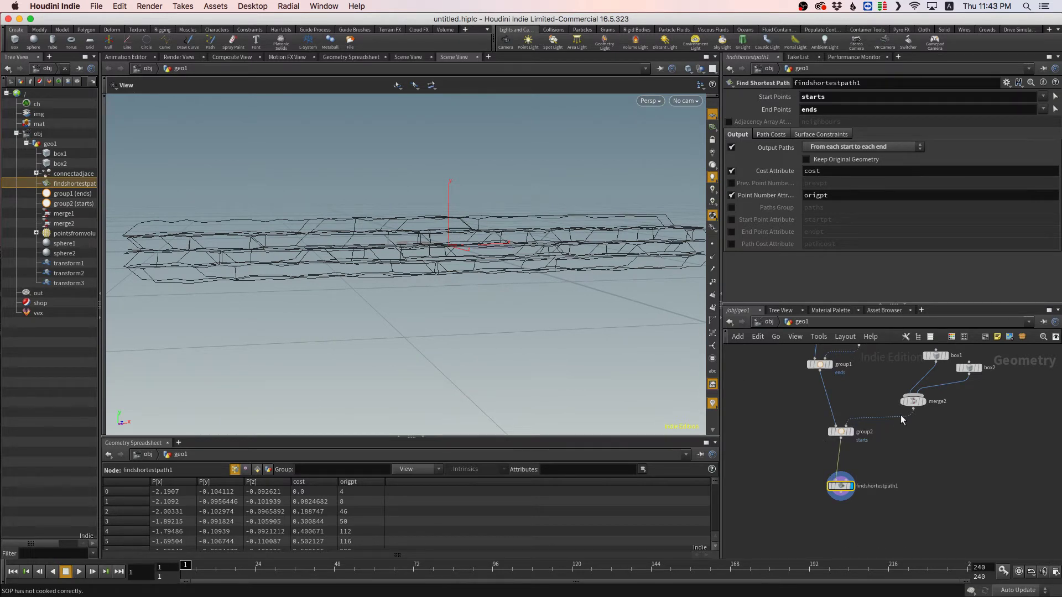
- Compare the paths with a Jitter Scale of 0 on pointsfromvolume1, and set the Jitter Scale to 0.61
middle_click_drag(945, 457, 937, 485)
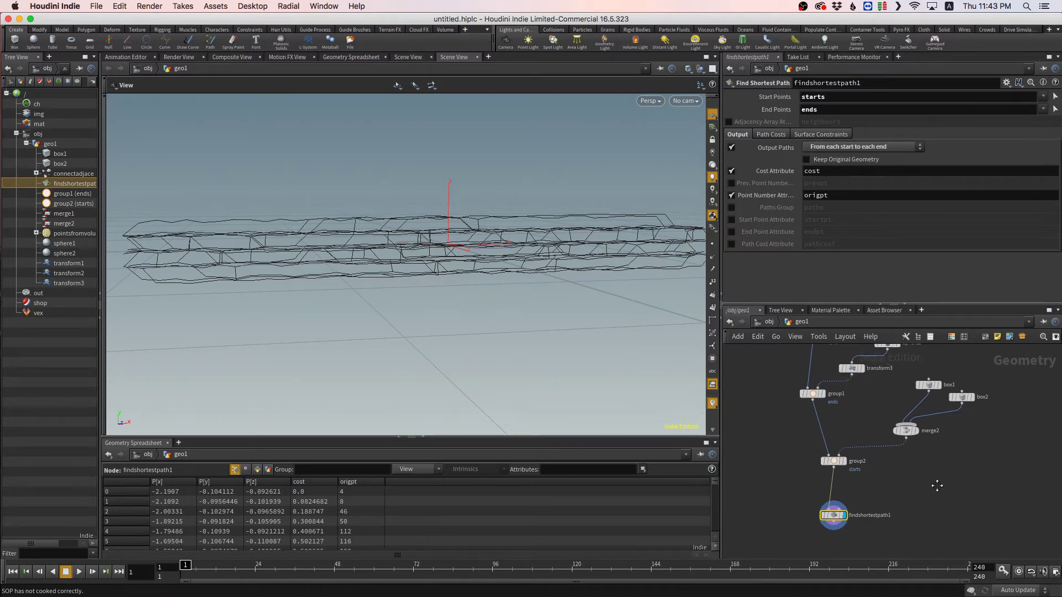
middle_click_drag(899, 366, 888, 384)
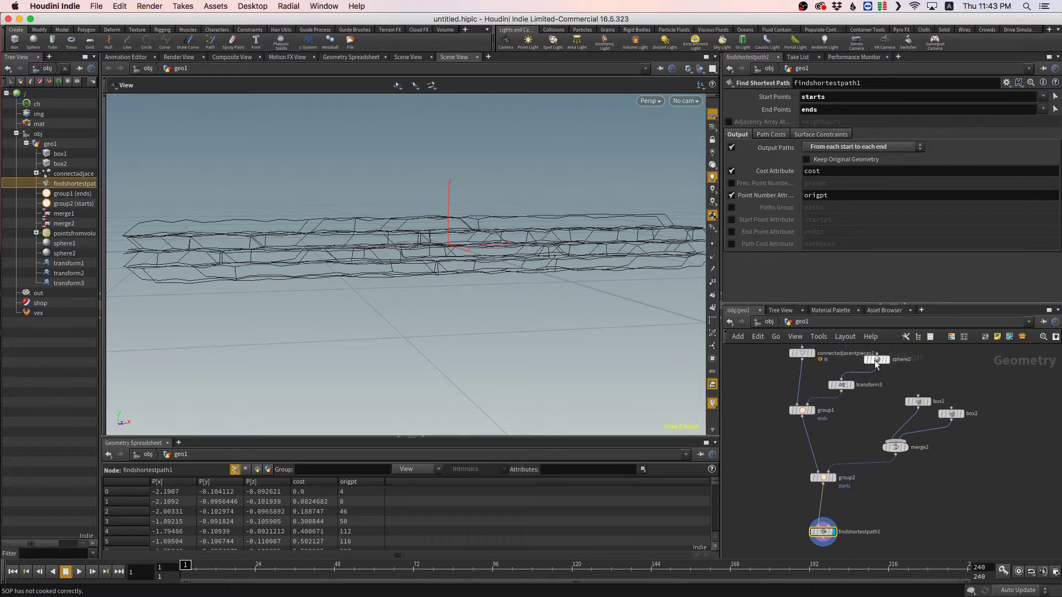
middle_click_drag(954, 385, 957, 447)
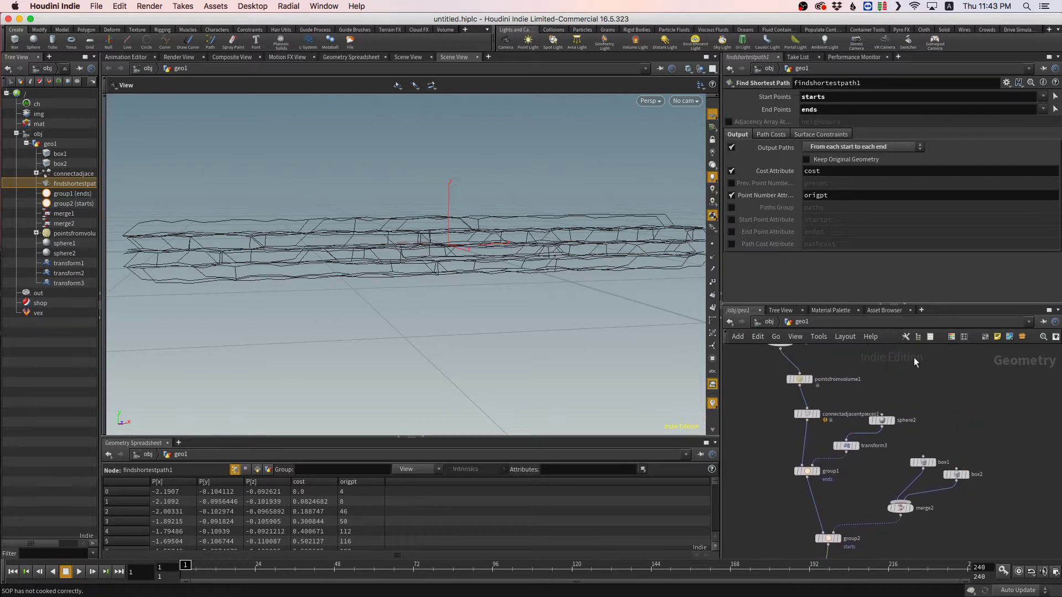
right_click_drag(914, 358, 913, 373)
middle_click_drag(914, 375, 939, 384)
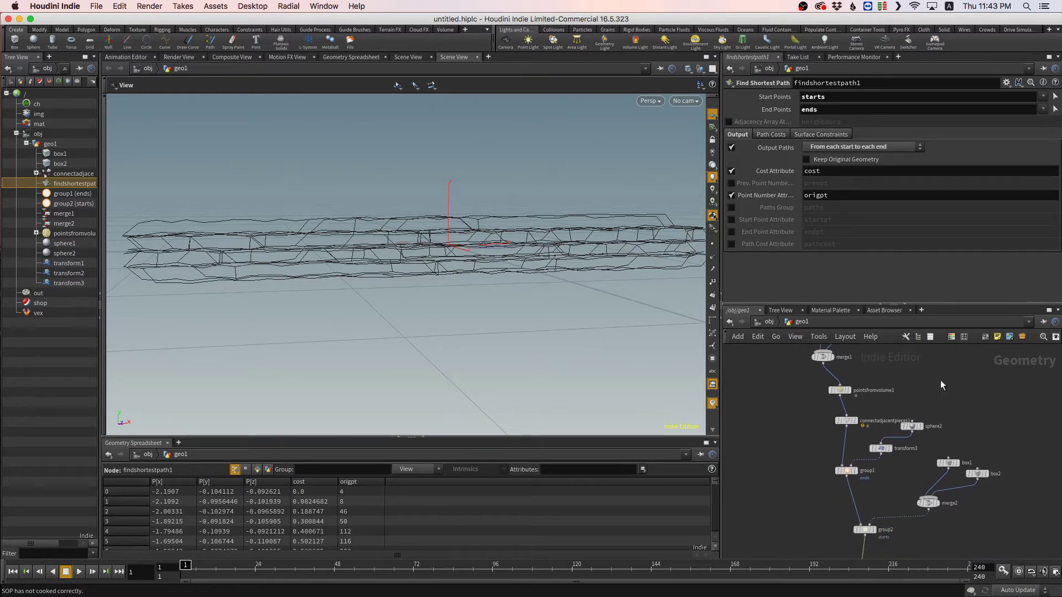
left_click(840, 391)
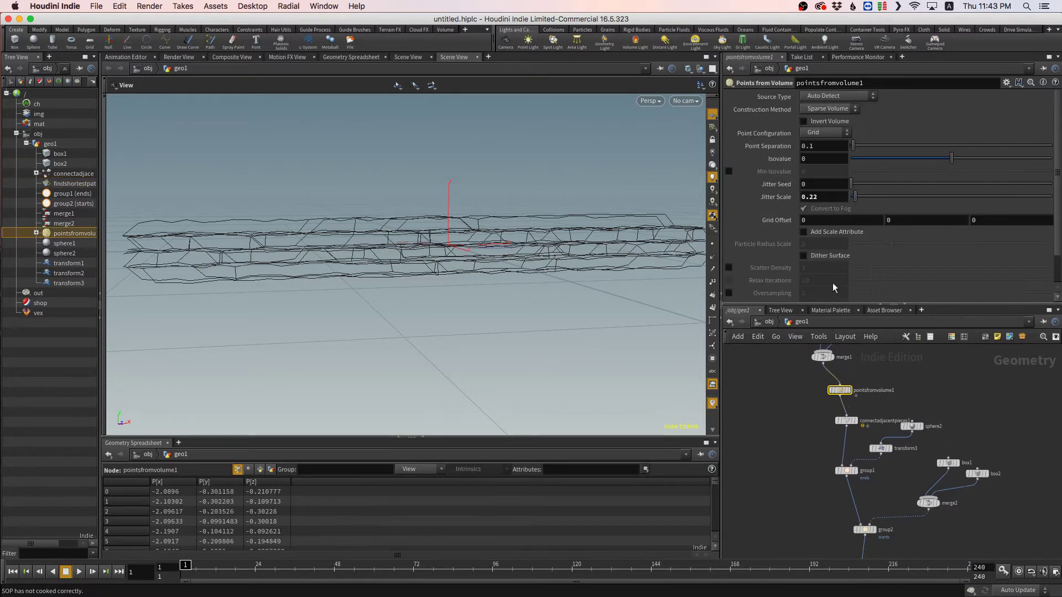
left_click_drag(856, 197, 846, 199)
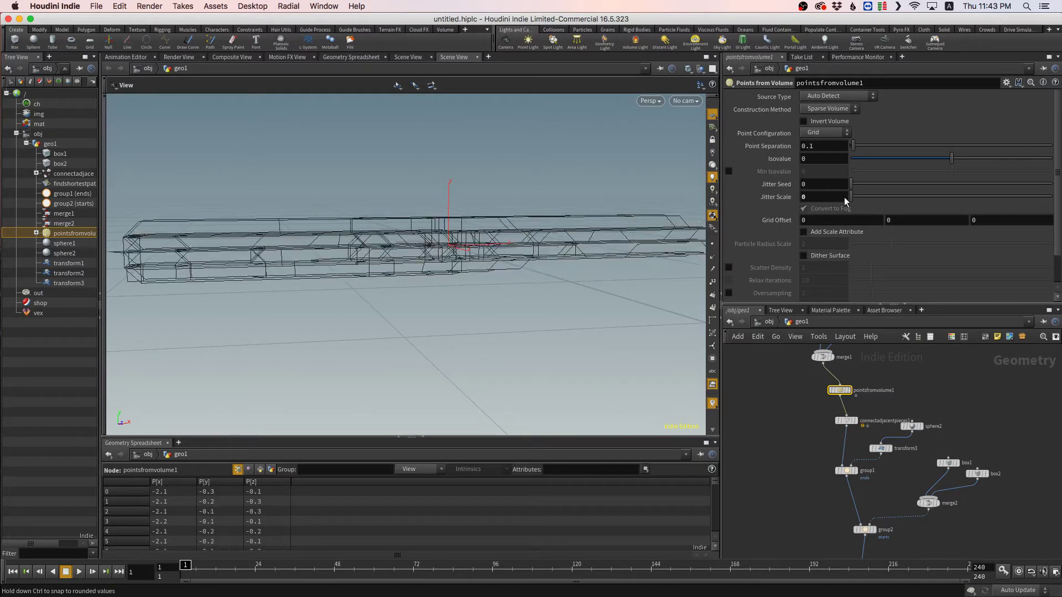
left_click_drag(520, 247, 439, 238)
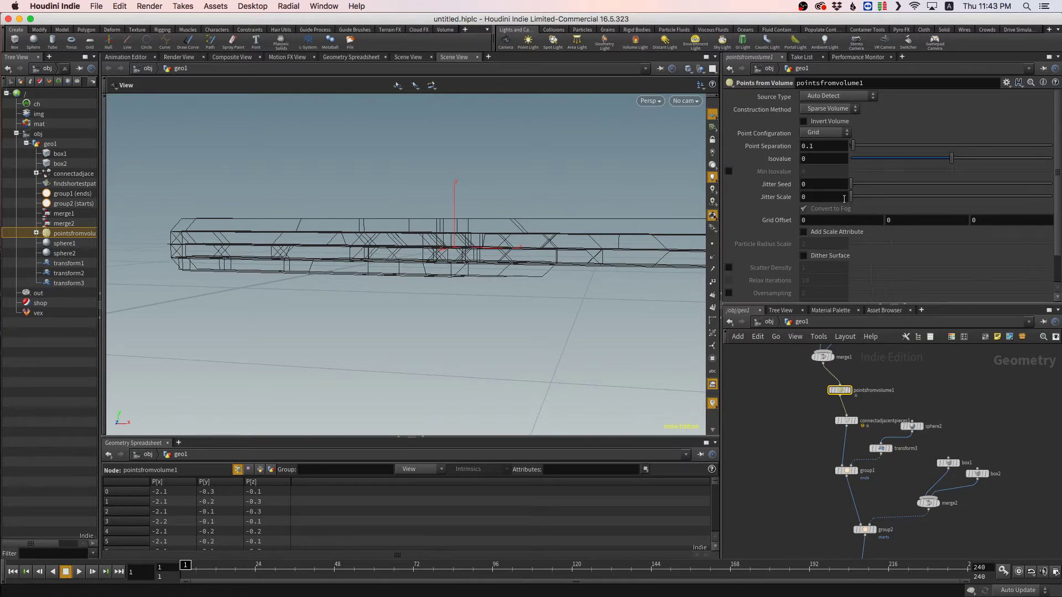
left_click_drag(853, 199, 930, 34)
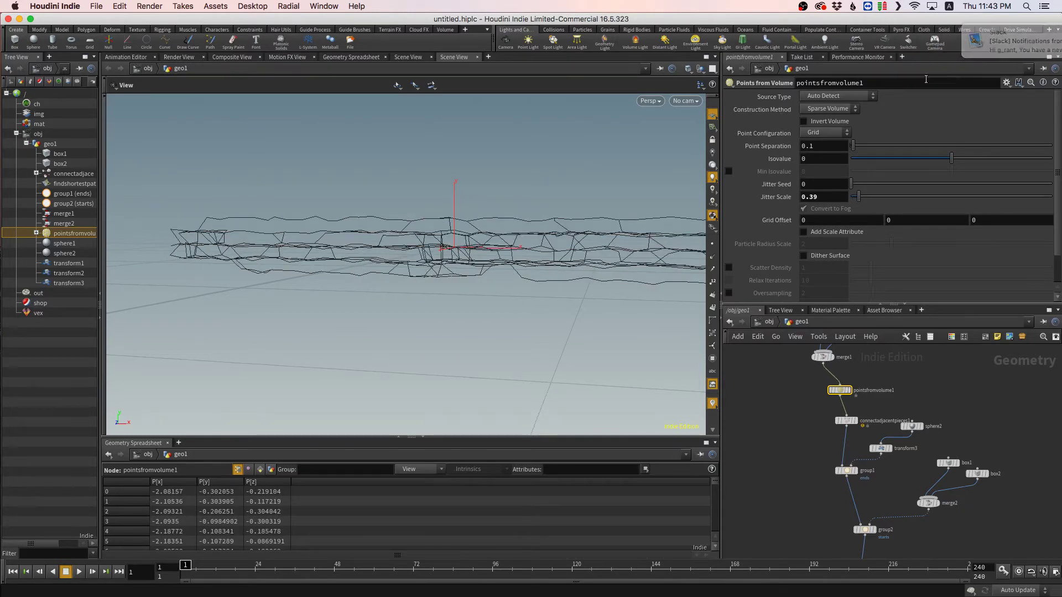
left_click_drag(859, 197, 864, 198)
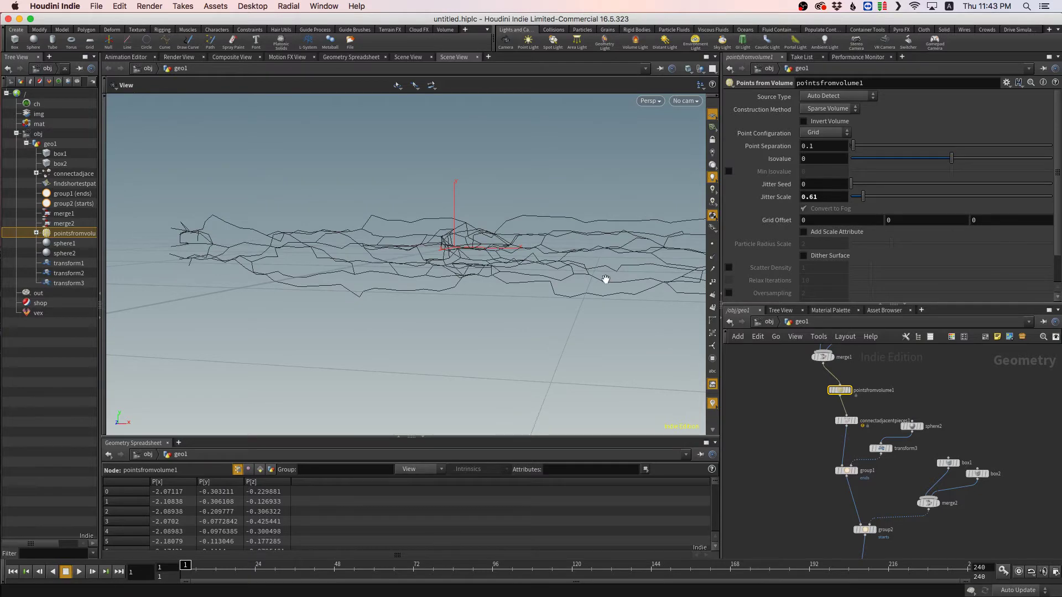
left_click_drag(557, 277, 576, 289)
- Examine the output, path cost and surface constraint settings of findshortestpath1
middle_click_drag(915, 549, 881, 433)
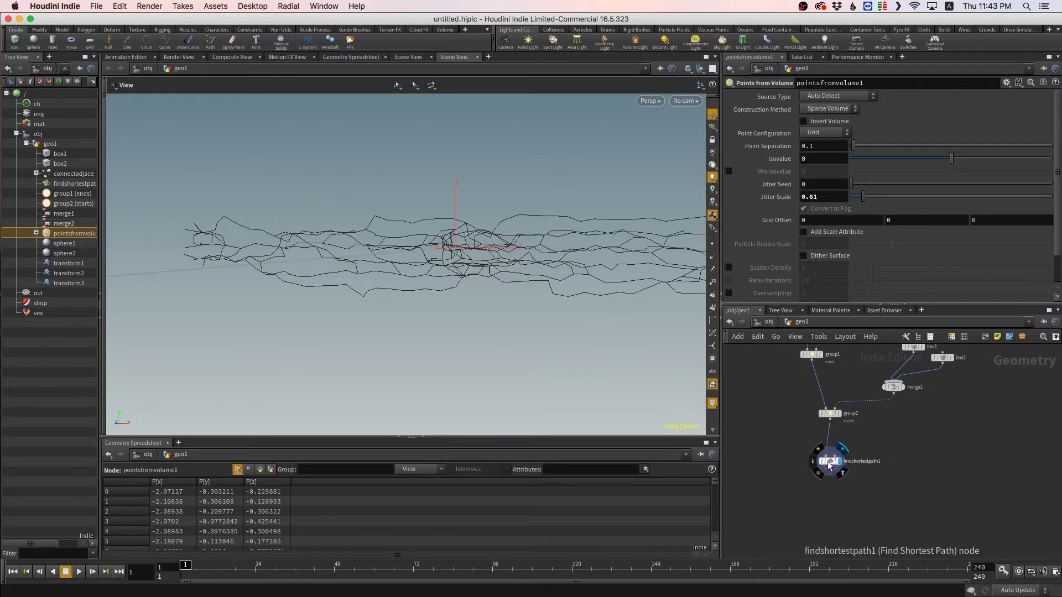
left_click_drag(830, 462, 830, 458)
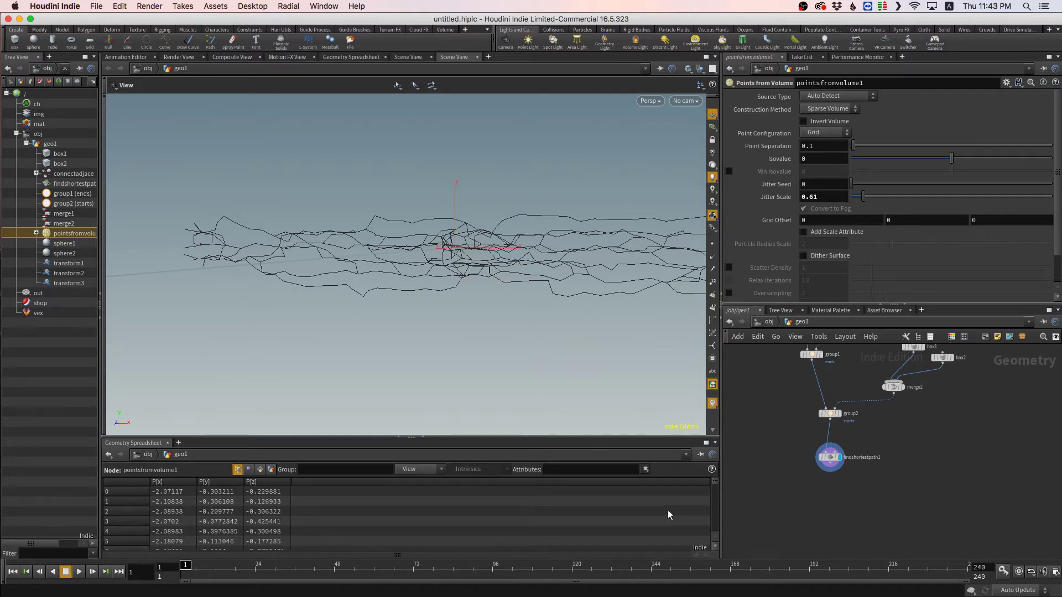
scroll(822, 491, "up", 3)
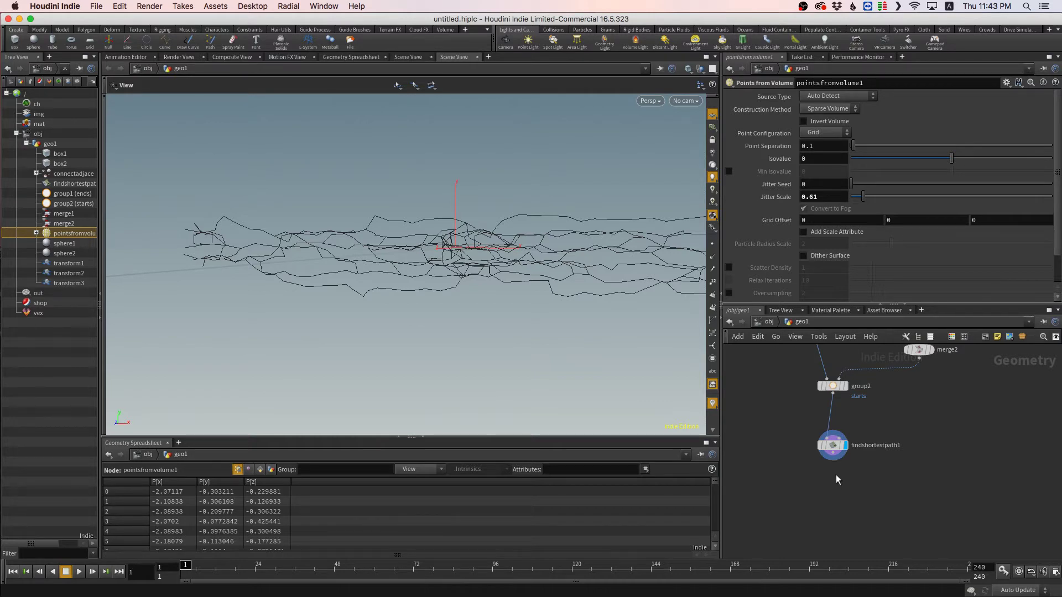
left_click(832, 445)
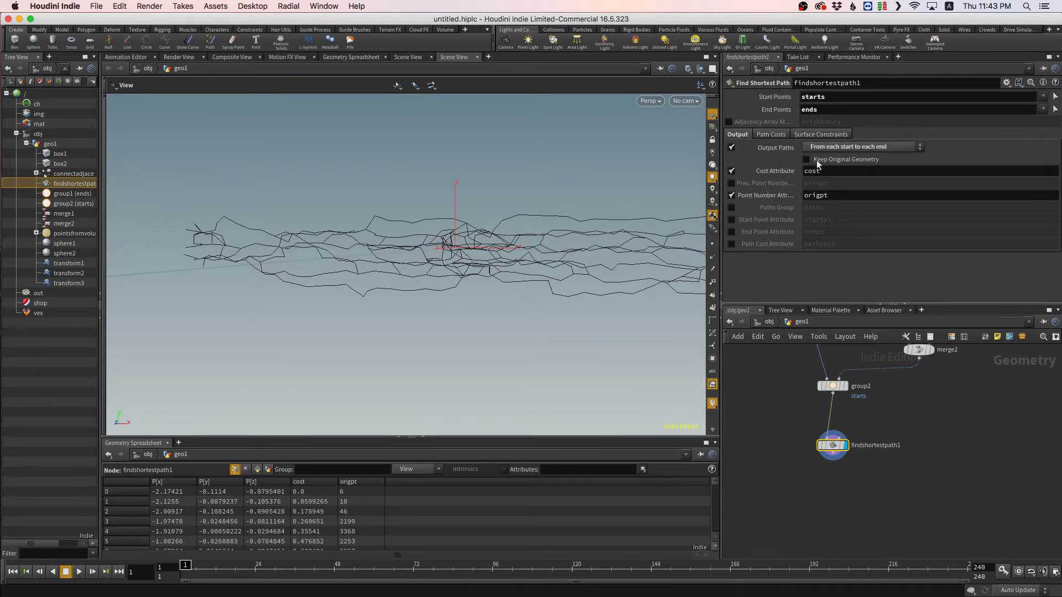
left_click(769, 135)
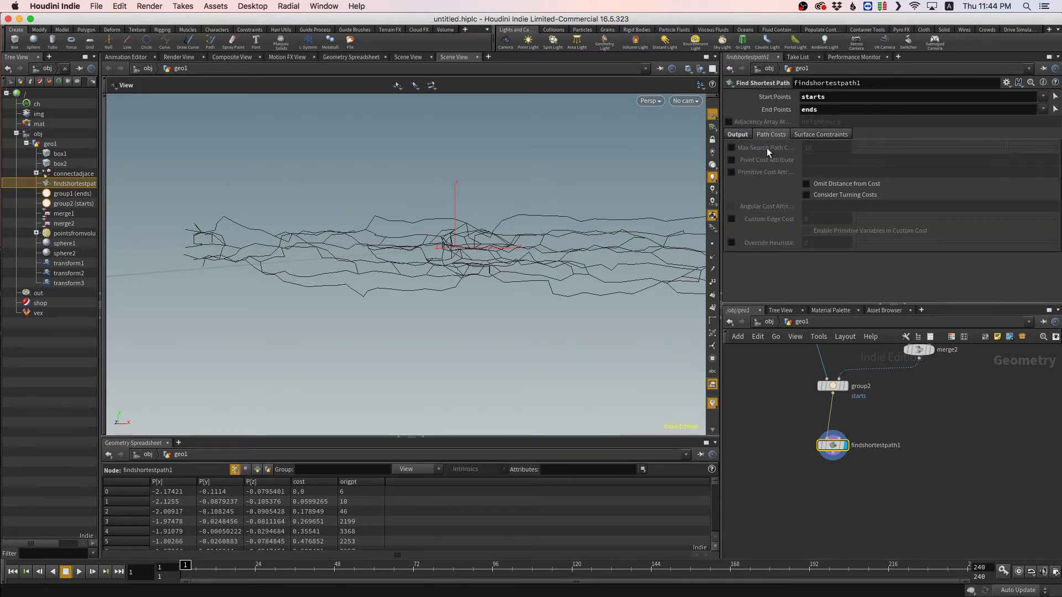
left_click(816, 134)
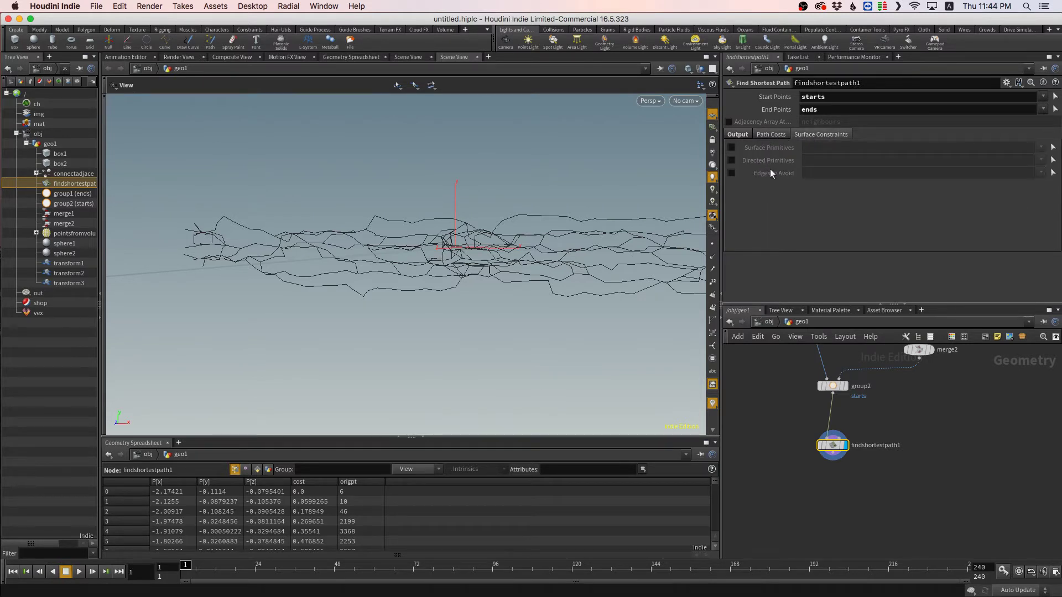
left_click(734, 134)
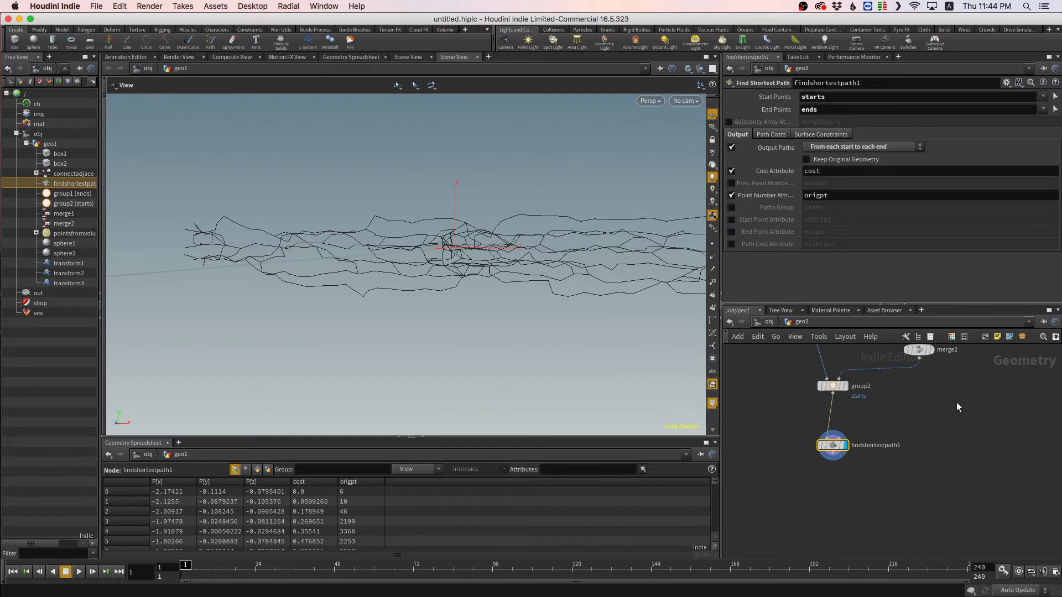
scroll(957, 404, "down", 1)
middle_click_drag(951, 448, 954, 475)
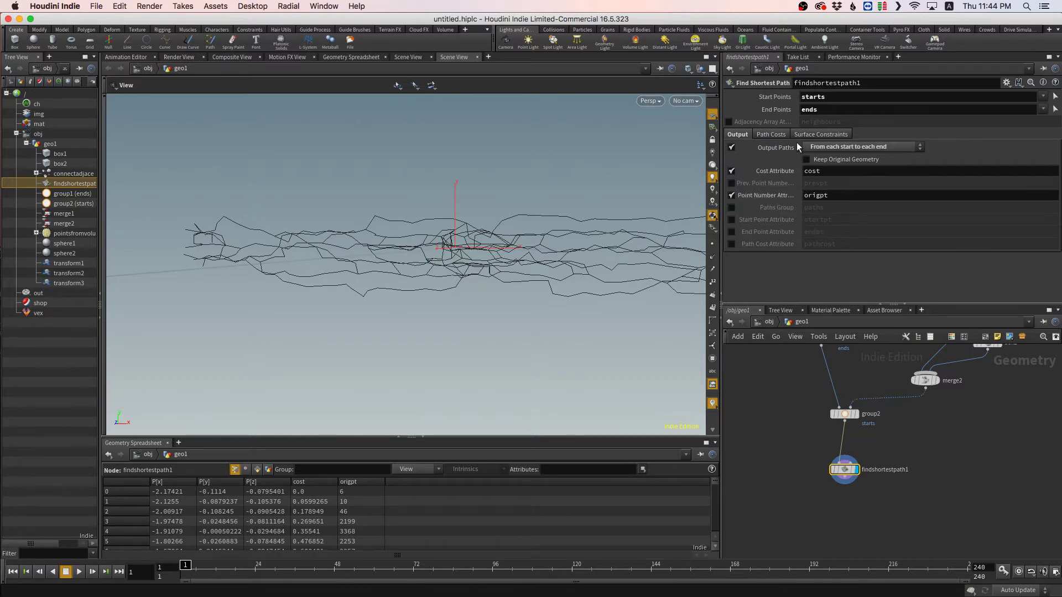
left_click(770, 134)
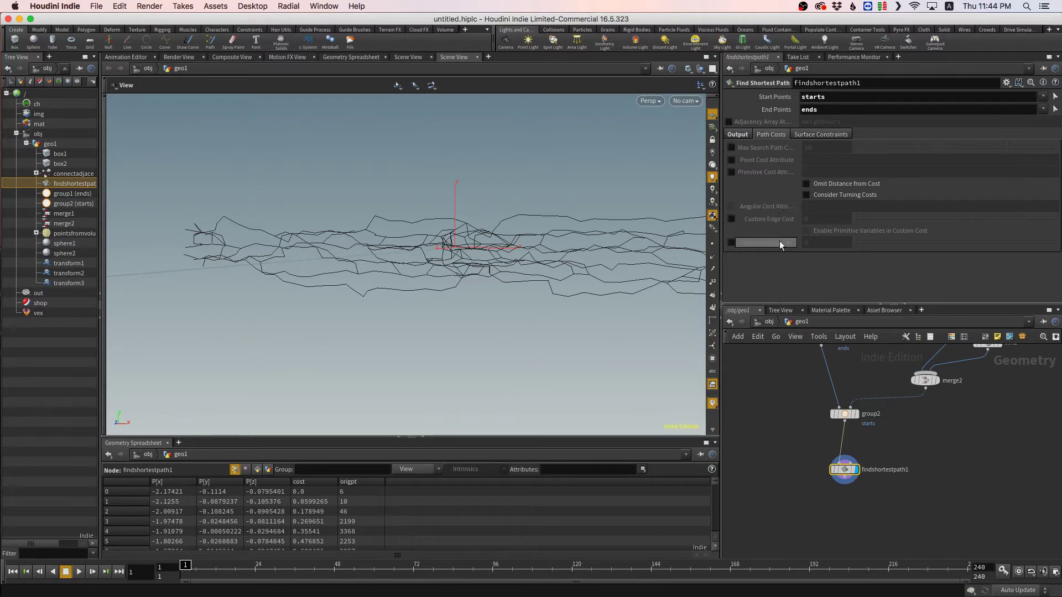
- Enable the Edges to Avoid constraint on findshortestpath1 and move the node further below group2
left_click(811, 131)
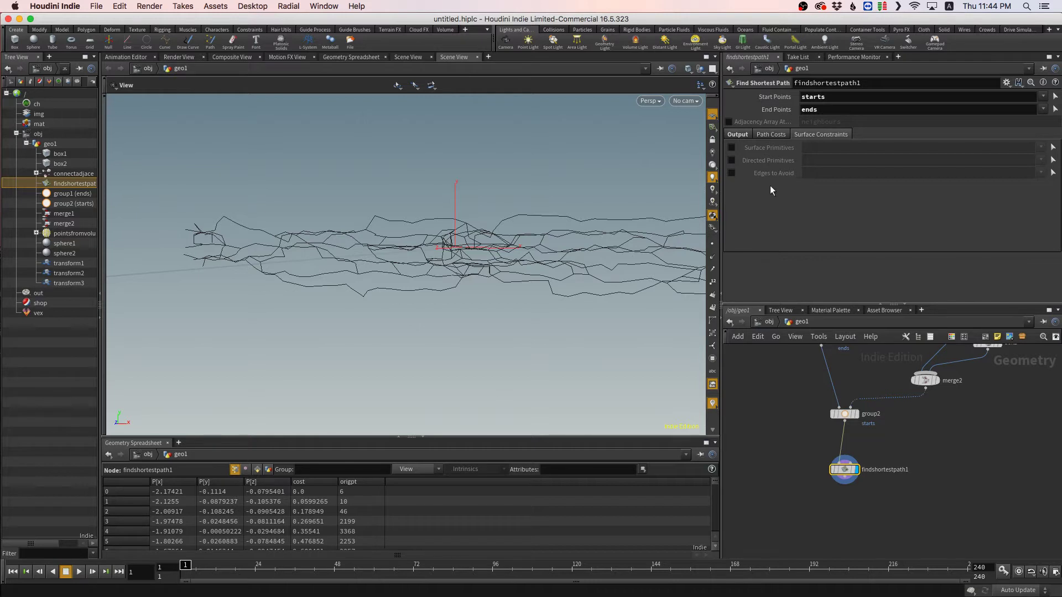
left_click(732, 173)
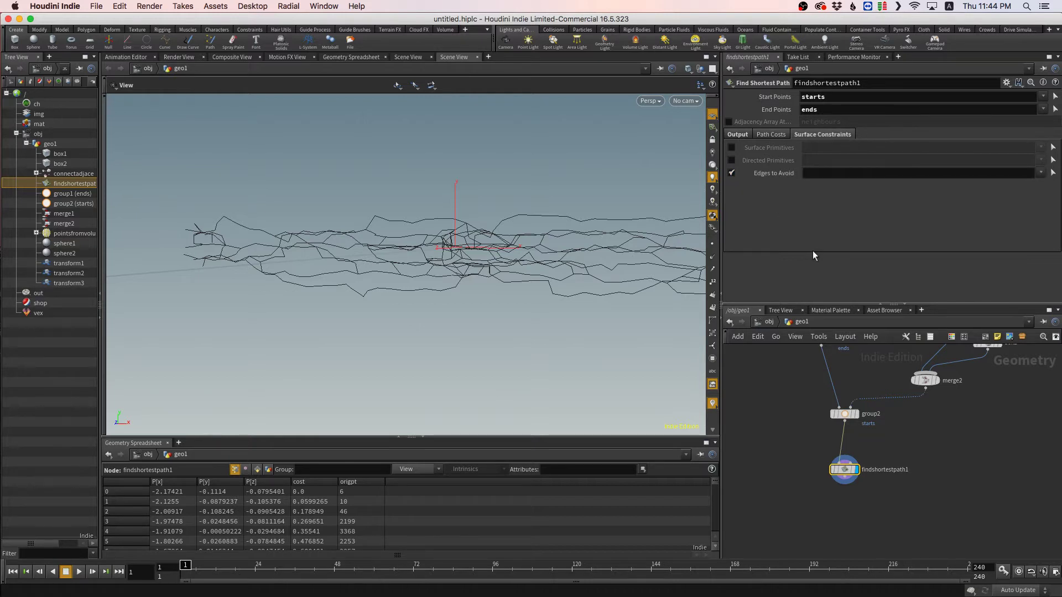
left_click_drag(845, 477, 854, 507)
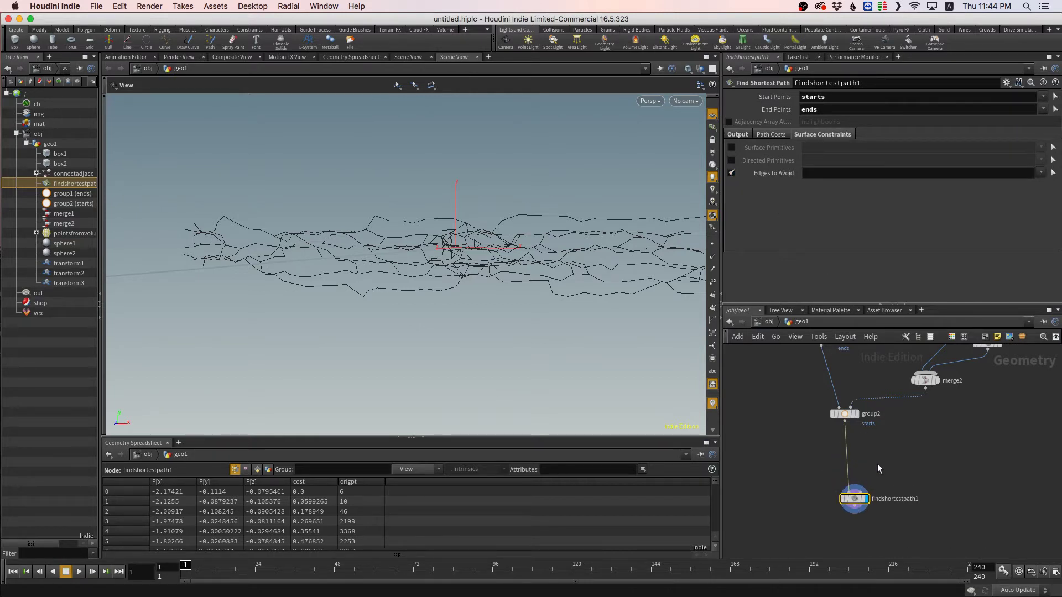
- Examine the upstream node chain from group2 up to merge1, the transforms and sphere1
scroll(884, 449, "down", 1)
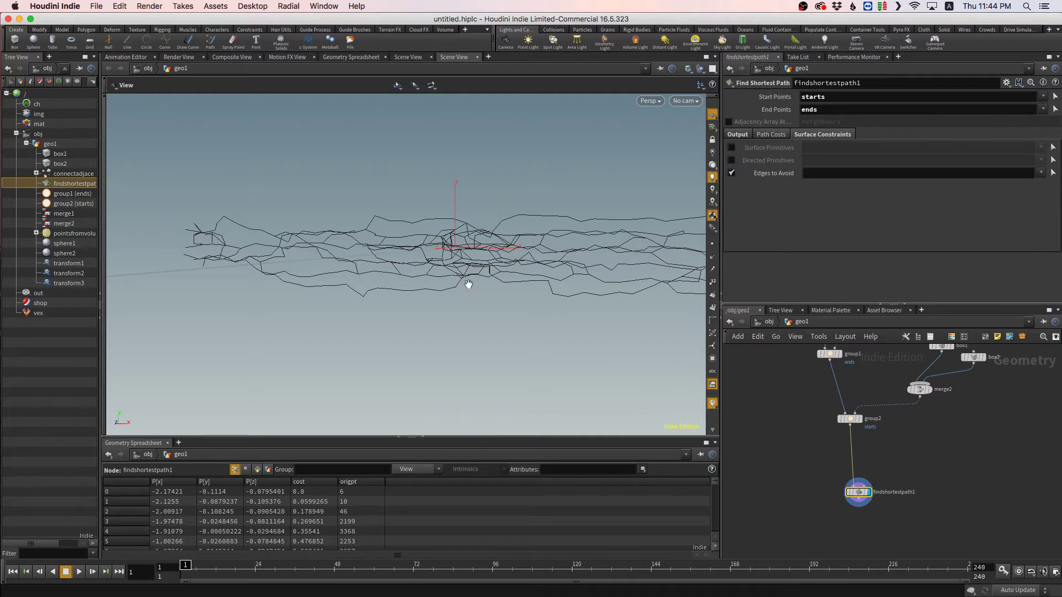
middle_click_drag(867, 396, 849, 462)
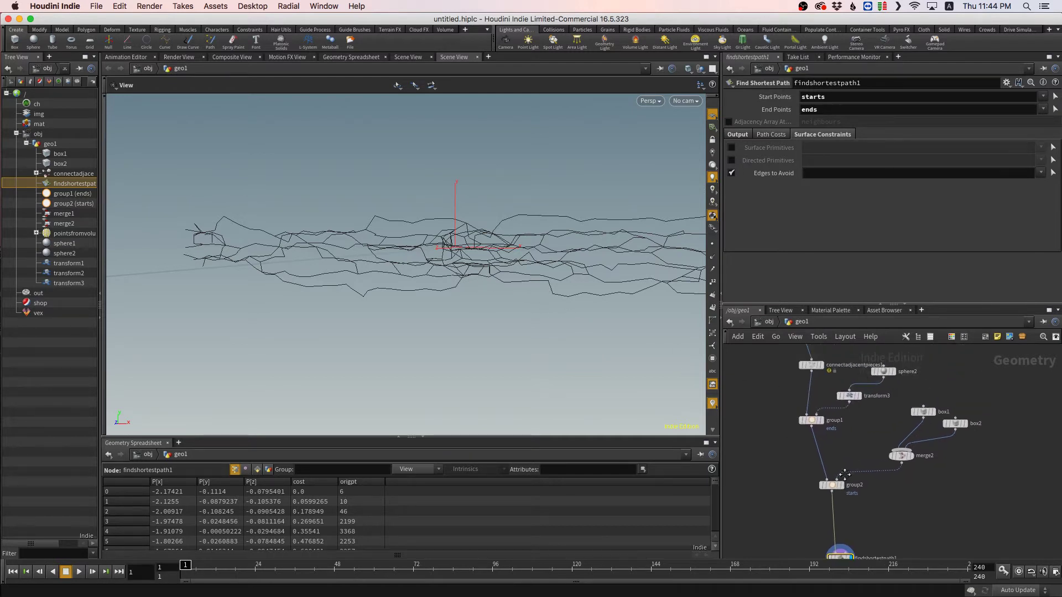
scroll(869, 443, "down", 1)
middle_click_drag(782, 418, 836, 503)
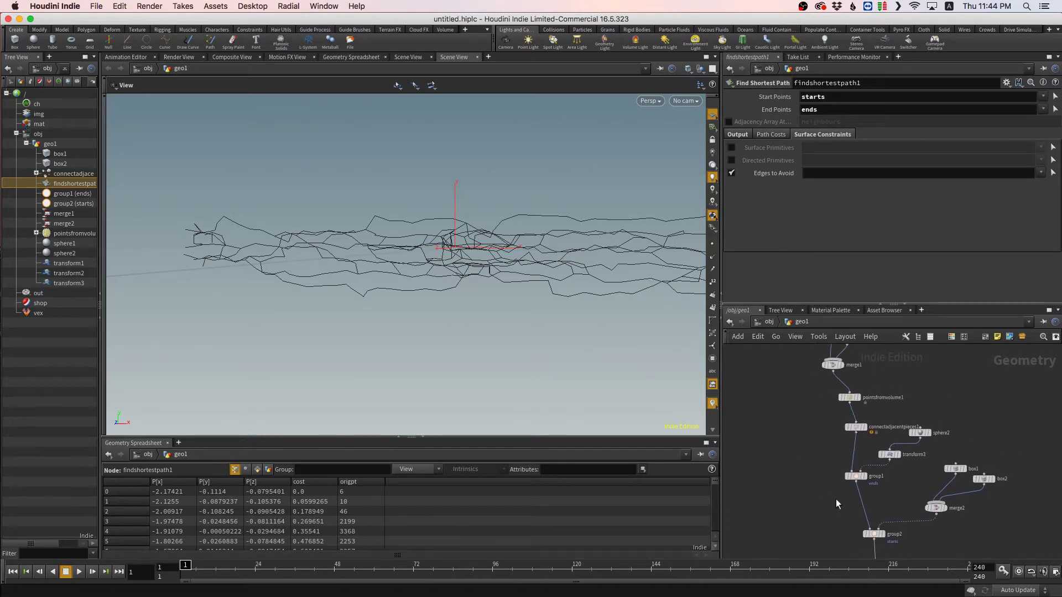
right_click_drag(814, 449, 809, 430)
middle_click_drag(812, 455, 841, 522)
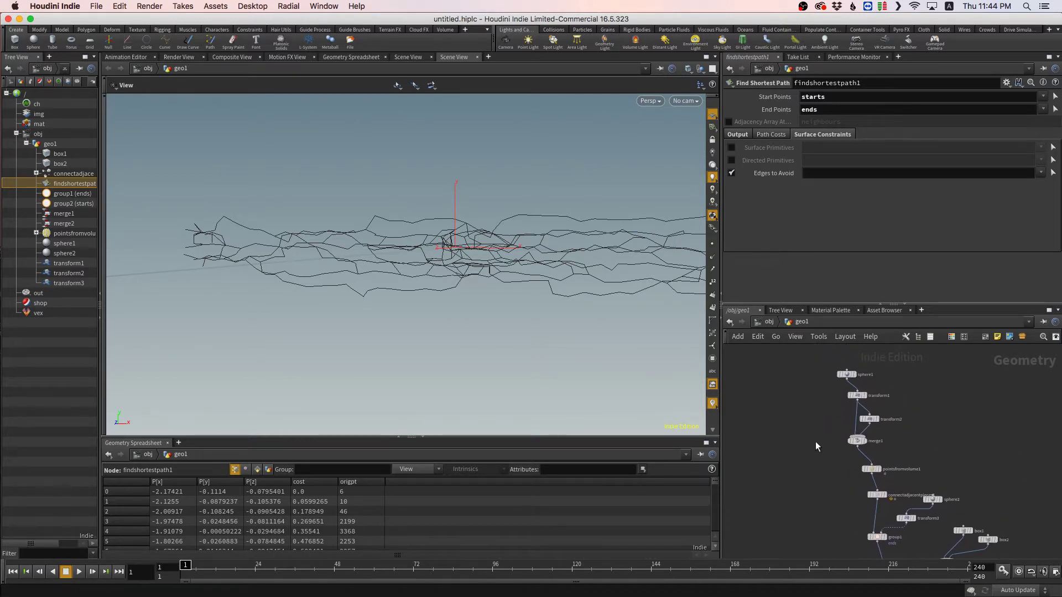
right_click_drag(815, 441, 822, 434)
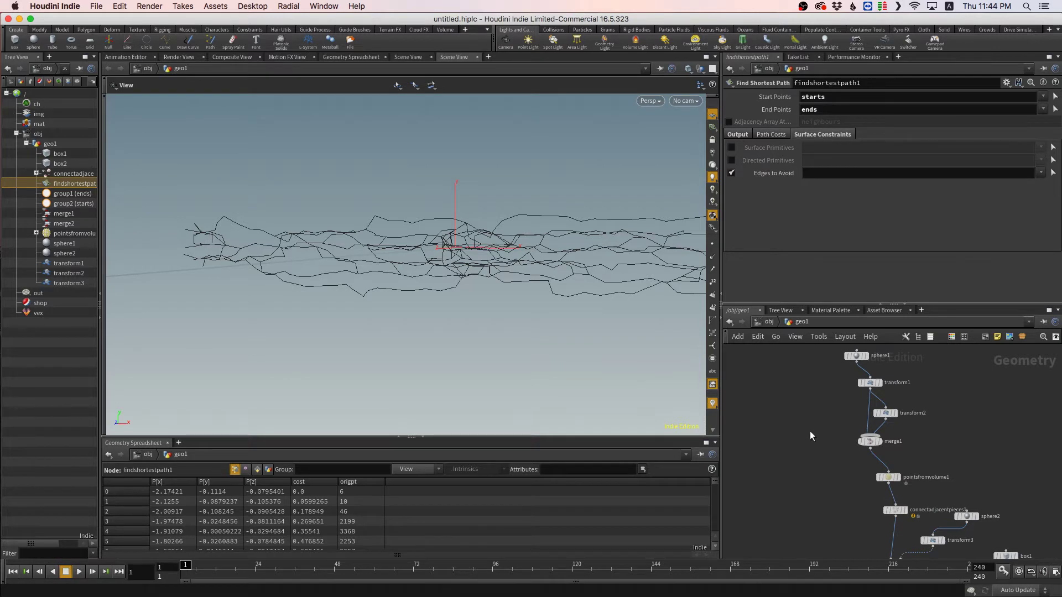
- Add a VDB from Polygons node beside pointsfromvolume1 in the geo1 network
key("Tab")
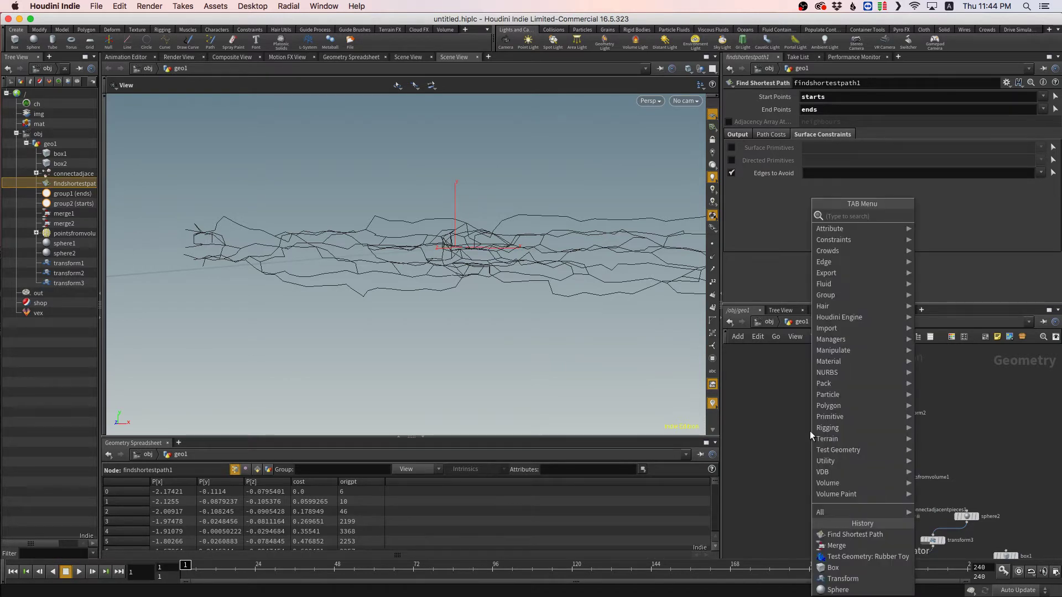
type("vdbfrom")
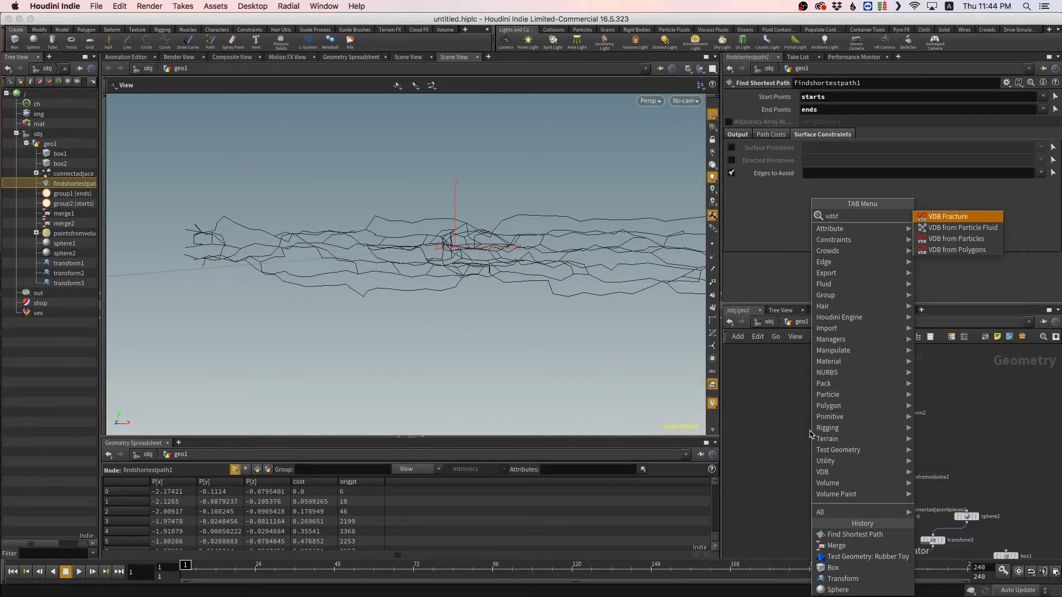
key("Down")
key("Down")
key("Return")
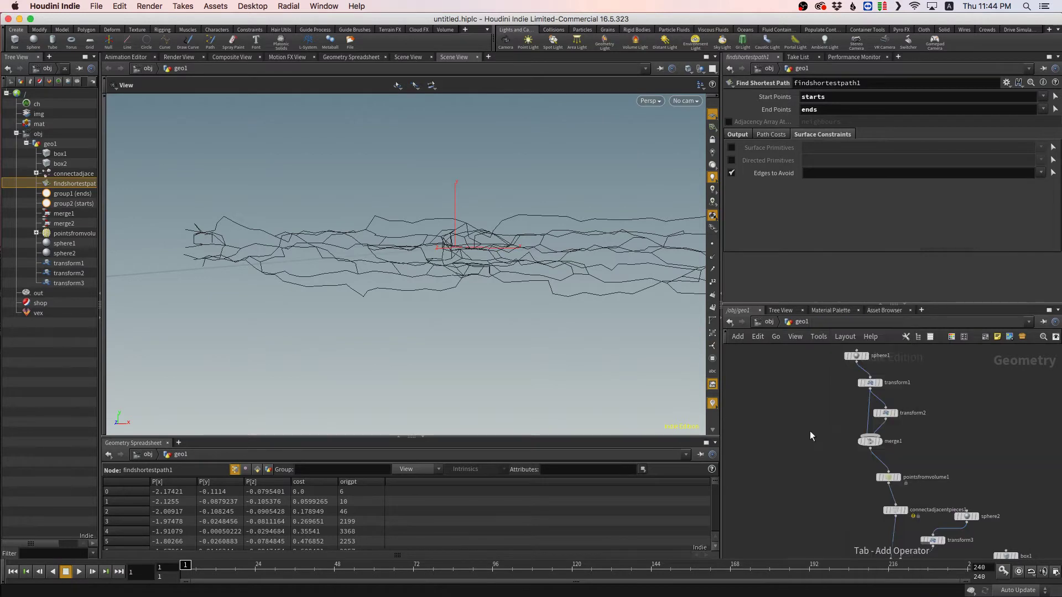
left_click(806, 433)
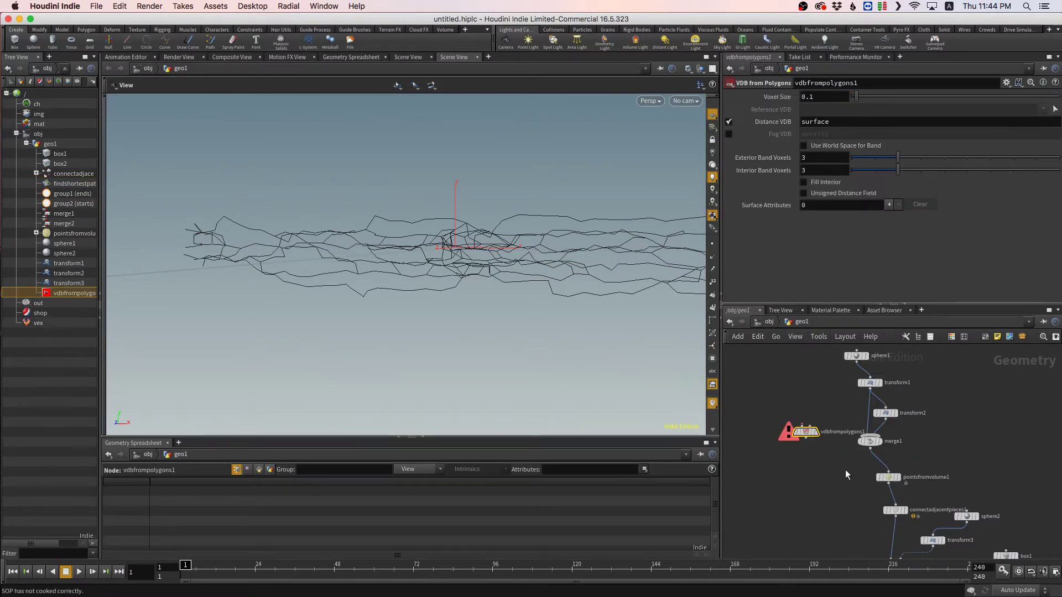
middle_click_drag(845, 455, 850, 421)
left_click_drag(811, 403, 828, 453)
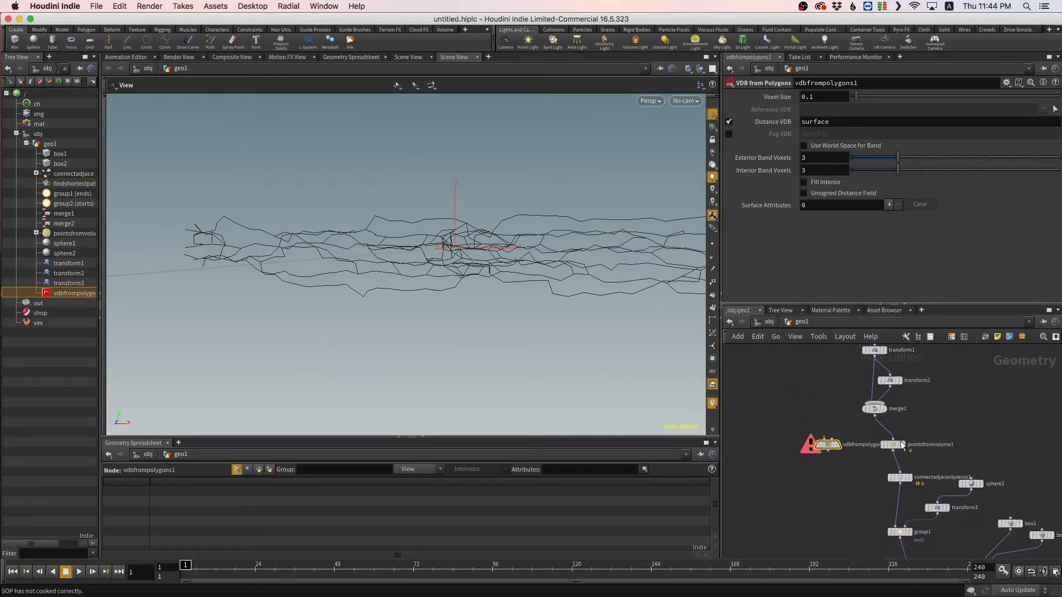
- Connect merge1 to vdbfrompolygons1 and make it output the density Fog VDB instead of the Distance VDB
mouse_move(897, 449)
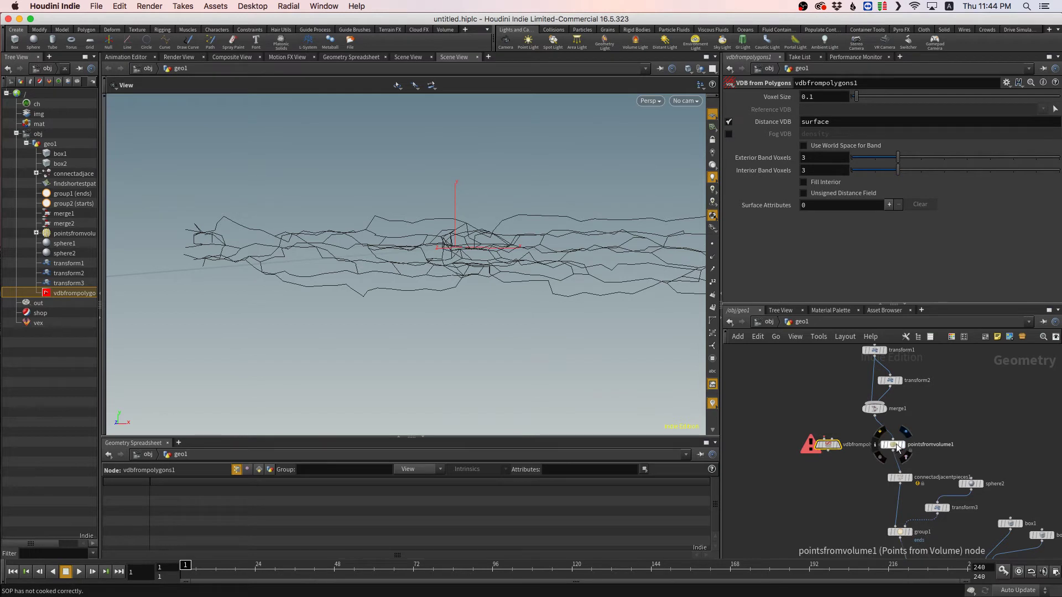
left_click(825, 438)
left_click(875, 417)
left_click_drag(831, 450, 828, 455)
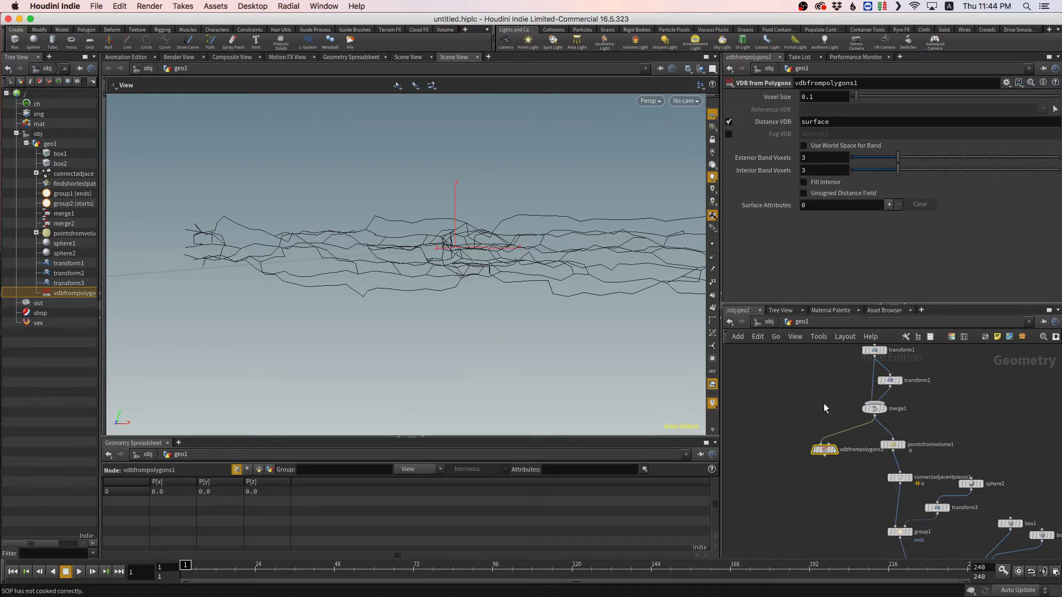
left_click(729, 121)
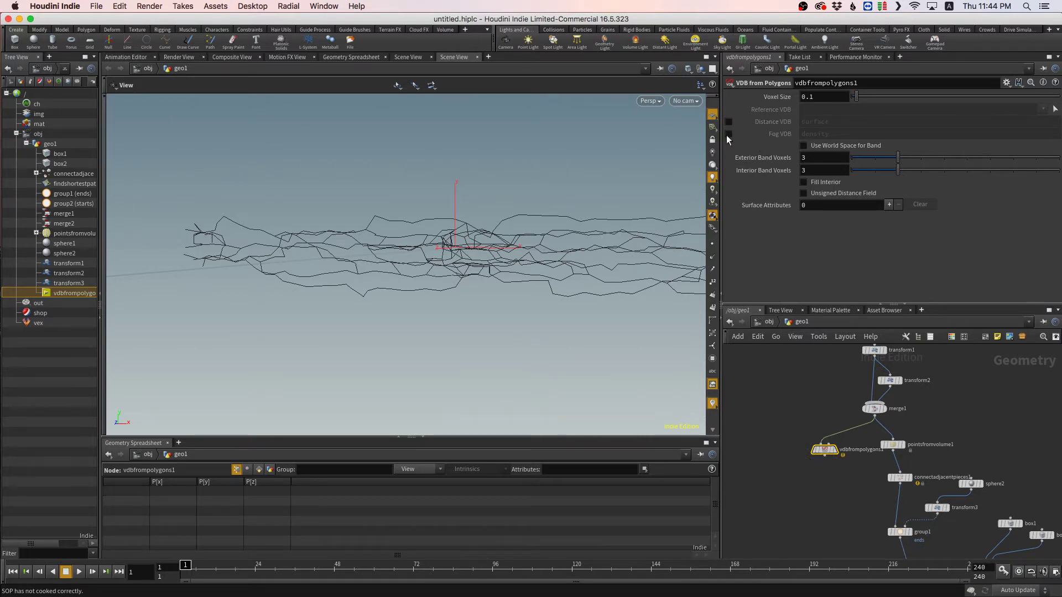
left_click(729, 134)
- Add a Scatter node fed by vdbfrompolygons1 and set its Force Total Count to 50
key("Tab")
type("scat")
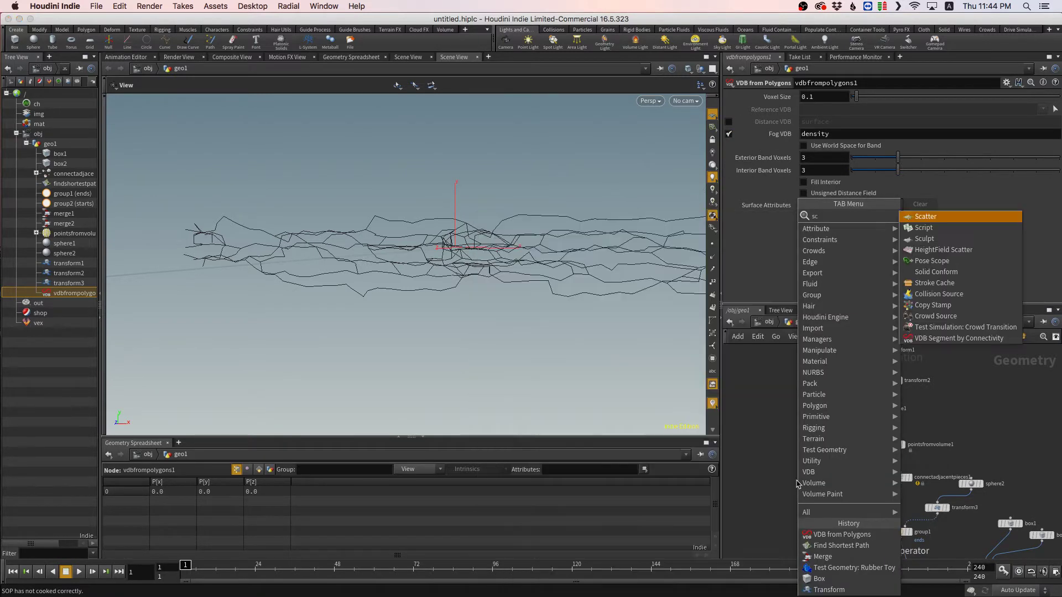
key("Return")
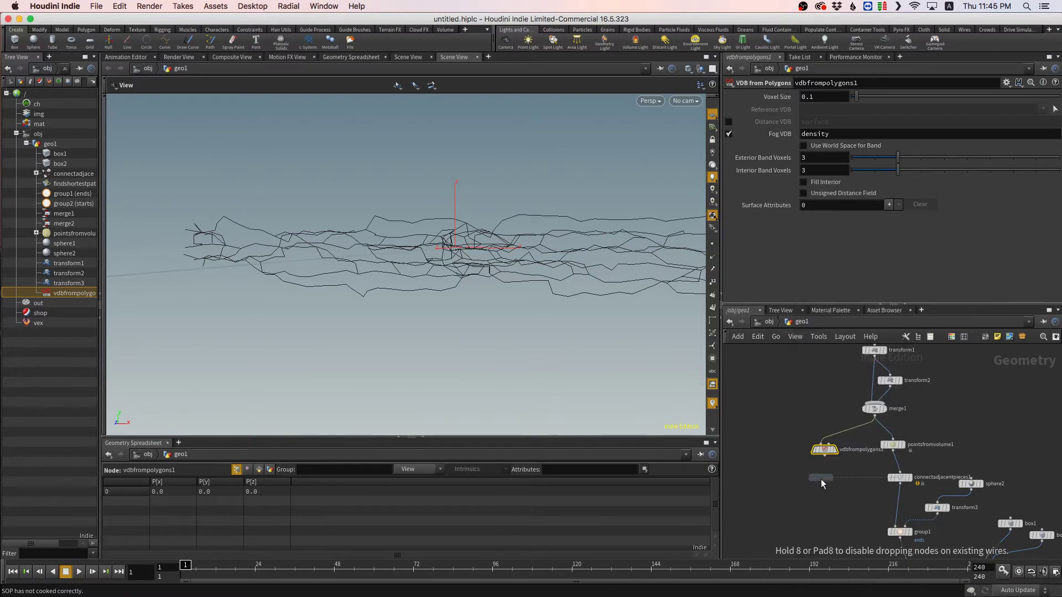
left_click(821, 480)
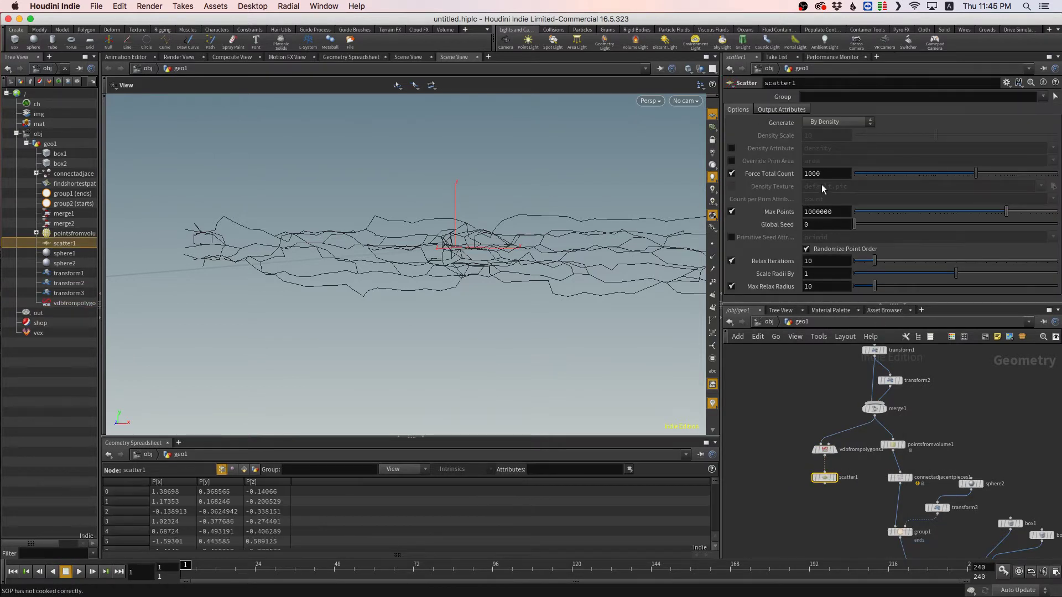
double_click(825, 173)
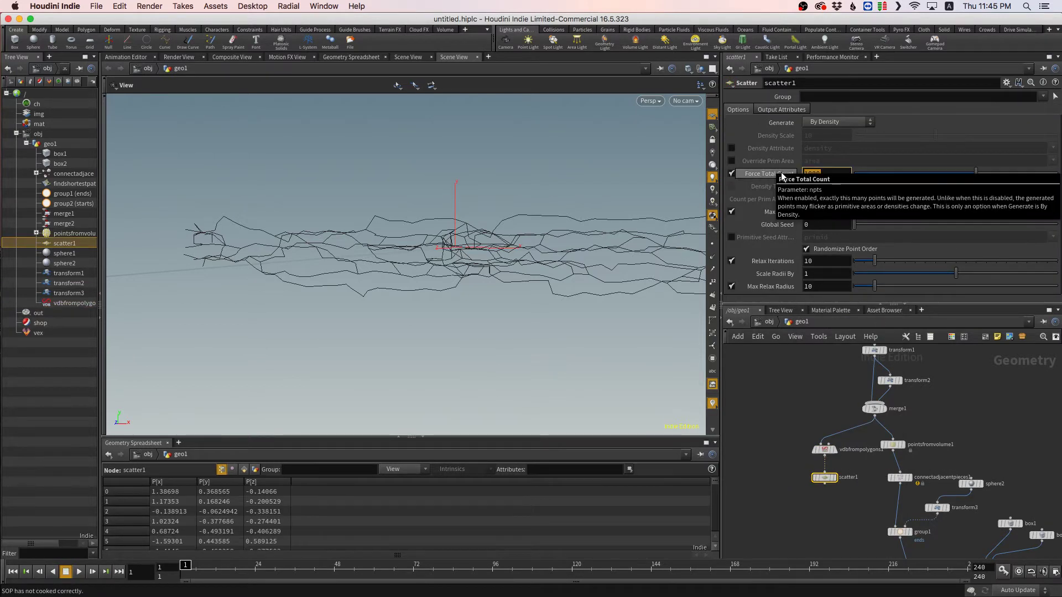
type("50")
key("Return")
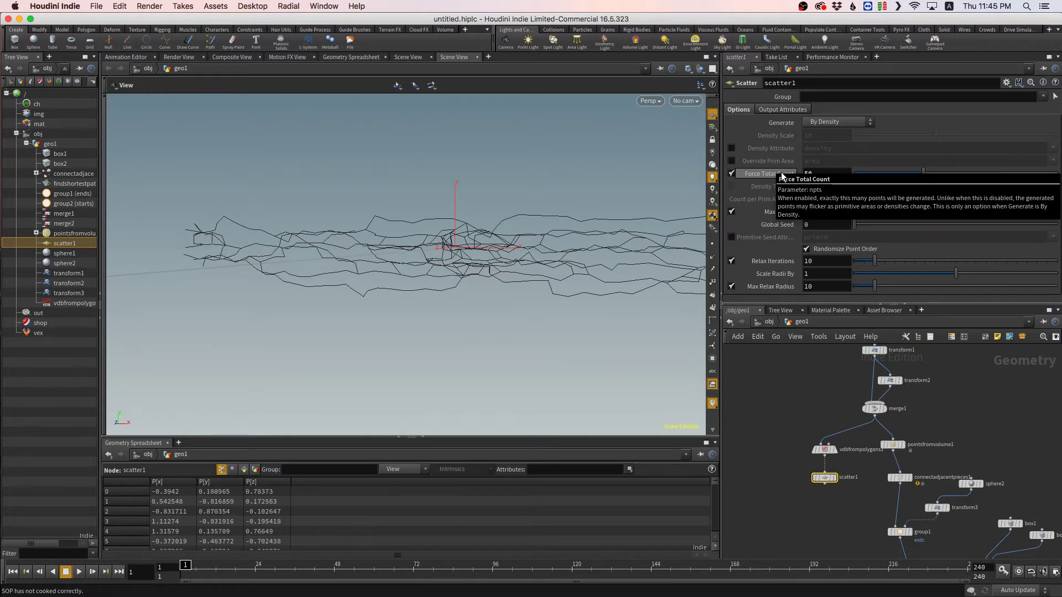
- Display the output of scatter1 and view its scattered points in the viewport
left_click(836, 478)
right_click_drag(514, 231, 378, 250)
left_click_drag(378, 250, 545, 271)
middle_click_drag(545, 270, 299, 249)
middle_click_drag(834, 503, 881, 463)
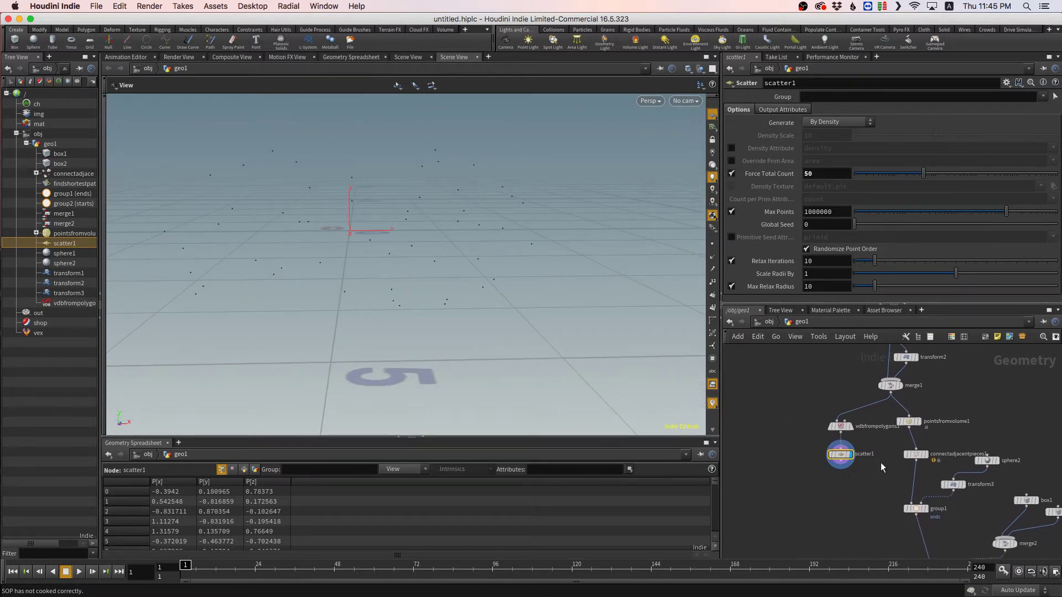
- Add a Copy to Points node and feed the scatter1 points into its target points input
key("Tab")
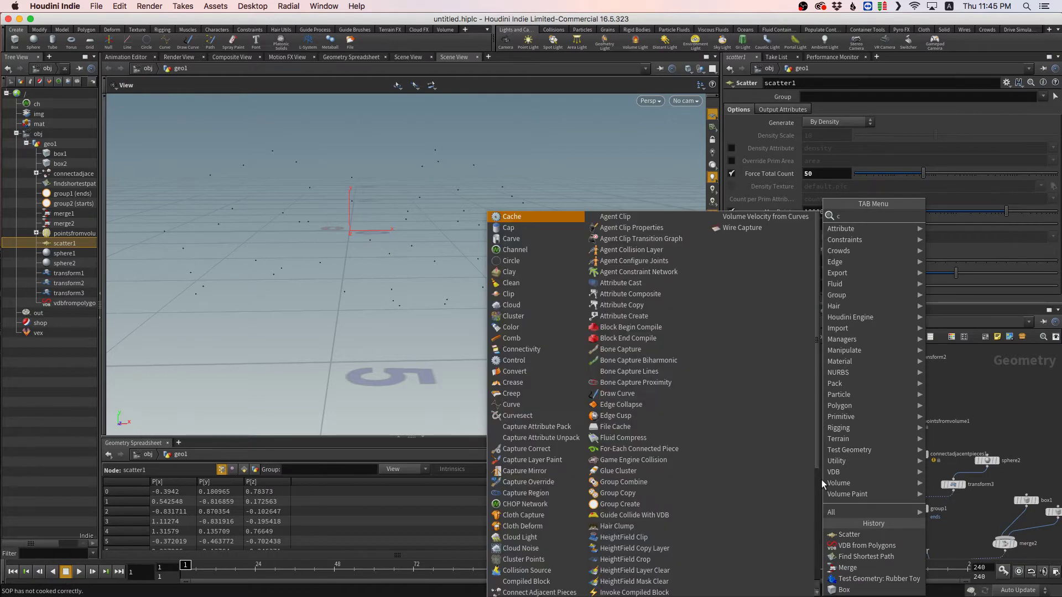
type("cpo")
key("BackSpace")
key("BackSpace")
type("op")
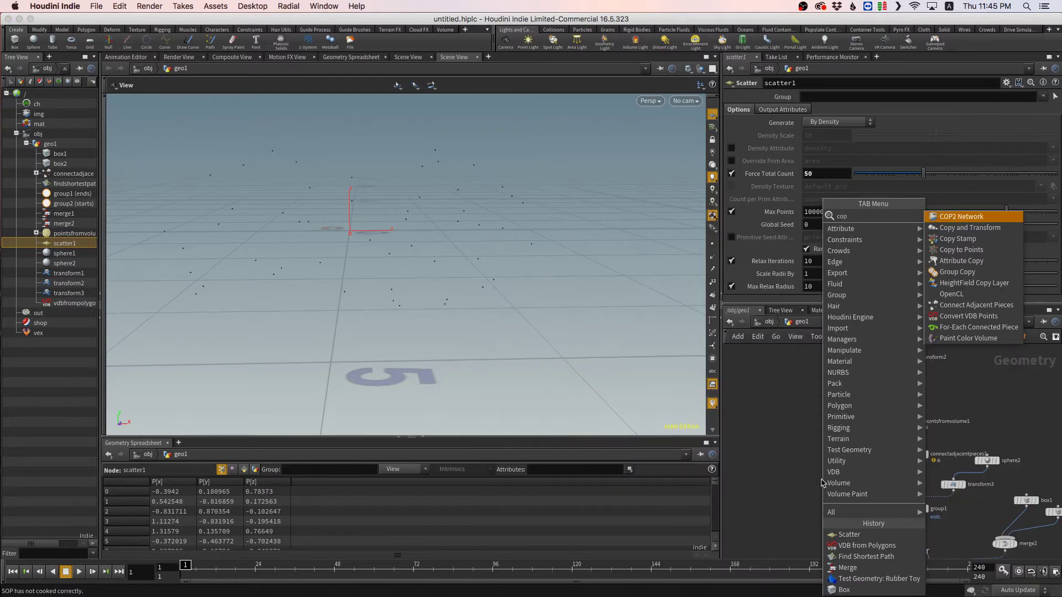
type("yto")
key("Return")
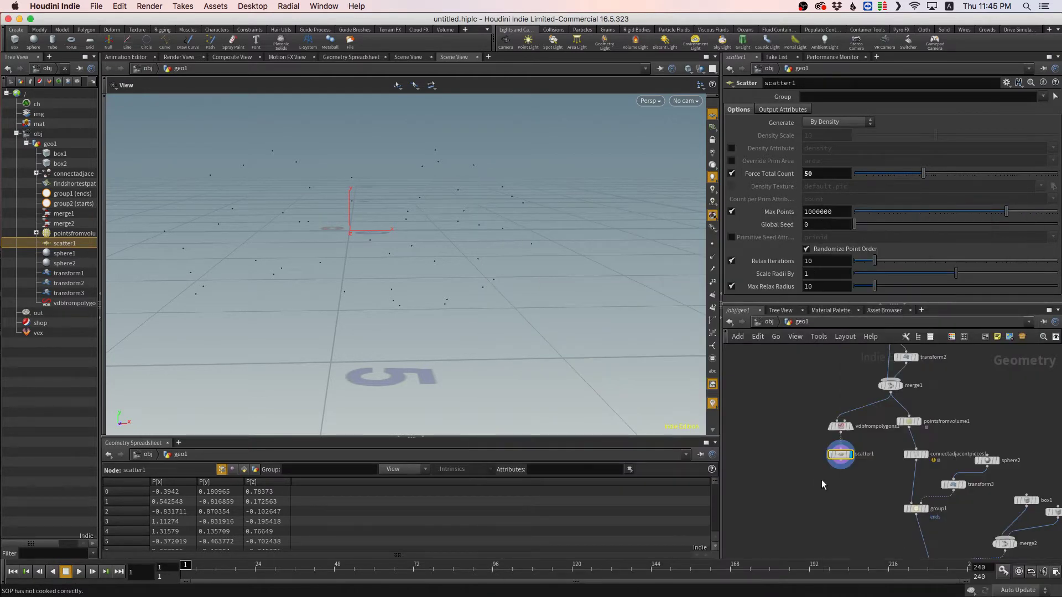
left_click(820, 481)
mouse_move(823, 482)
left_mouse_down()
mouse_move(837, 492)
mouse_move(839, 480)
left_mouse_up()
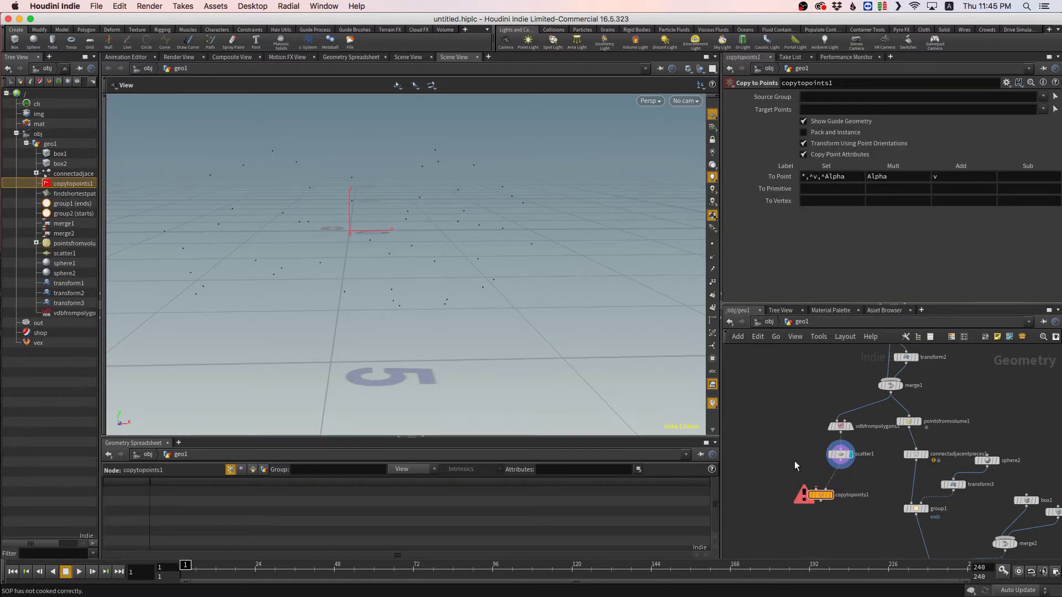
- Add a Box node, wire it into the geometry input of the Copy to Points node, and display the copies
key("Tab")
type("box")
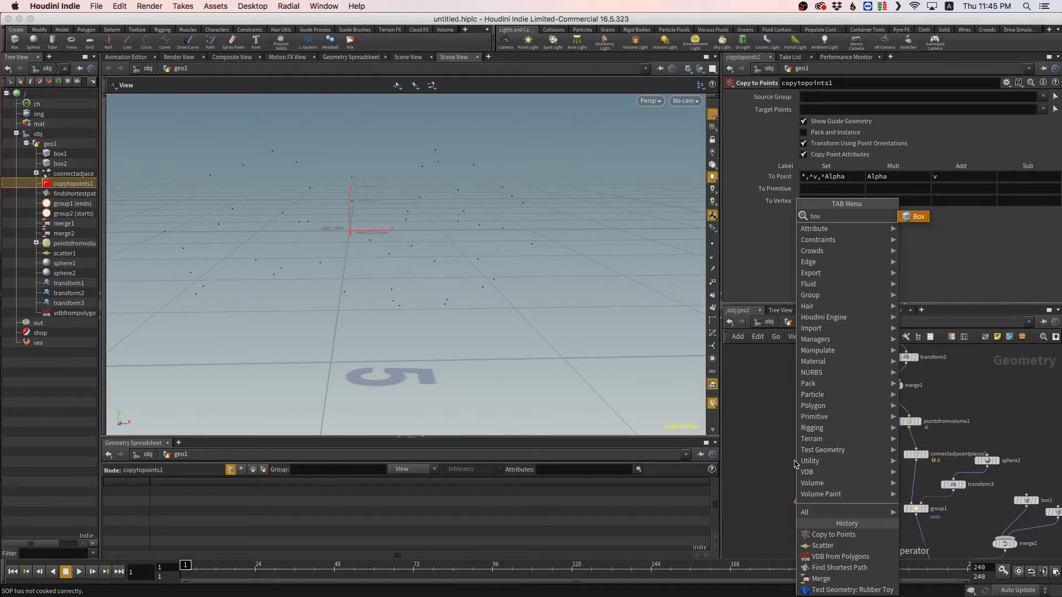
key("Return")
left_click(782, 462)
left_click(782, 468)
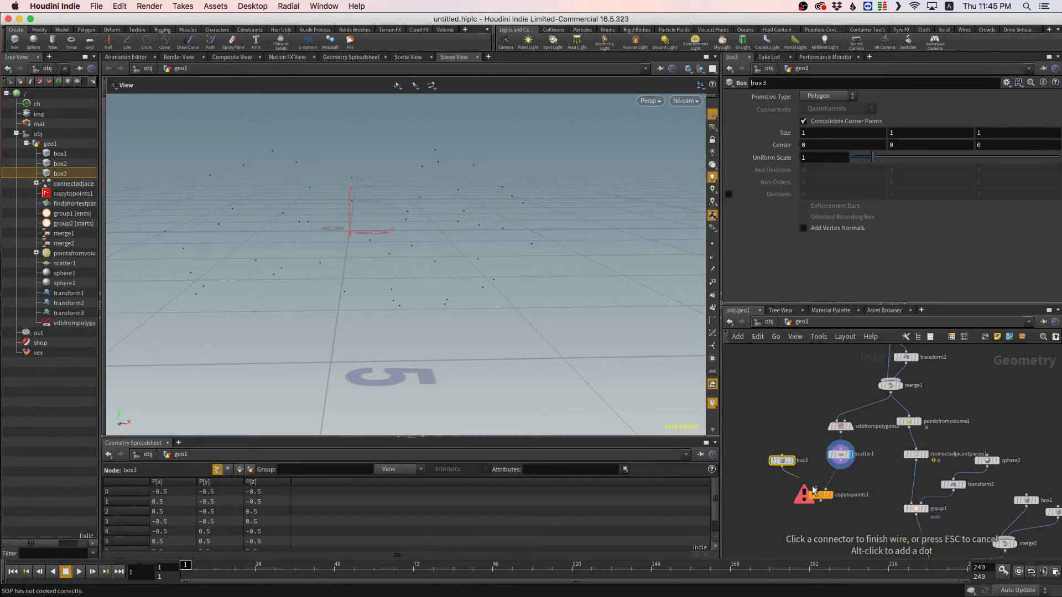
left_click(830, 495)
left_click(833, 499)
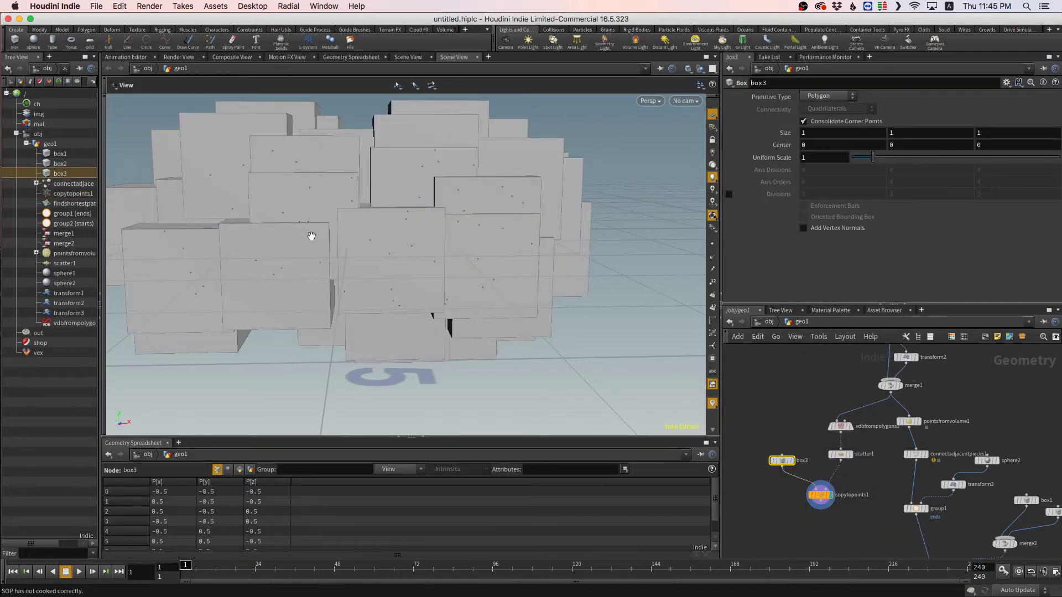
- Set the uniform scale of the copied box to 0.4
scroll(387, 249, "up", 5)
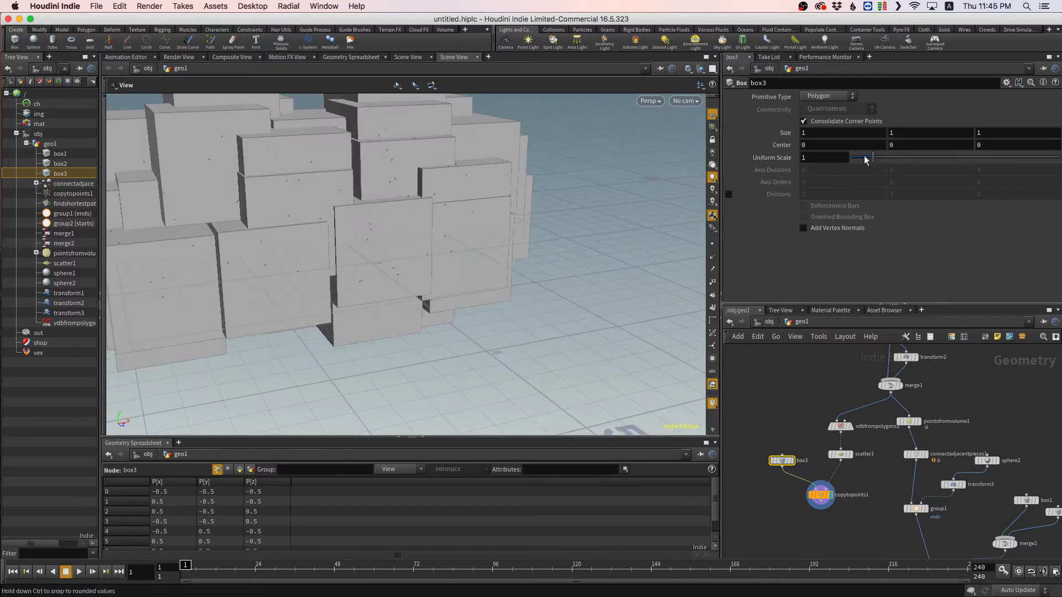
left_click_drag(873, 158, 862, 160)
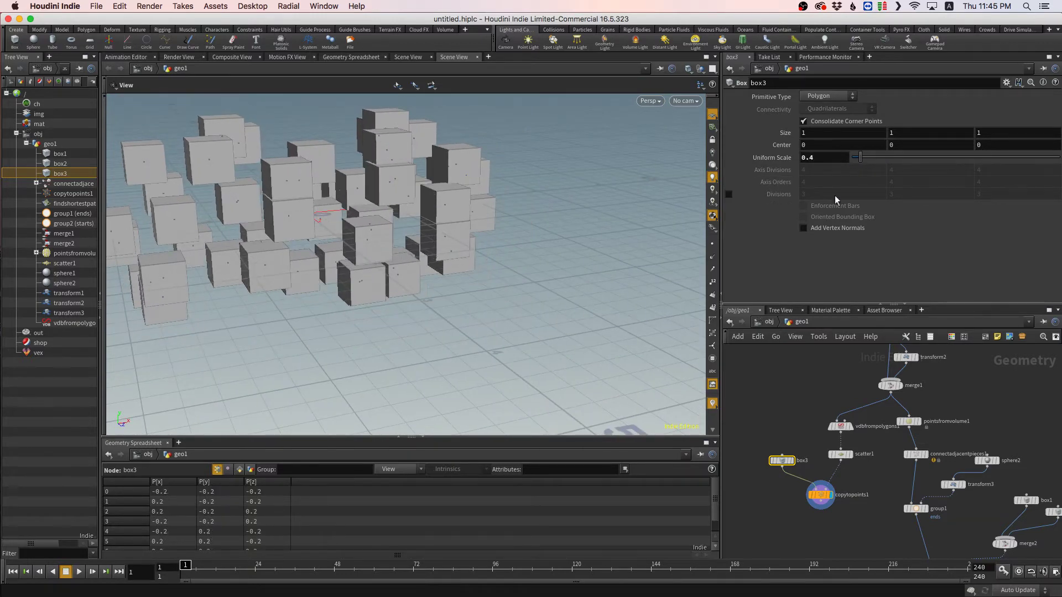
middle_click_drag(425, 279, 501, 322)
left_click_drag(501, 322, 391, 265)
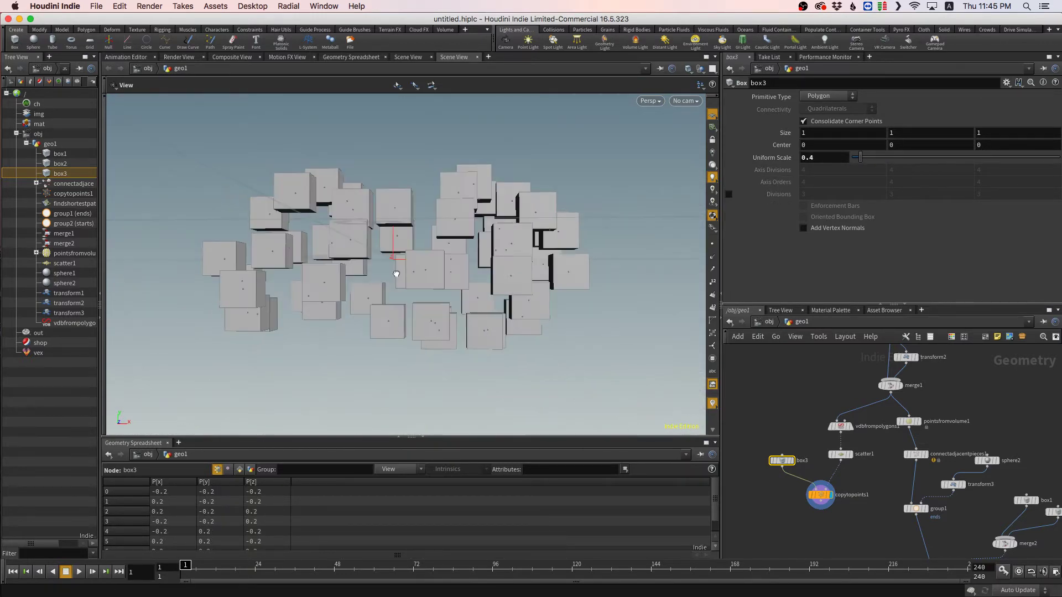
- Insert a Group node between group2 and findshortestpath1, wire copytopoints1 into its second input, and display it
left_click(813, 487)
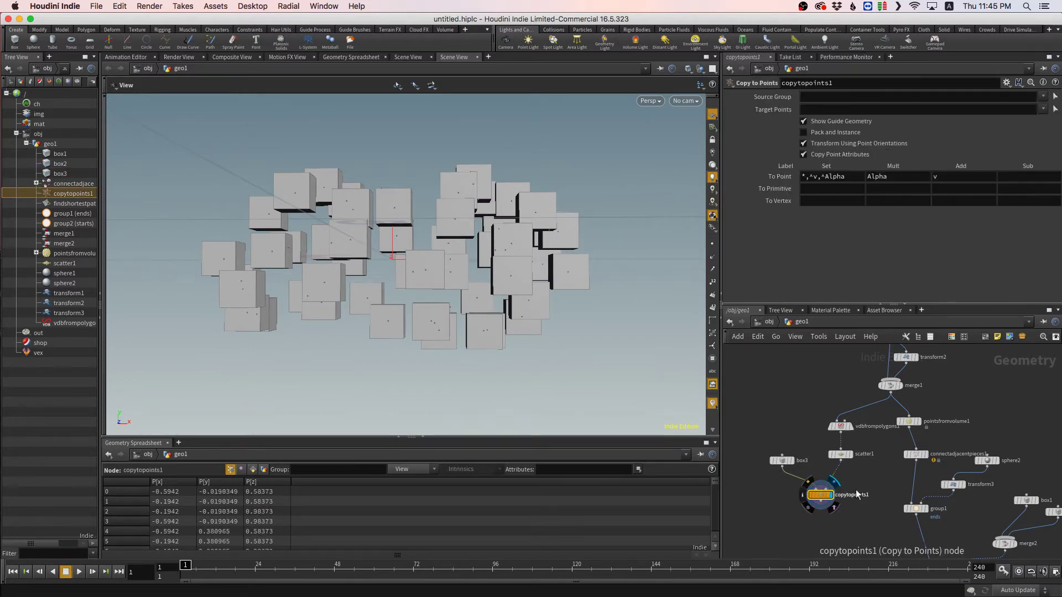
middle_click_drag(841, 455, 807, 407)
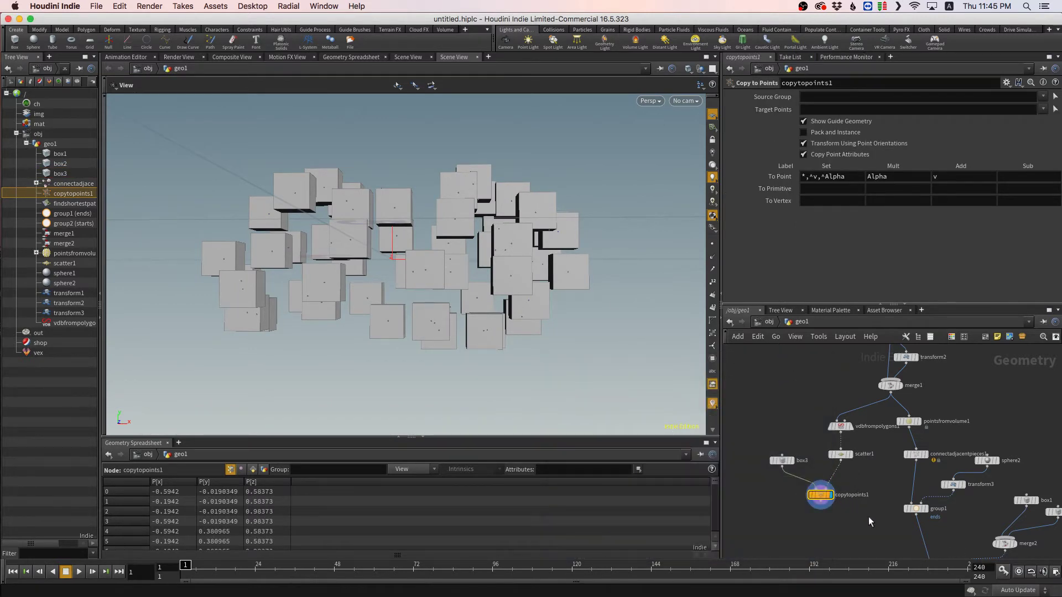
scroll(869, 522, "down", 5)
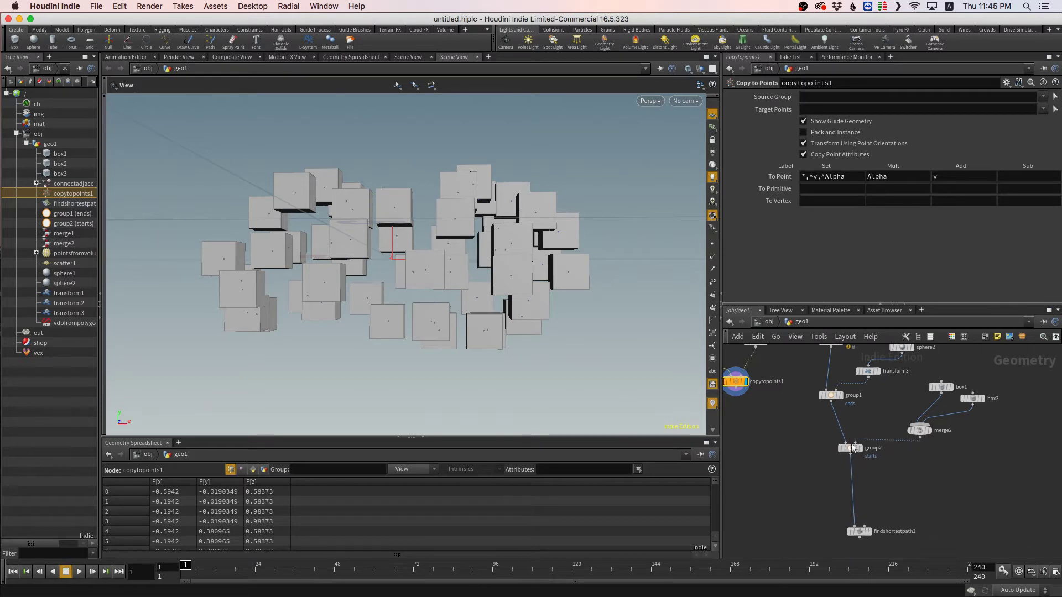
middle_click_drag(867, 462, 907, 488)
key("Tab")
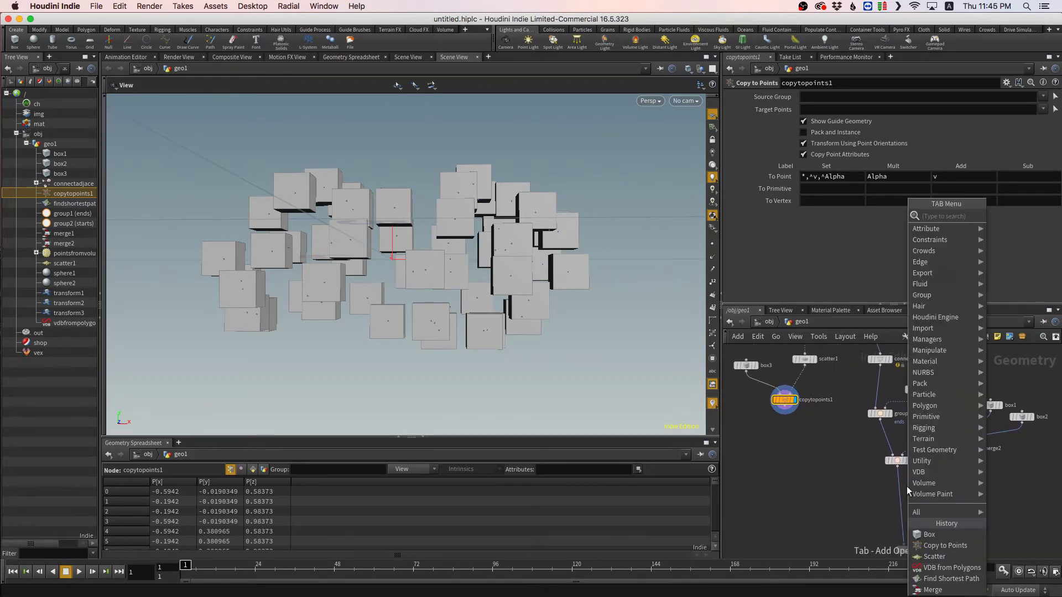
type("group")
key("Return")
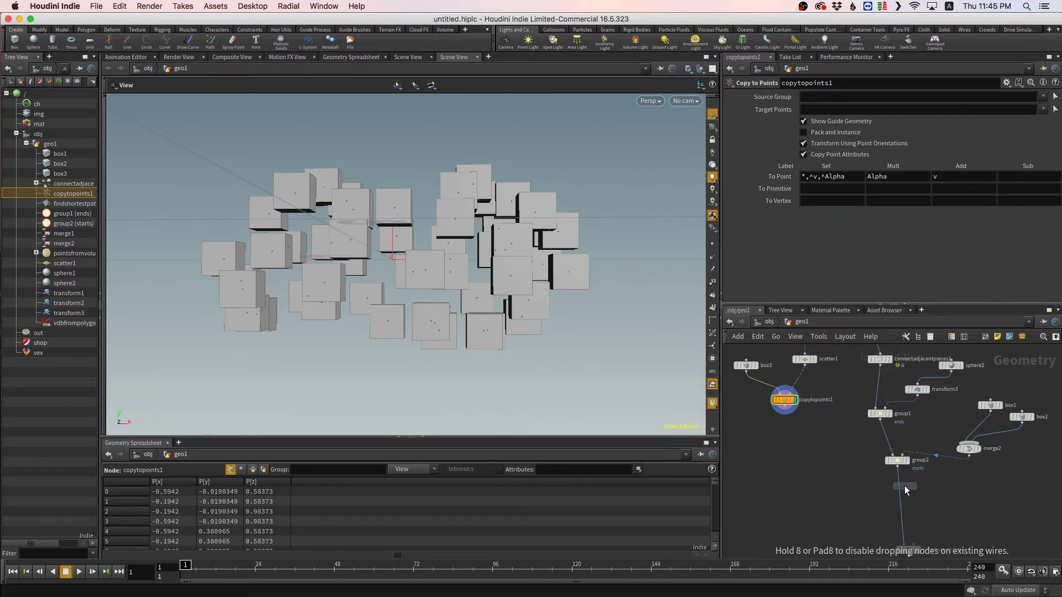
left_click(908, 500)
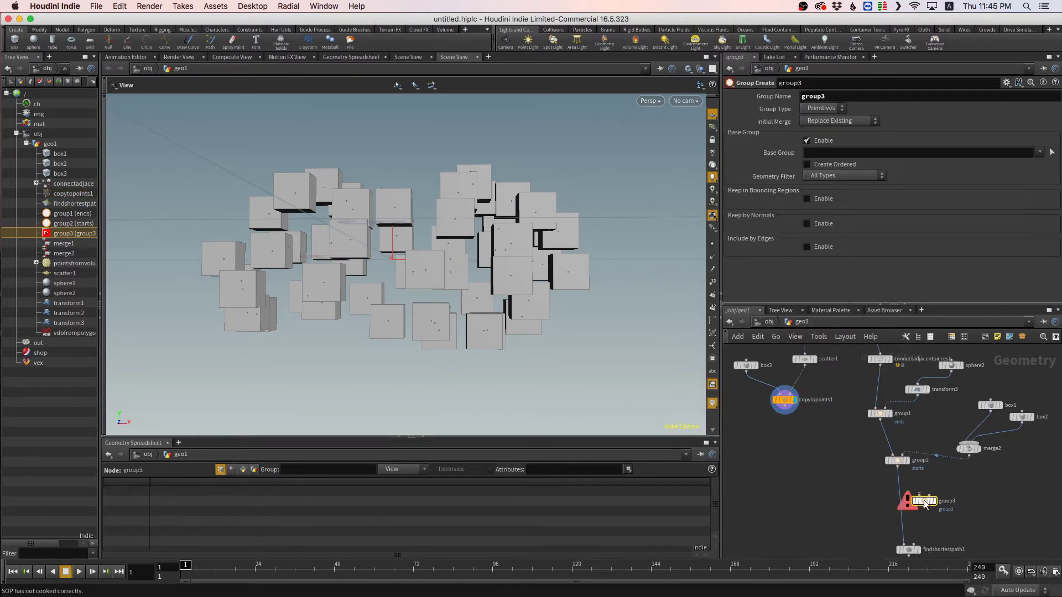
left_click(785, 412)
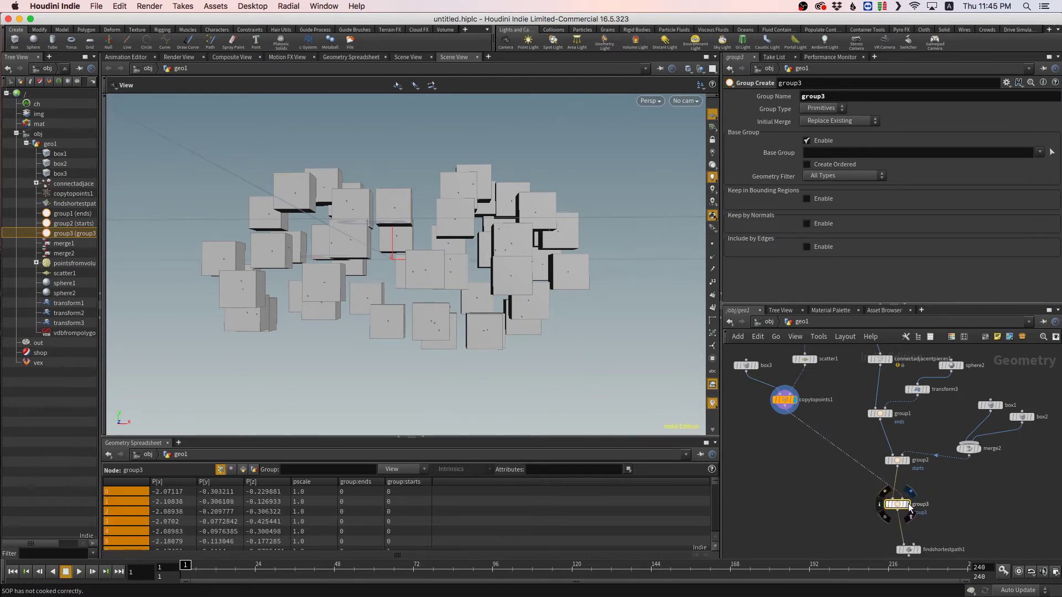
left_click(909, 505)
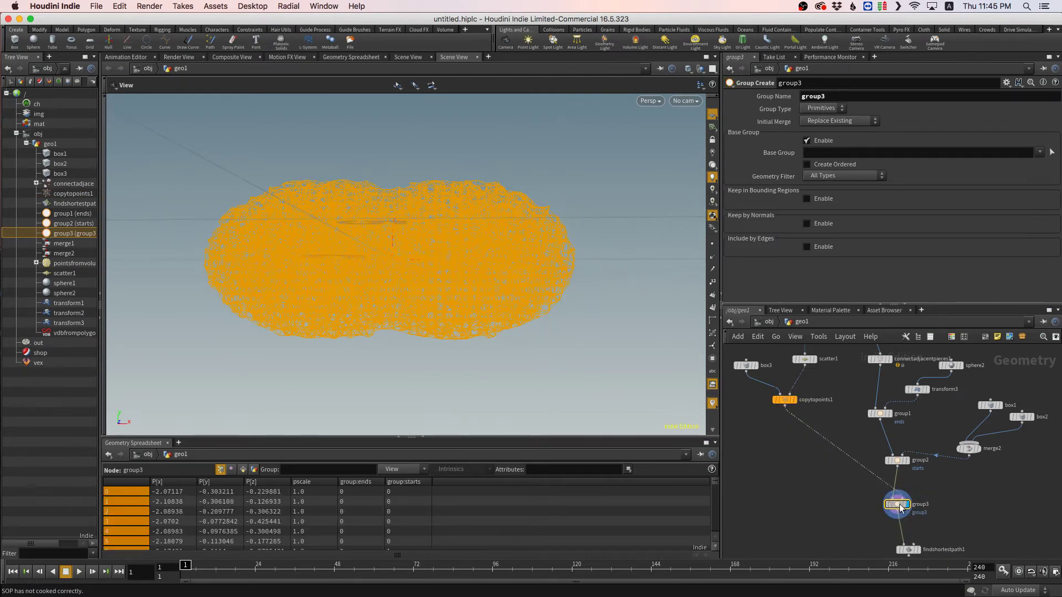
- Name the group of the group3 node avoid
double_click(824, 97)
type("av")
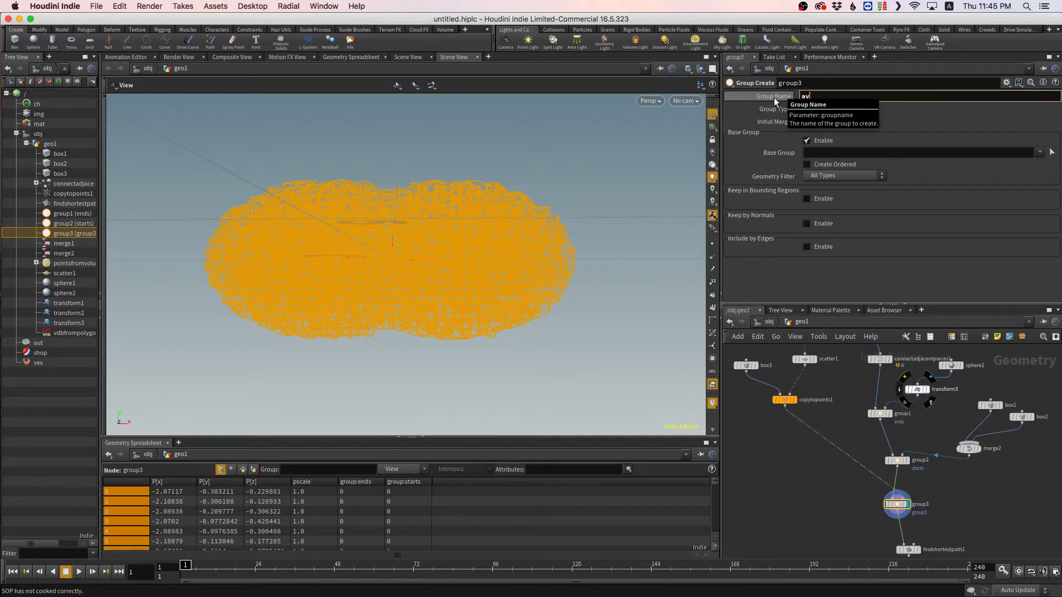
type("oid")
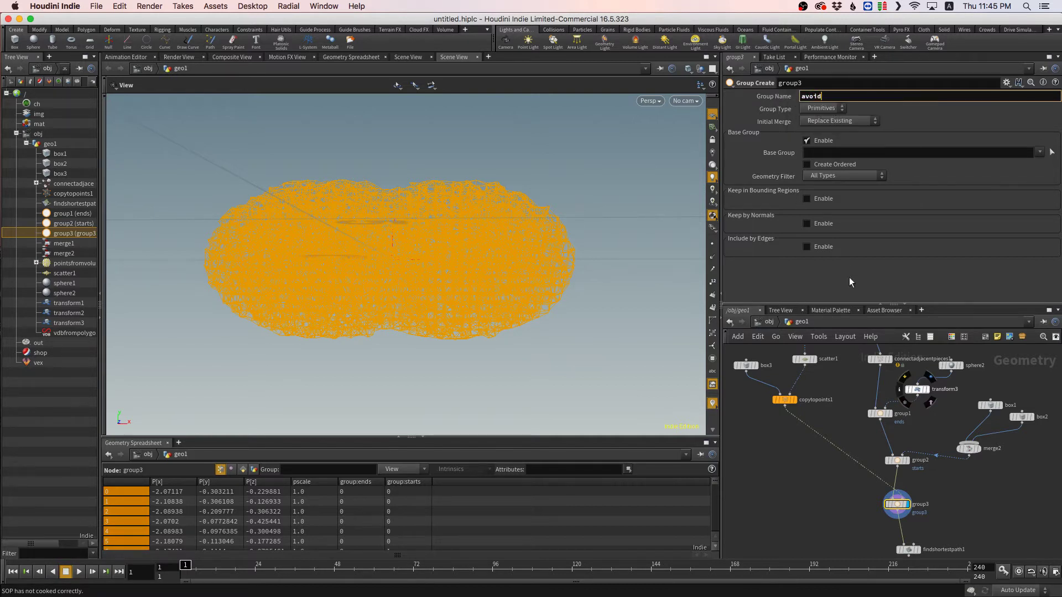
key("Return")
left_click(839, 175)
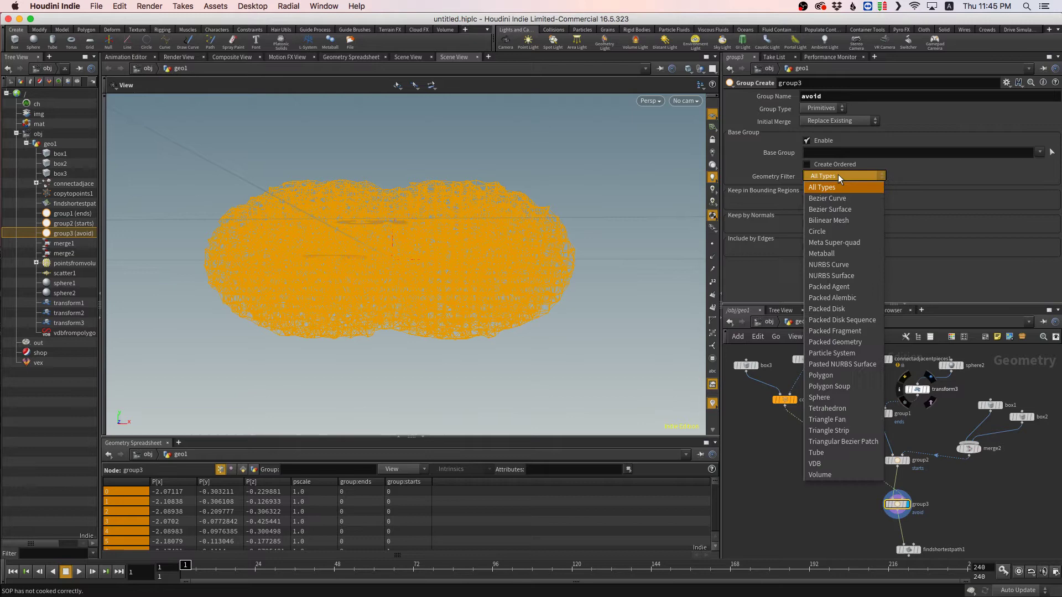
left_click(744, 232)
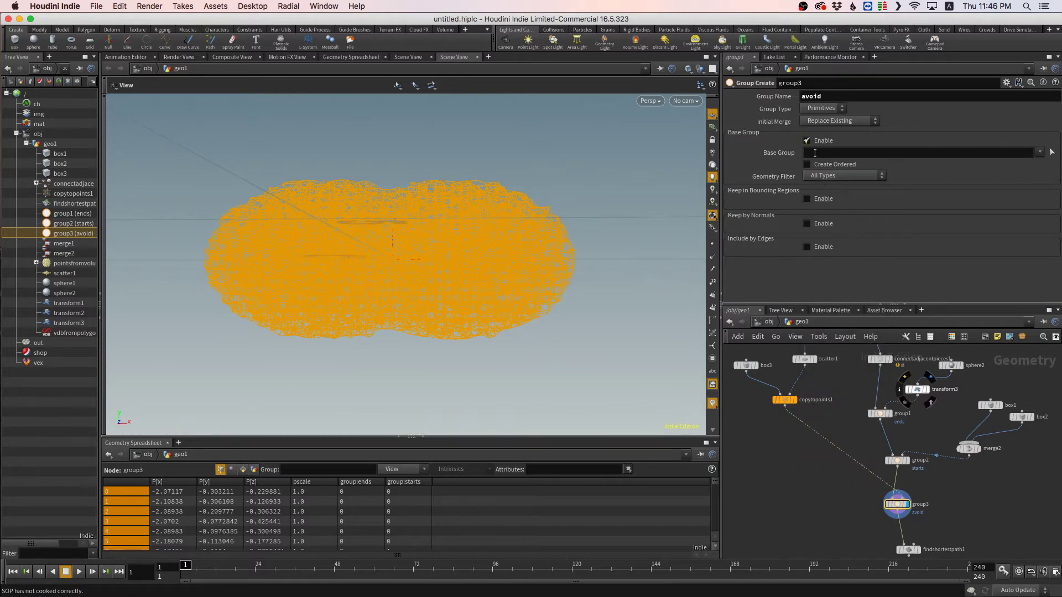
- Restrict the avoid group to bounding regions using Bounding Object (points only), with Points as the group type
left_click(807, 198)
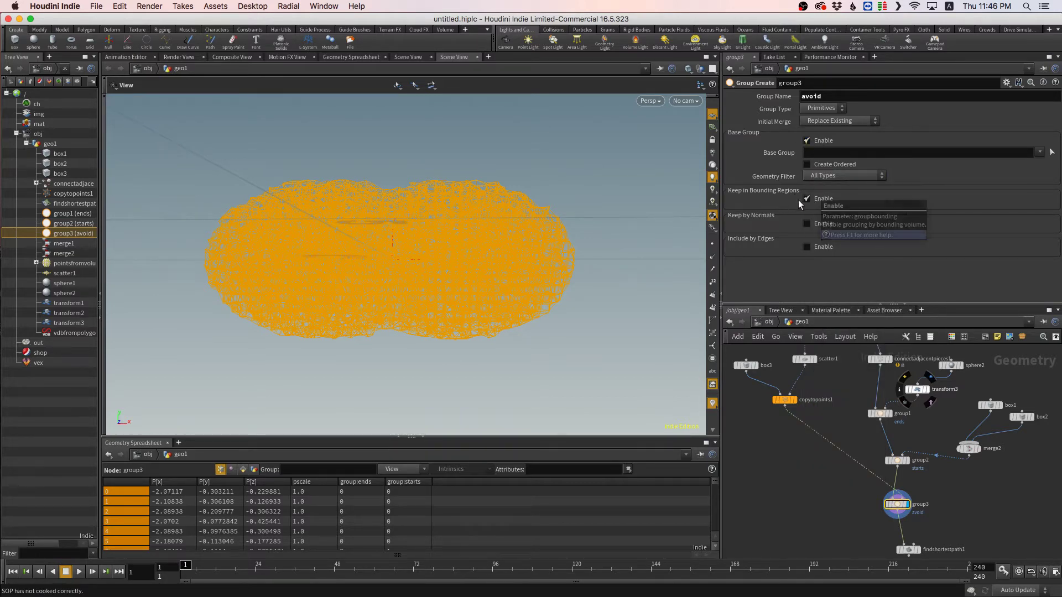
left_click(848, 210)
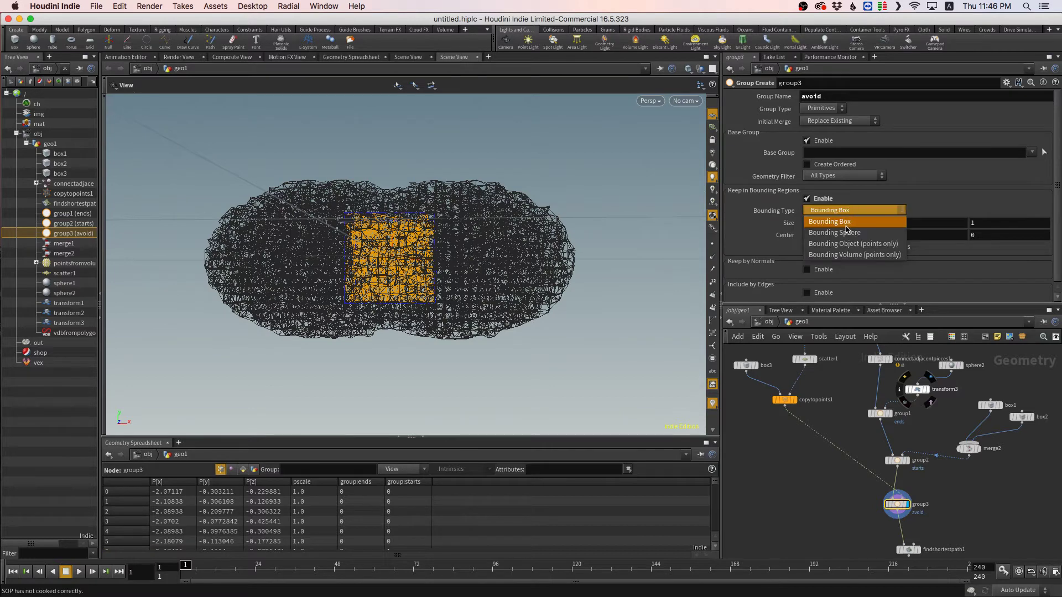
left_click(851, 244)
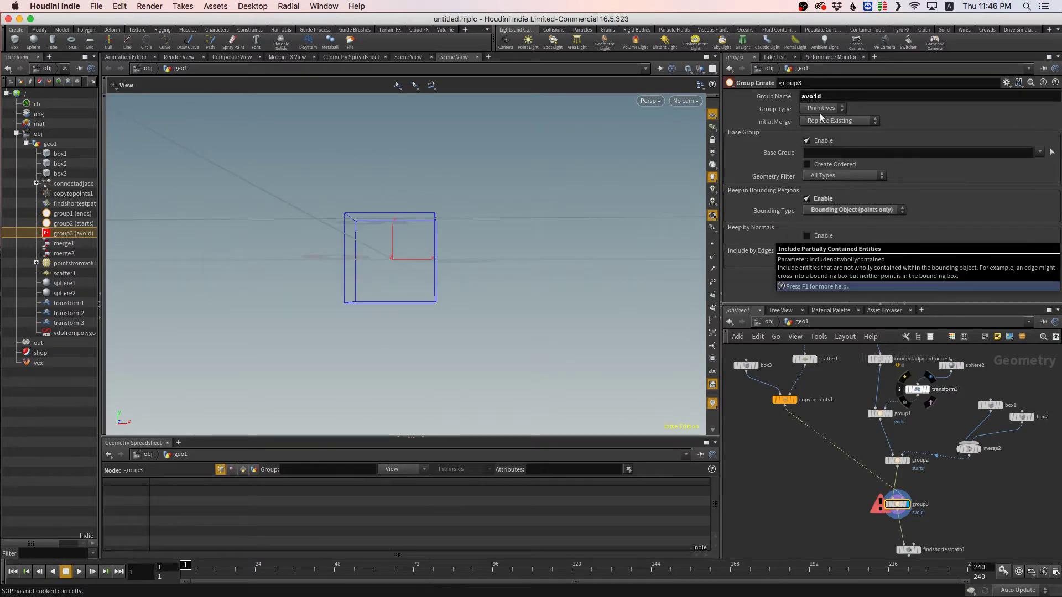
left_click(822, 108)
left_click(820, 143)
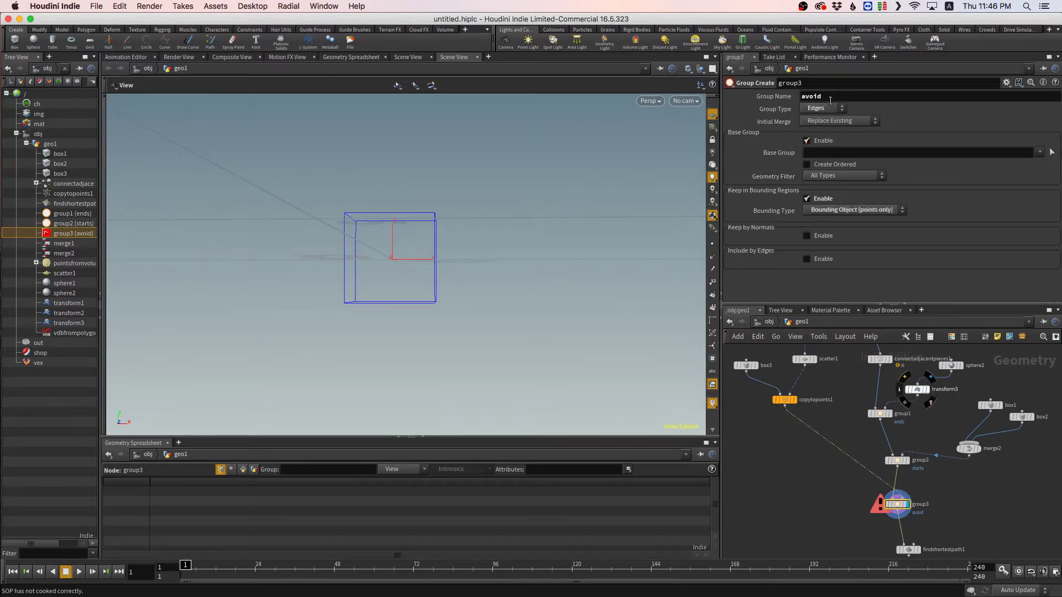
left_click(822, 109)
left_click(819, 130)
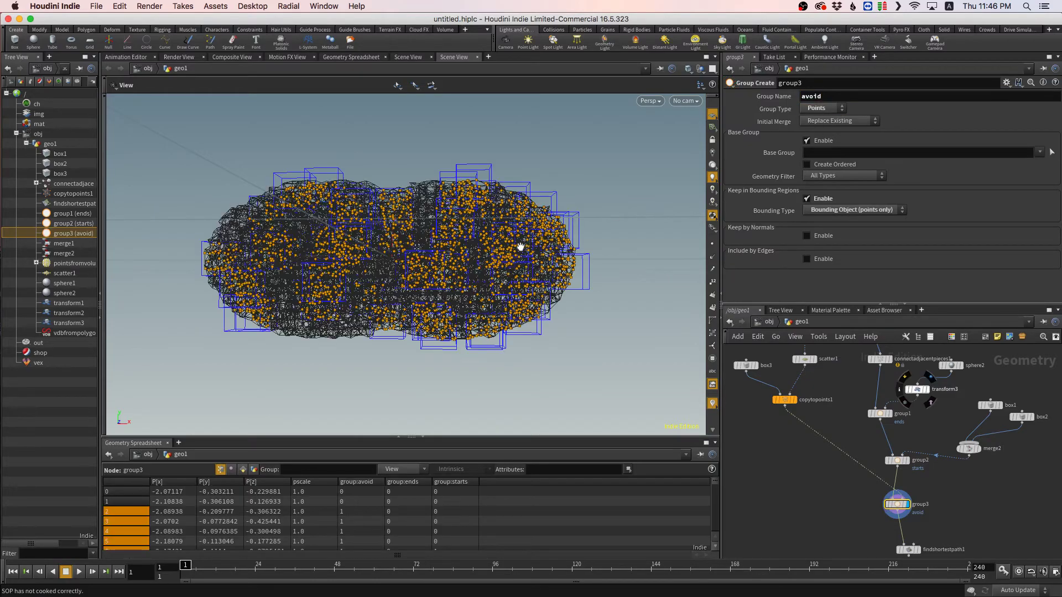
left_click_drag(483, 247, 603, 296)
right_click_drag(350, 277, 403, 269)
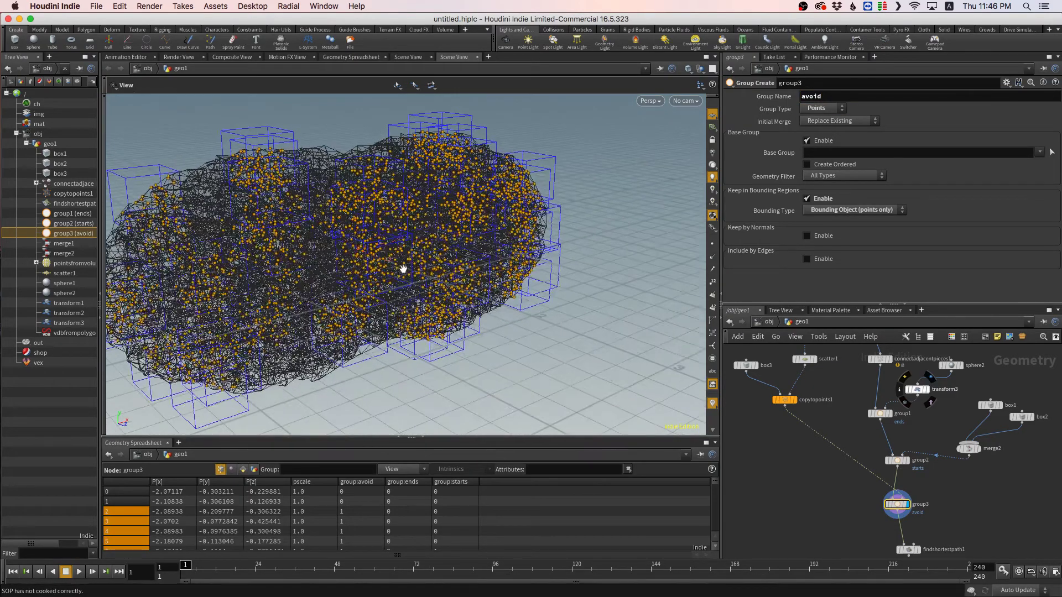
left_click_drag(403, 269, 447, 280)
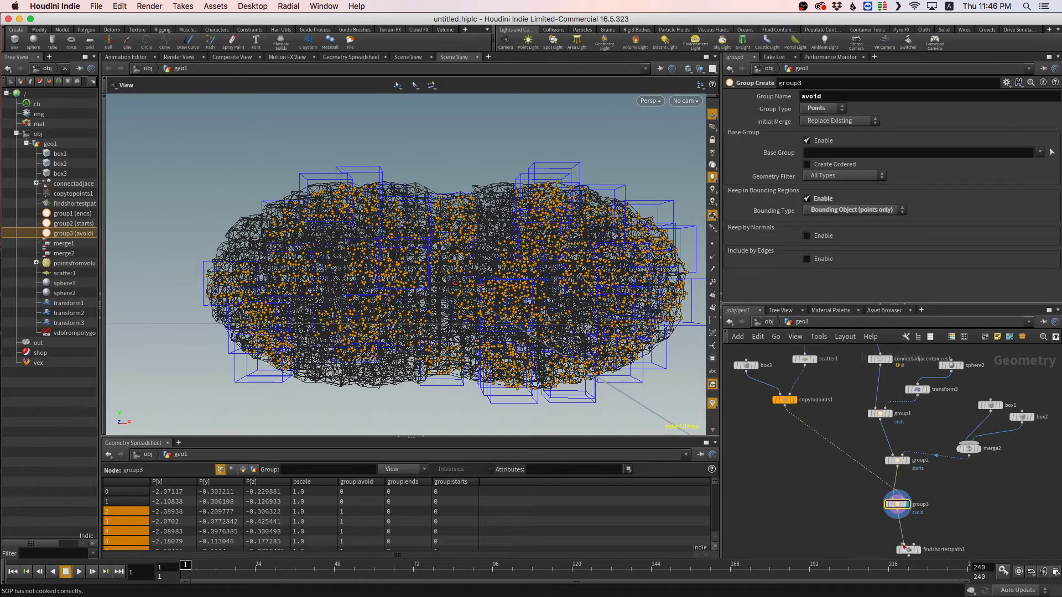
- Display the Find Shortest Path node and check which groups are offered for its Edges to Avoid
left_click(907, 549)
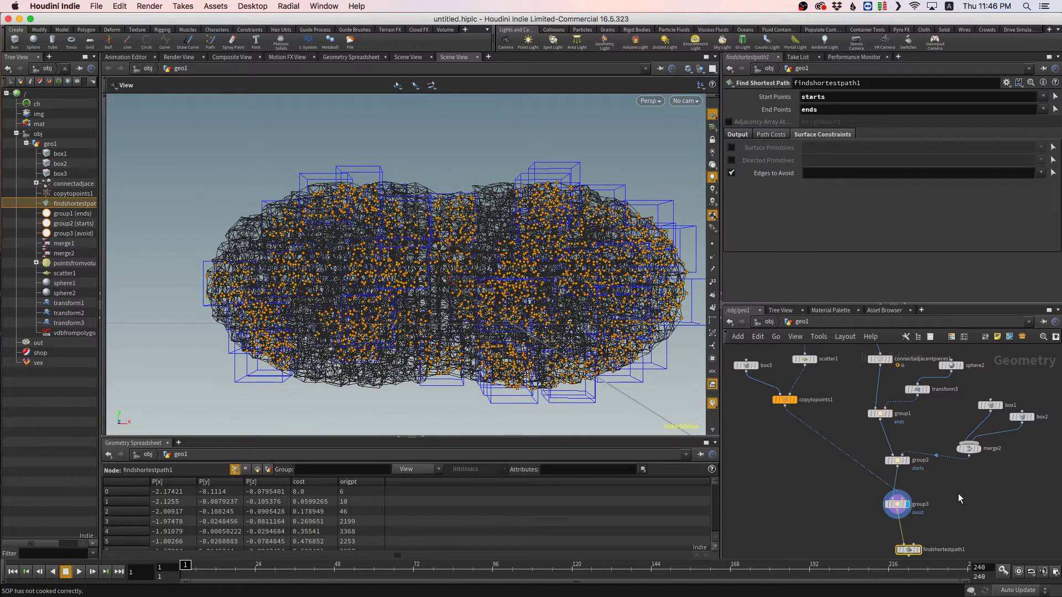
middle_click_drag(987, 479, 952, 453)
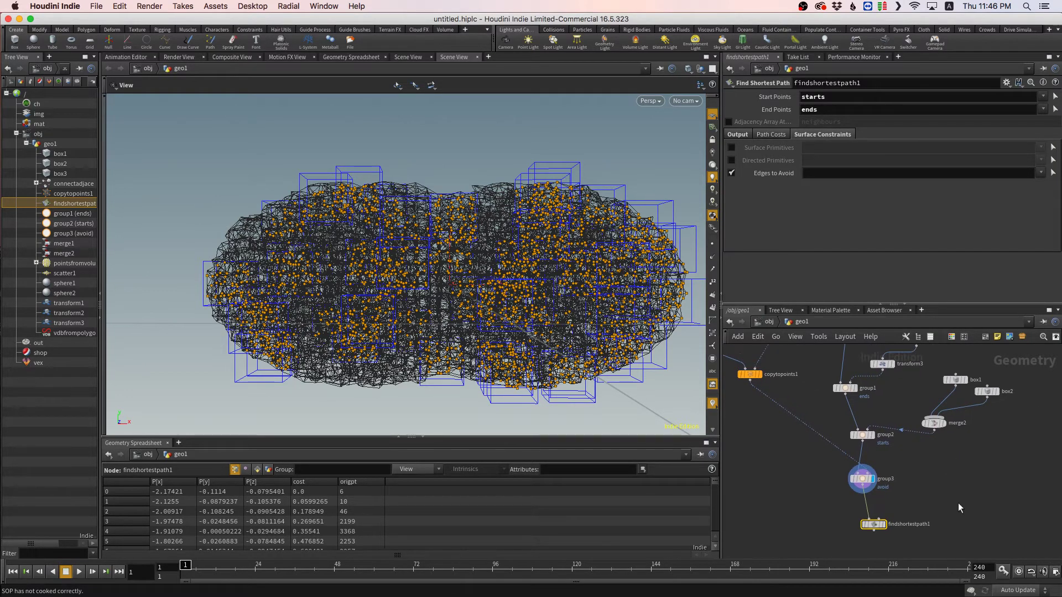
left_click(881, 525)
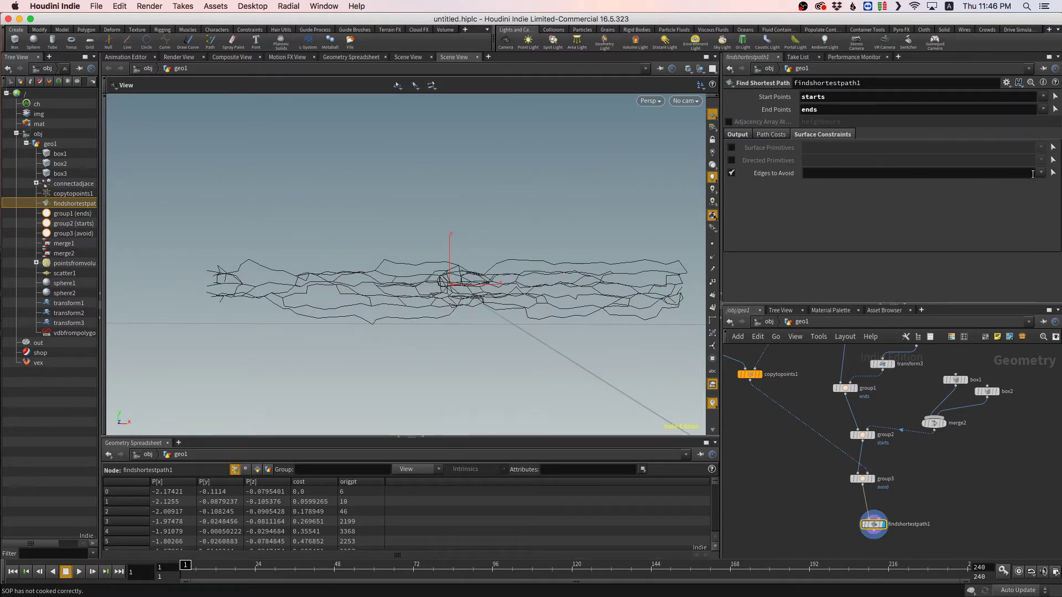
left_click(1041, 173)
left_click(959, 216)
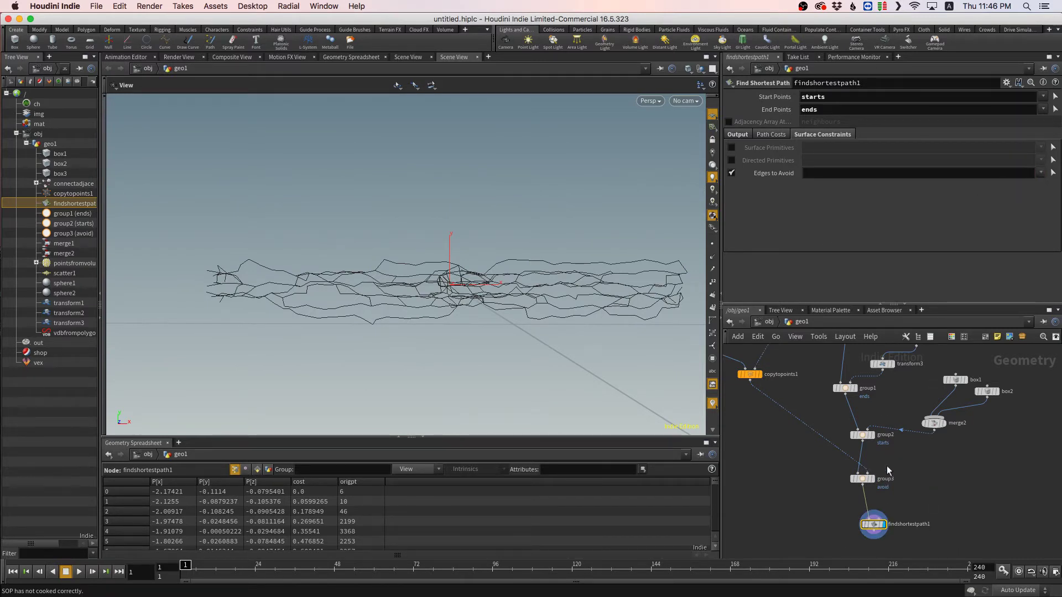
- Insert a Group Promote node between group3 and findshortestpath1
left_click(862, 479)
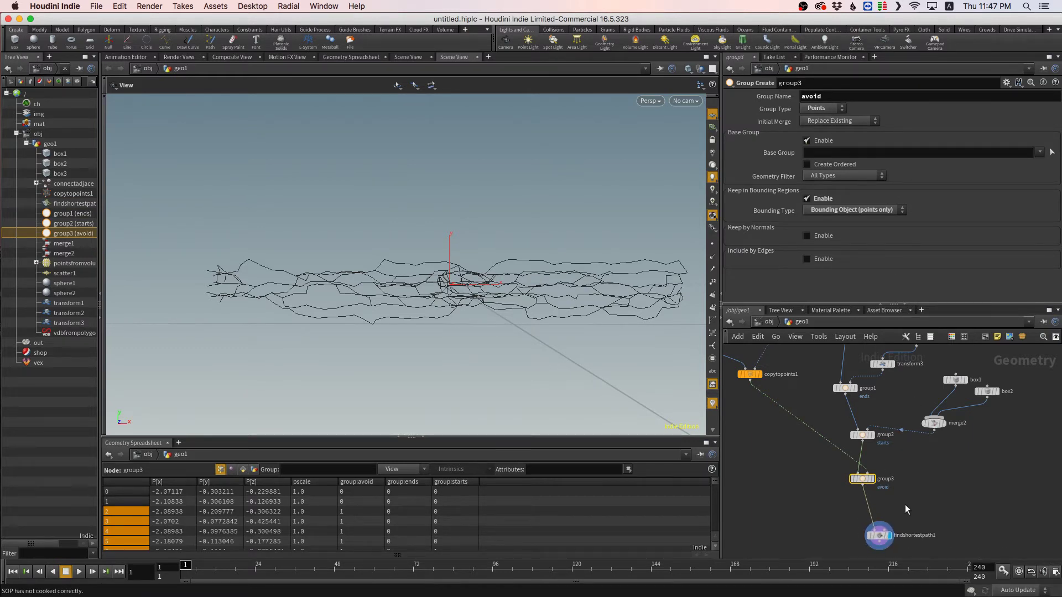
key("Tab")
type("grouppro")
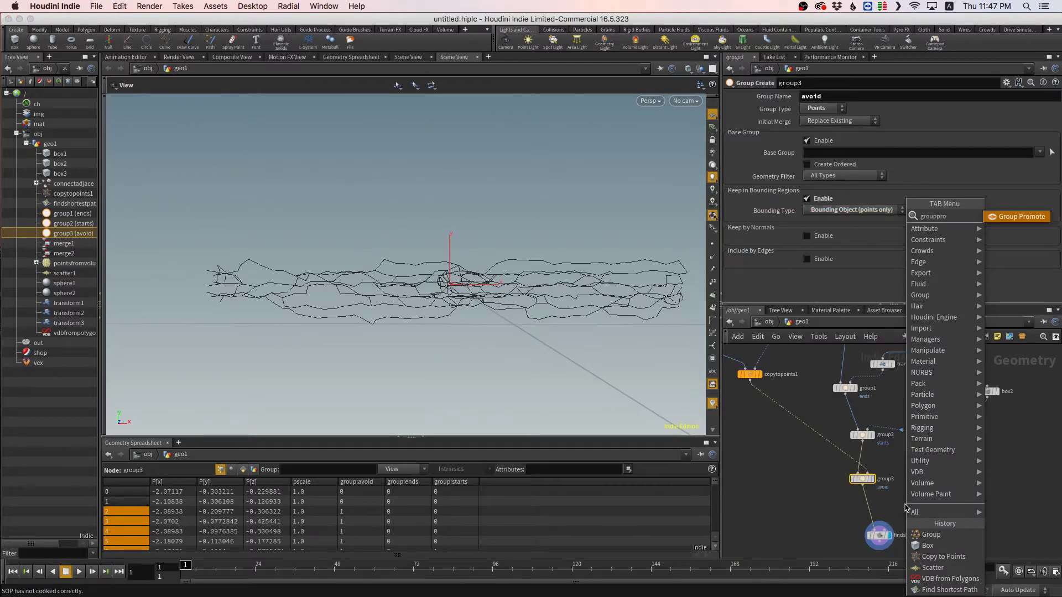
key("Return")
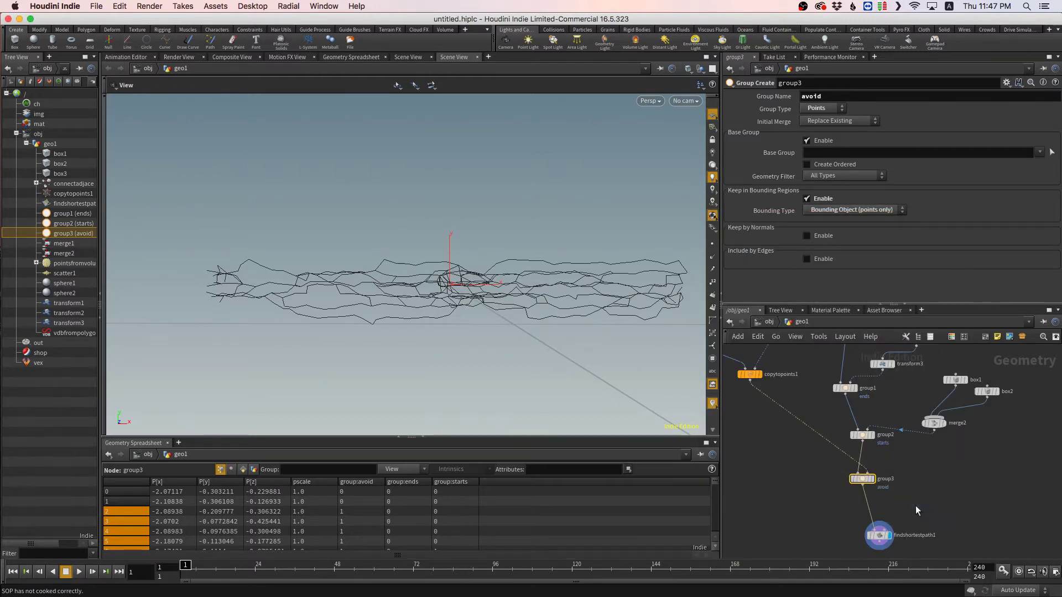
left_click(907, 505)
left_click_drag(890, 505, 864, 505)
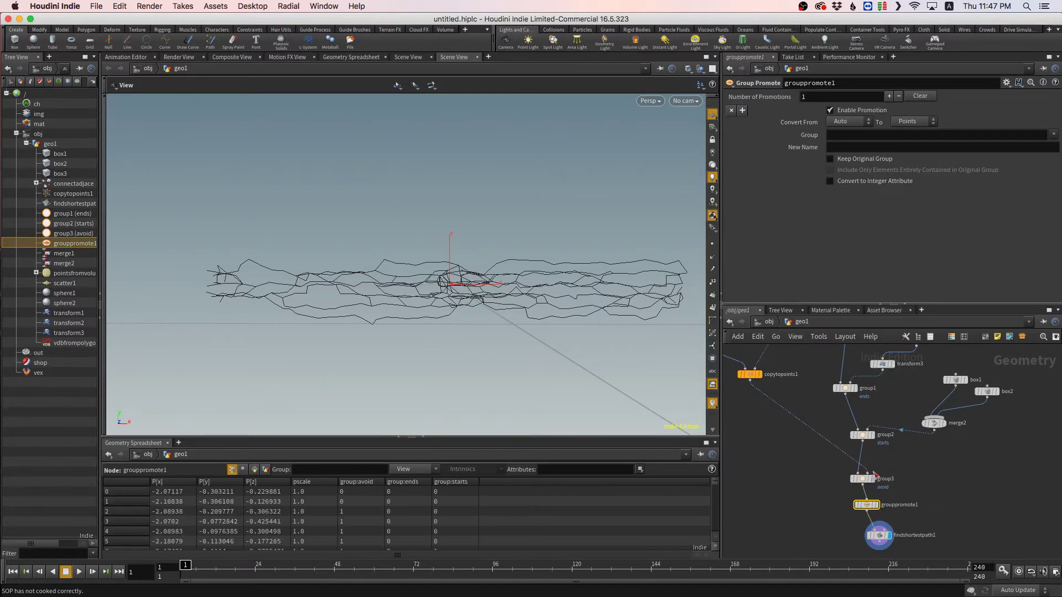
- Configure grouppromote1 to convert the avoid group from Points to Edges
left_click(864, 478)
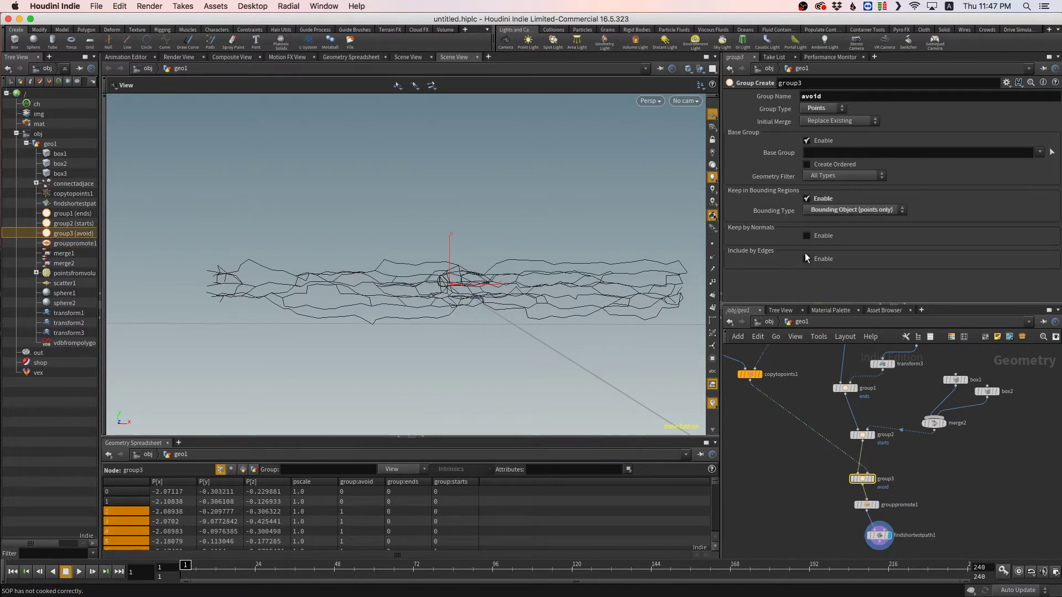
left_click(867, 505)
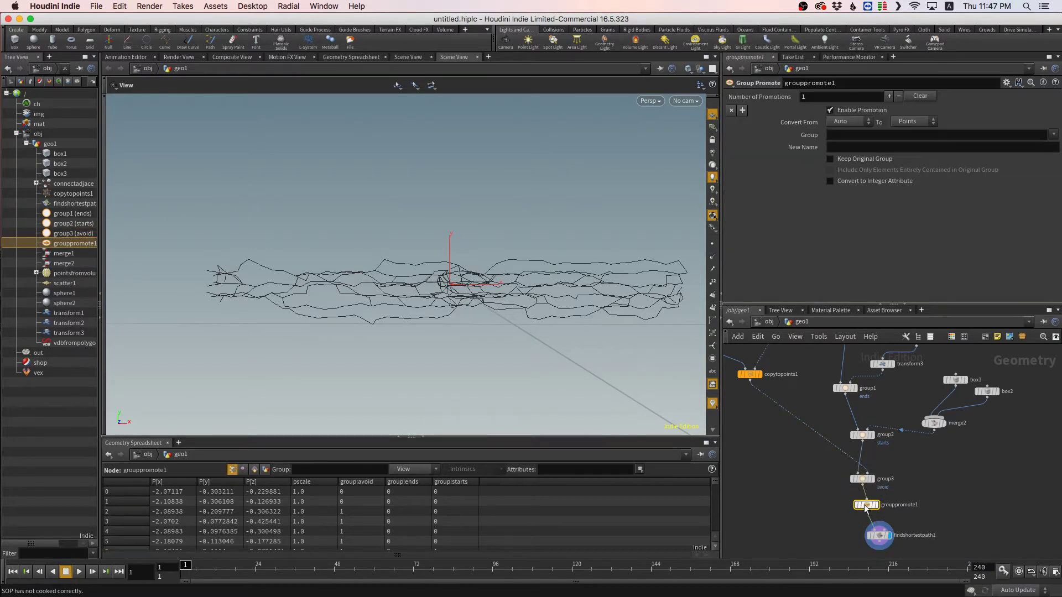
left_click(851, 121)
left_click(847, 155)
left_click(922, 123)
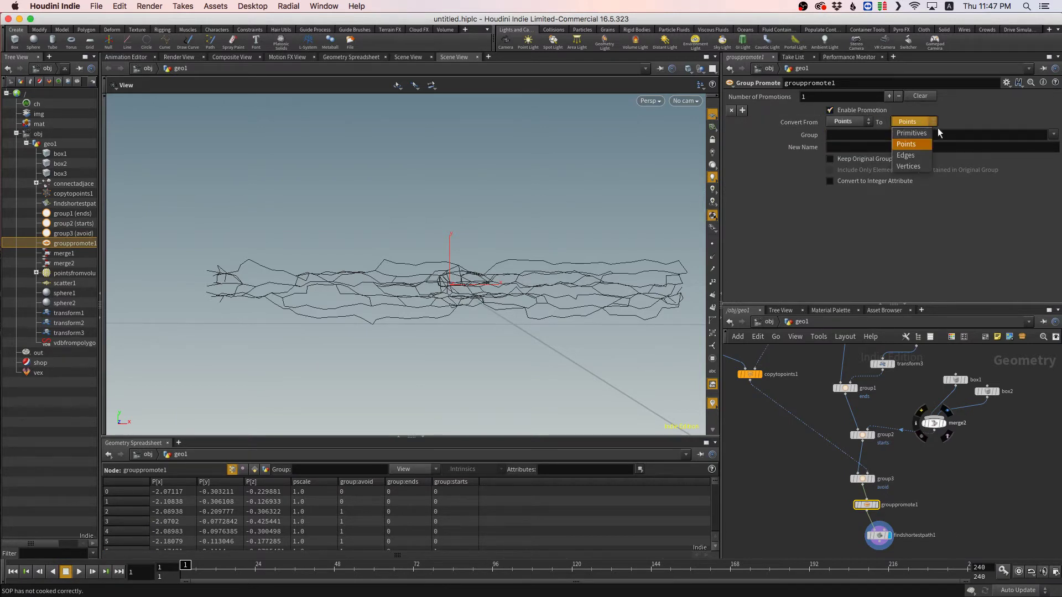
left_click(920, 156)
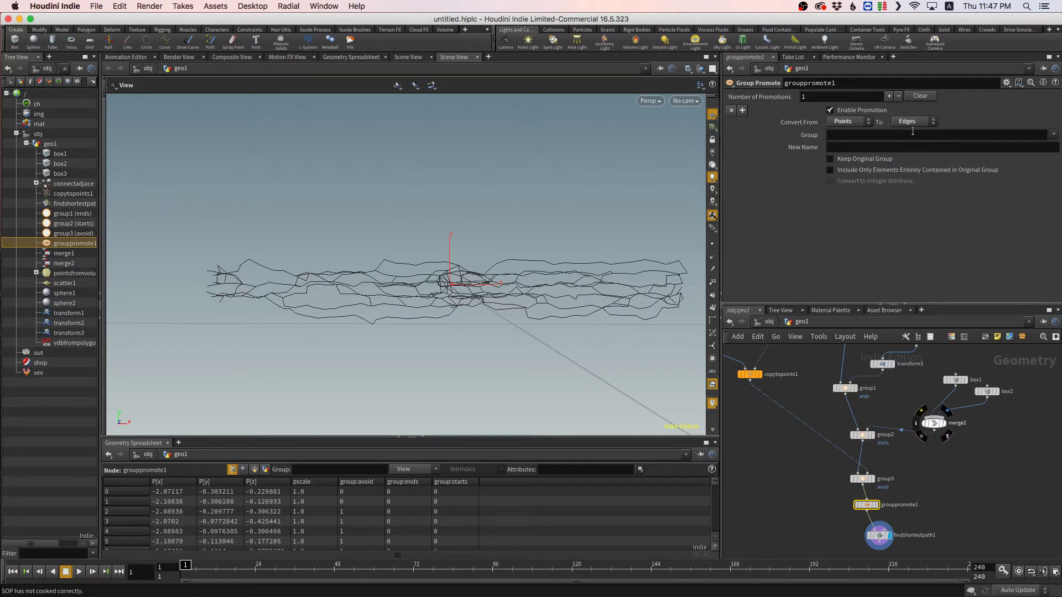
left_click(1053, 136)
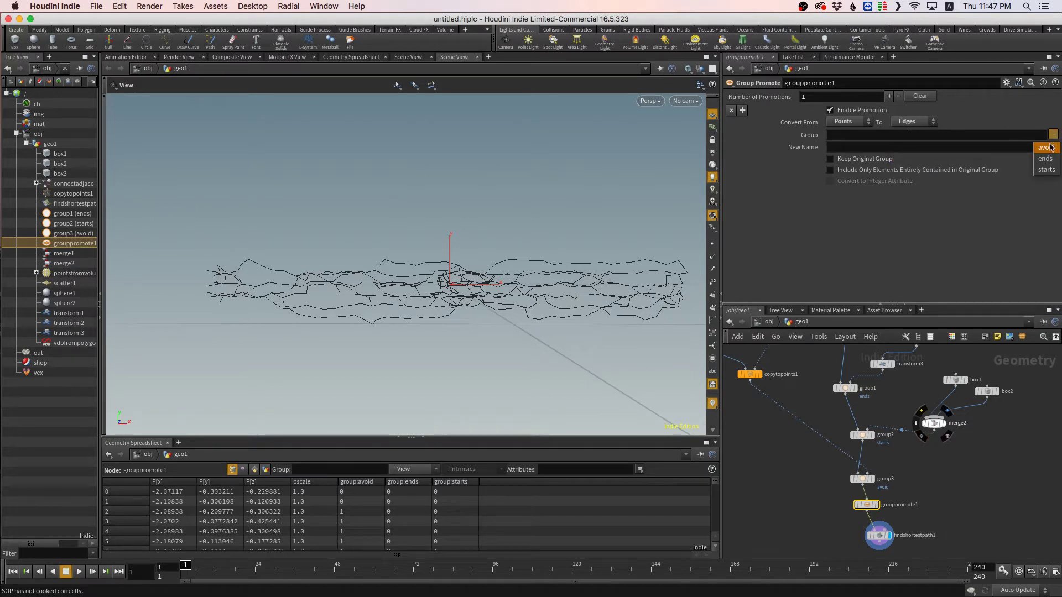
left_click(1053, 147)
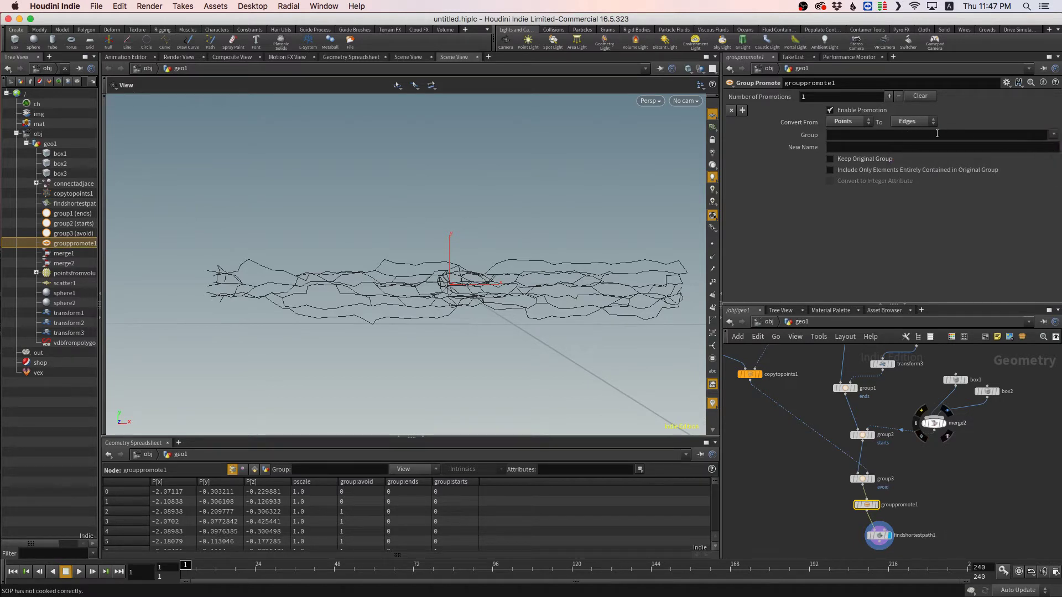
left_click(850, 148)
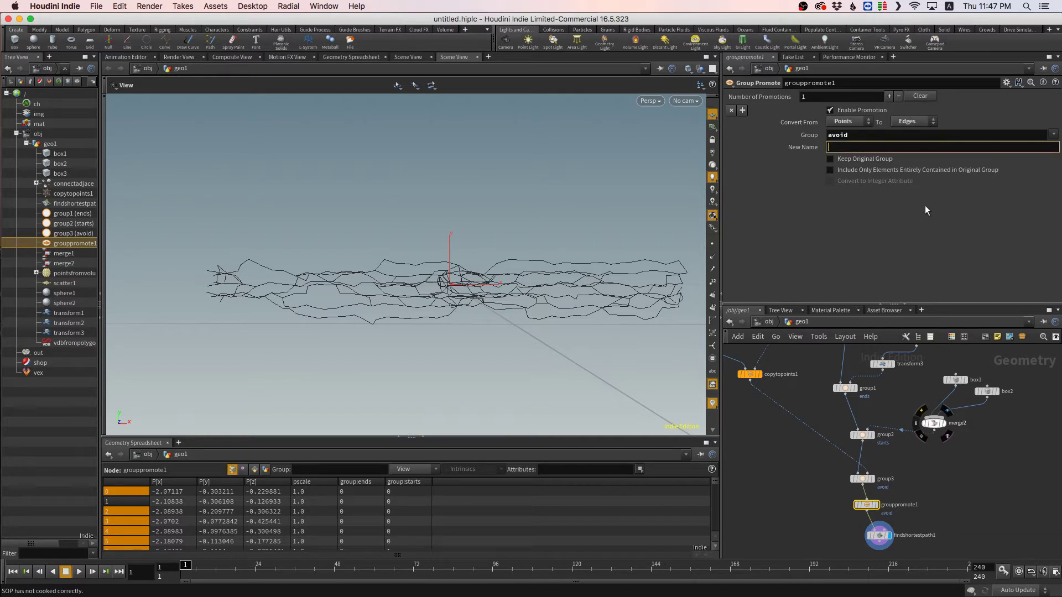
- Inspect grouppromote1's primitive, vertex, detail and point data in the geometry spreadsheet for the avoid group
left_click(253, 469)
left_click(244, 472)
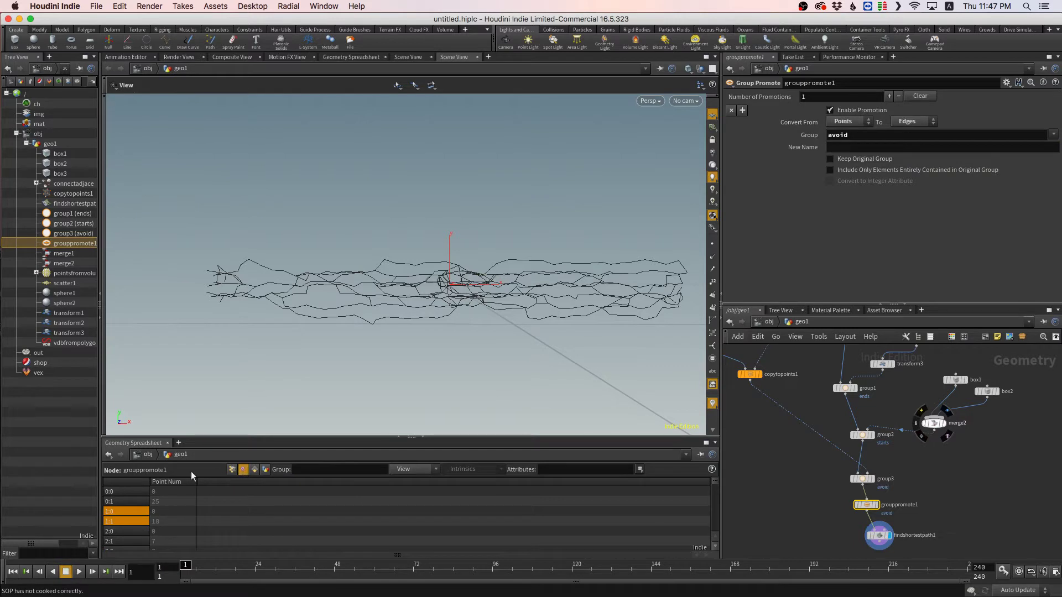
left_click(266, 470)
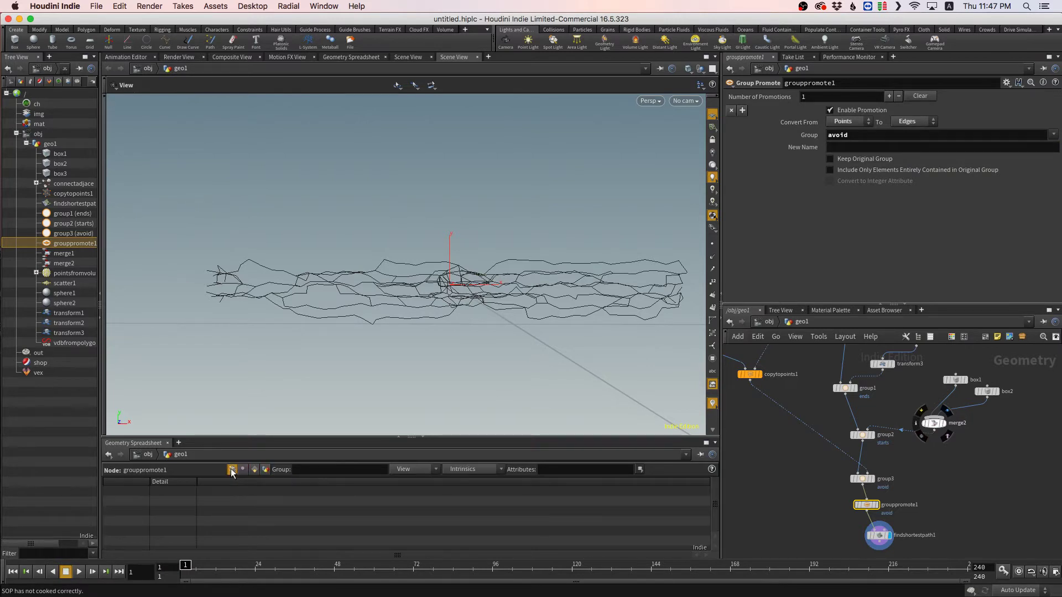
left_click(233, 470)
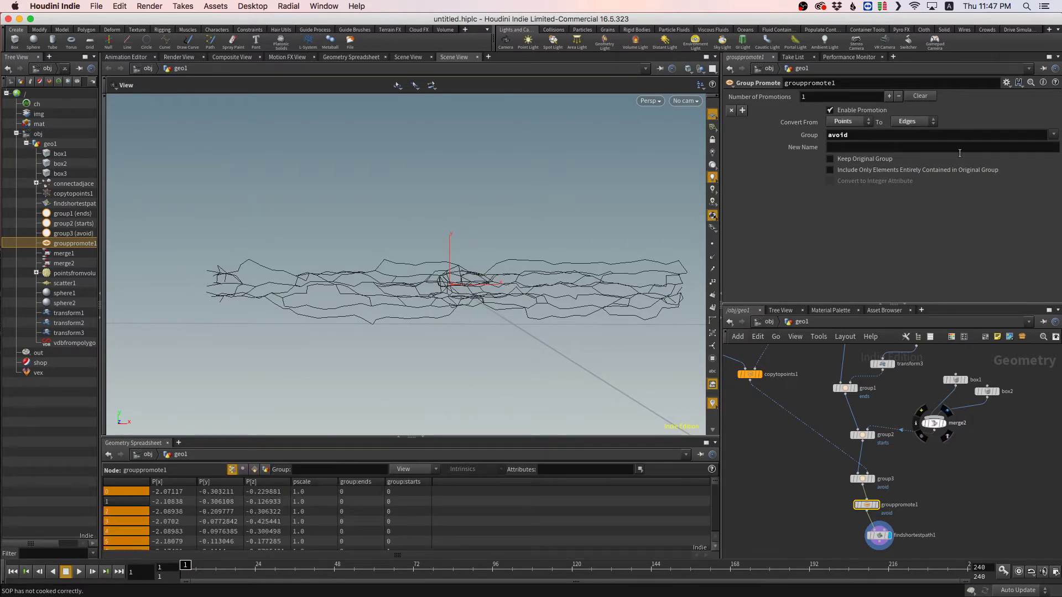
- Set Edges to Avoid on the Find Shortest Path node to the avoid group
left_click(875, 531)
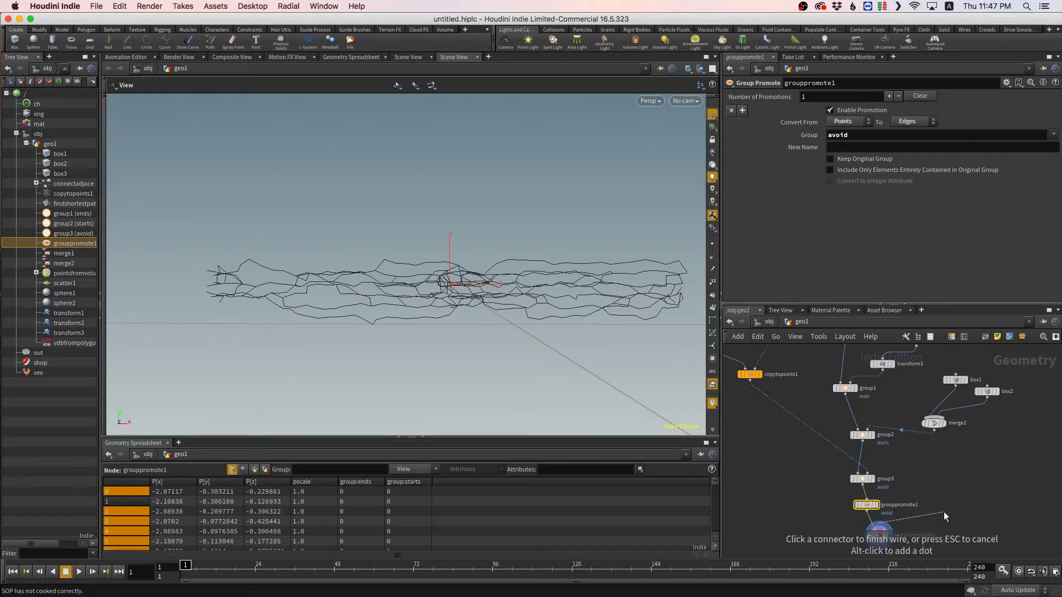
left_click(881, 537)
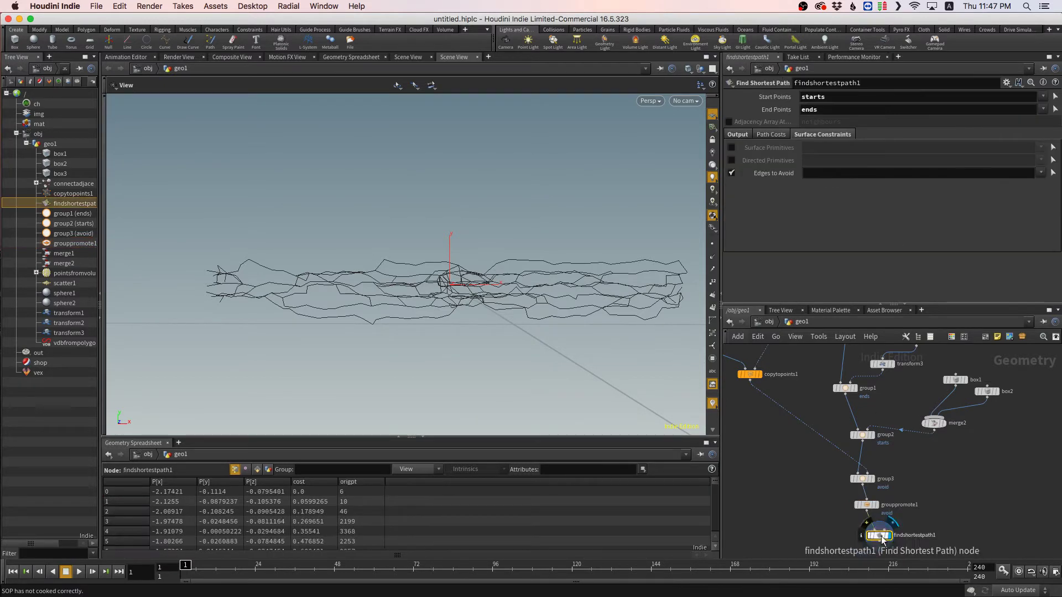
left_click(1041, 173)
left_click(969, 198)
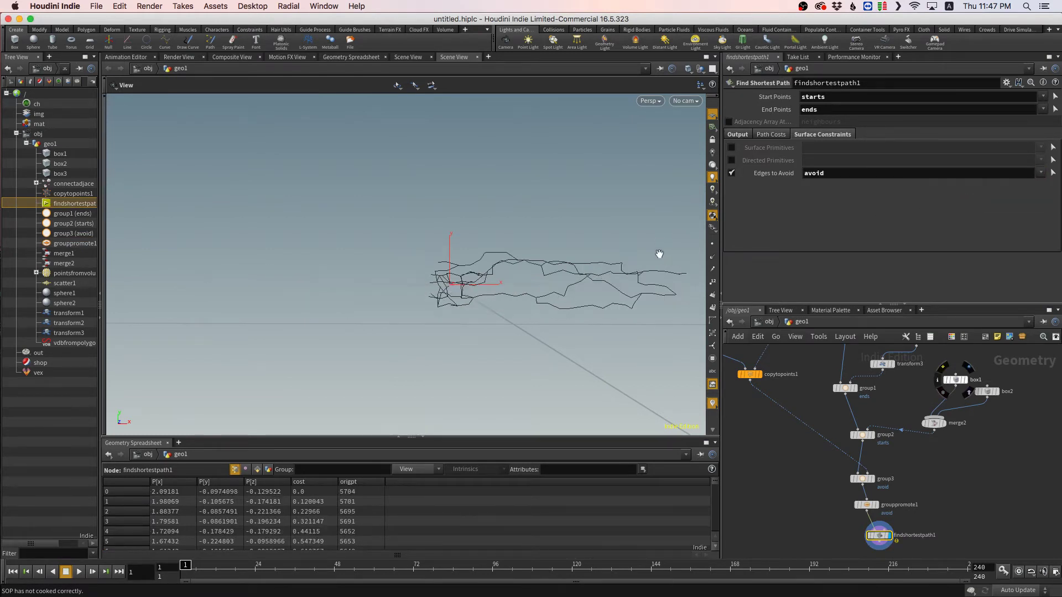
left_click_drag(463, 288, 486, 310)
- Reduce box3's Uniform Scale to 0.24, displaying copytopoints1 to judge the size of the scattered boxes
middle_click_drag(798, 389, 881, 459)
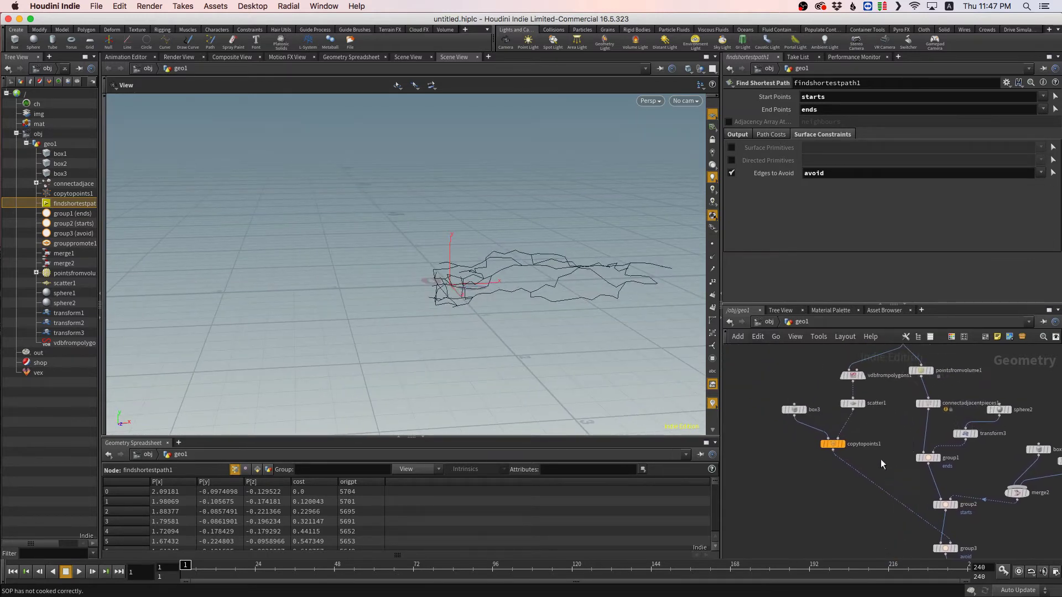
left_click(794, 409)
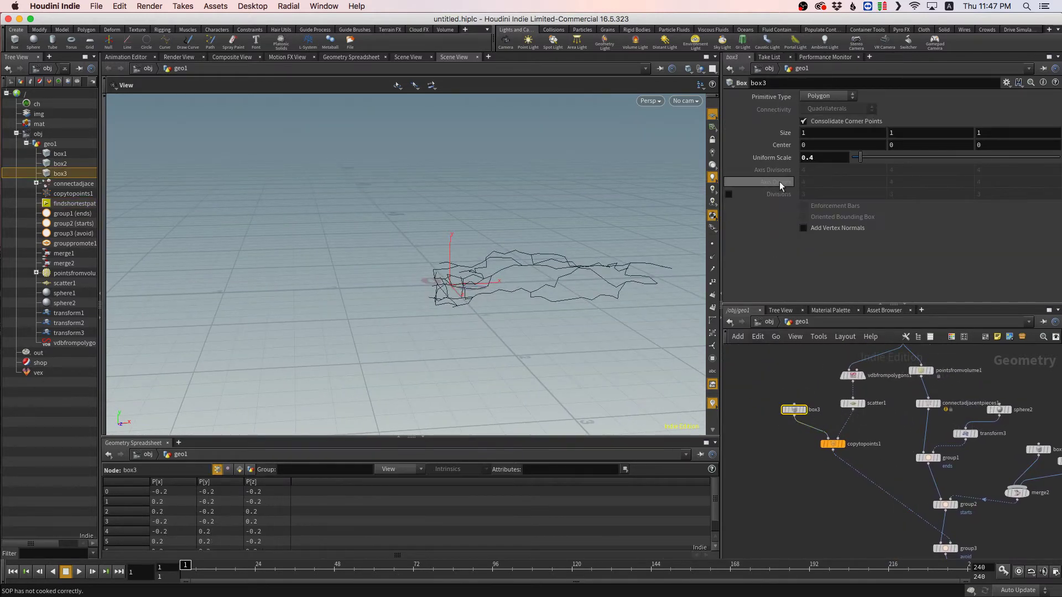
left_click_drag(858, 157, 856, 157)
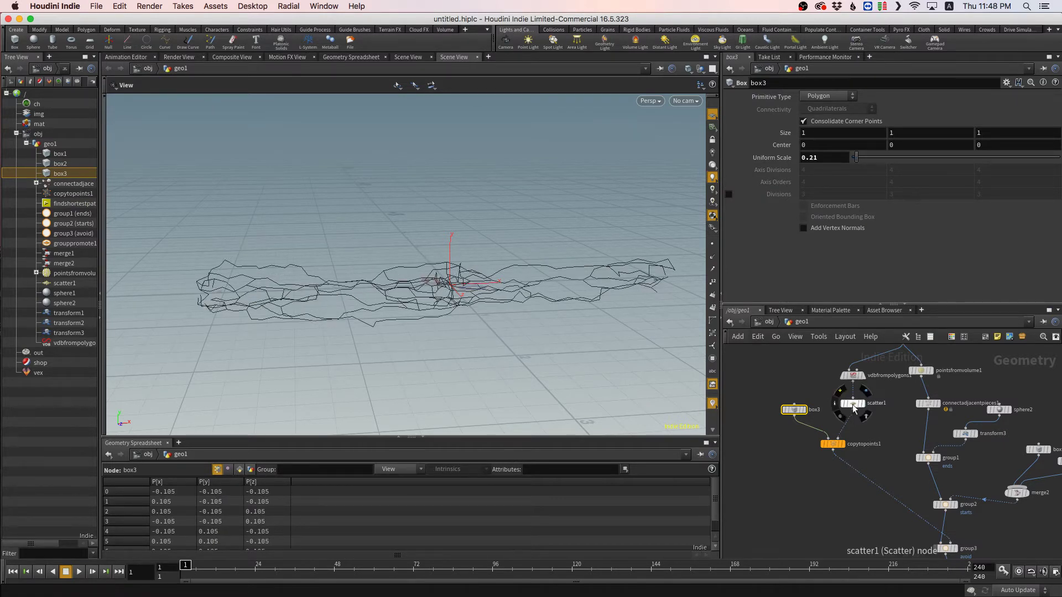
left_click(846, 431)
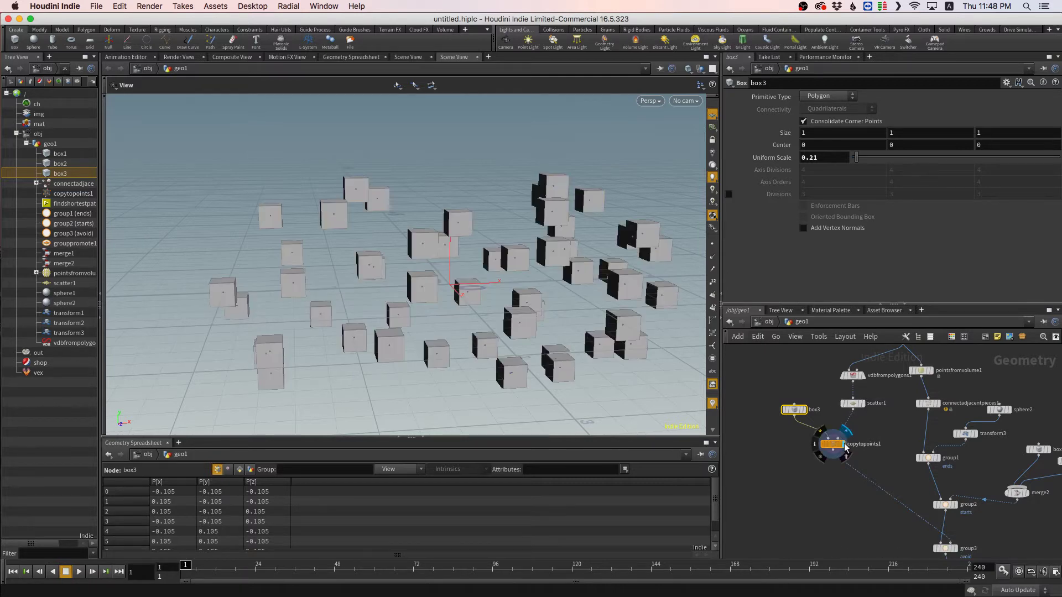
left_click_drag(446, 290, 449, 244)
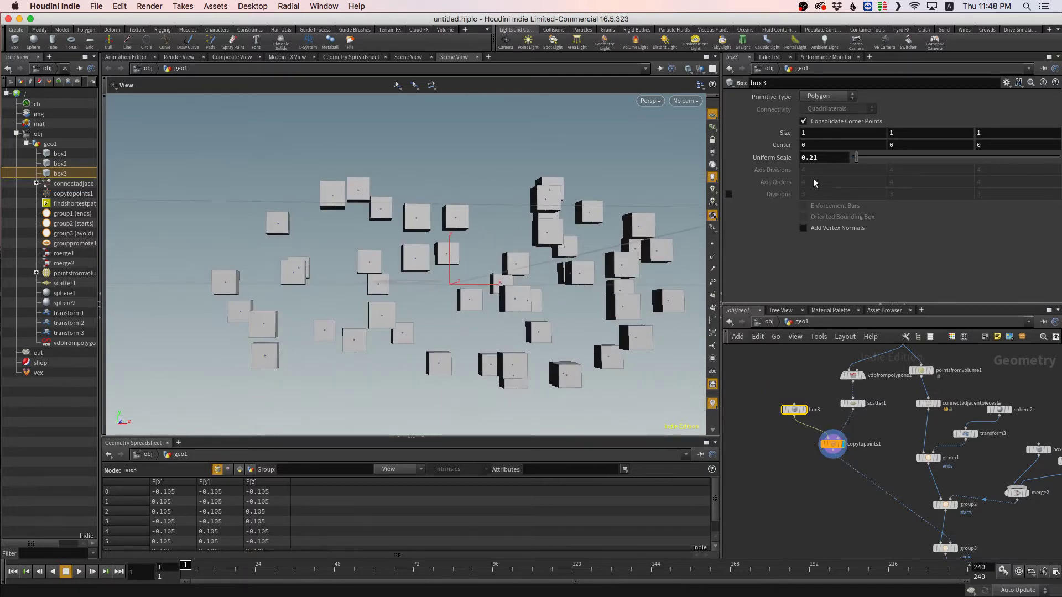
left_click_drag(856, 158, 858, 157)
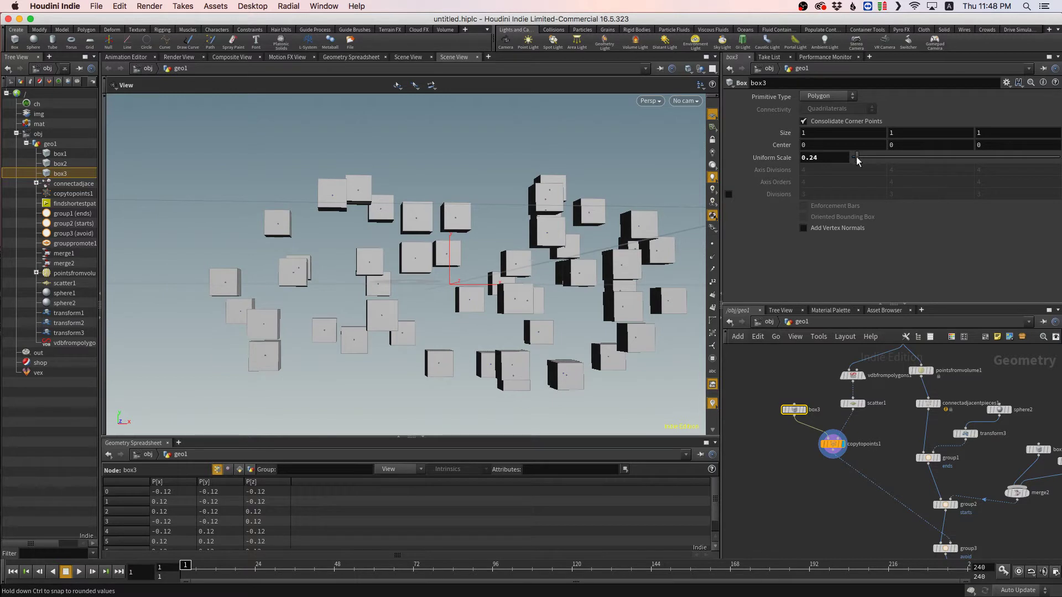
- Display the Find Shortest Path node and examine how the paths route around the smaller boxes
middle_click_drag(959, 482, 907, 399)
left_click(919, 523)
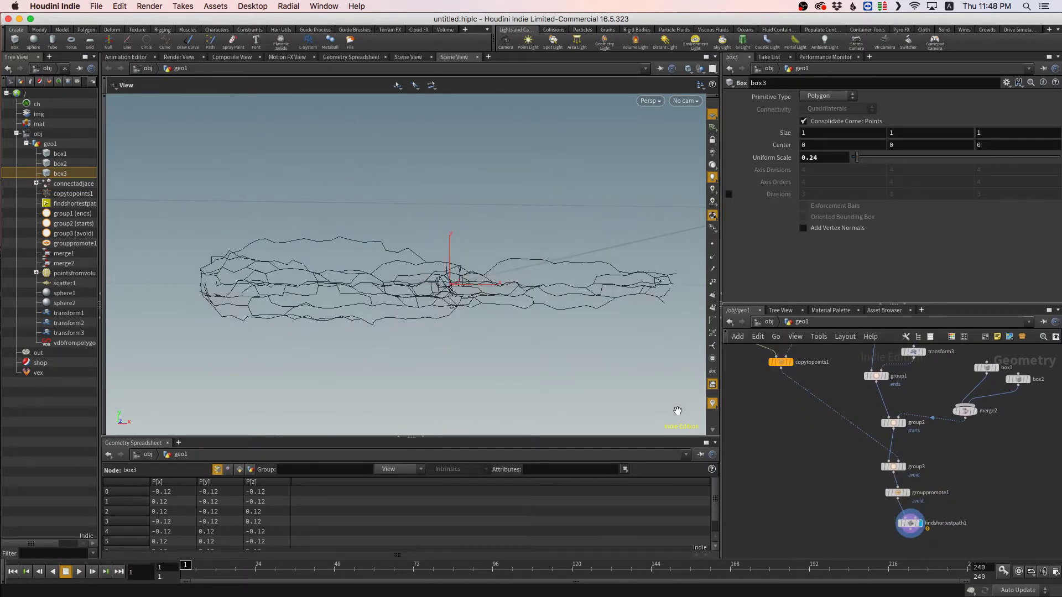
left_click_drag(488, 297, 487, 332)
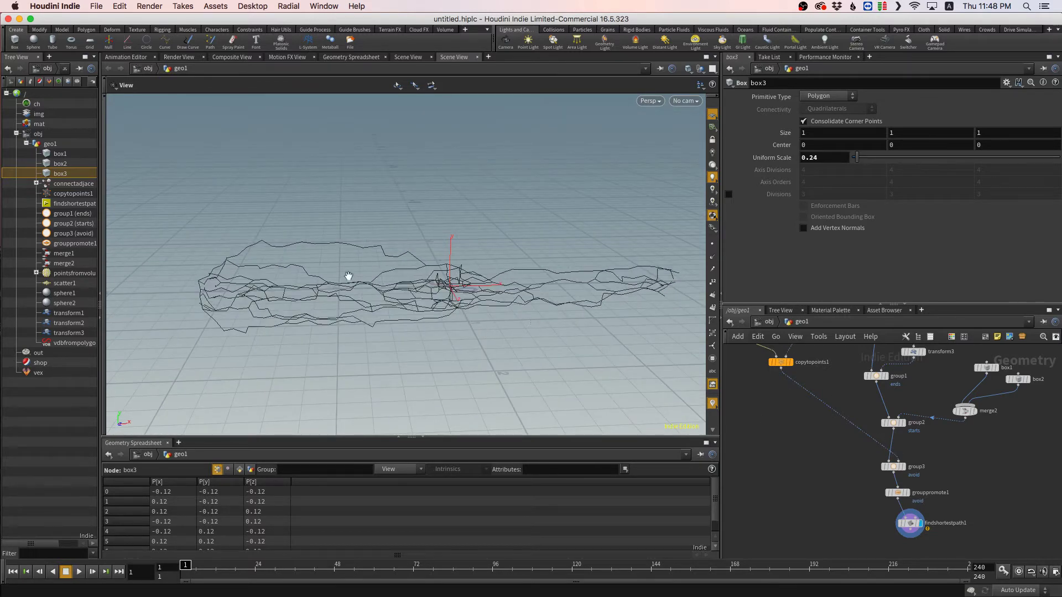
- Display copytopoints1 and try different Global Seed values on scatter1 to vary the box placement
middle_click_drag(791, 376, 798, 460)
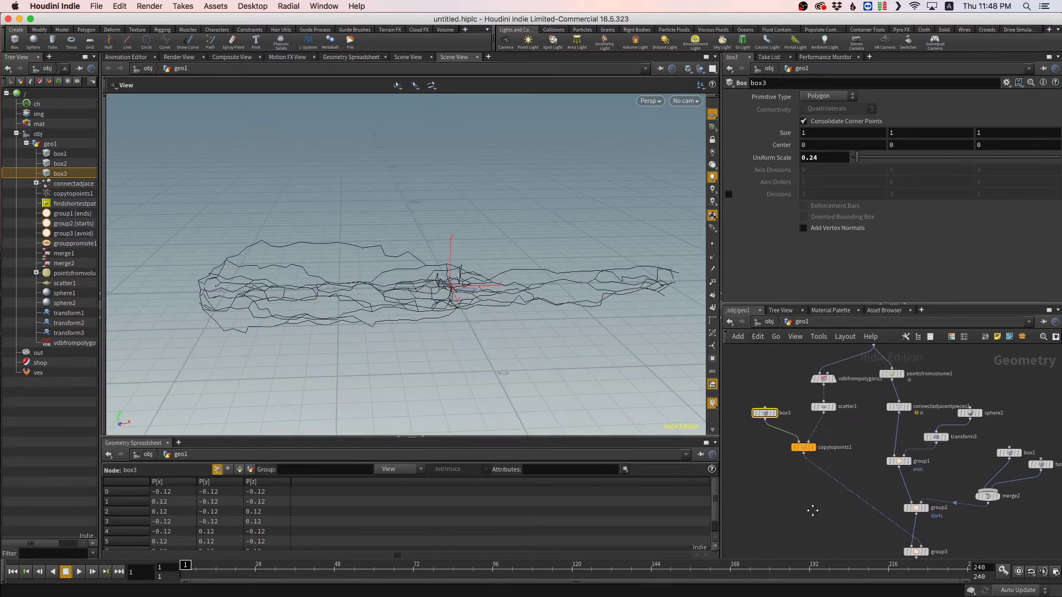
left_click(827, 407)
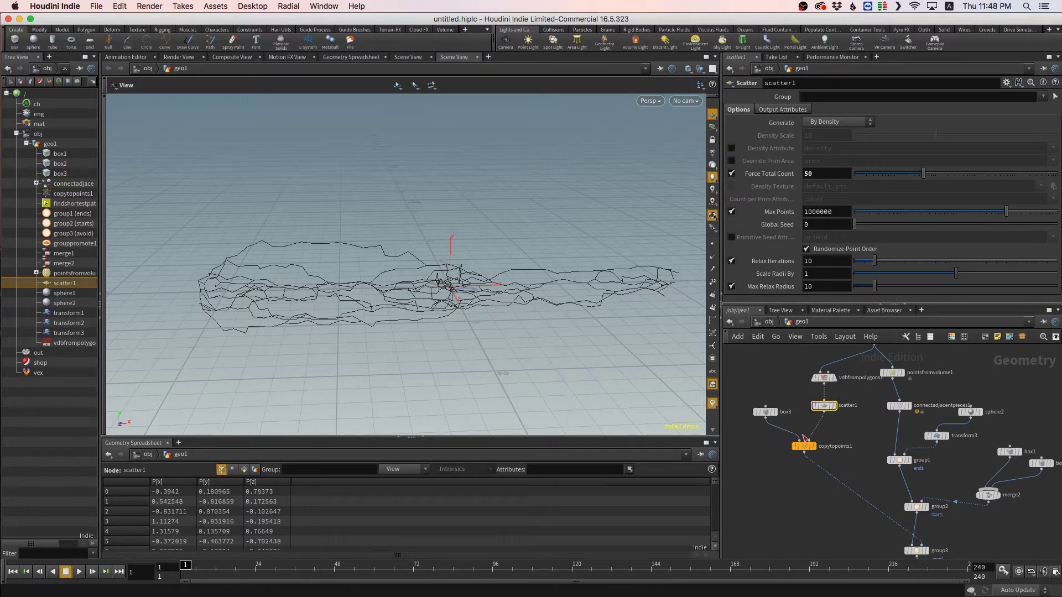
left_click(816, 447)
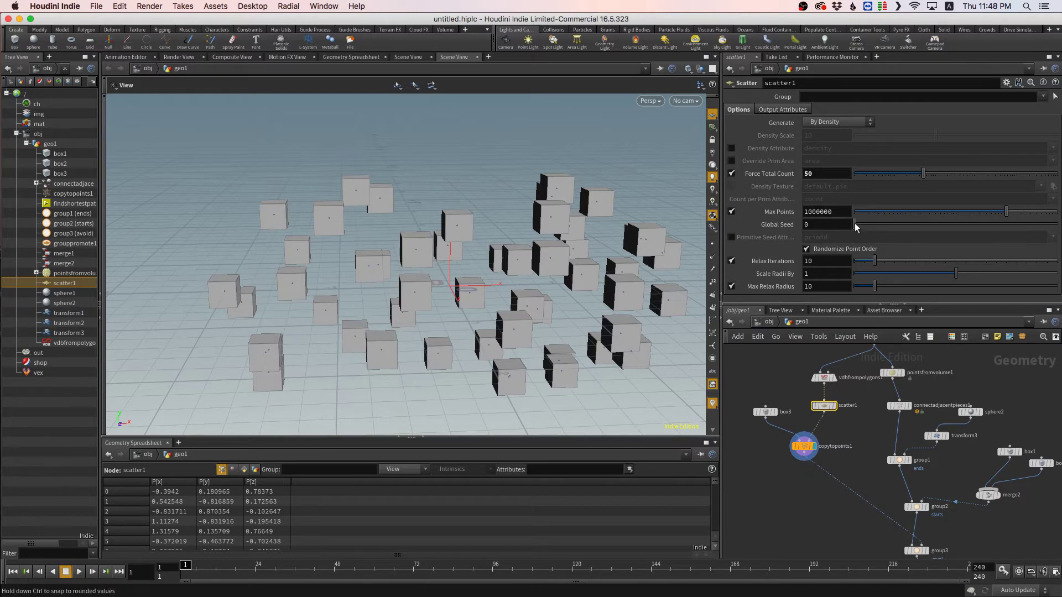
mouse_move(855, 226)
left_mouse_down()
mouse_move(880, 227)
mouse_move(849, 238)
left_mouse_up()
- Display findshortestpath1 again and try varying scatter1's Global Seed while watching the paths
middle_click_drag(988, 508, 912, 392)
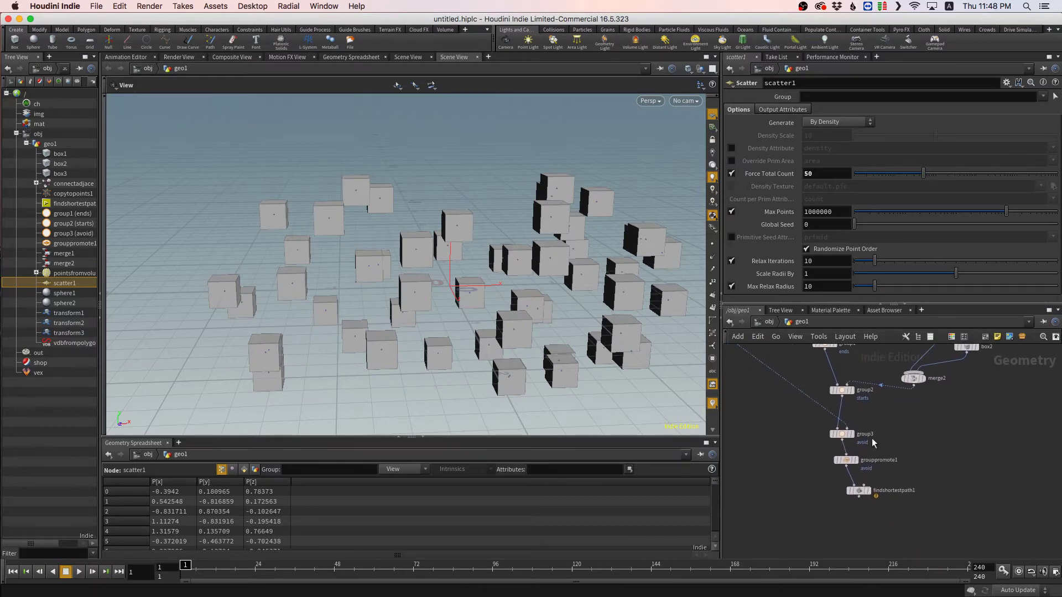
left_click(869, 491)
middle_click_drag(815, 453, 878, 509)
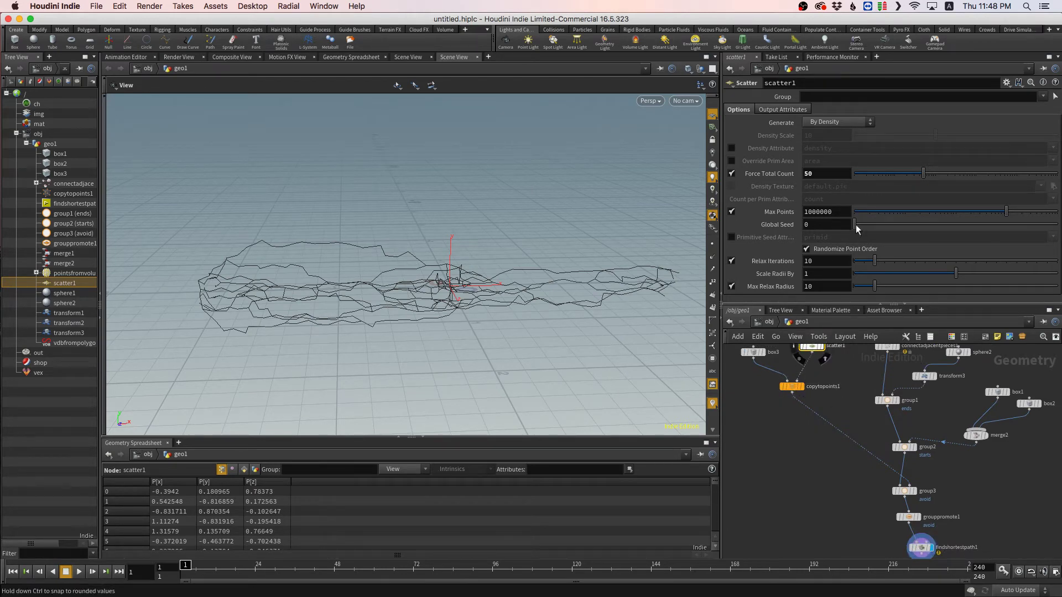
left_click_drag(854, 224, 827, 233)
- Drive scatter1's Global Seed with the expression $F%15 and show its evaluated value
left_click(815, 224)
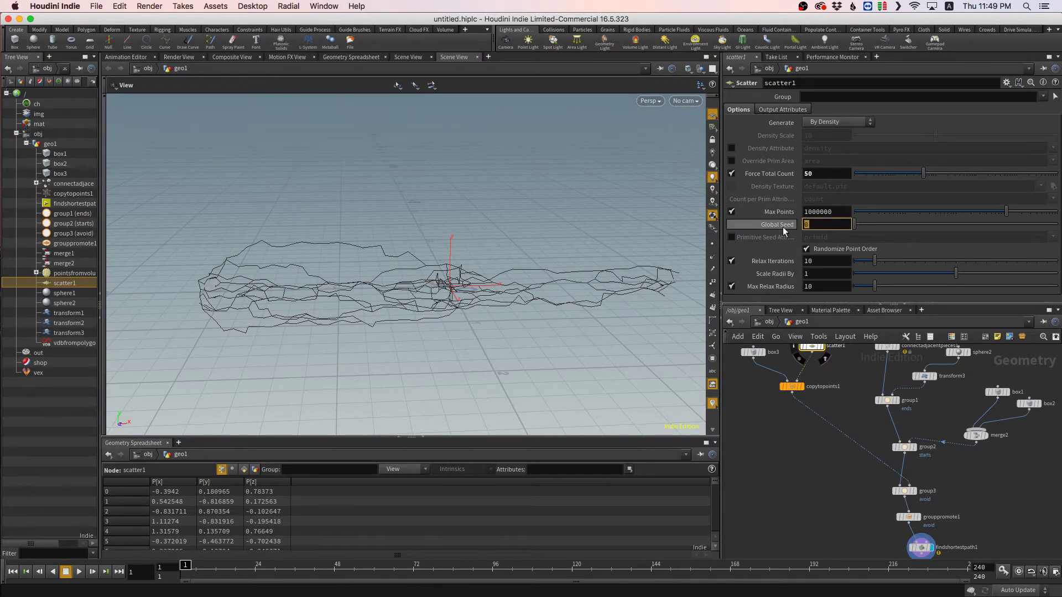
type("$F")
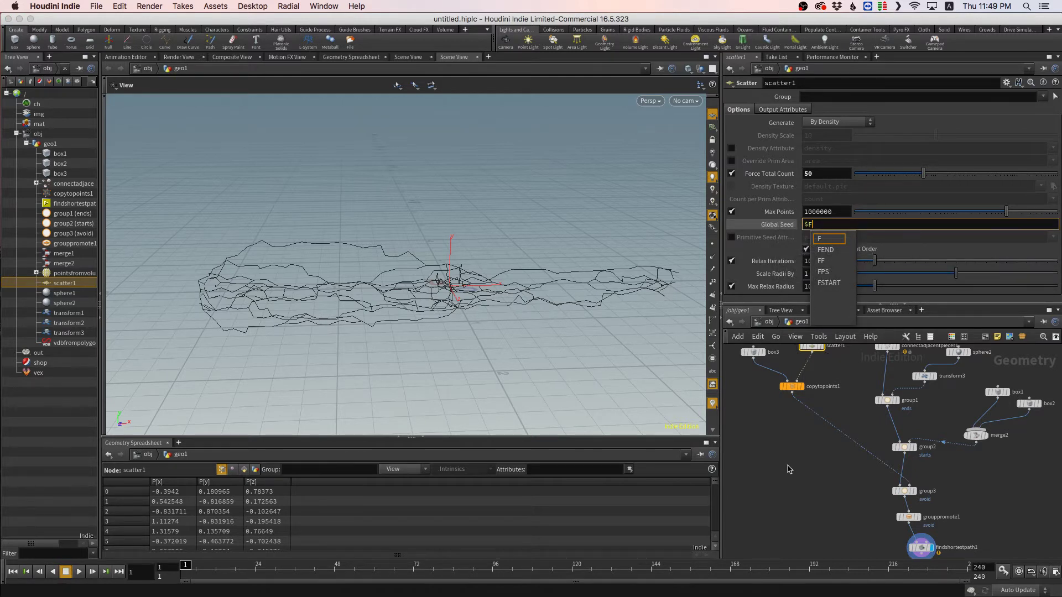
type("%")
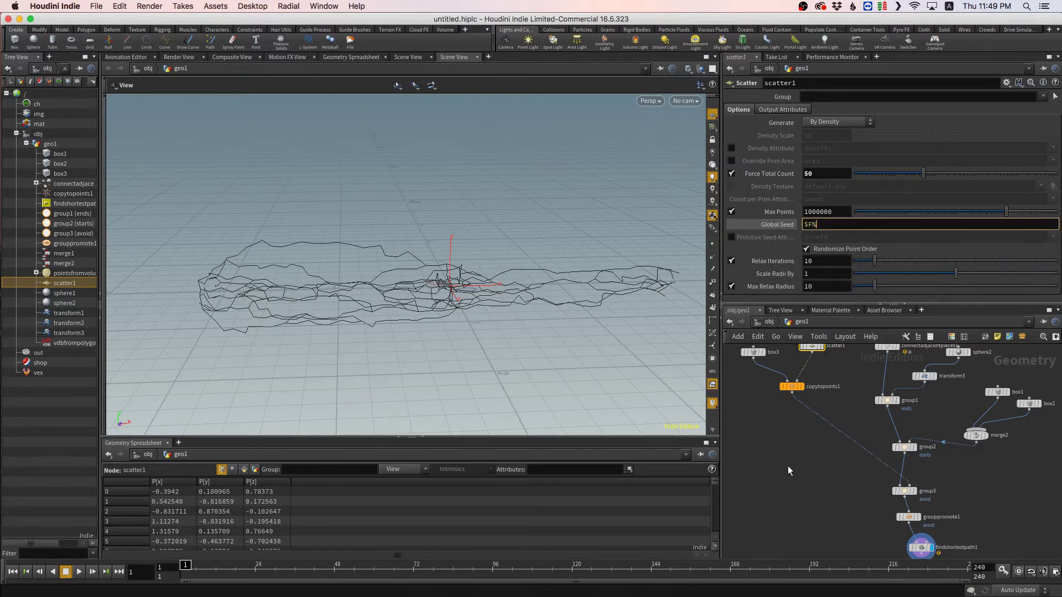
type("15")
key("Return")
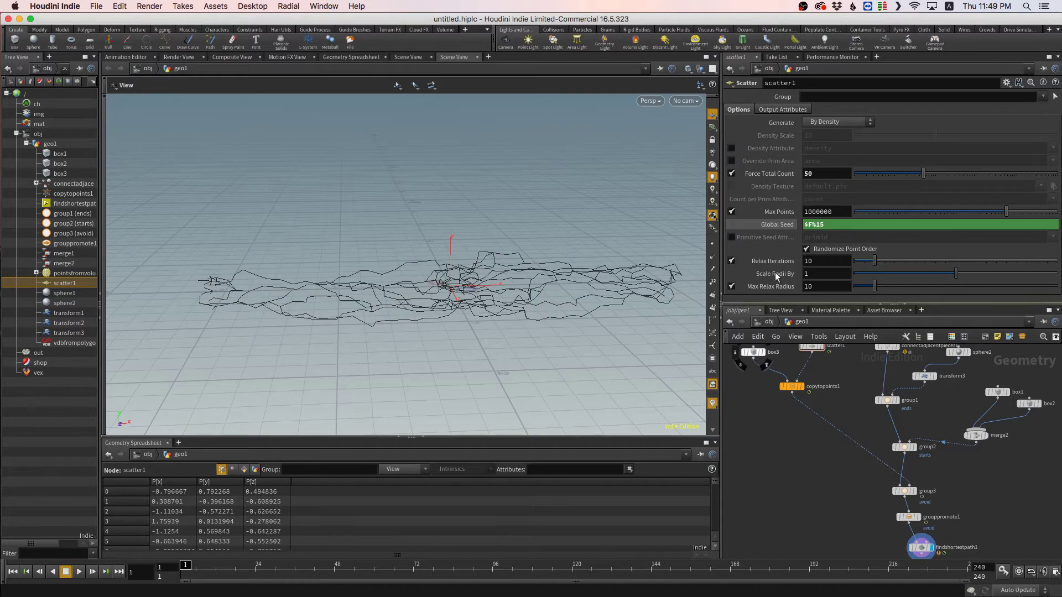
left_click(772, 225)
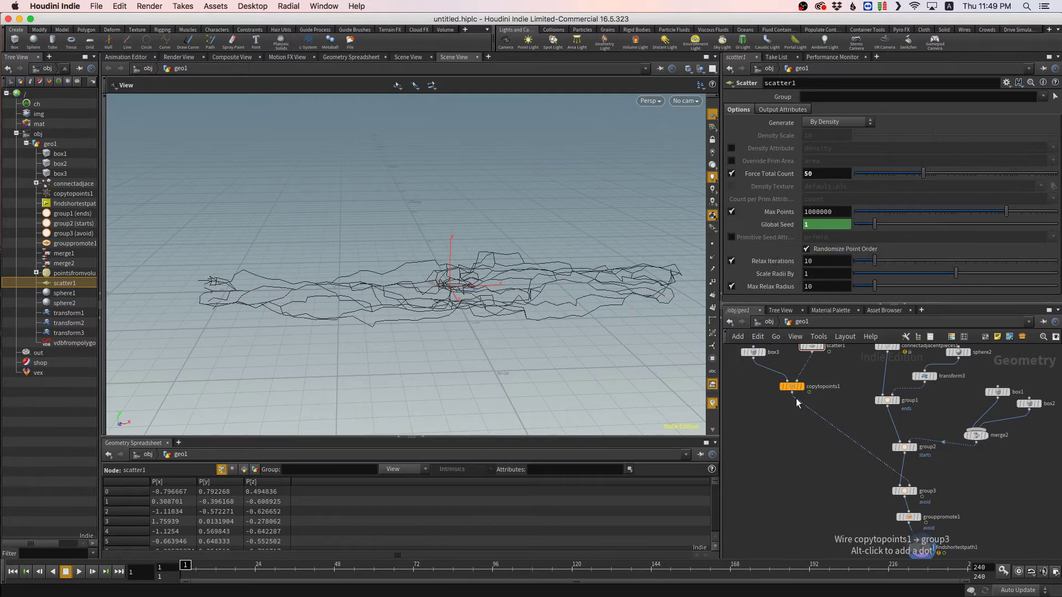
- Play the animation to watch the paths change with the seed expression, and return to frame 1
key("Up")
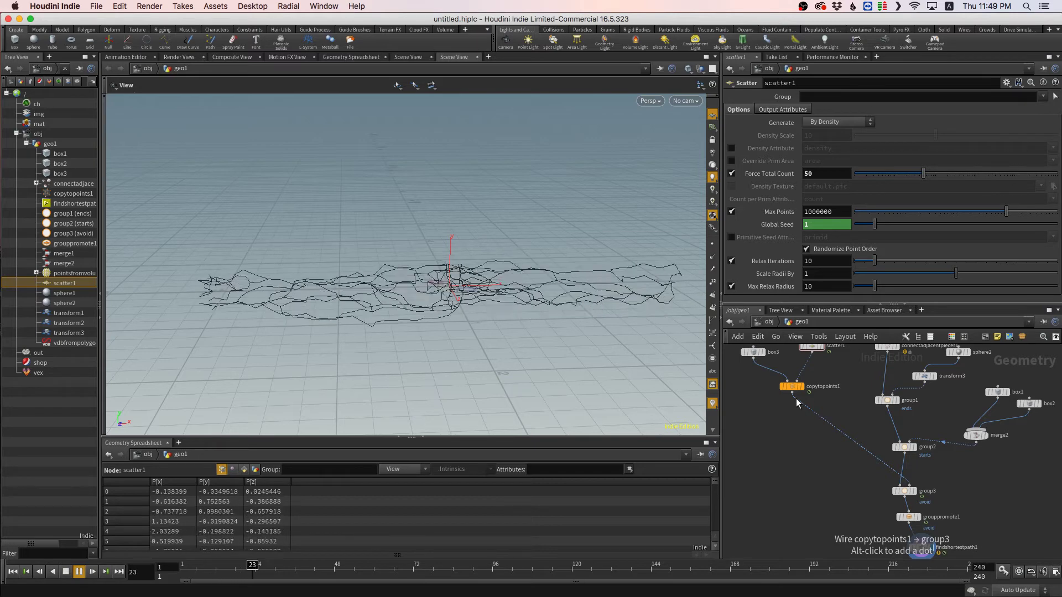
key("Up")
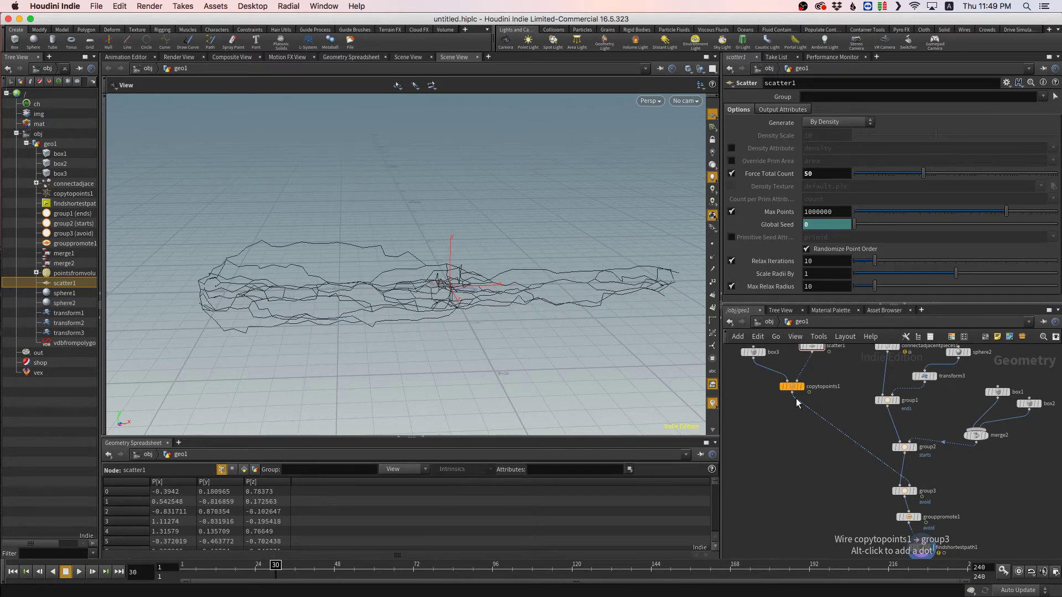
left_click_drag(276, 566, 184, 572)
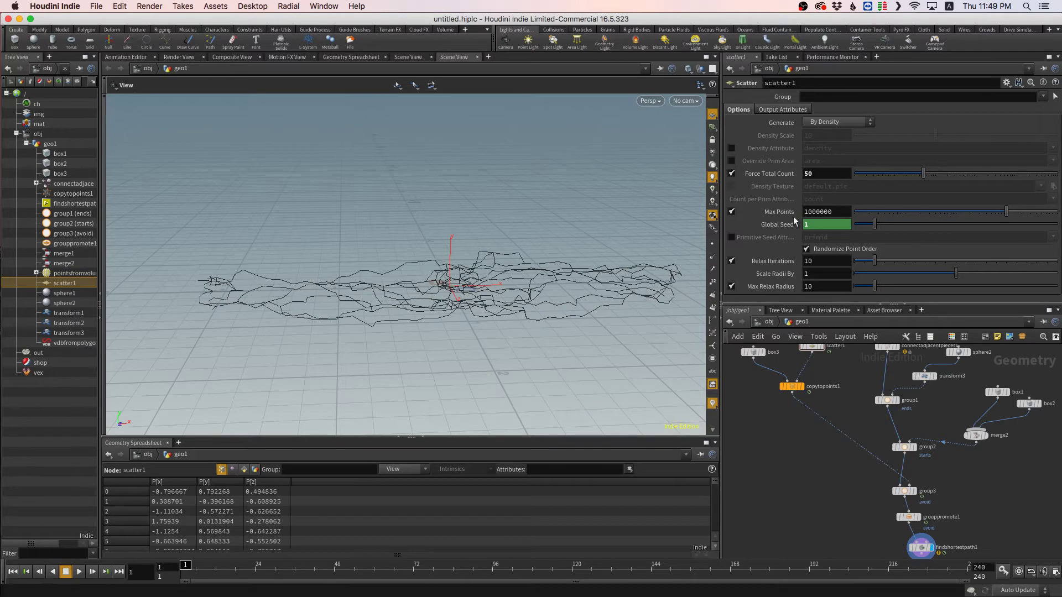
- Change scatter1's Global Seed expression to ($F-1)%60
left_click(777, 225)
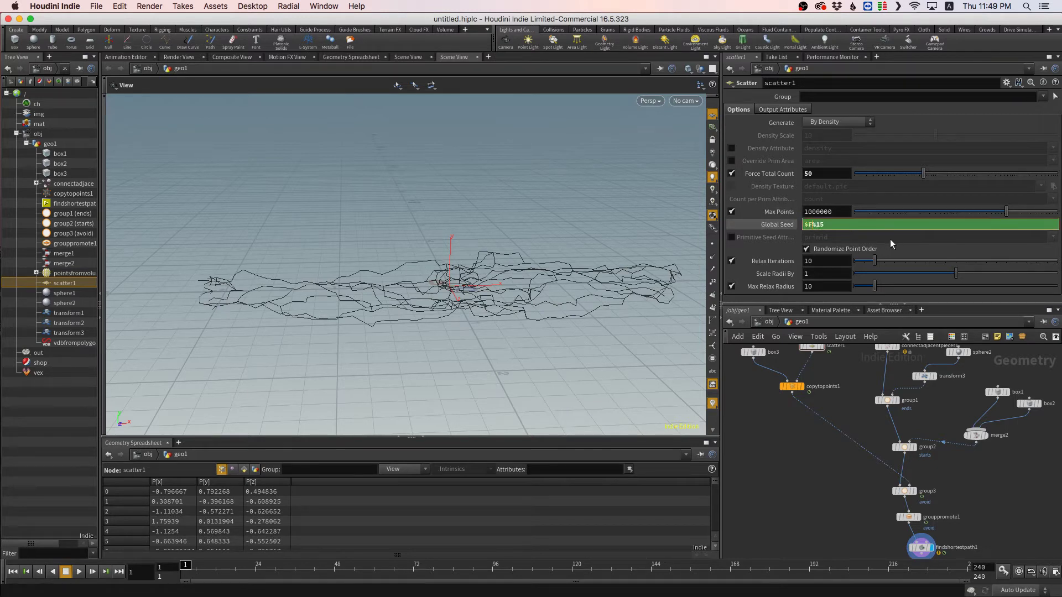
type(")")
type("(")
type("-1")
key("BackSpace")
type("6")
key("BackSpace")
type("0")
left_click(775, 440)
- Play the animation to check scatter1's evaluated Global Seed and the resulting paths, and scrub to frame 35
key("Up")
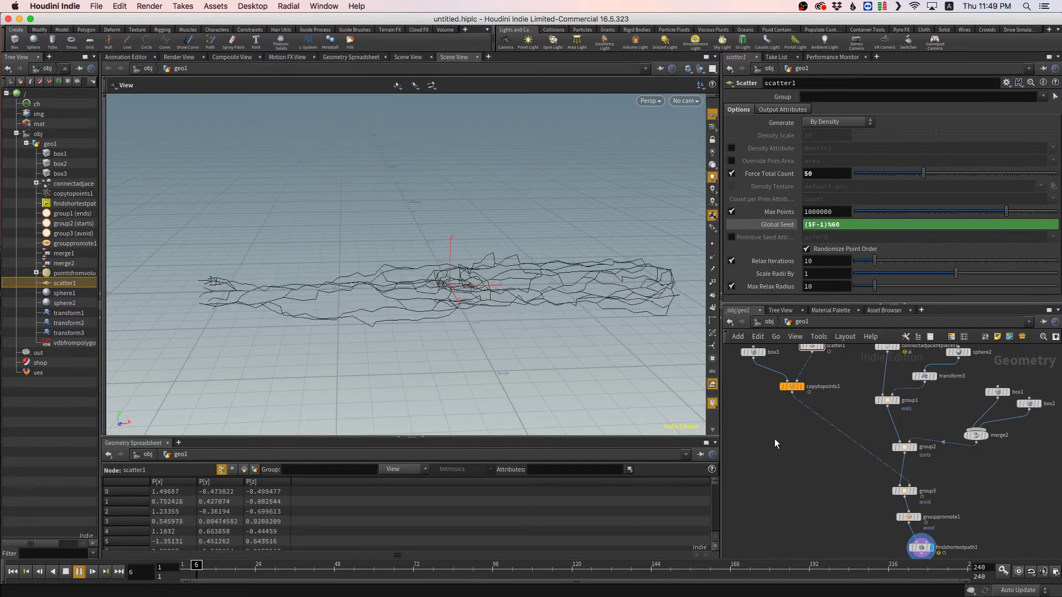
key("Up")
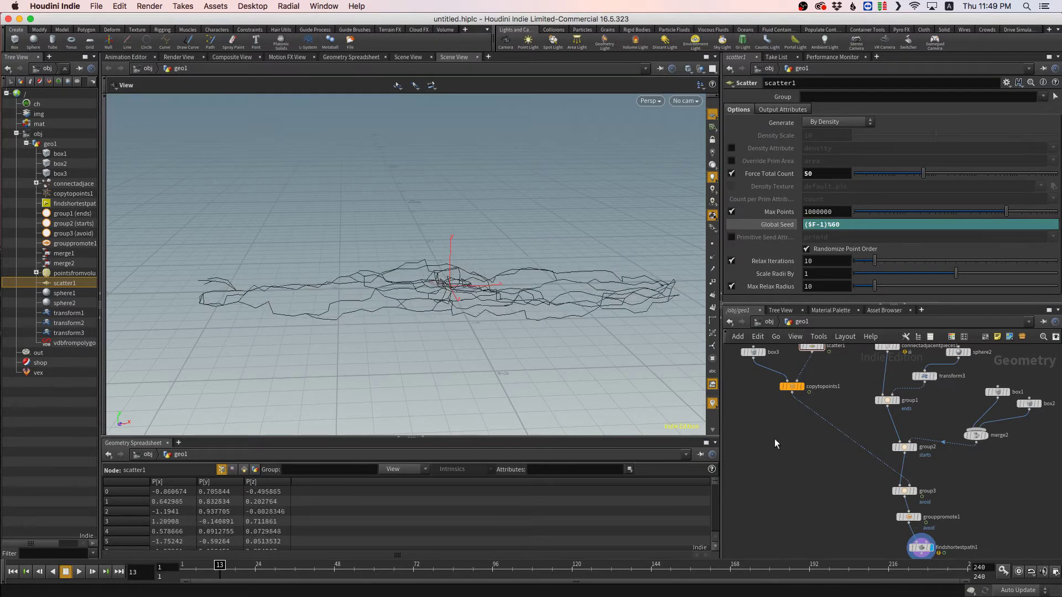
left_click(768, 224)
key("Up")
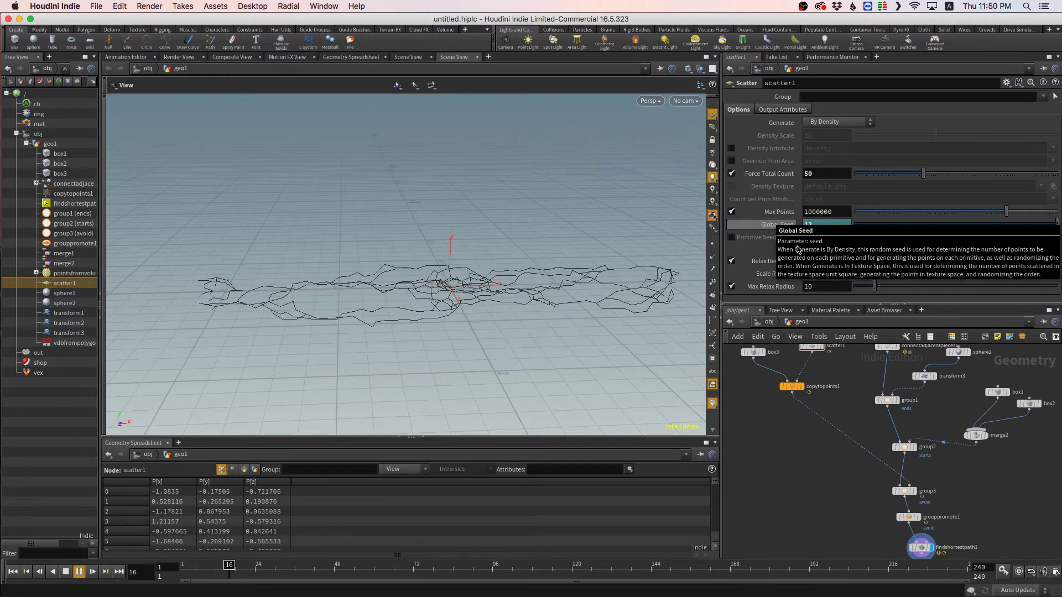
key("Up")
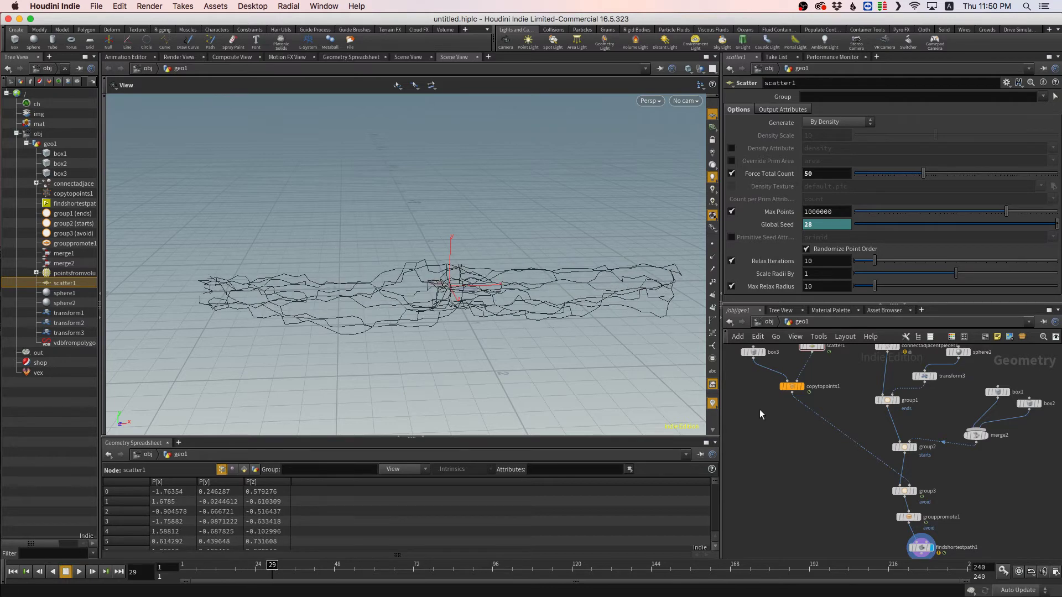
left_click_drag(271, 566, 292, 566)
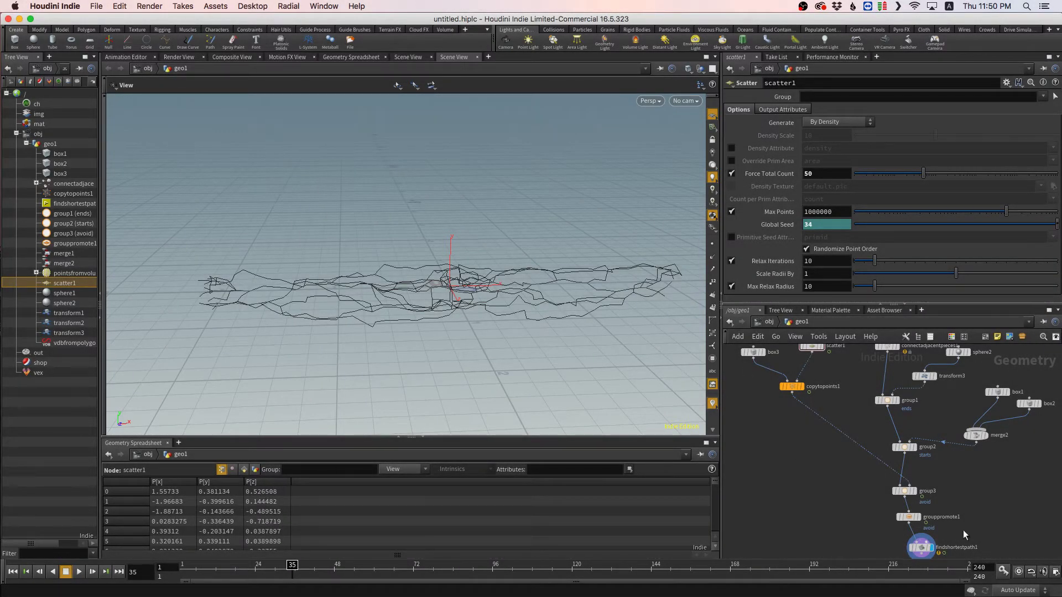
- Delete the expression channel from scatter1's Global Seed, leaving a plain value
middle_click_drag(992, 526, 954, 472)
left_click(775, 226)
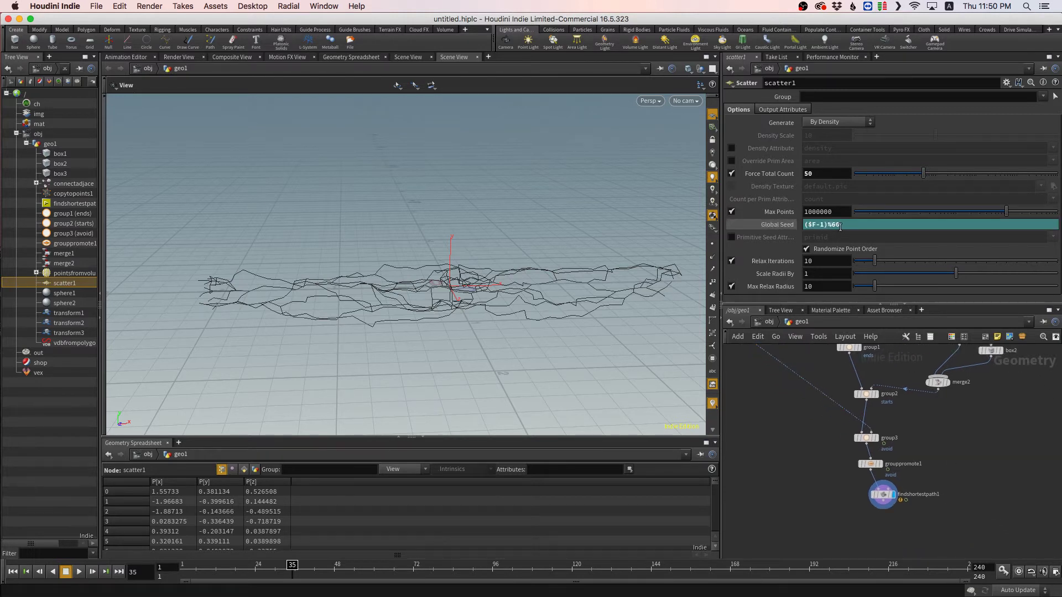
left_click_drag(841, 227, 765, 219)
right_click(760, 220)
left_click(749, 225)
right_click(778, 227)
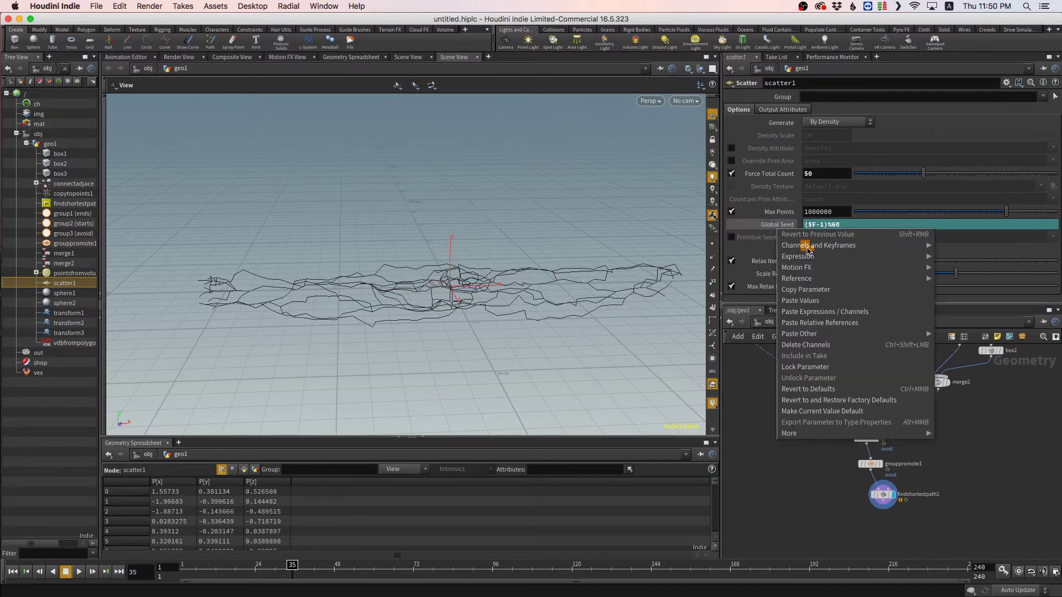
left_click(811, 344)
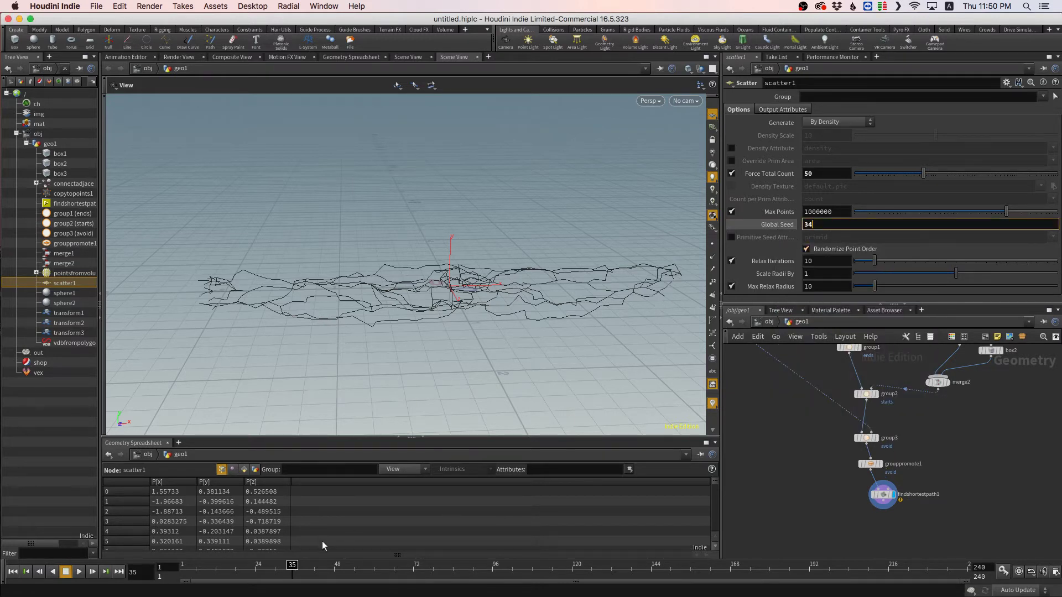
- Keyframe scatter1's Global Seed at 34 on frame 10, 2.94 on frame 24 and 1.2 on frame 38
left_click_drag(293, 564, 210, 566)
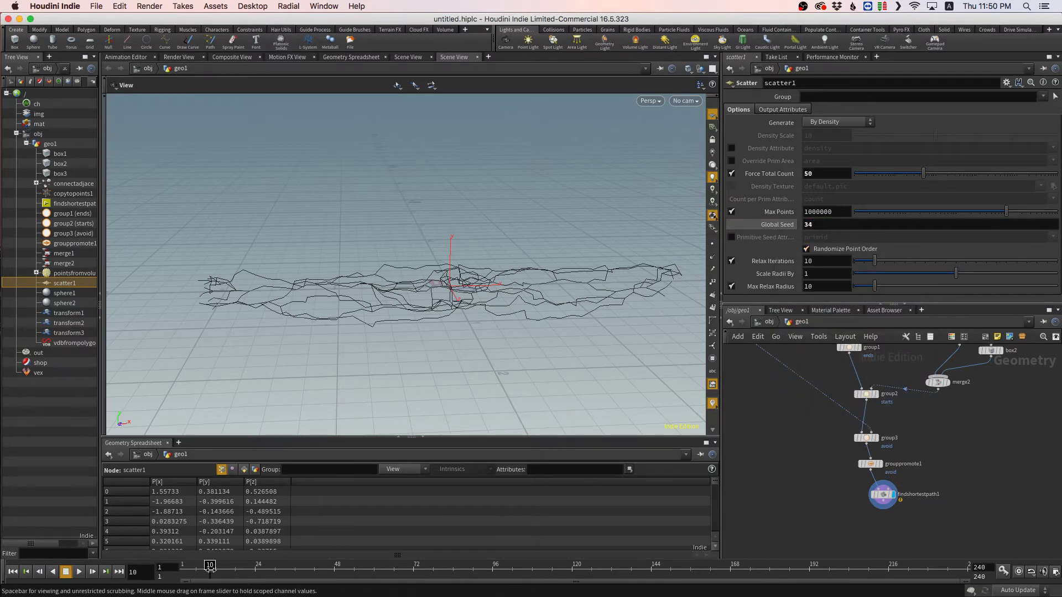
left_click(754, 226, "alt")
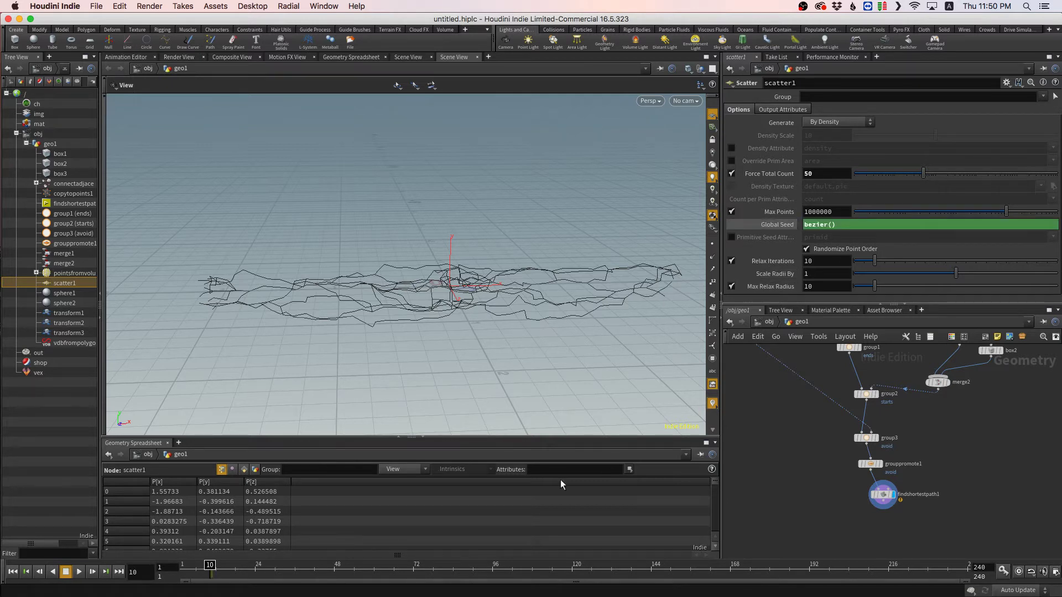
left_click(776, 225)
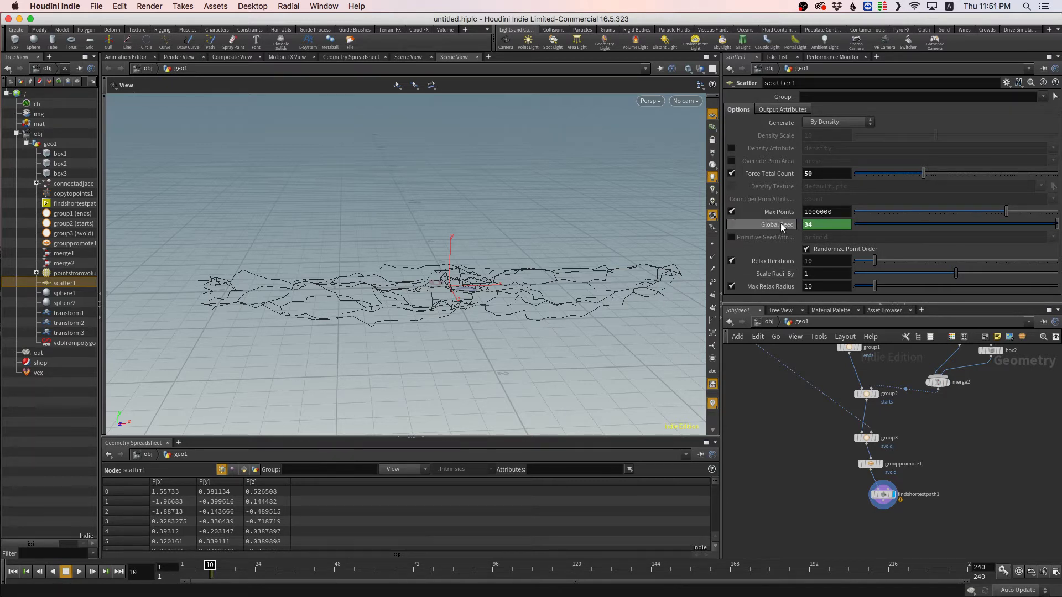
left_click_drag(210, 565, 255, 566)
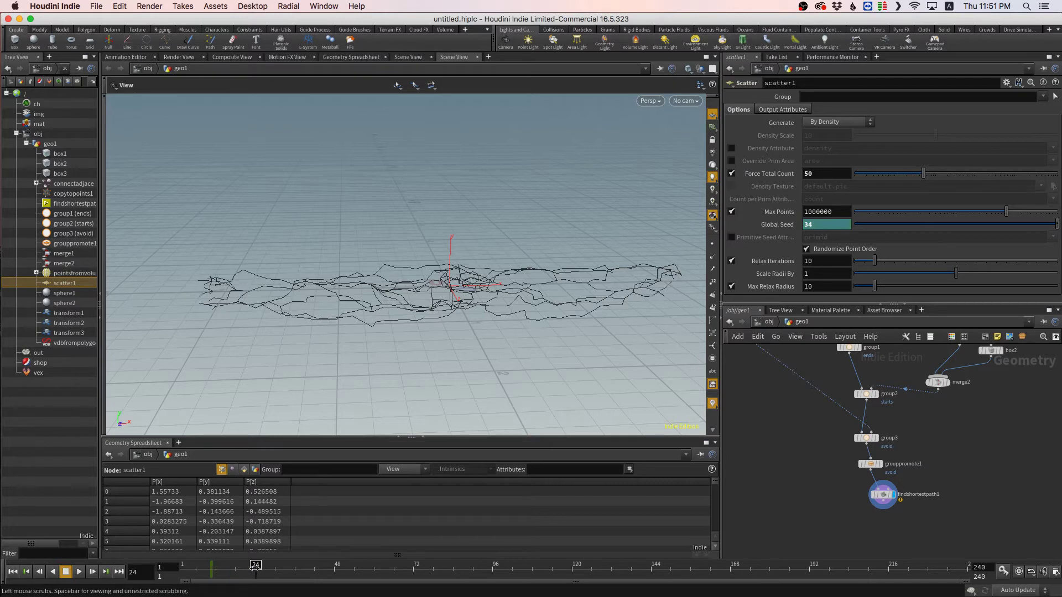
left_click(914, 224)
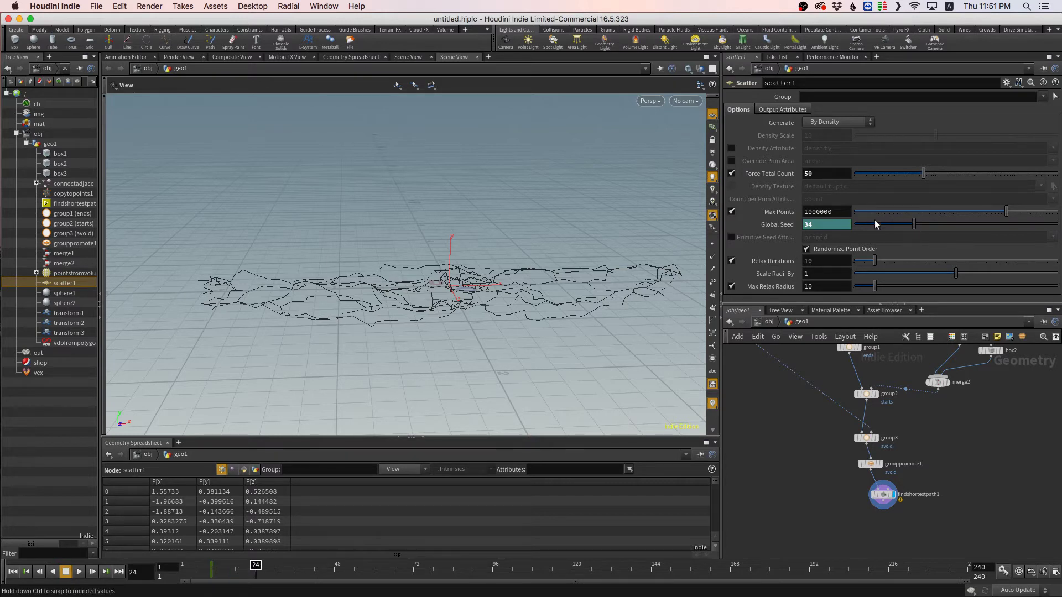
left_click(786, 228, "alt")
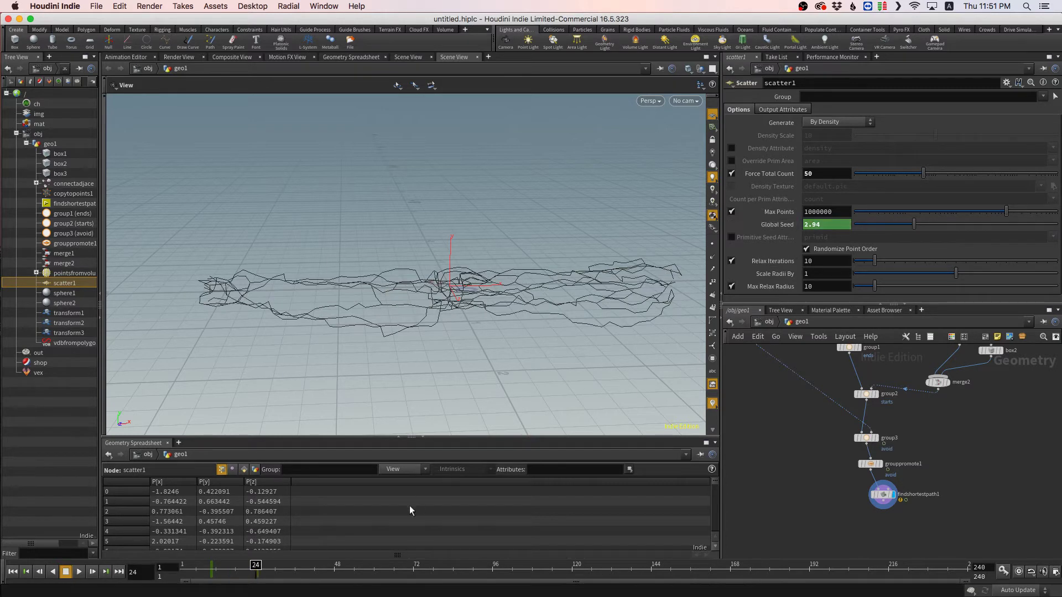
left_click(303, 572)
left_click(878, 223)
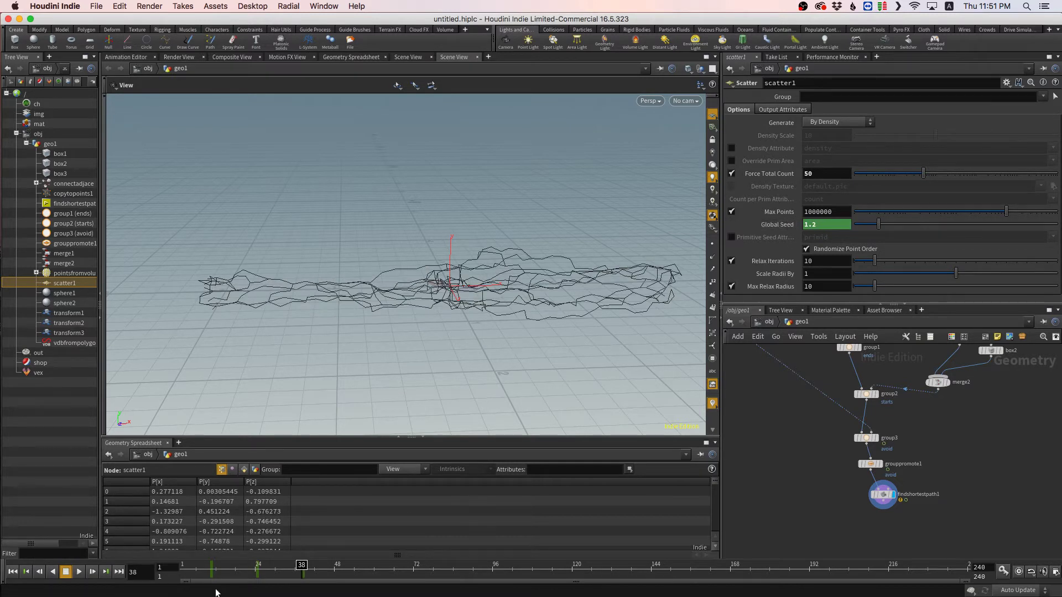
- Set the function of all the seed keyframes to constant() in the Animation Editor and close the editor
left_click(825, 224, "shift")
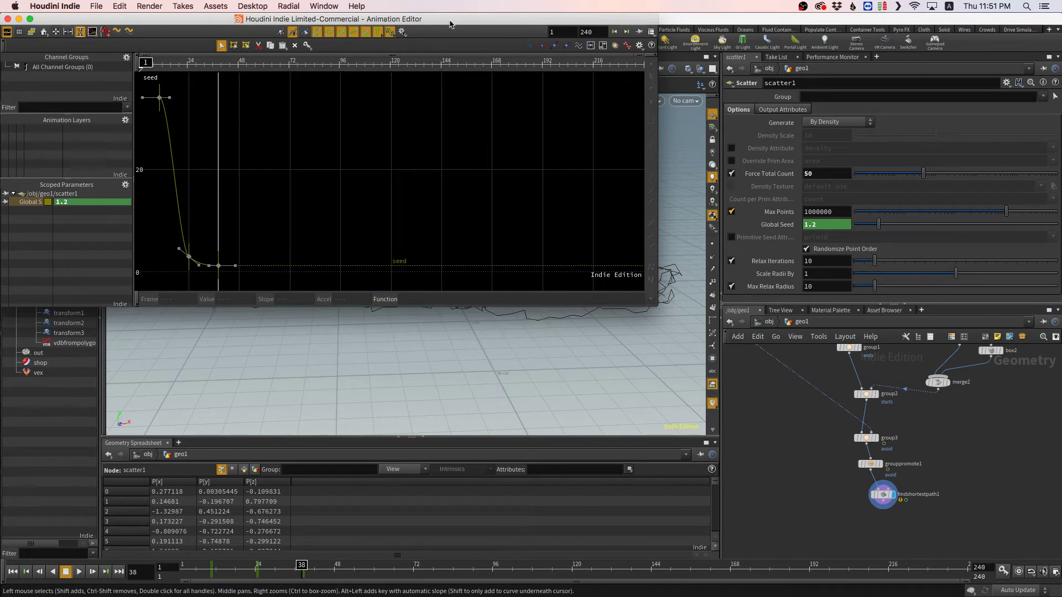
left_click_drag(450, 24, 549, 80)
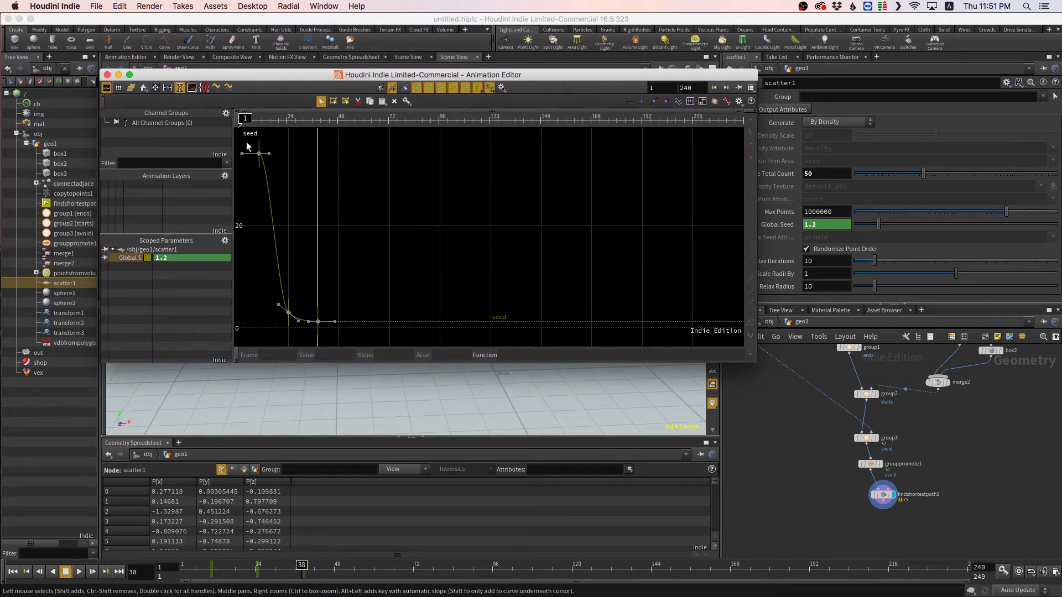
left_click_drag(247, 146, 363, 330)
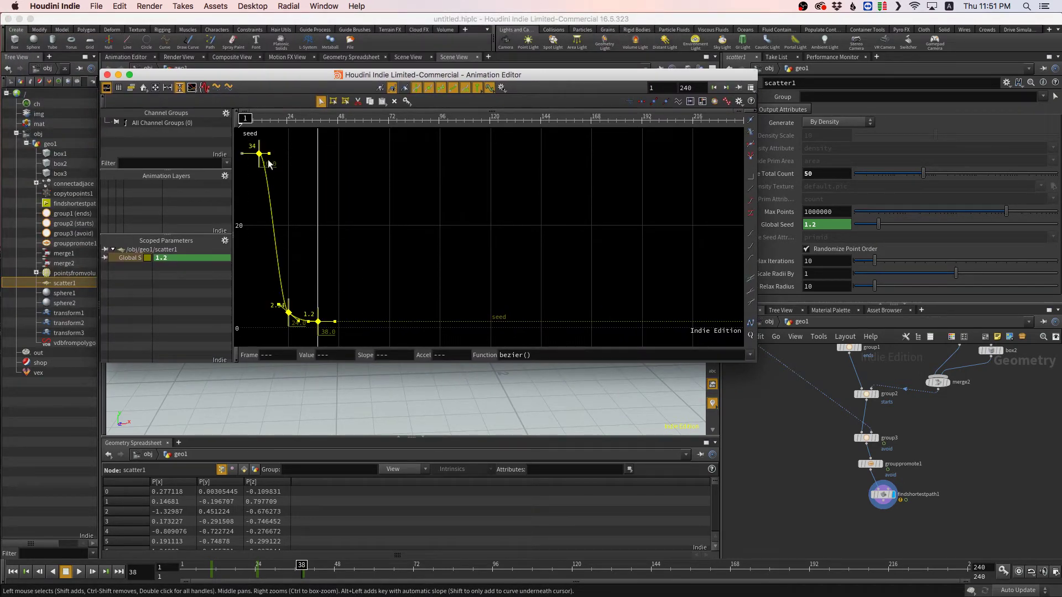
left_click(750, 357)
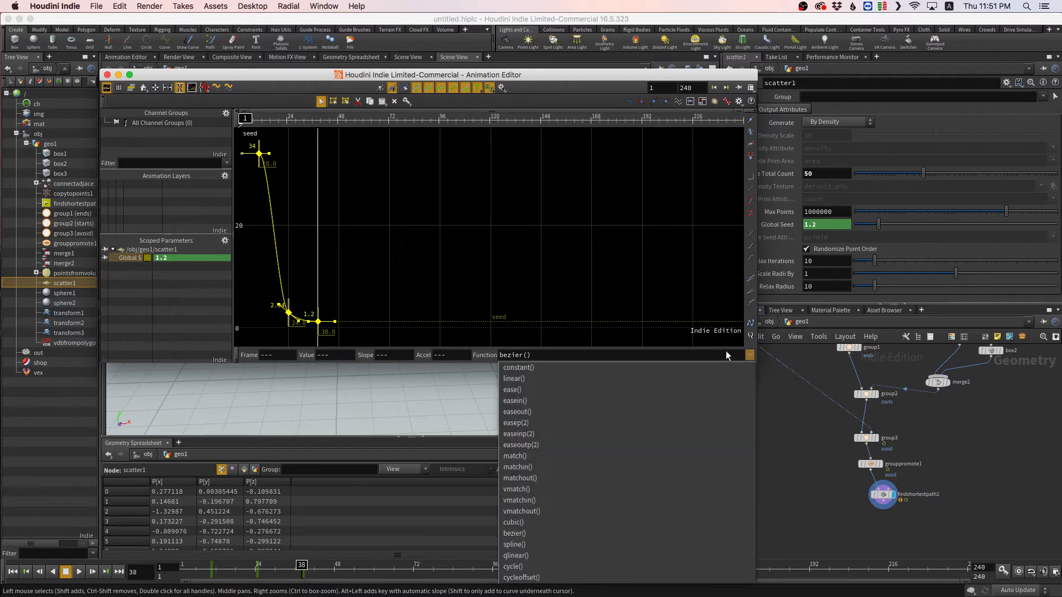
left_click(530, 368)
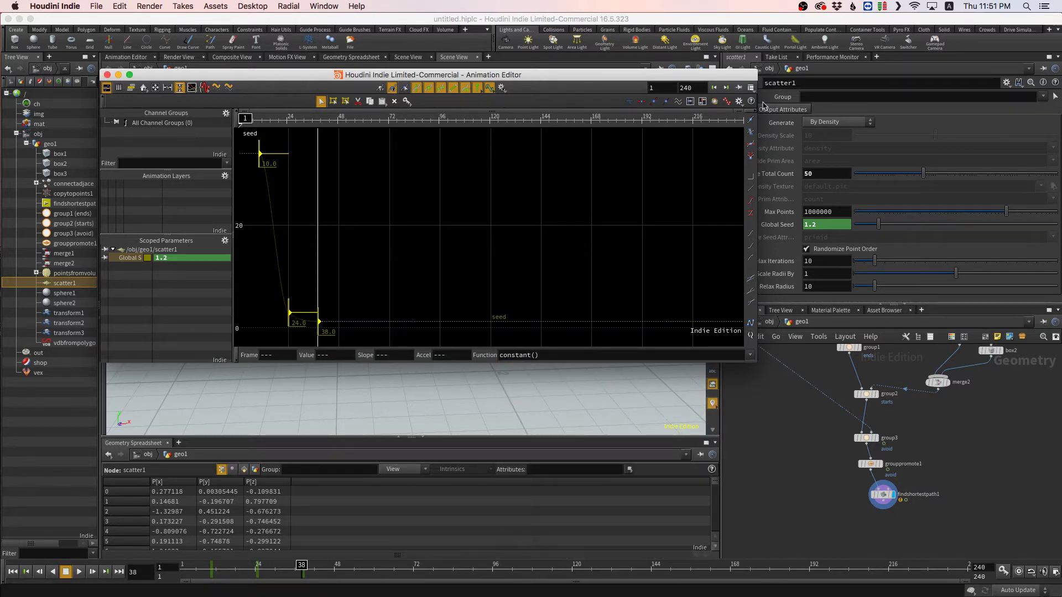
left_click(107, 75)
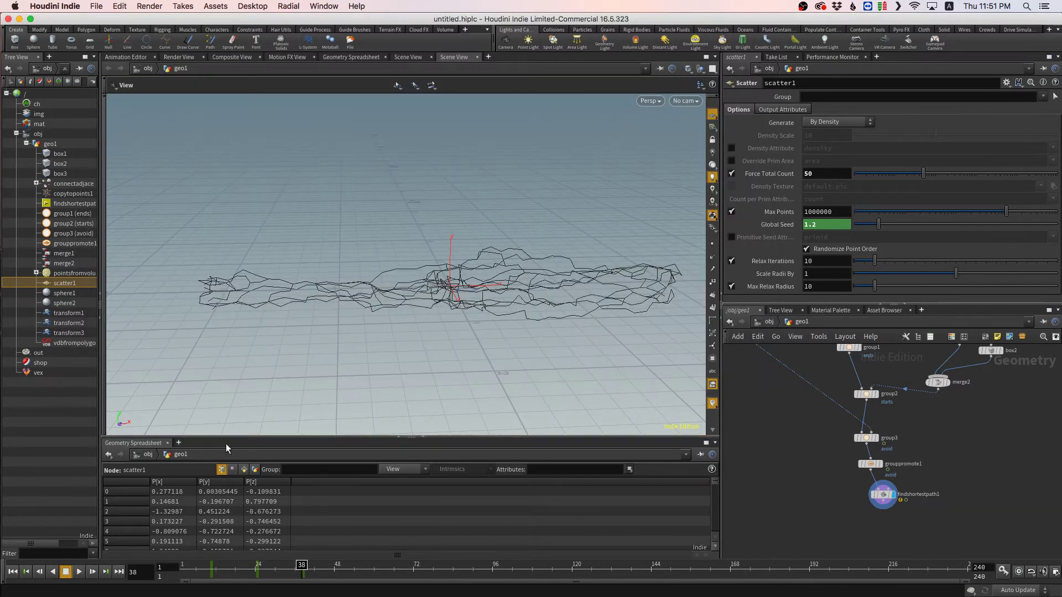
- Scrub and play the timeline to examine how the stepped seed keyframes change findshortestpath1's paths, and return to frame 1
left_click_drag(189, 570, 329, 580)
left_click(183, 566)
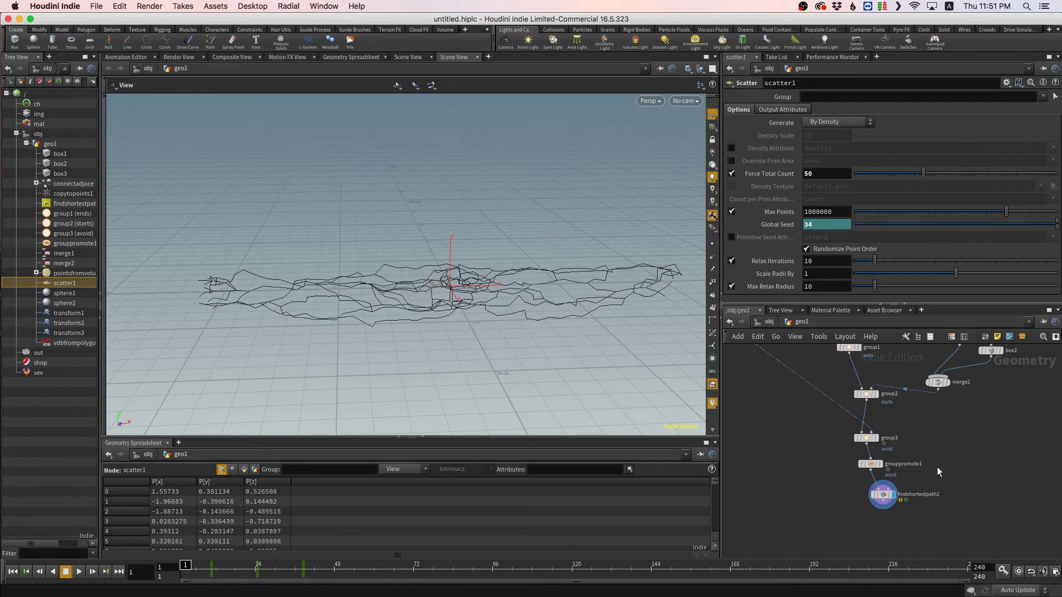
left_click(882, 494)
key("Up")
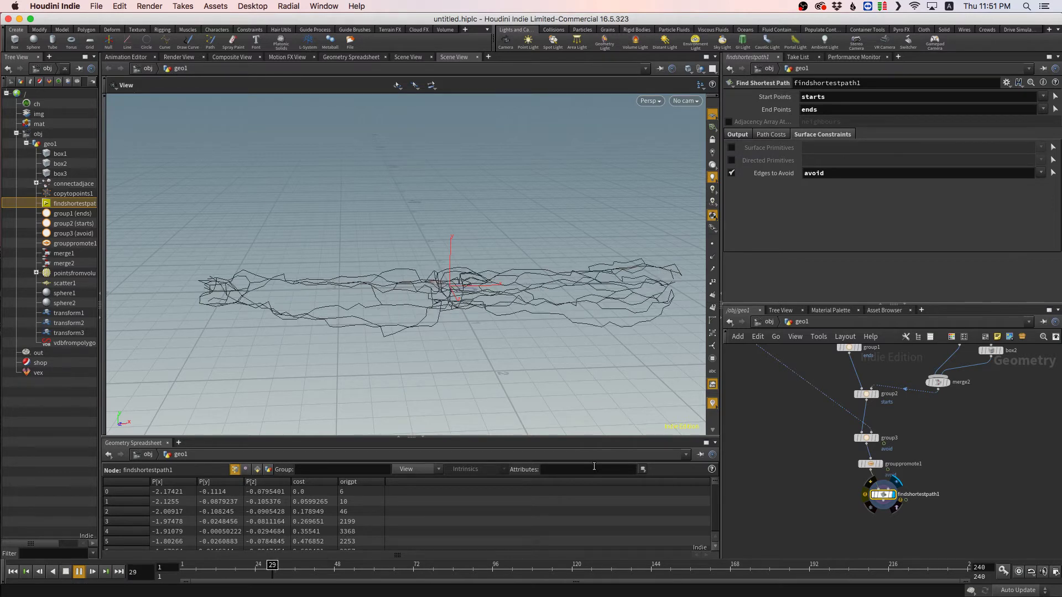
key("Up")
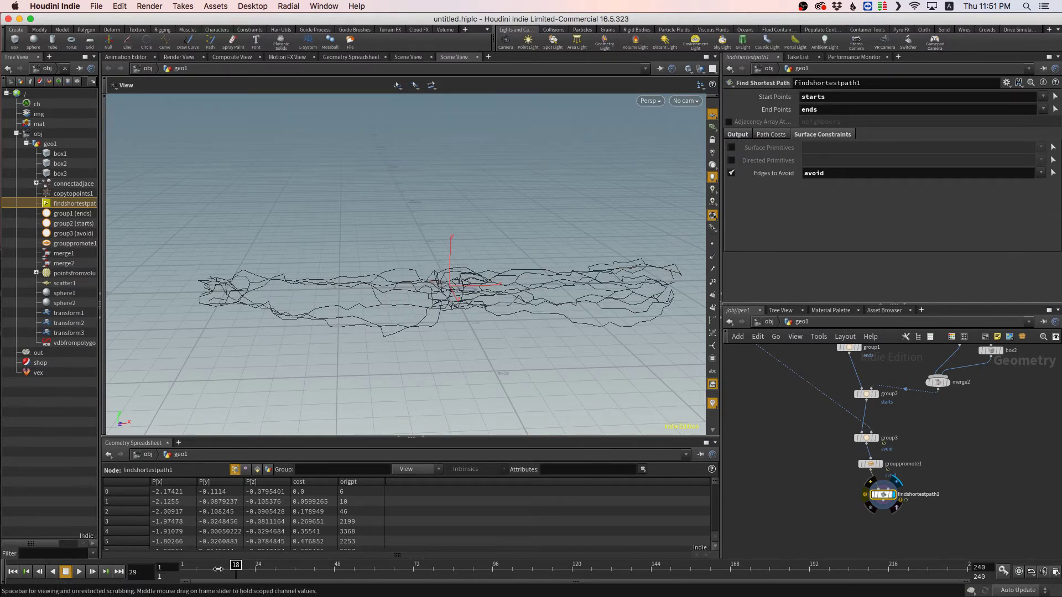
left_click_drag(276, 565, 184, 576)
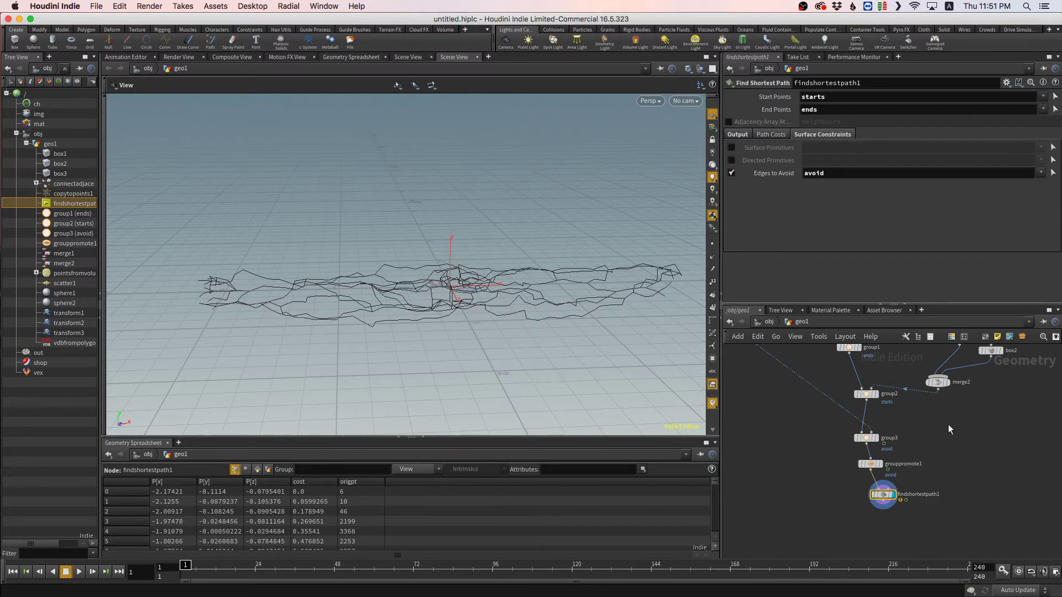
- Review the parameters of connectadjacentpieces1 and pointsfromvolume1
middle_click_drag(948, 429, 916, 498)
left_click(853, 407)
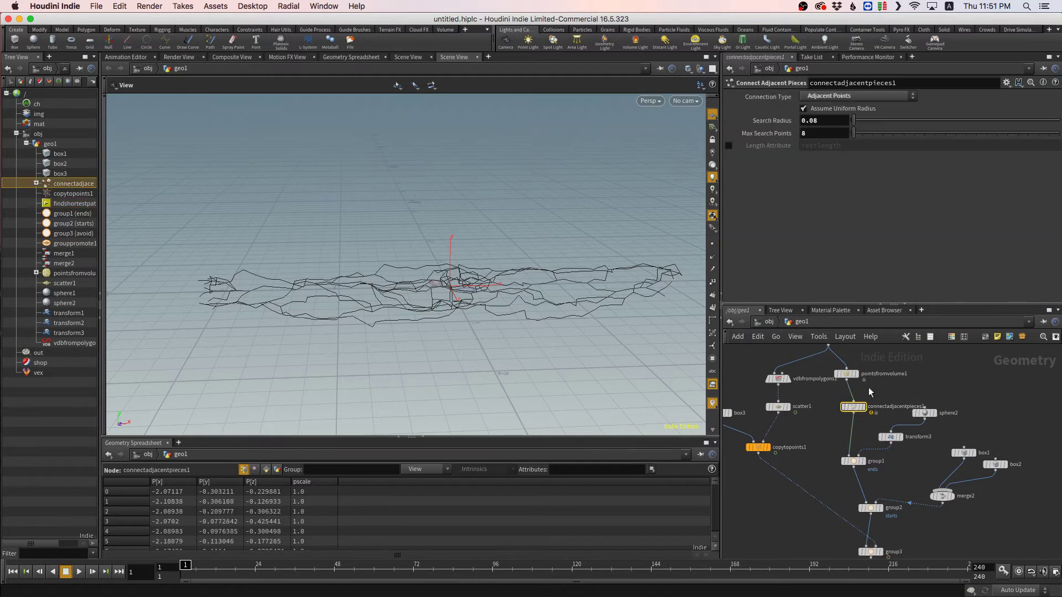
left_click(846, 374)
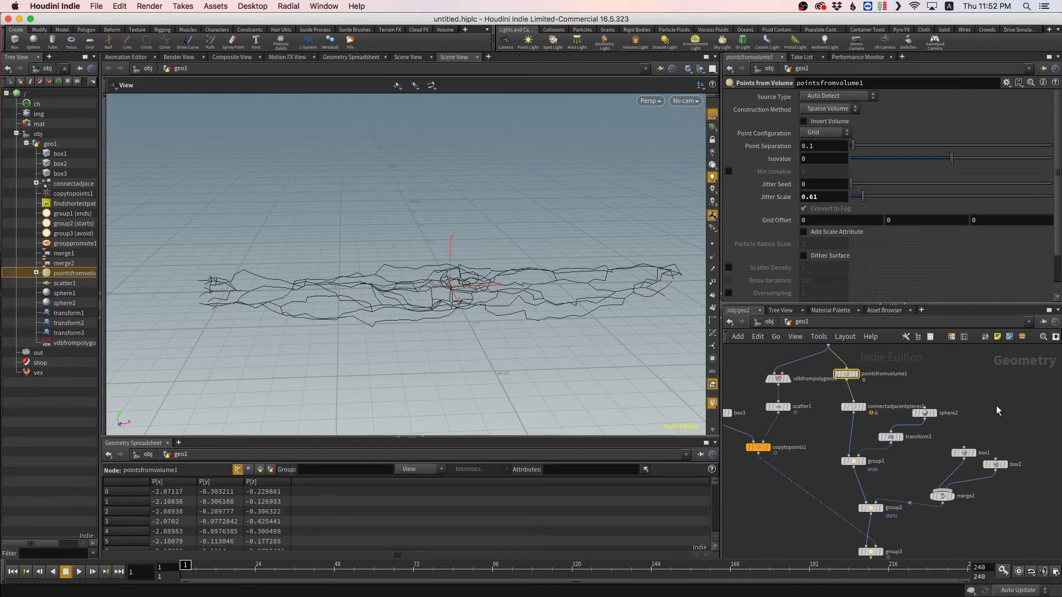
mouse_move(997, 407)
middle_mouse_down()
mouse_move(996, 356)
mouse_move(996, 447)
mouse_move(1008, 390)
middle_mouse_up()
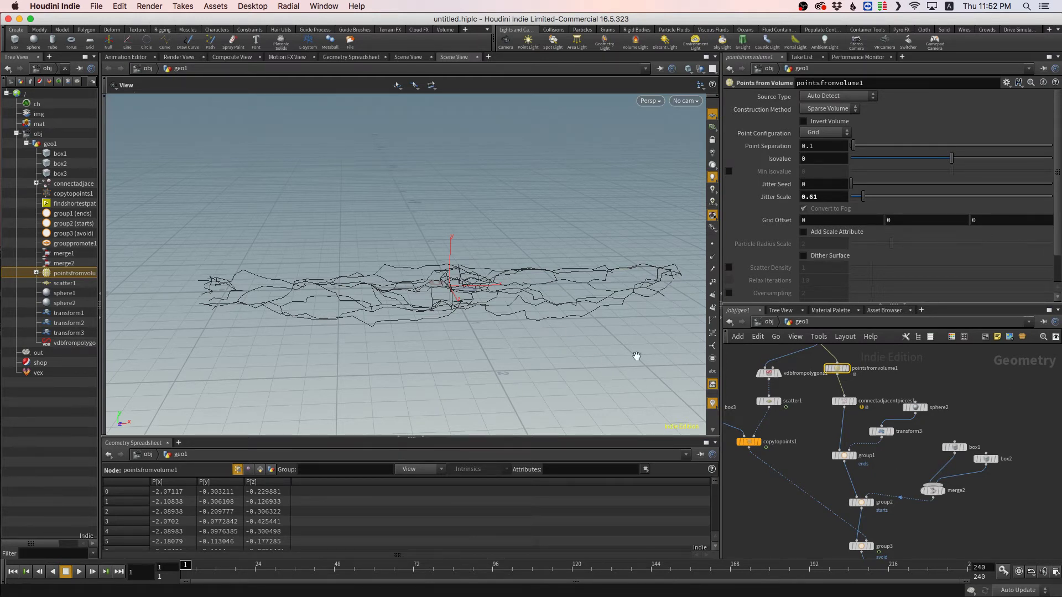
- Add a Point VOP node connected below findshortestpath1 and open its inner VOP network
middle_click_drag(934, 522, 924, 446)
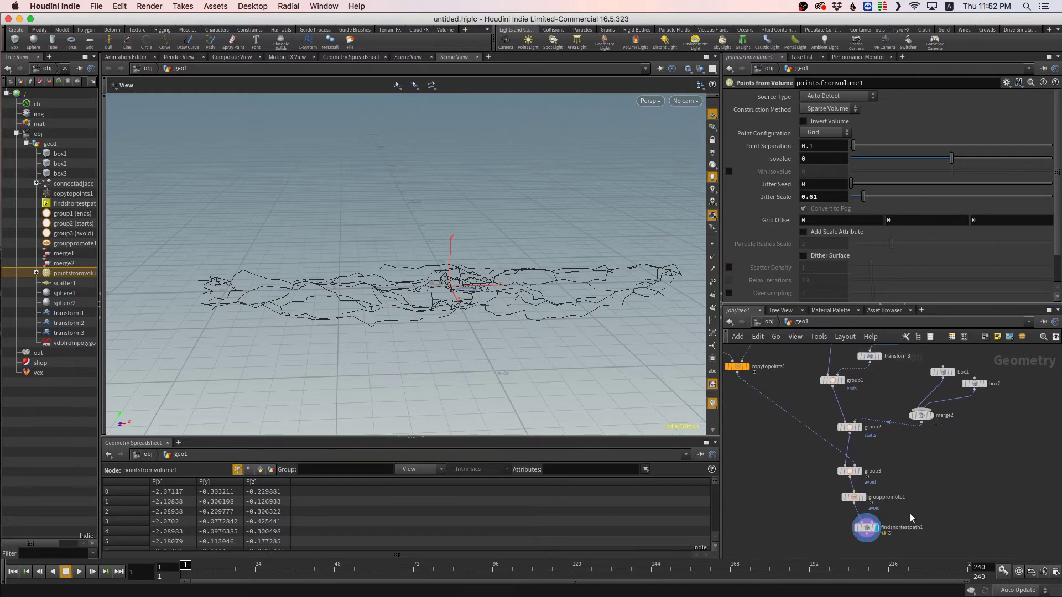
middle_click_drag(923, 537, 912, 465)
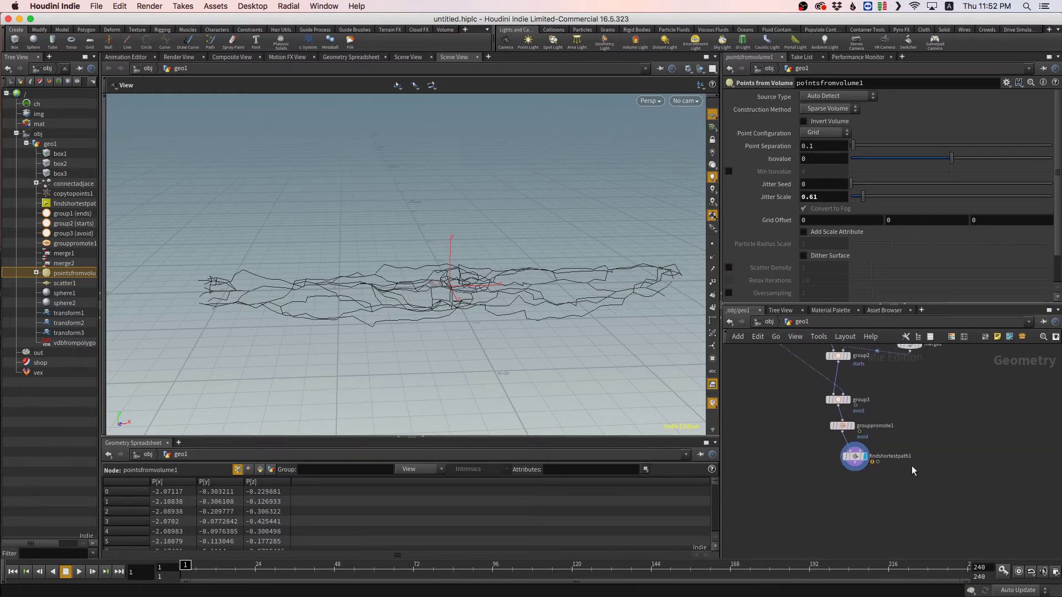
key("Tab")
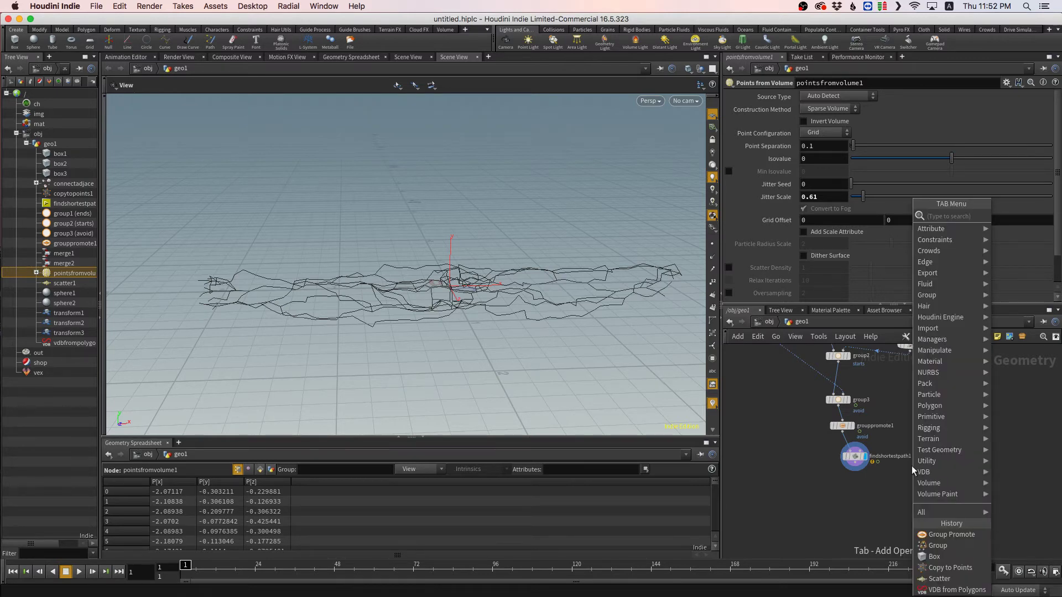
type("pointvop")
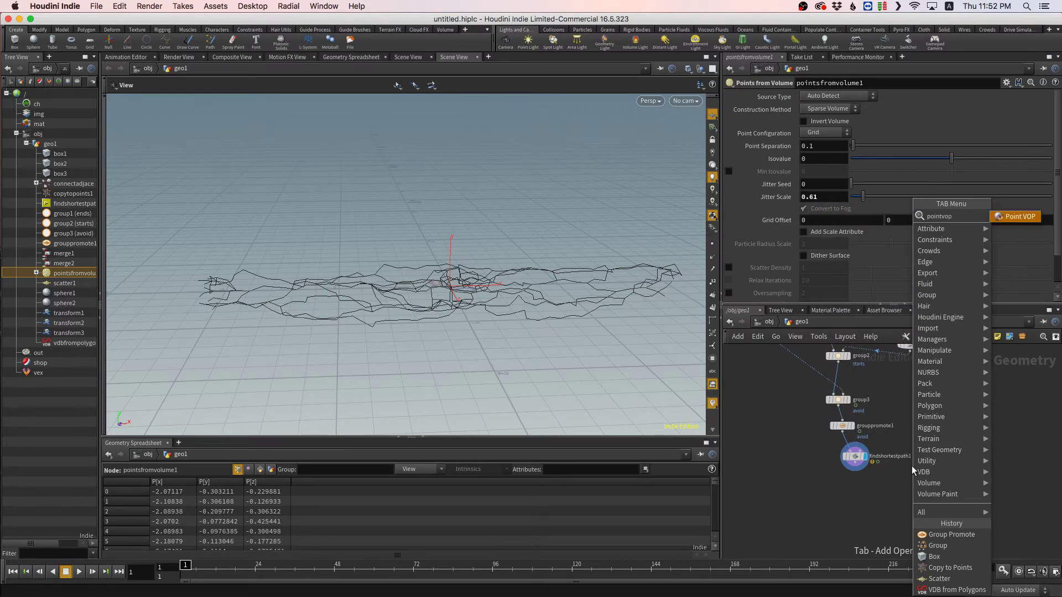
key("Return")
left_click(864, 488)
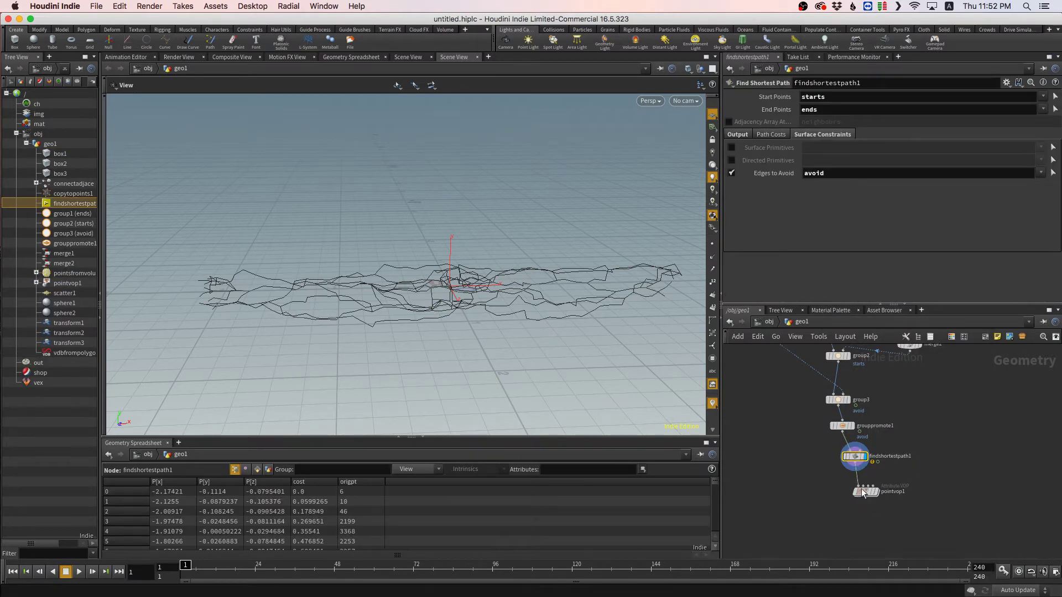
double_click(874, 492)
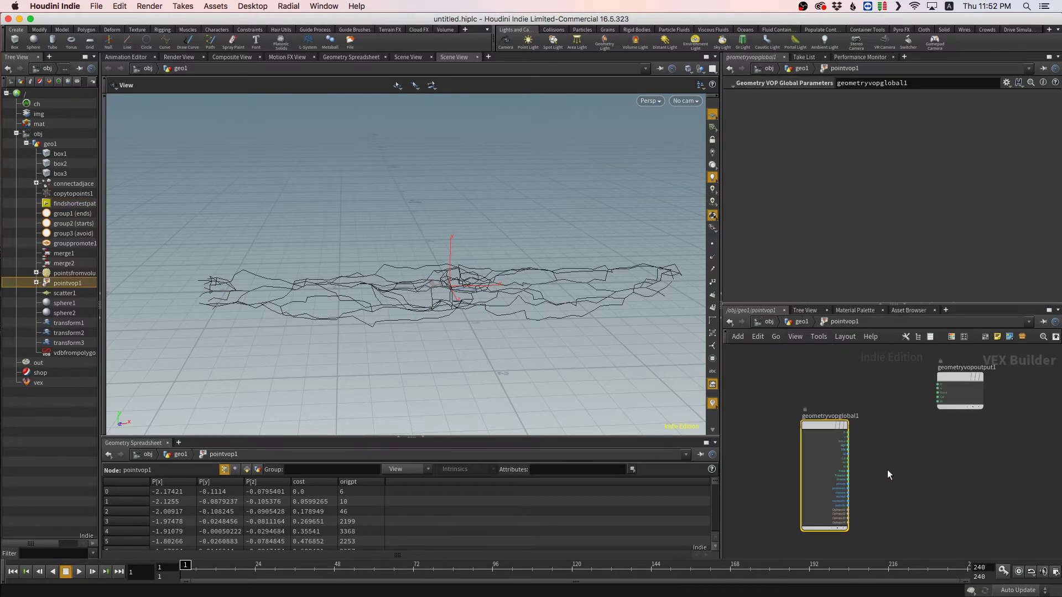
- Add a Turbulent Noise node inside pointvop1 and connect the global P output to its pos input
key("Tab")
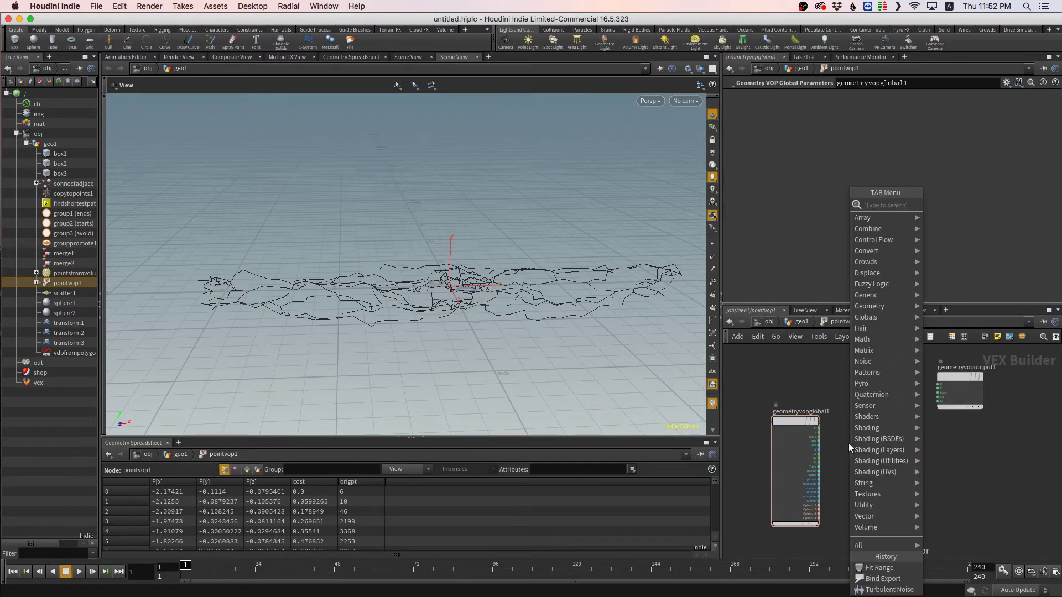
type("tru")
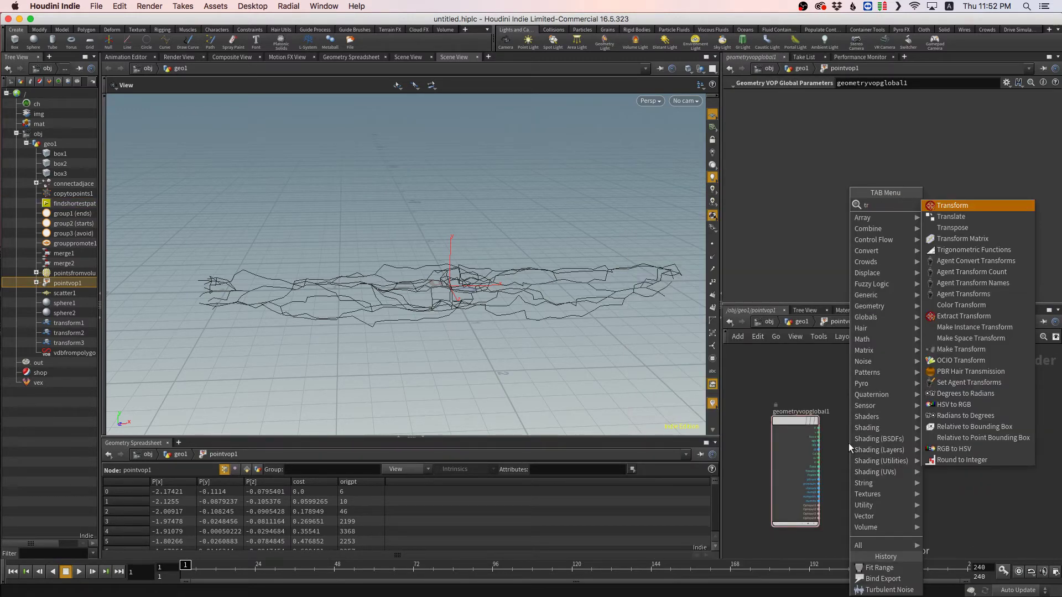
key("BackSpace")
key("BackSpace")
type("urb")
key("Return")
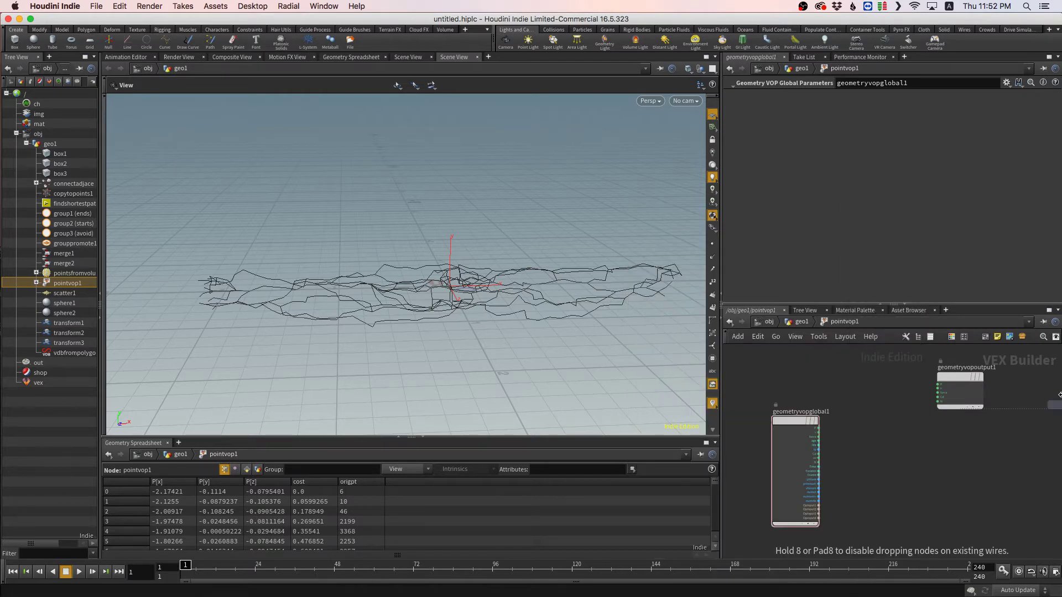
left_click(893, 436)
scroll(891, 409, "up", 4)
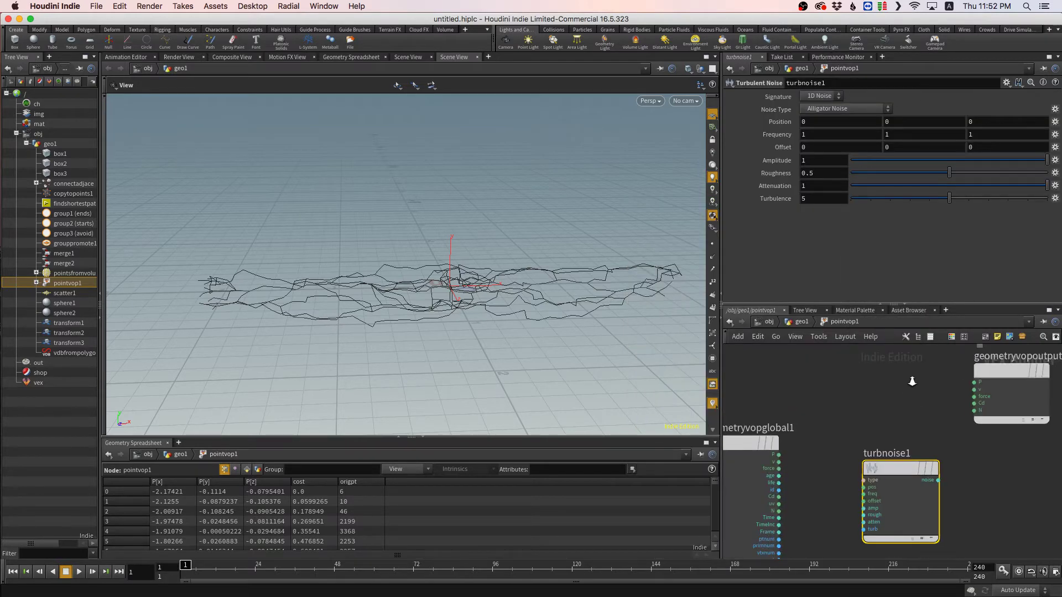
left_click(782, 454)
left_click(824, 448)
left_click_drag(849, 431, 854, 456)
- Add an Add node that sums global P and the turbulent noise, and wire its sum to the output node's P
mouse_move(905, 423)
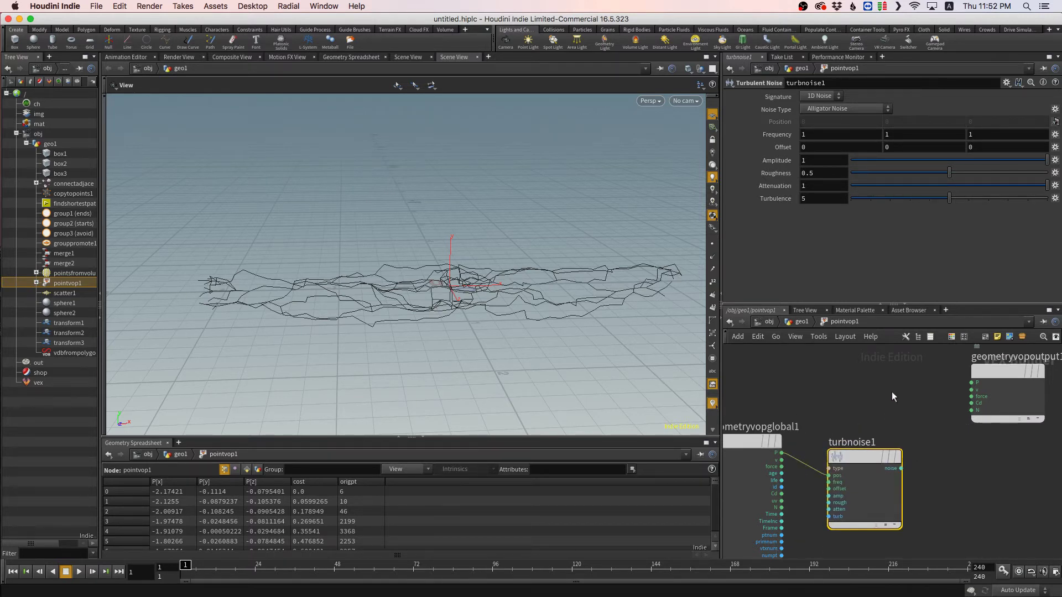
key("Tab")
type("add")
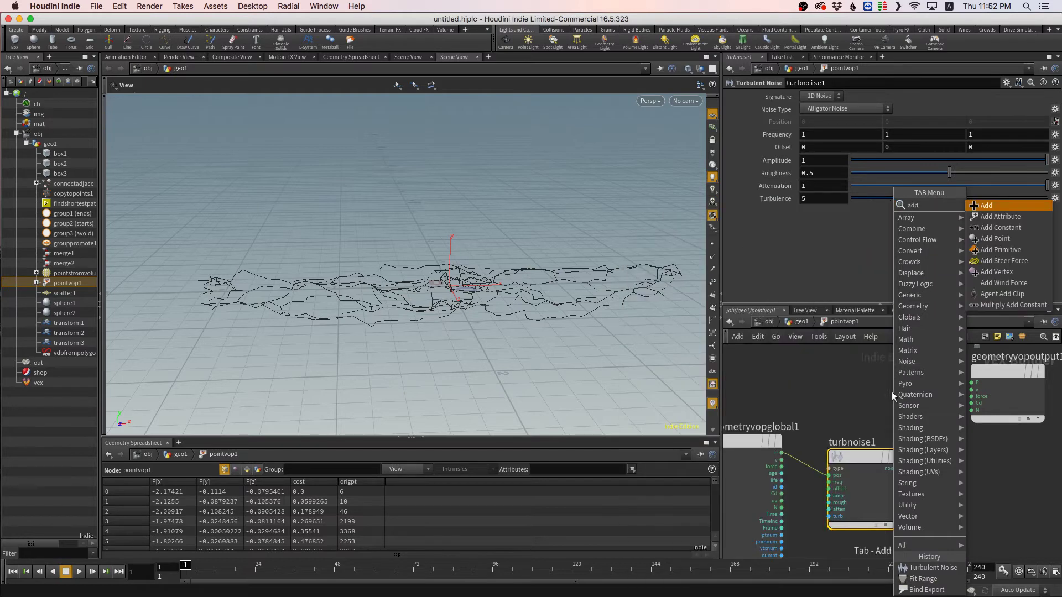
key("Return")
left_click(886, 397)
left_click_drag(781, 453, 856, 405)
left_click_drag(858, 455, 845, 472)
left_click(889, 481)
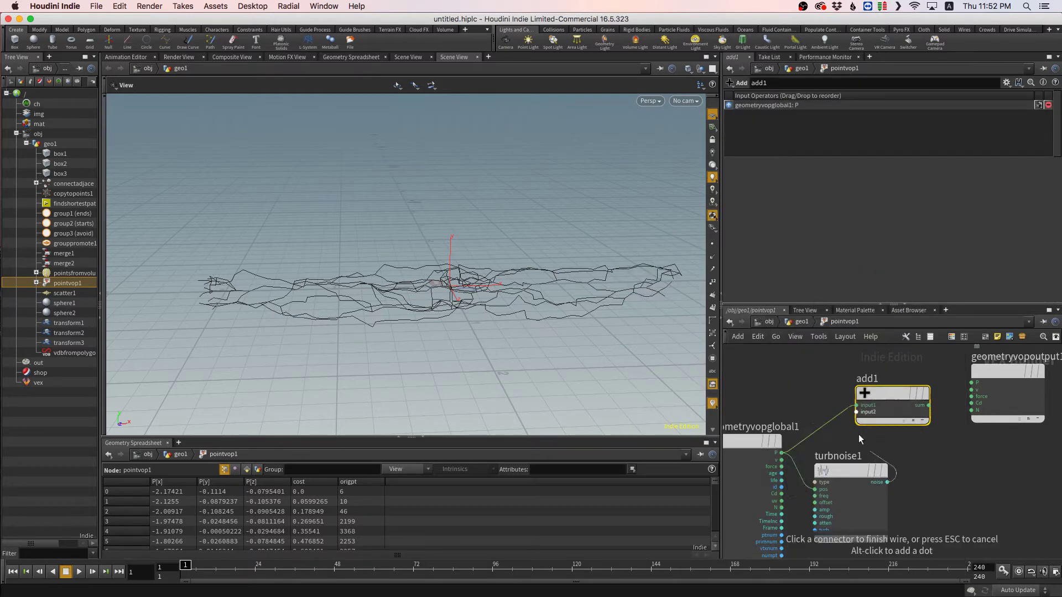
left_click(856, 412)
left_click(928, 405)
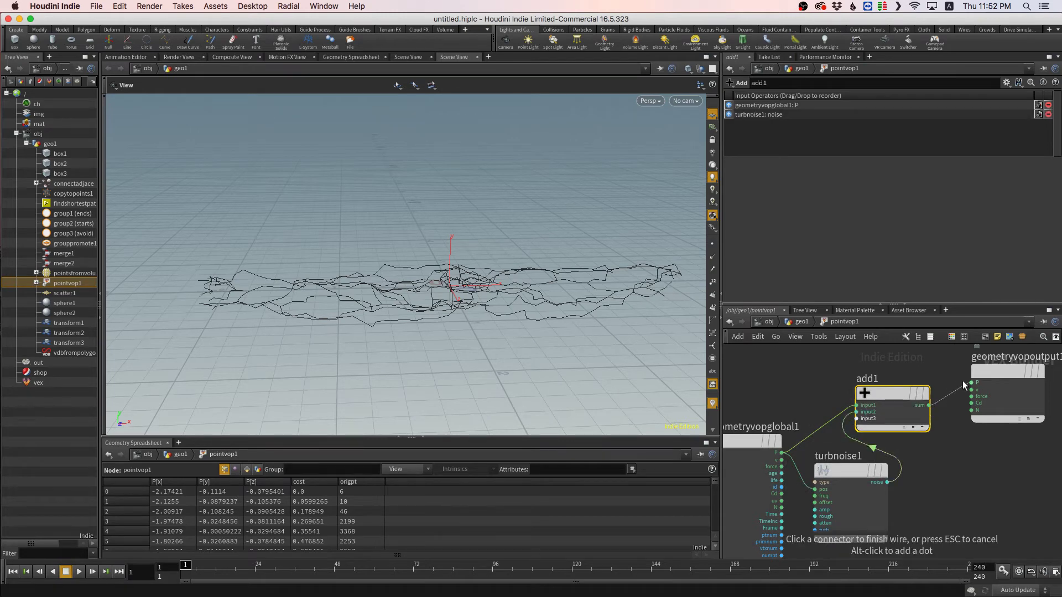
left_click(969, 383)
- Set turbnoise1's Amplitude to 0.065 and its Frequency to 4.4 on all axes, and return to the geo1 level
left_click_drag(610, 286, 557, 279)
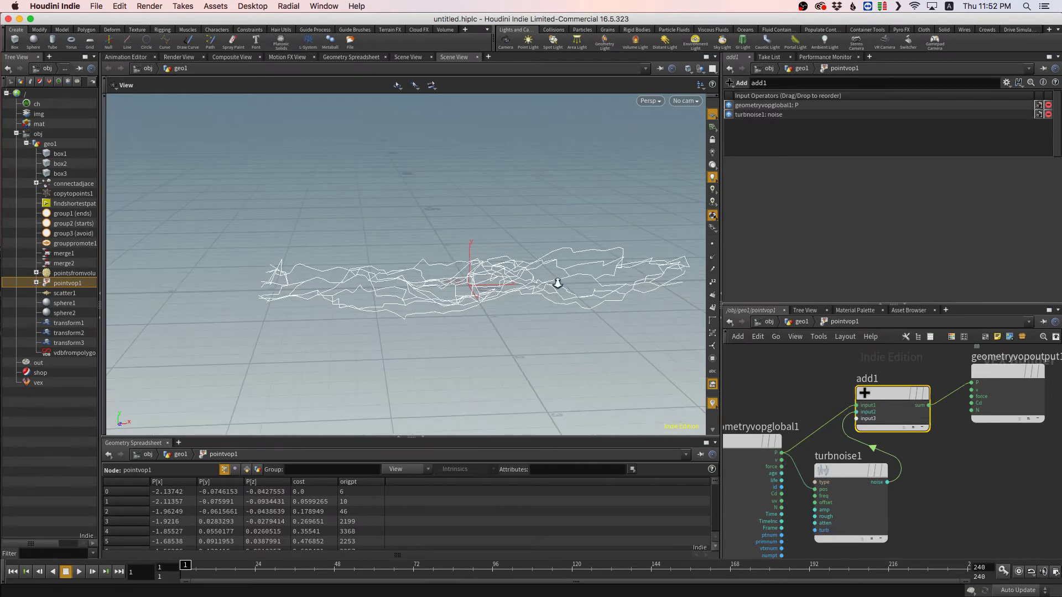
left_click(834, 469)
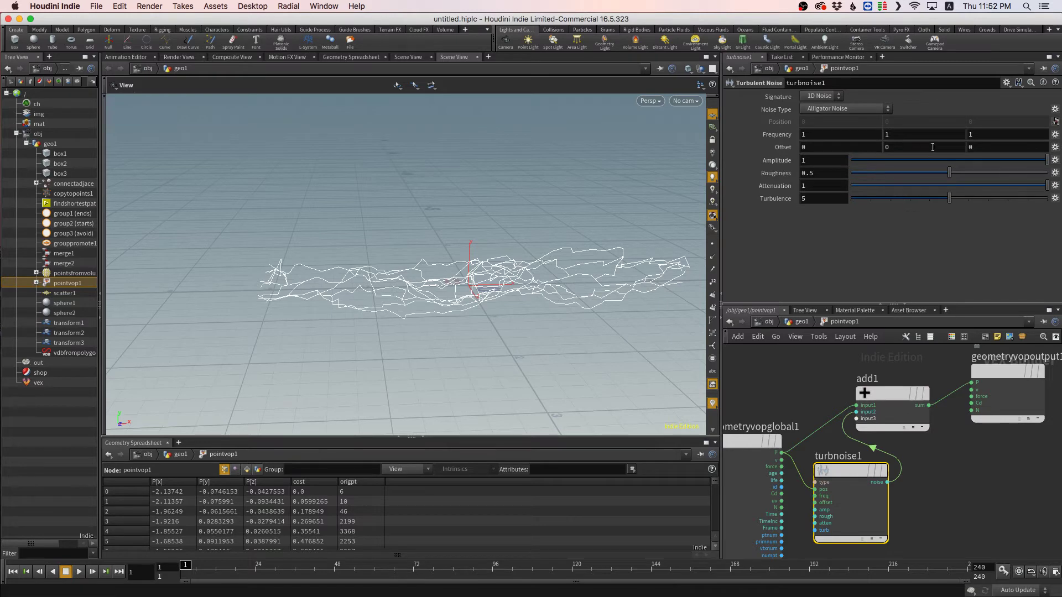
left_click_drag(977, 166, 956, 164)
middle_click_drag(839, 133, 867, 147)
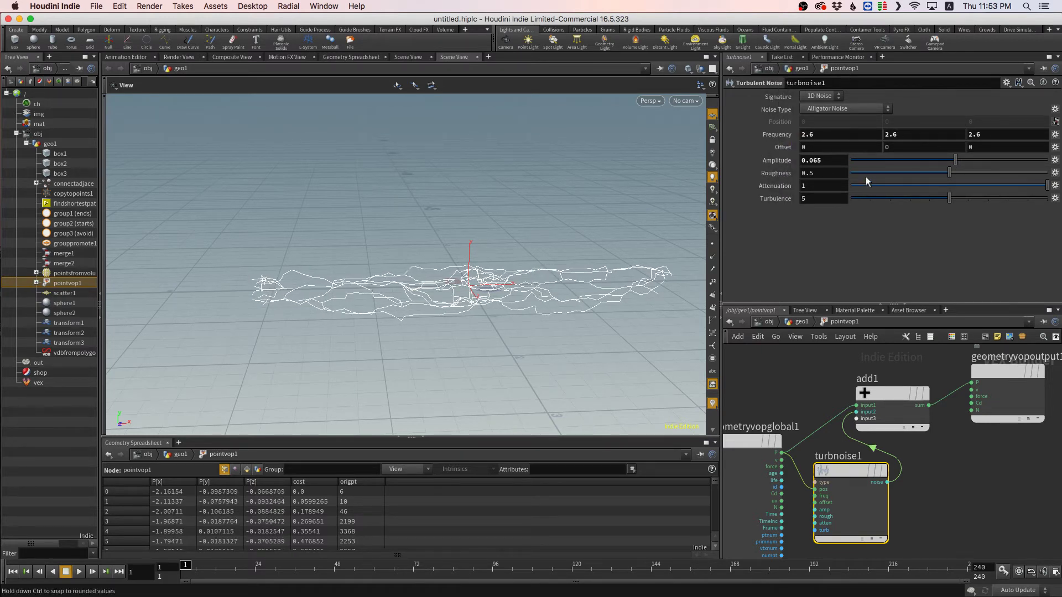
middle_click_drag(775, 132, 874, 146)
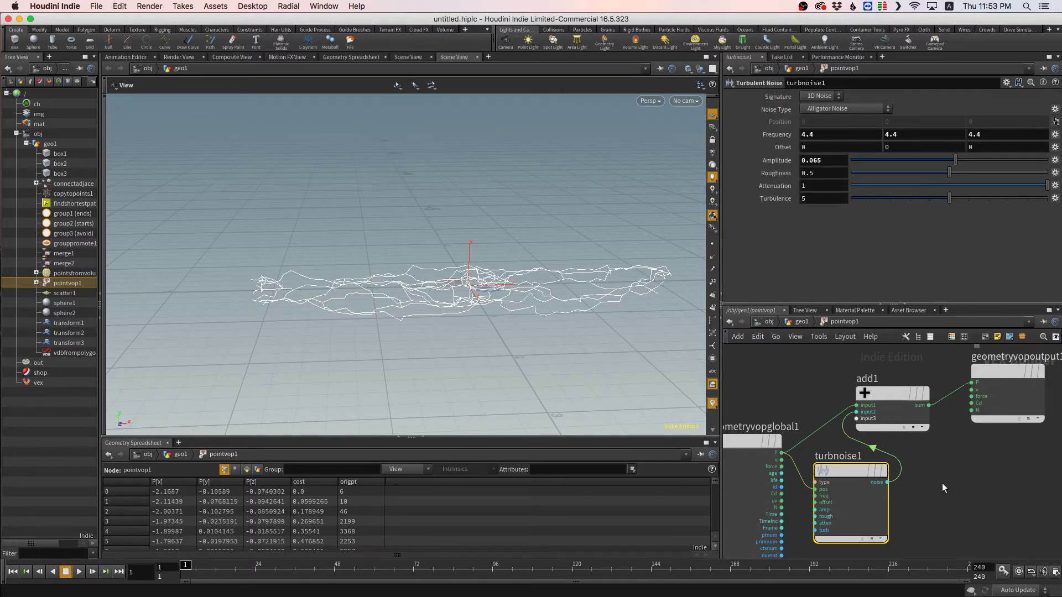
key("u")
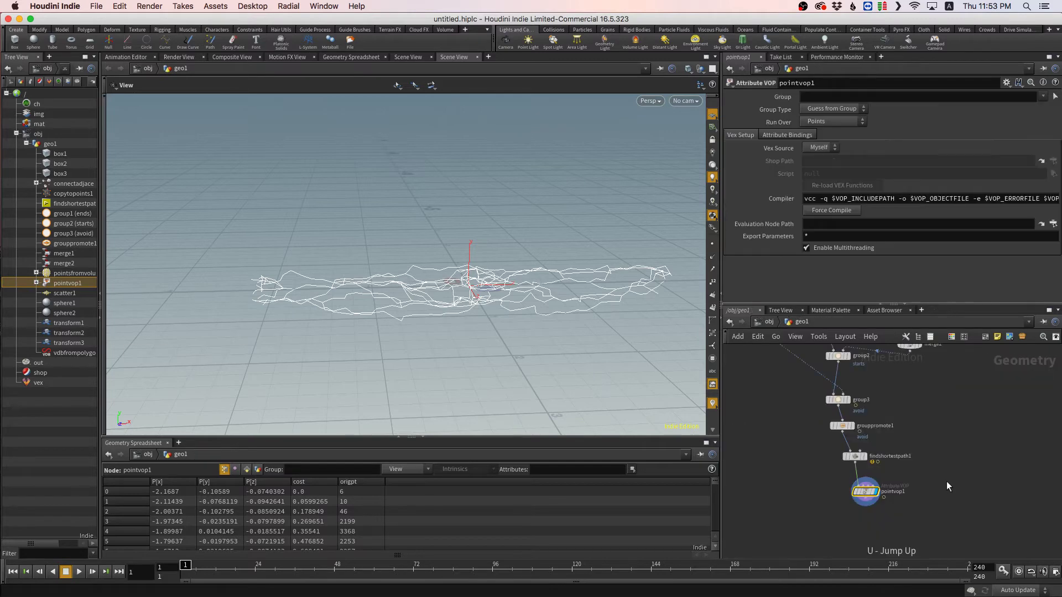
- Promote turbnoise1's offset input as a parameter of pointvop1 and return to the geo1 network
double_click(865, 491)
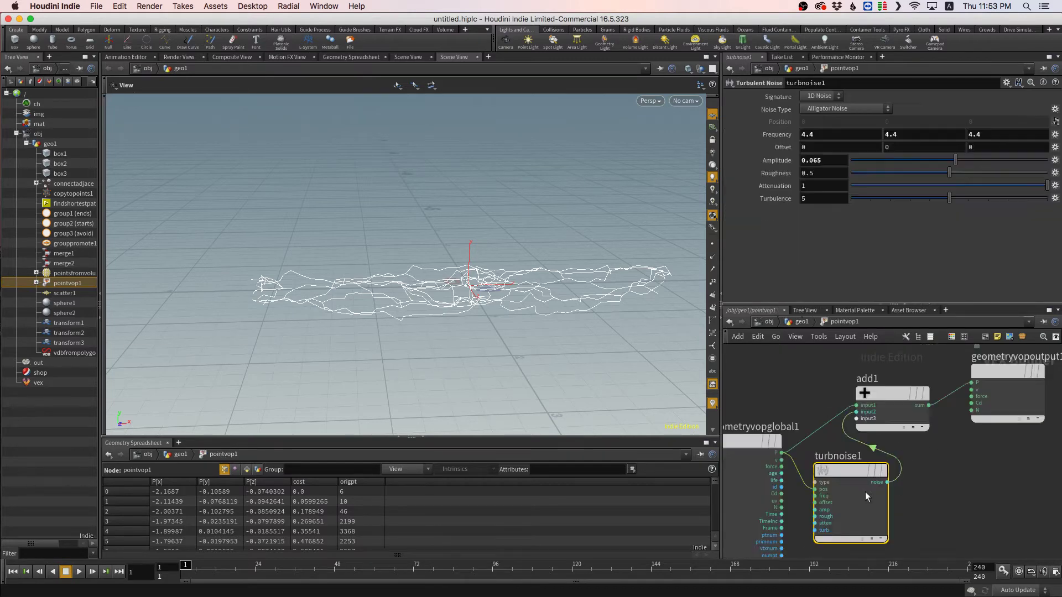
left_click_drag(843, 473, 857, 472)
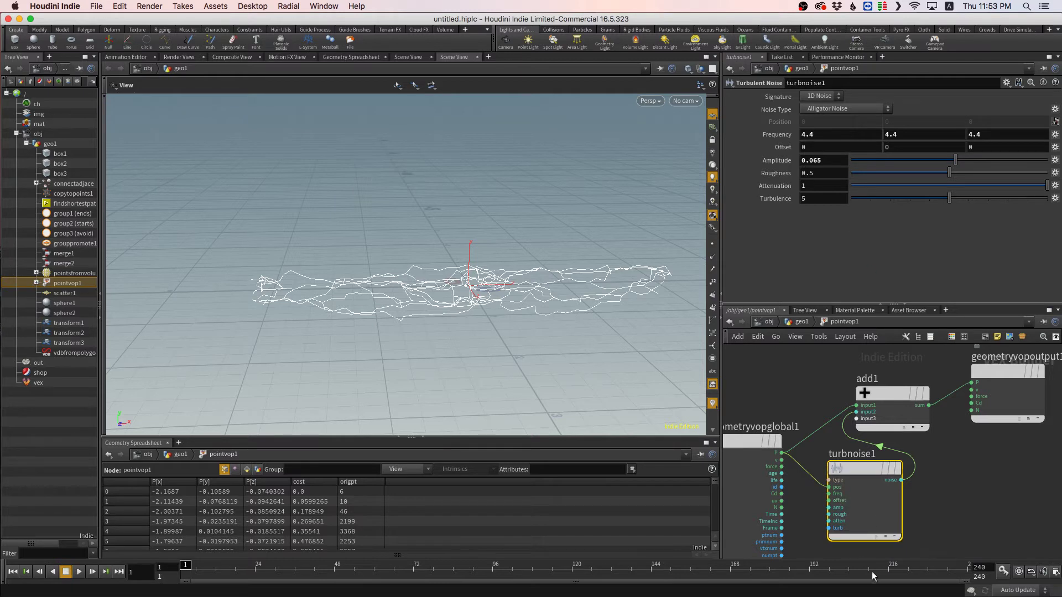
right_click(839, 503)
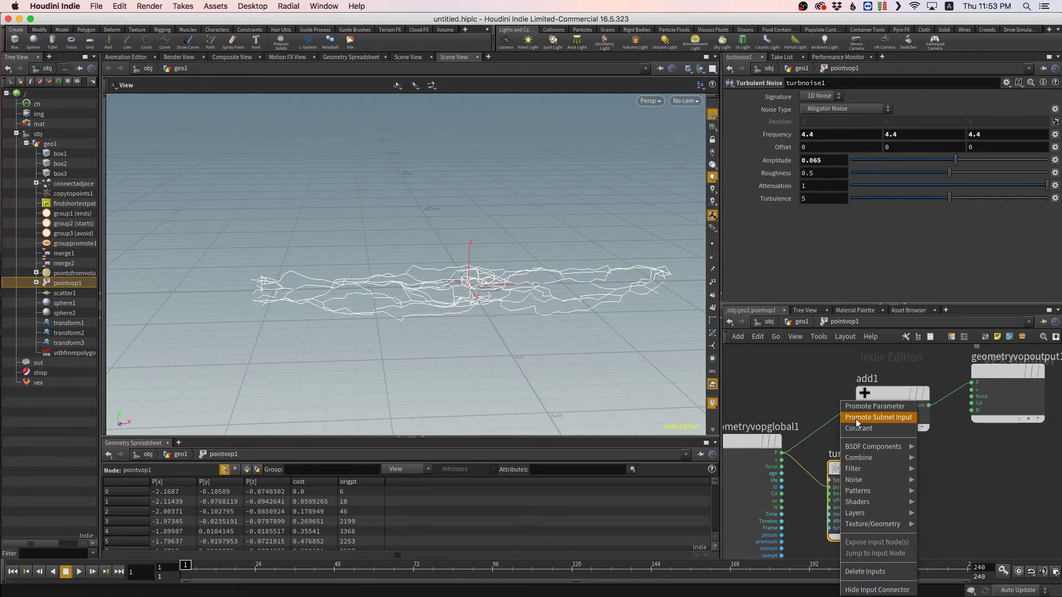
left_click(865, 412)
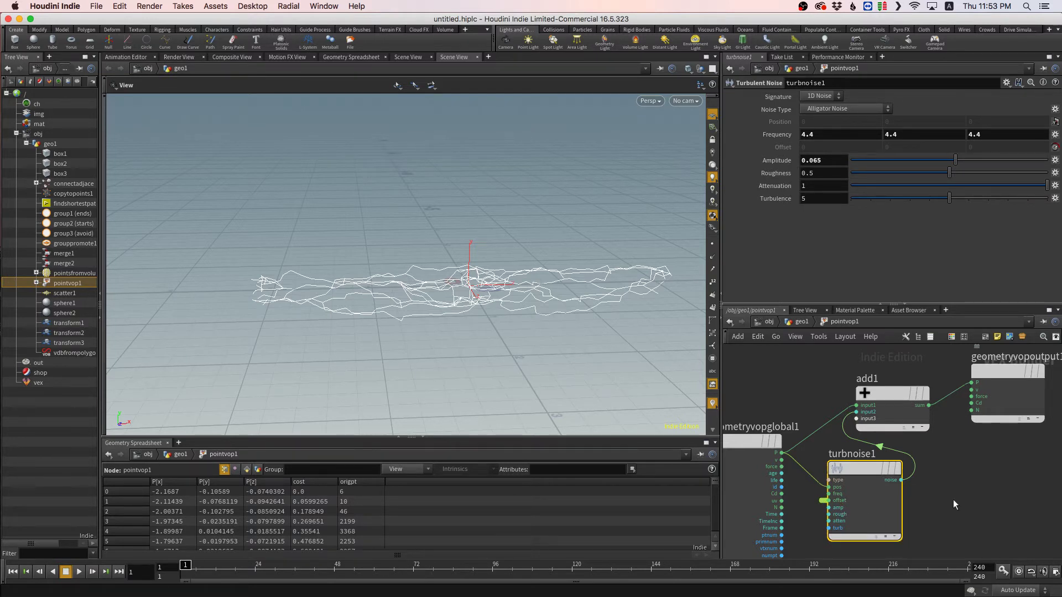
key("u")
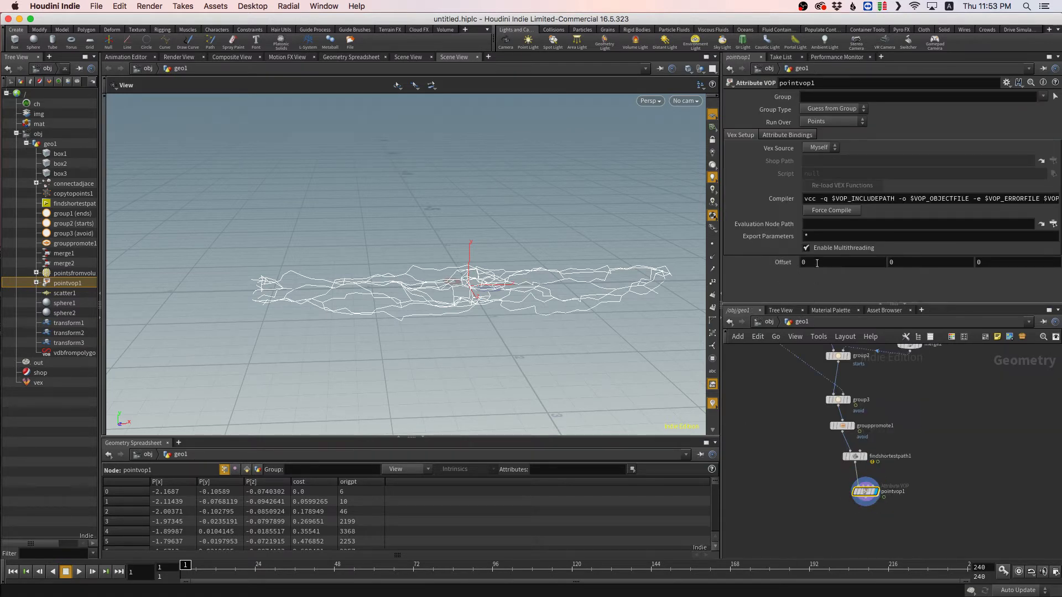
- Set the second component of pointvop1's Offset to the expression $F*.2
left_click(918, 262)
type("$F")
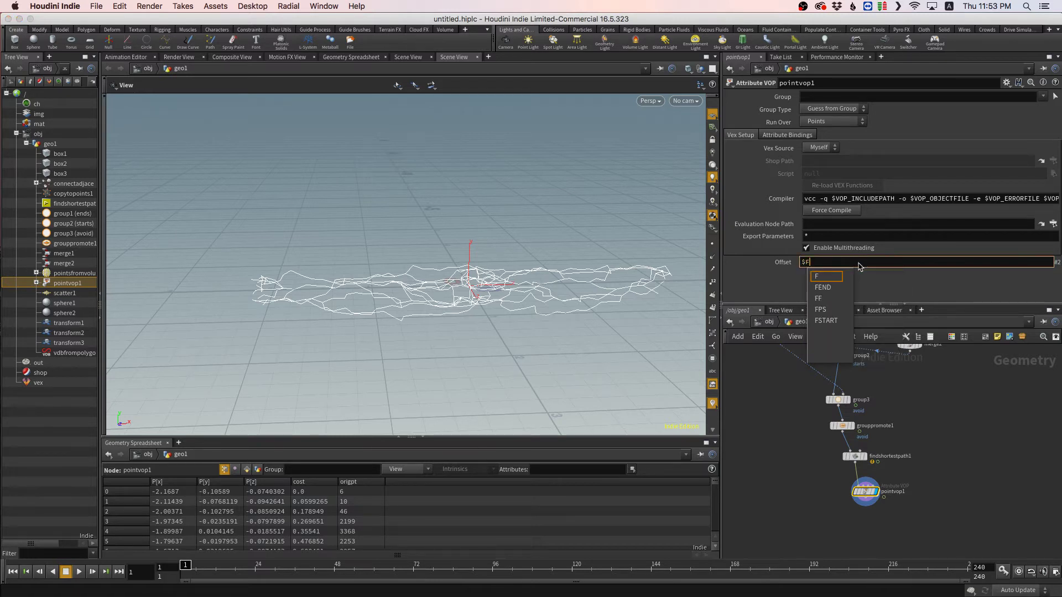
type("*.2")
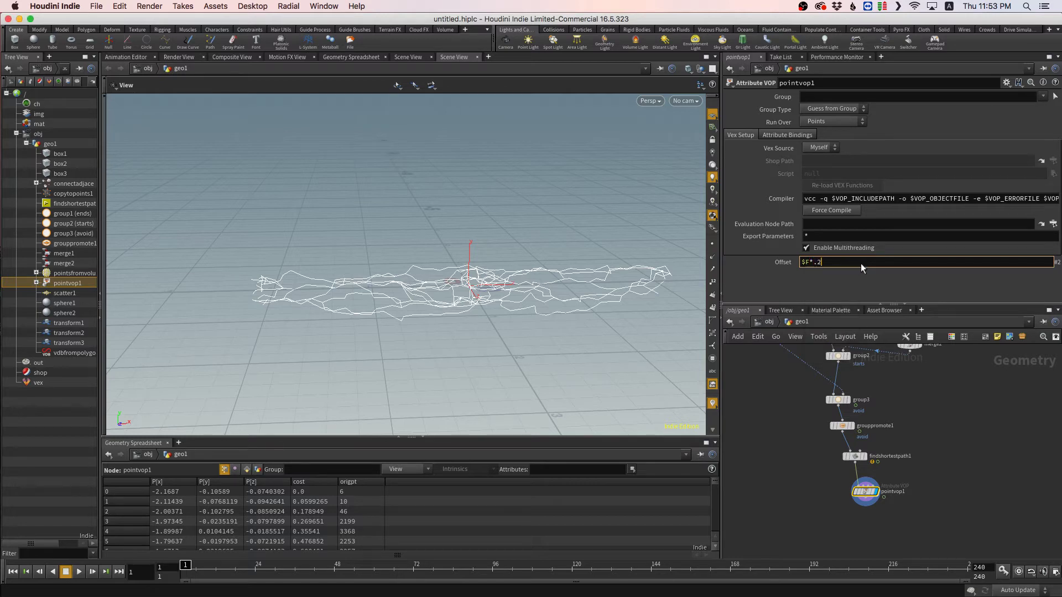
left_click(753, 446)
- Play and pause the timeline to examine how the animated noise offset moves the paths
key("Up")
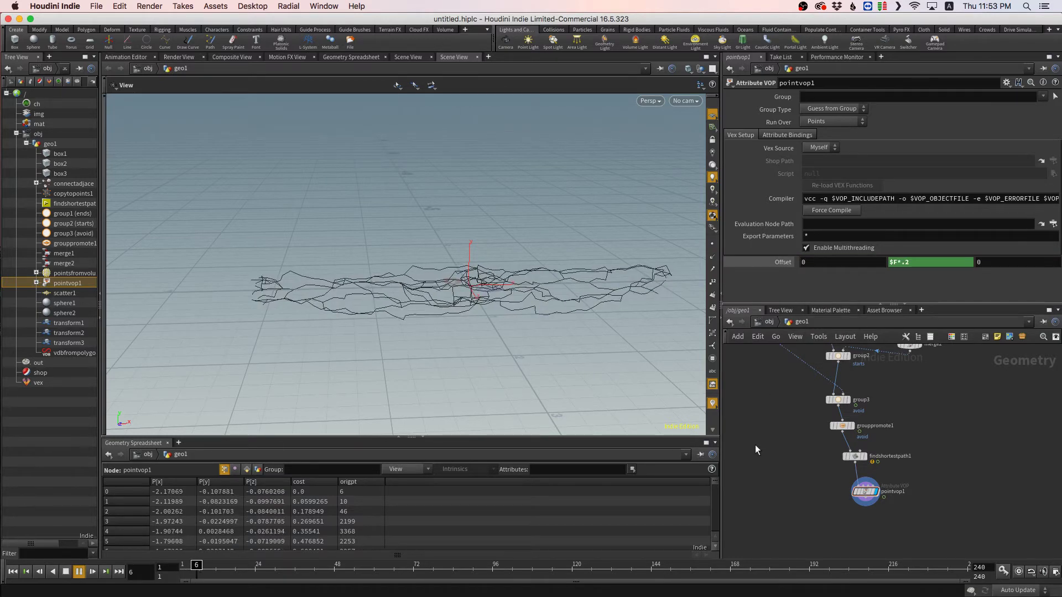
key("Up")
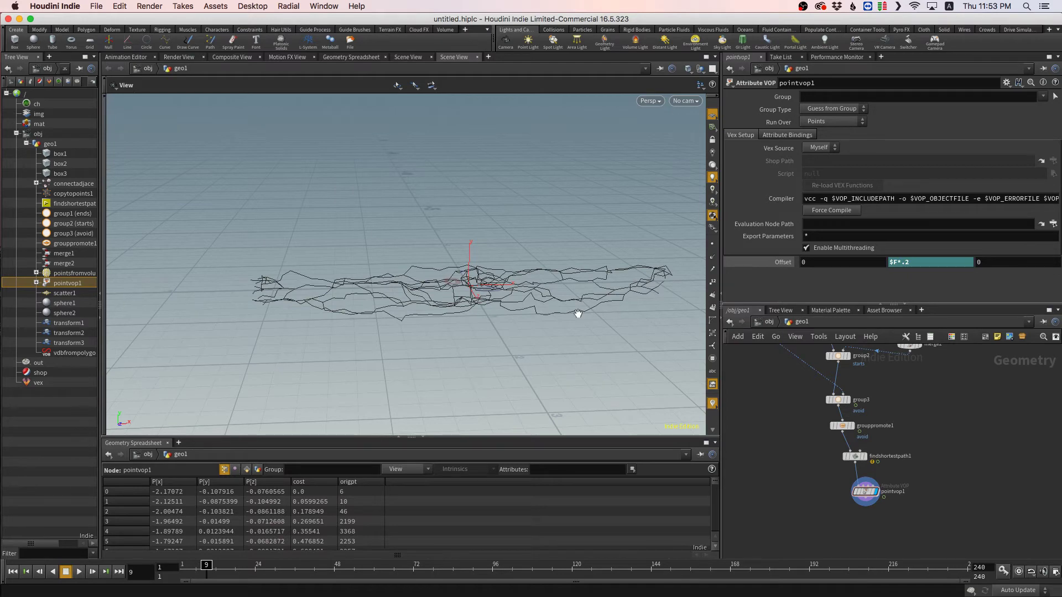
key("Up")
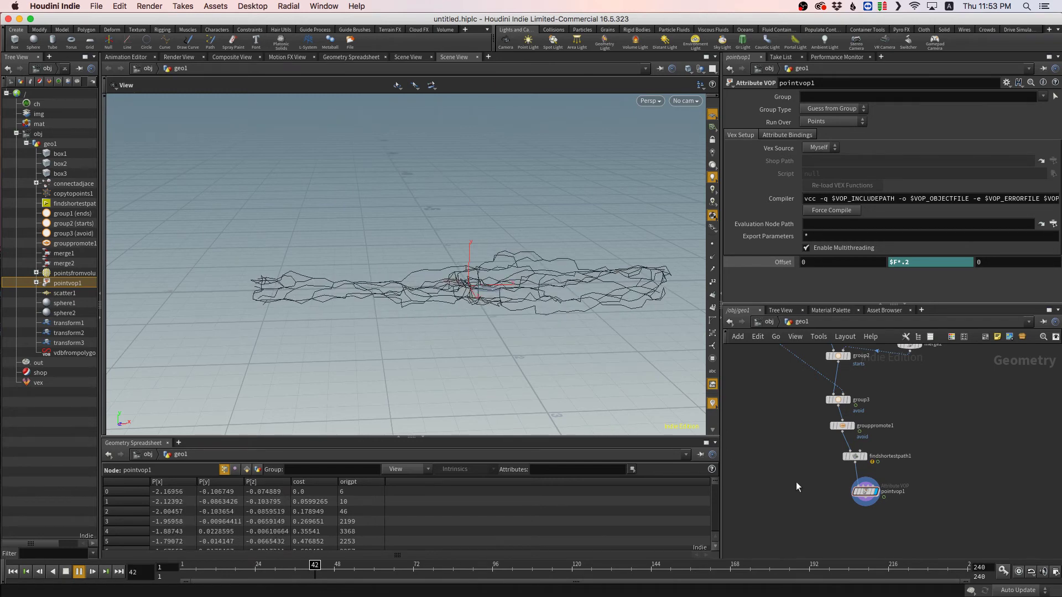
key("Up")
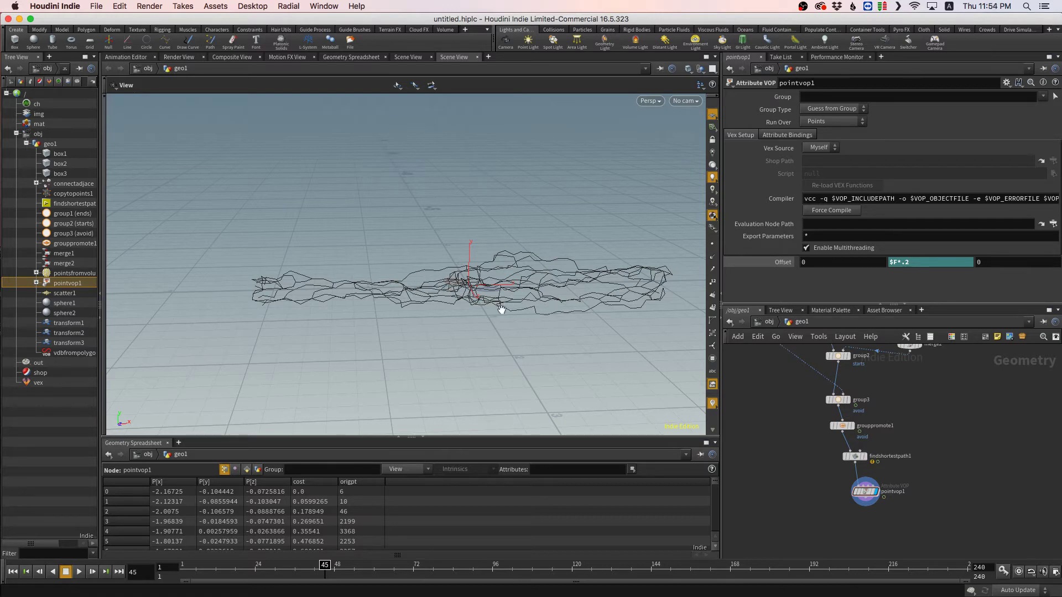
- Append a Carve node to pointvop1 with its display flag on, and disable its First U
key("Tab")
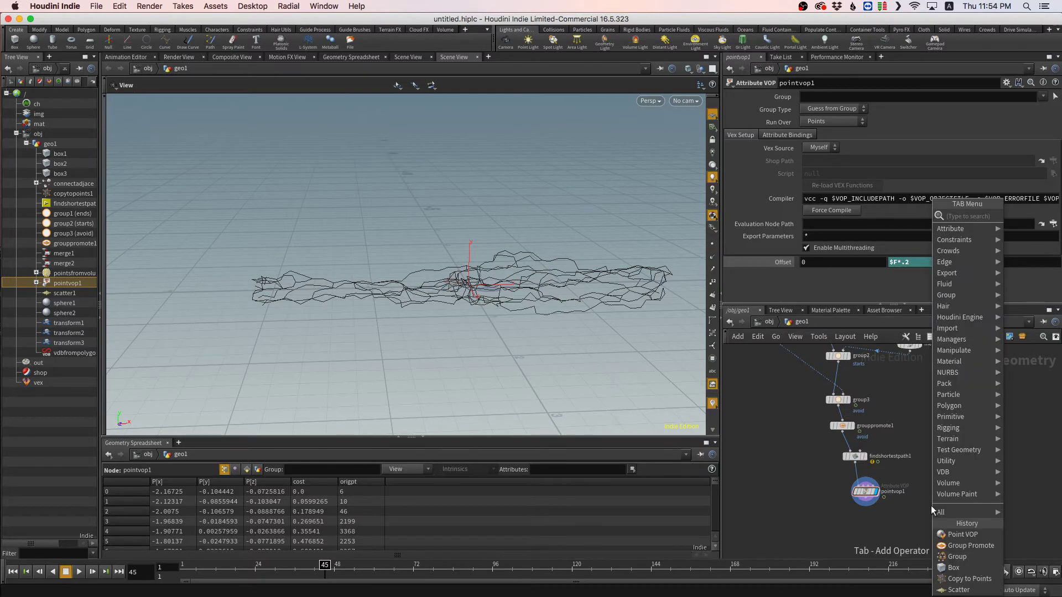
type("car")
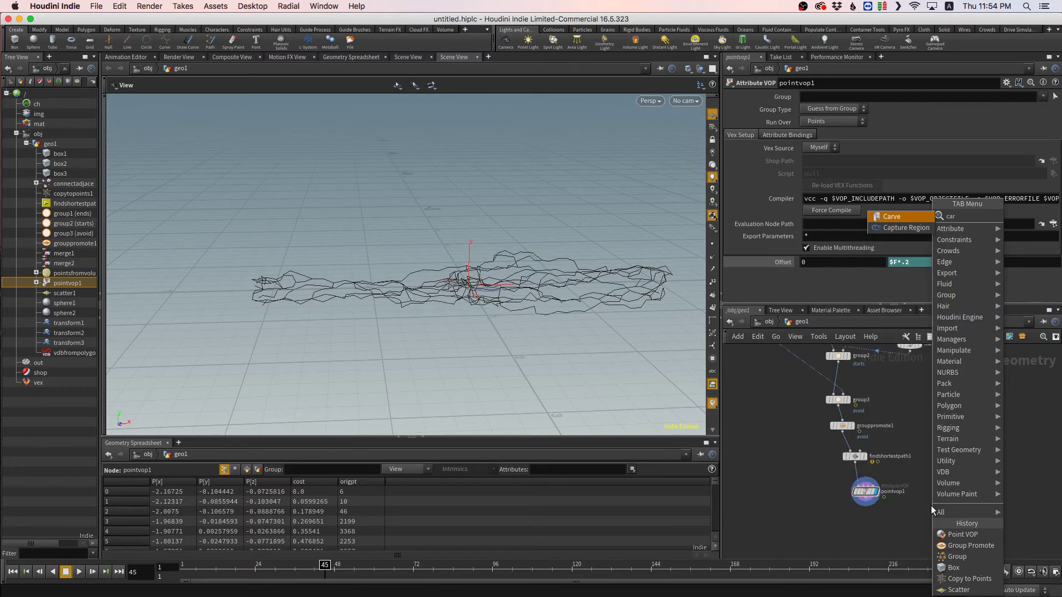
key("Return")
left_click(861, 529)
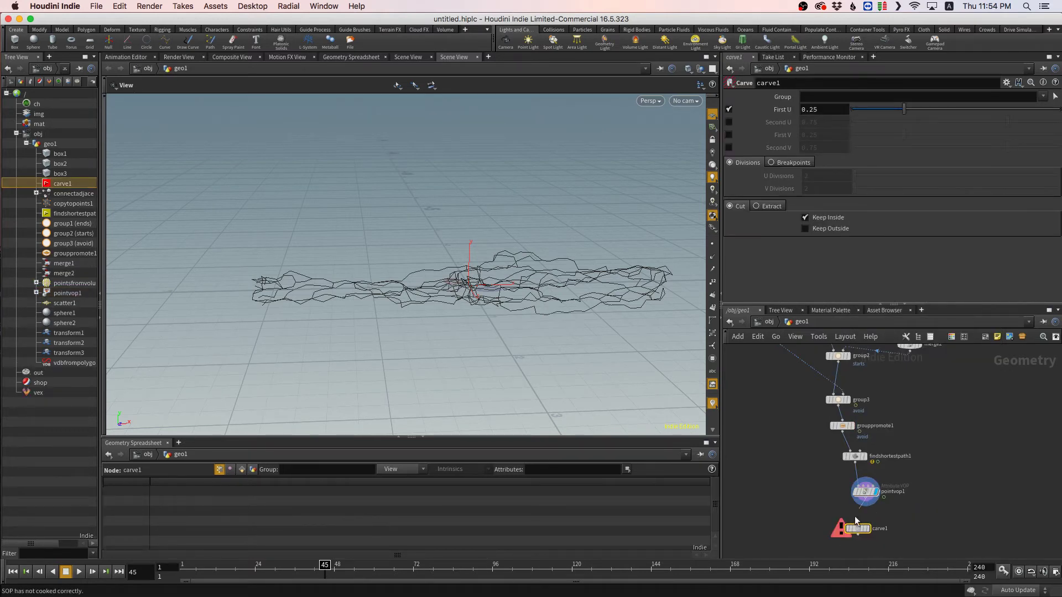
left_click(870, 529)
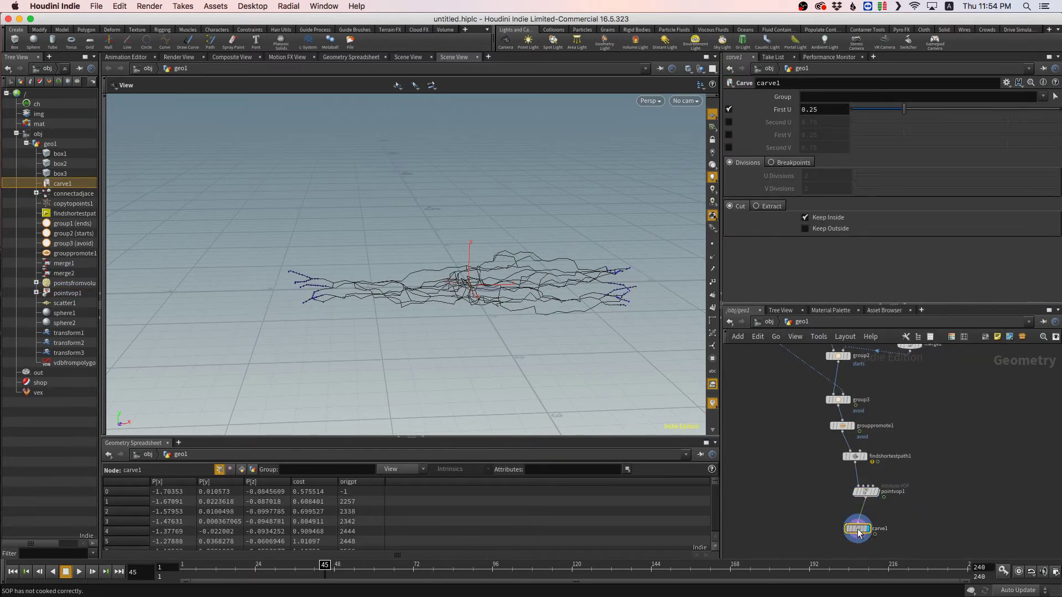
left_click(728, 109)
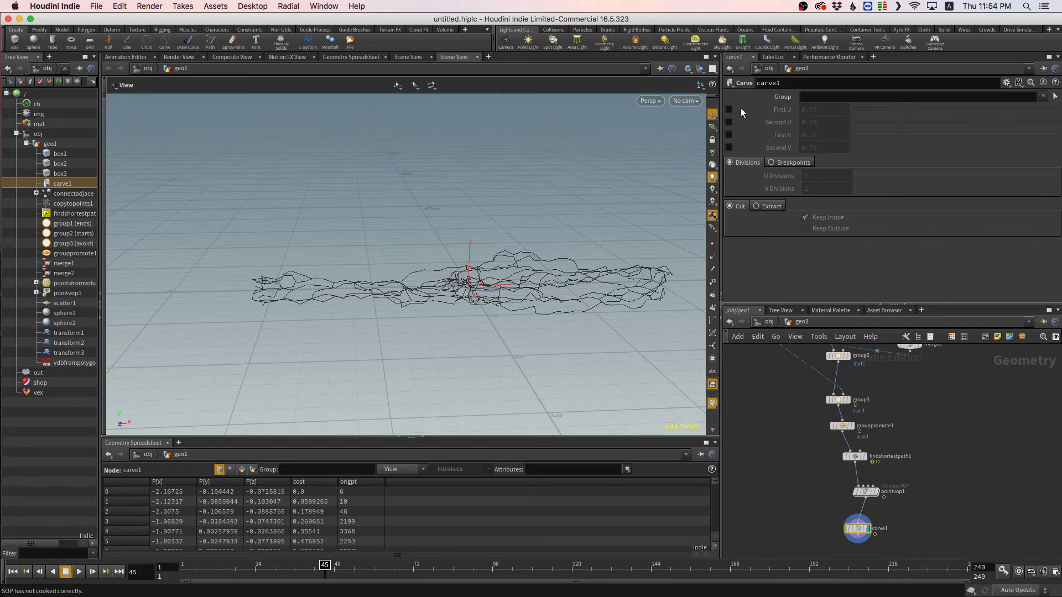
- Enable Second U on carve1 and lower it to 0.04 to trim the paths toward their starts
left_click(729, 122)
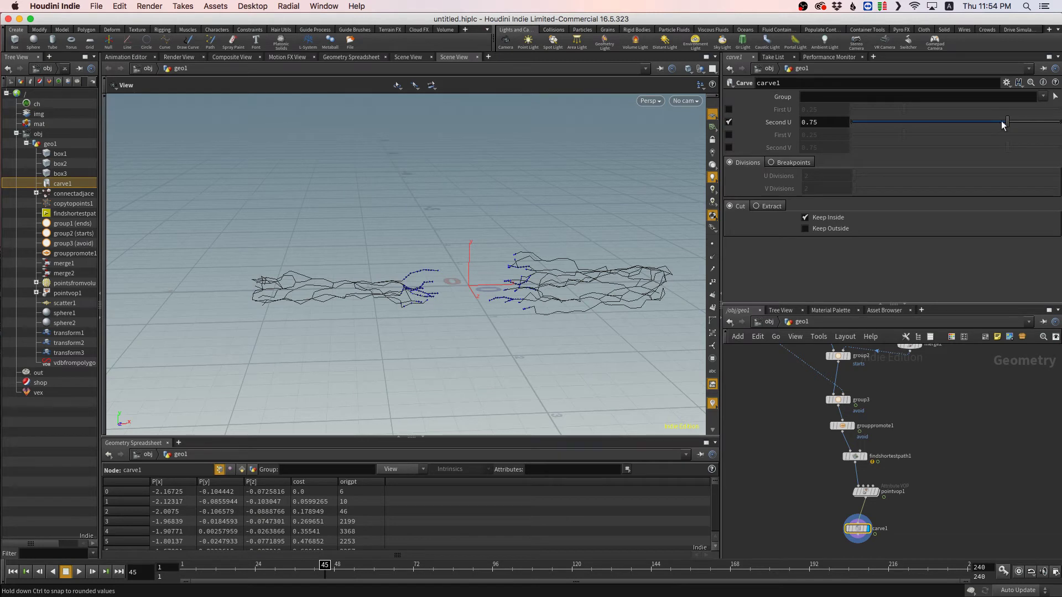
left_click_drag(1003, 124, 1032, 126)
left_click_drag(1037, 125, 861, 126)
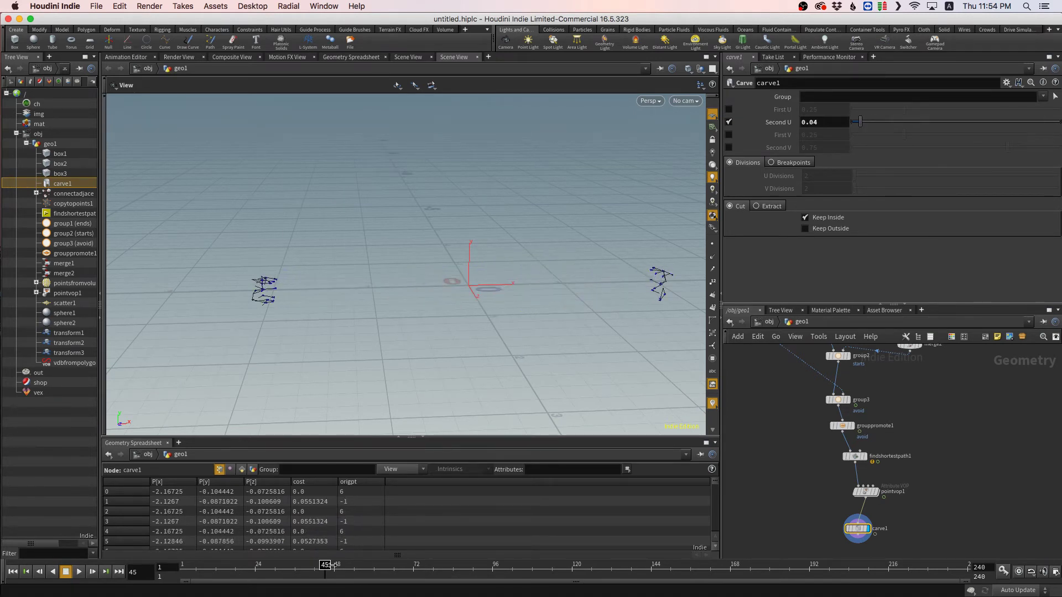
- Keyframe carve1's Second U at 0 on frame 1
left_click_drag(321, 569, 171, 575)
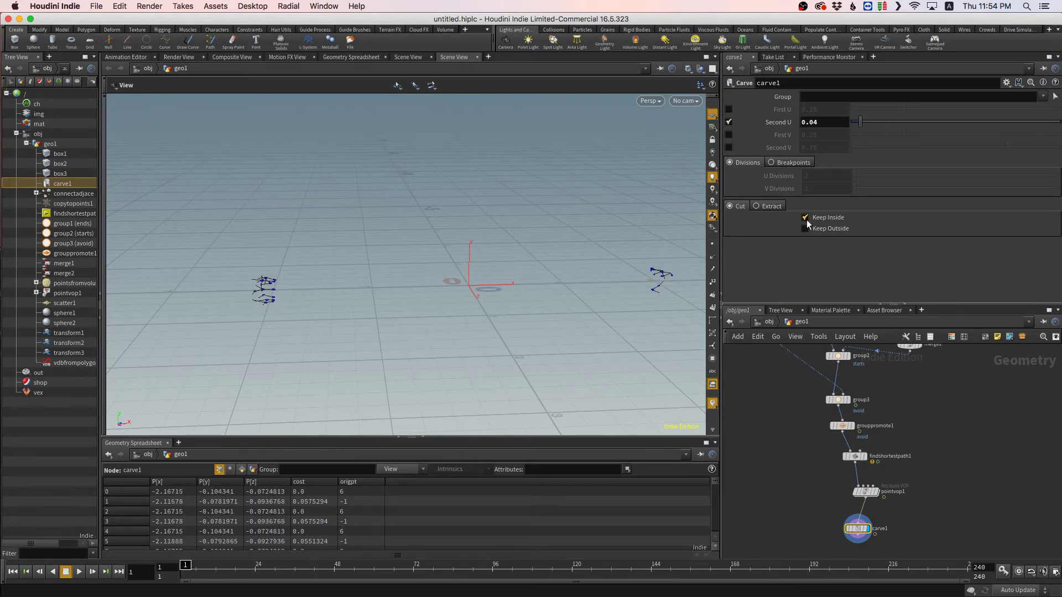
left_click_drag(857, 121, 782, 123)
left_click(784, 123, "alt")
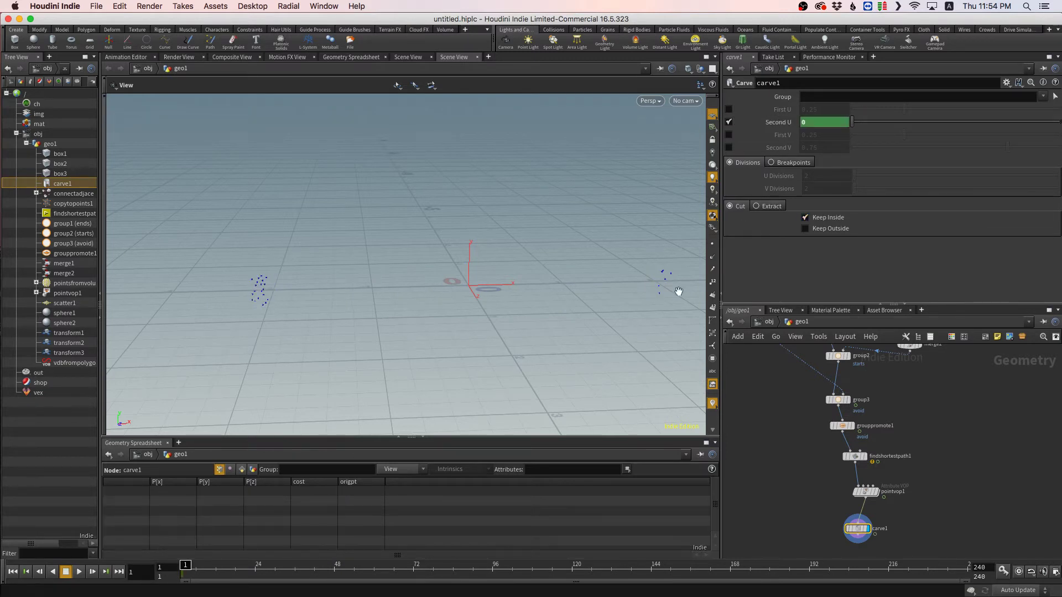
- Keyframe carve1's Second U at 1 on frame 56
left_click_drag(335, 566, 362, 567)
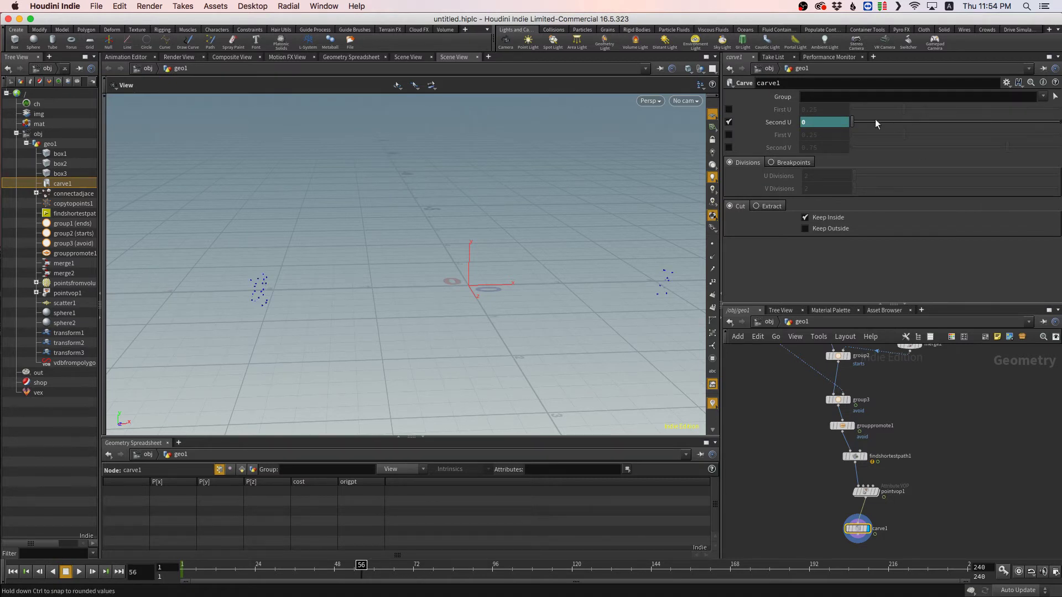
left_click_drag(875, 119, 1060, 133)
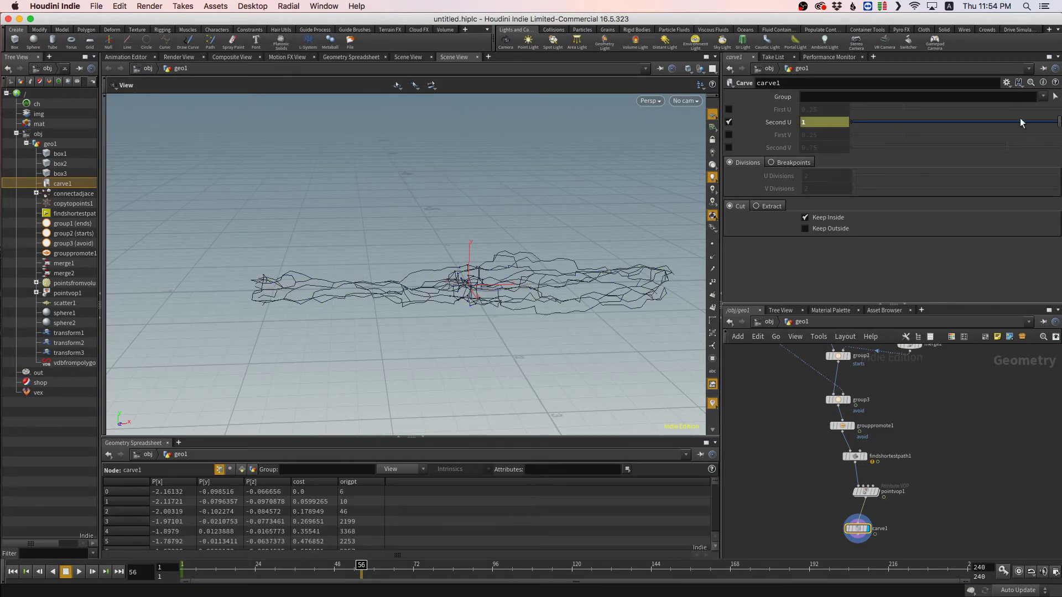
left_click(776, 127, "alt")
- Show sphere2 as a template over the carved paths and examine where the paths meet it
middle_click_drag(487, 283, 398, 199)
left_click_drag(416, 239, 399, 265)
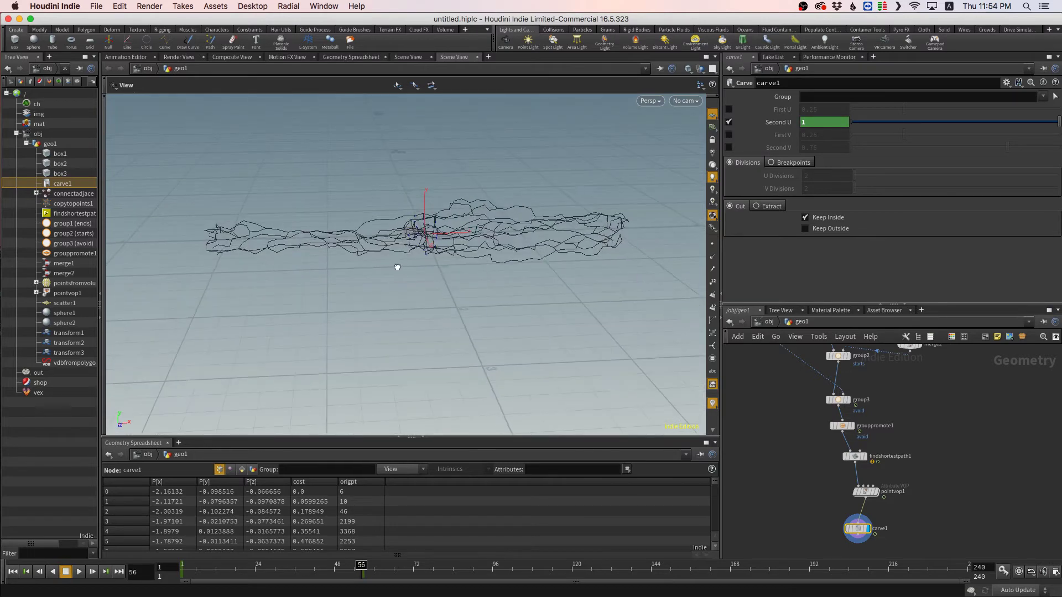
right_click_drag(398, 266, 421, 240)
left_click_drag(420, 240, 444, 227)
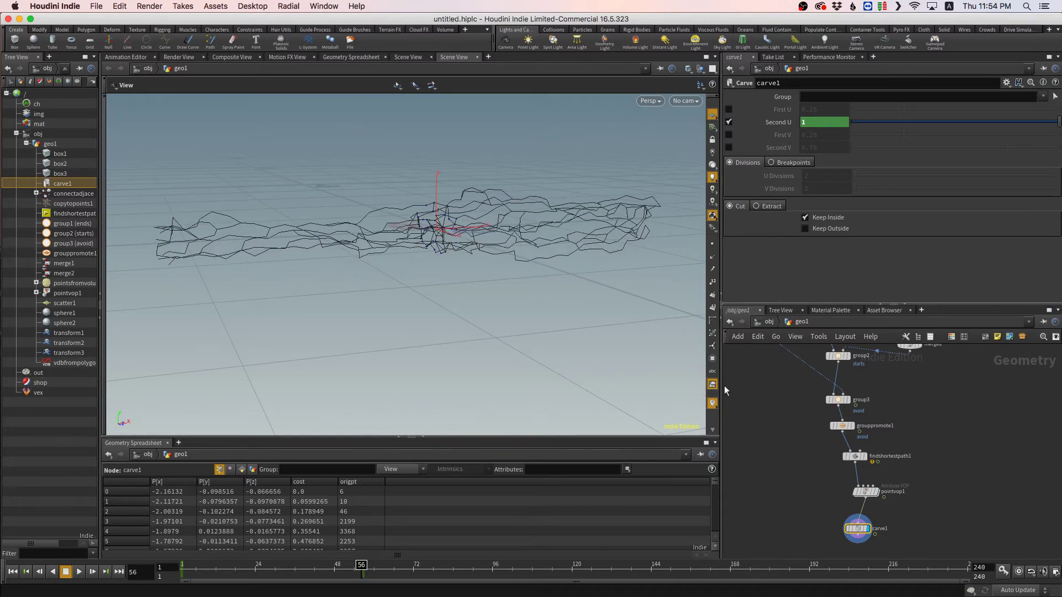
middle_click_drag(976, 443, 937, 528)
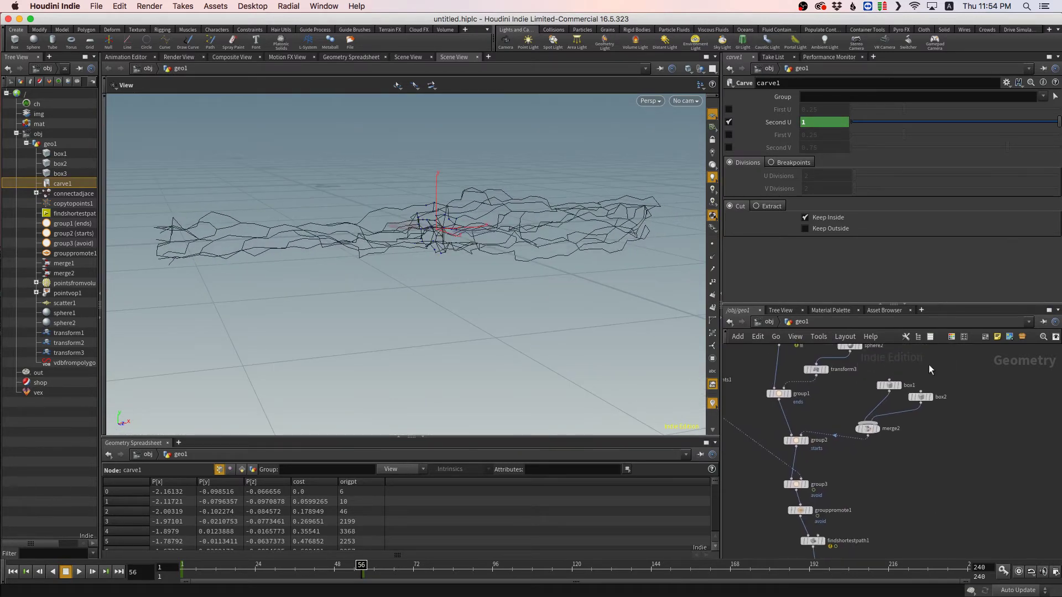
middle_click_drag(948, 415, 972, 488)
left_click(875, 419)
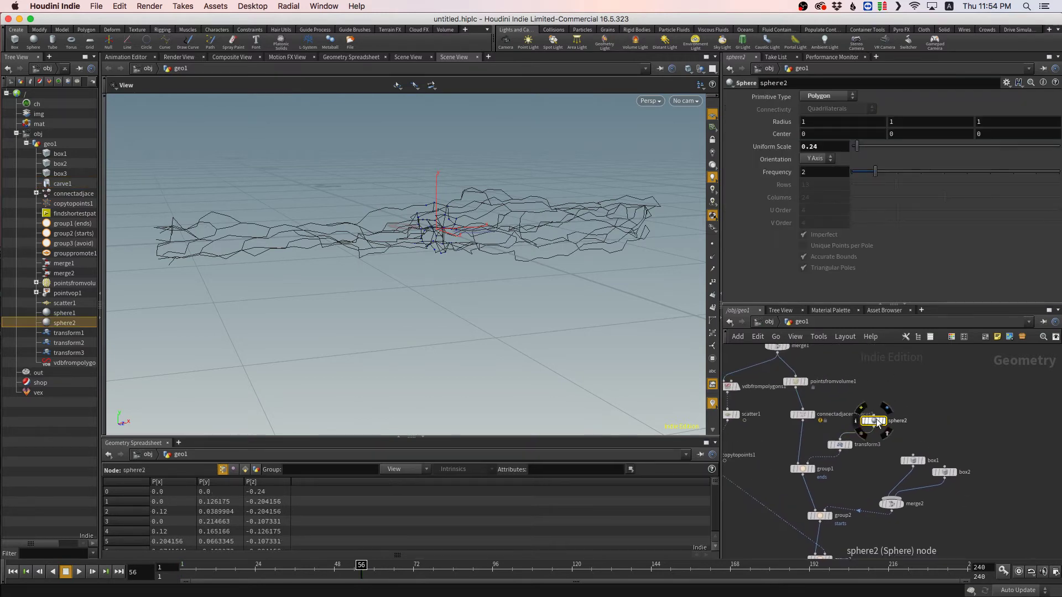
left_click(887, 437)
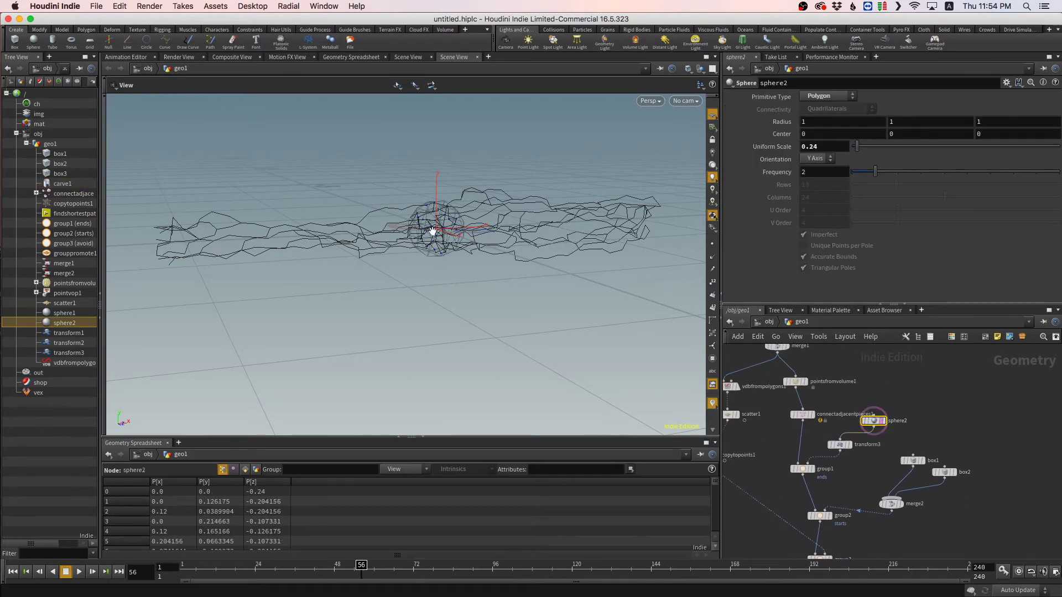
left_click_drag(433, 231, 399, 225)
right_click_drag(425, 230, 465, 260)
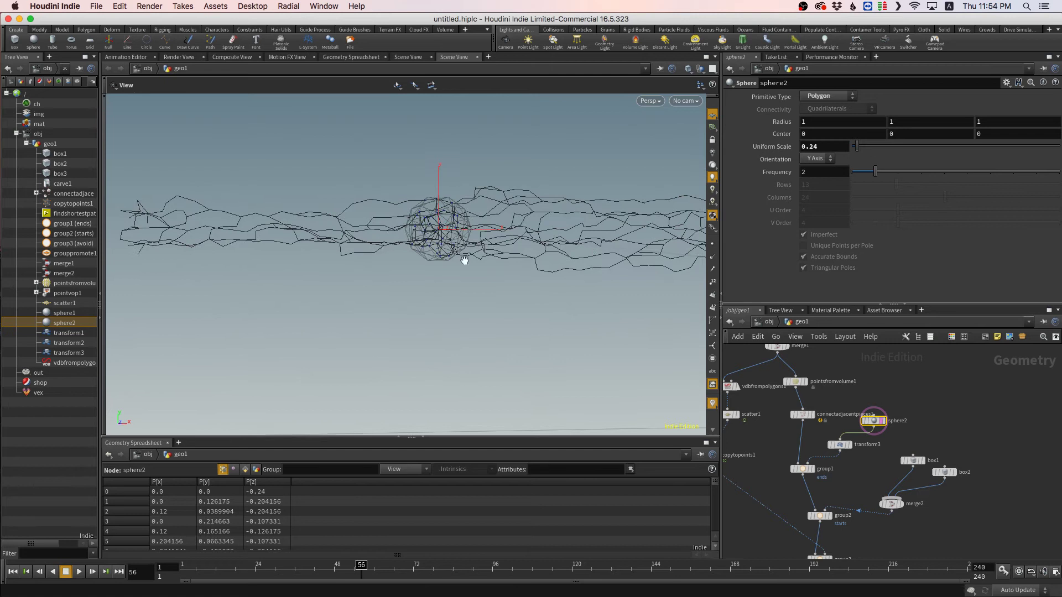
- Template transform3, try its X translation at 0.3 and -0.3, and reset it to 0
left_click(839, 445)
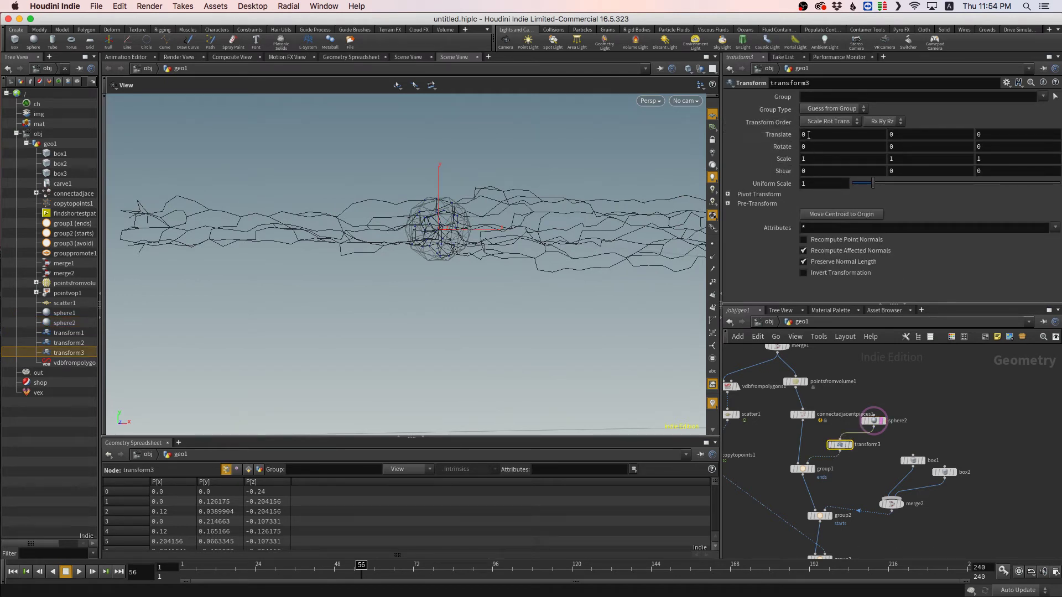
mouse_move(814, 135)
middle_mouse_down()
mouse_move(855, 142)
mouse_move(829, 140)
middle_mouse_up()
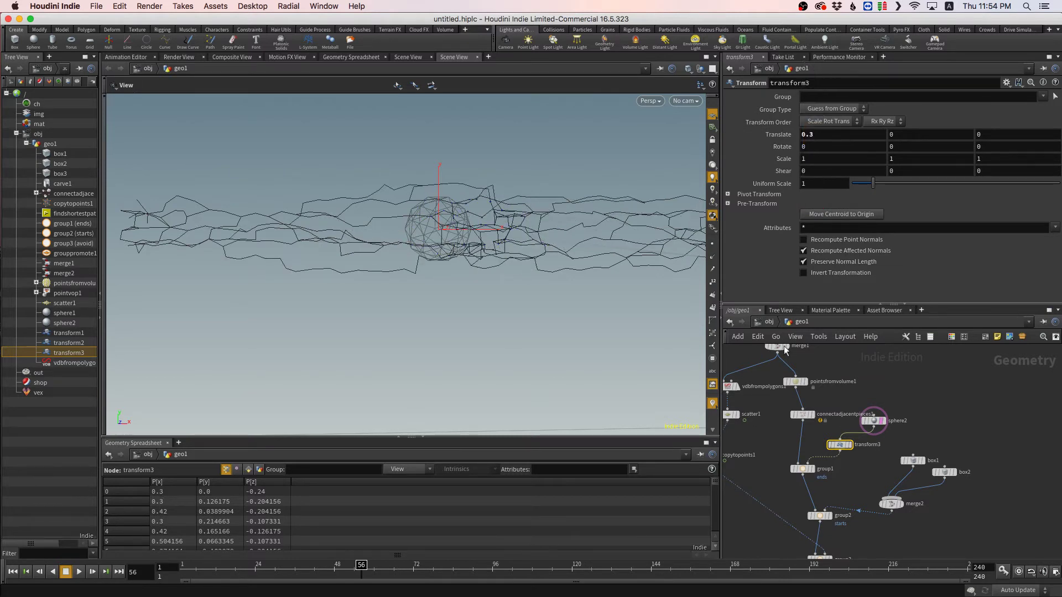
left_click(849, 446)
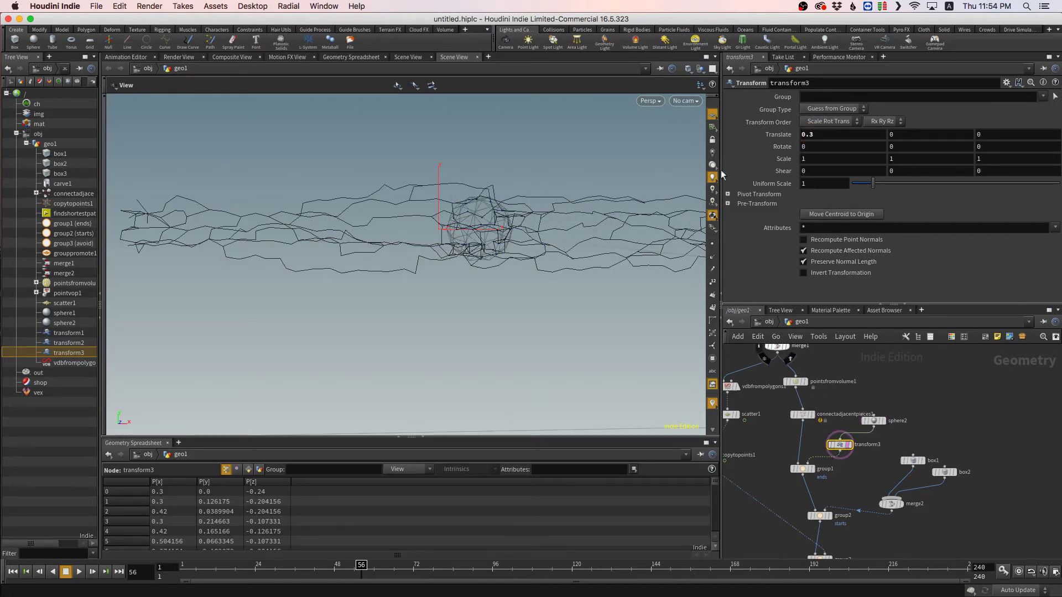
middle_click_drag(809, 136, 747, 146)
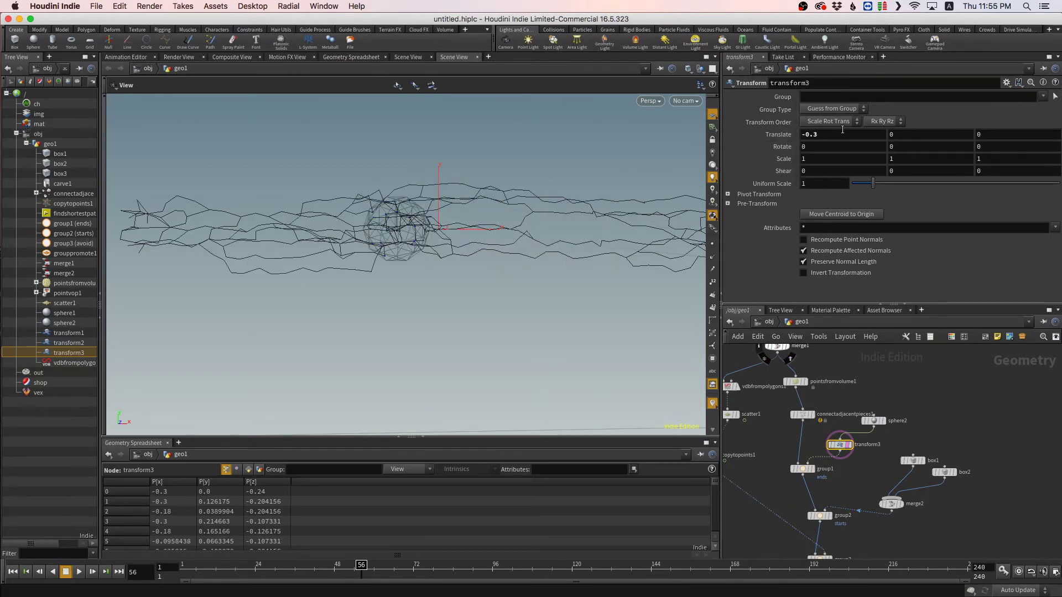
left_click_drag(819, 136, 782, 138)
type("0")
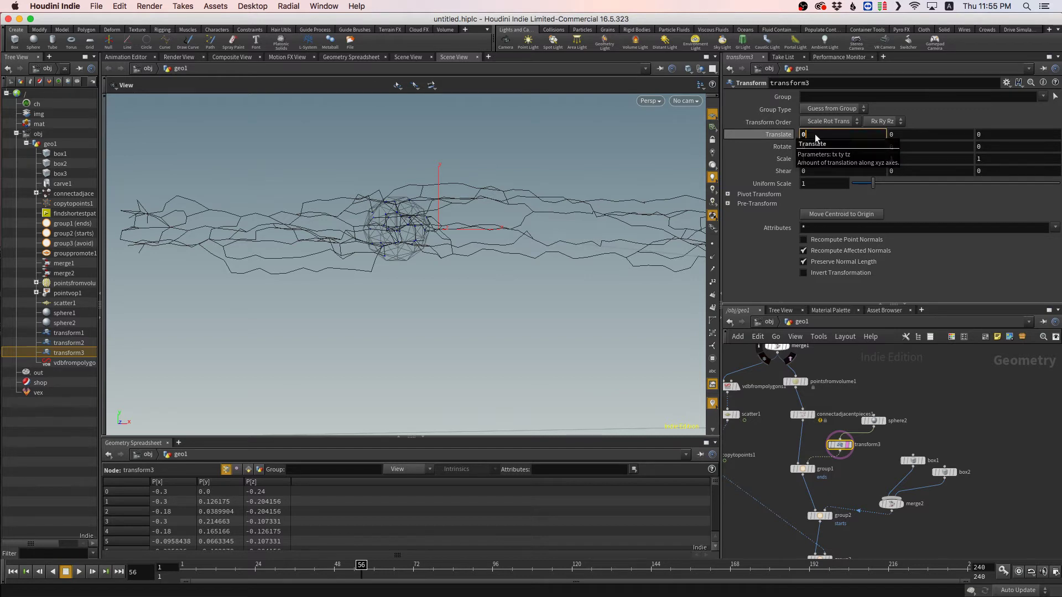
mouse_move(909, 137)
middle_mouse_down()
mouse_move(868, 144)
mouse_move(910, 148)
middle_mouse_up()
- Display merge1 and pointsfromvolume1 in turn to examine the merged spheres and the points filling them
left_click_drag(560, 220, 531, 277)
middle_click_drag(800, 363, 862, 419)
left_click(851, 406)
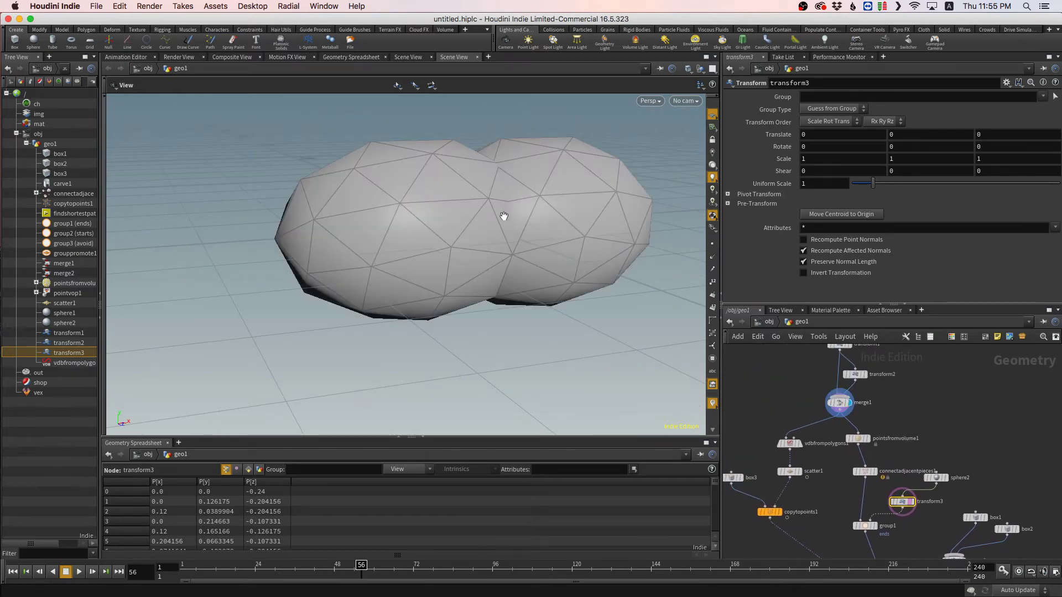
left_click(868, 438)
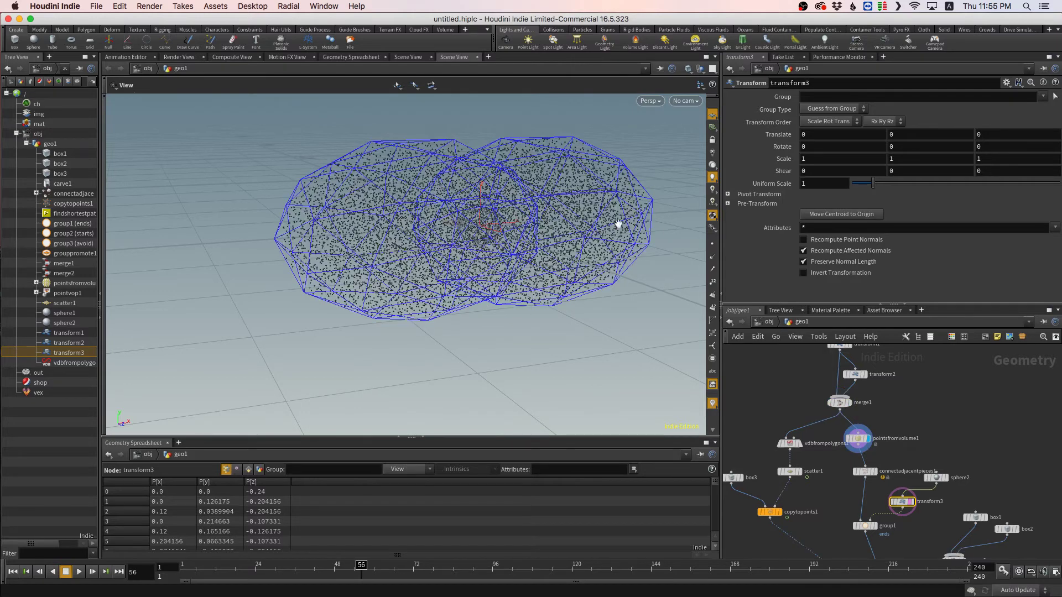
left_click_drag(530, 263, 481, 230)
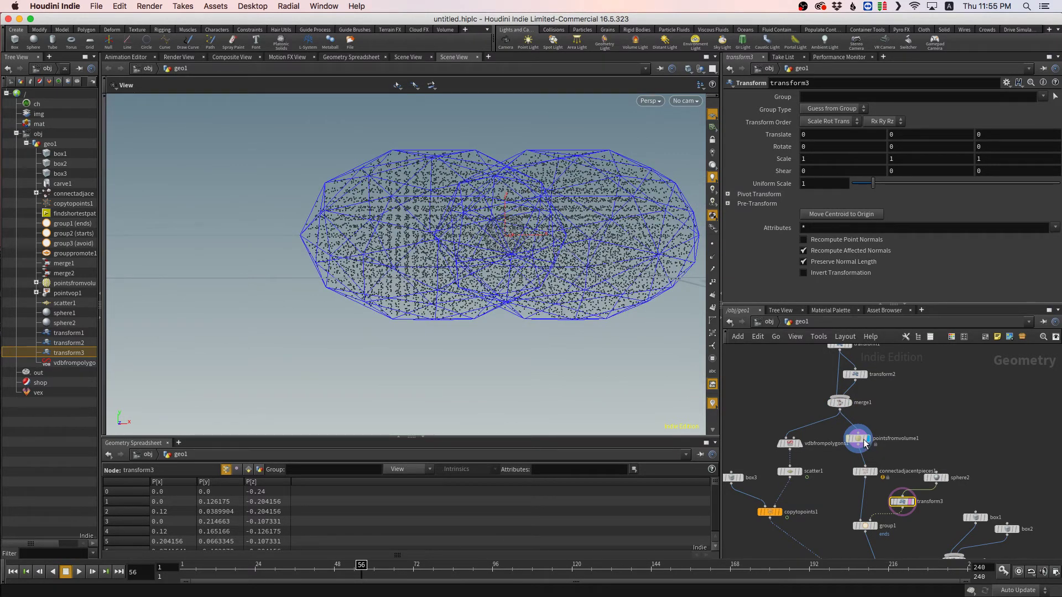
- Return the display flag to carve1 and turn off transform3's template display
mouse_move(876, 478)
scroll(940, 446, "down", 4)
scroll(963, 497, "down", 6)
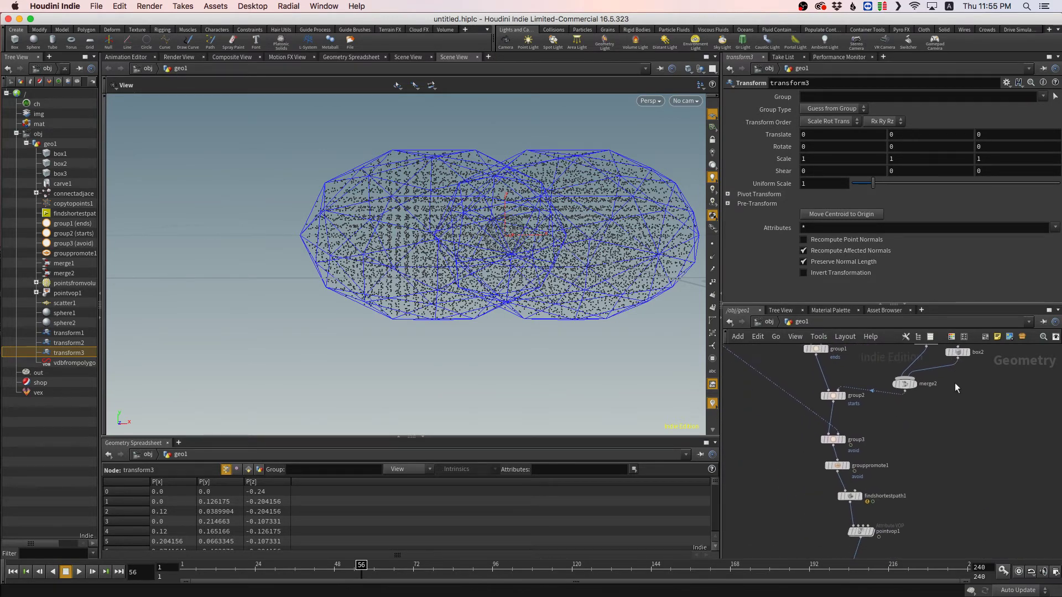
scroll(969, 502, "down", 5)
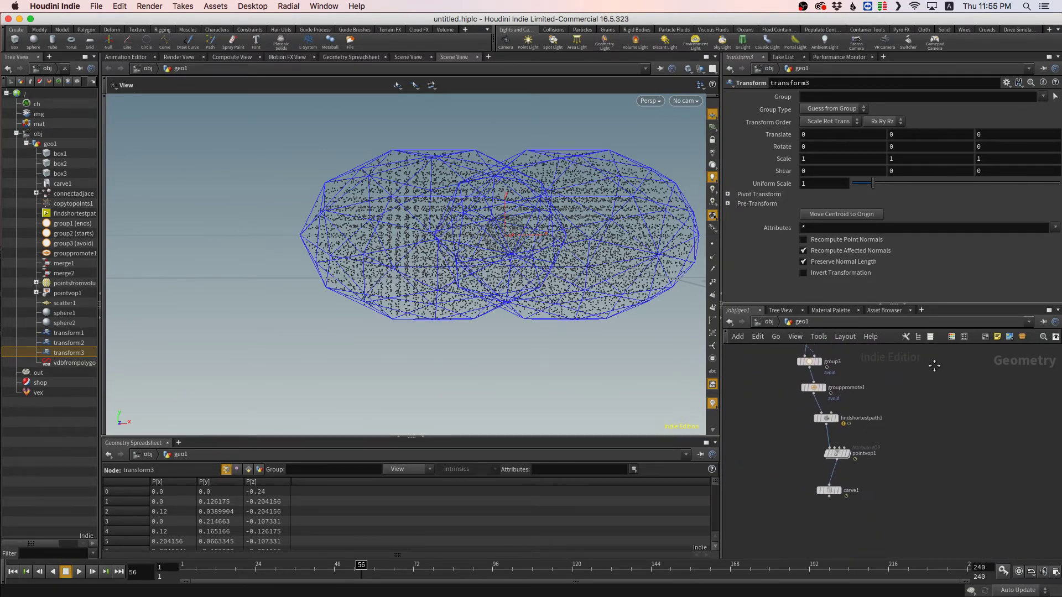
left_click(830, 457)
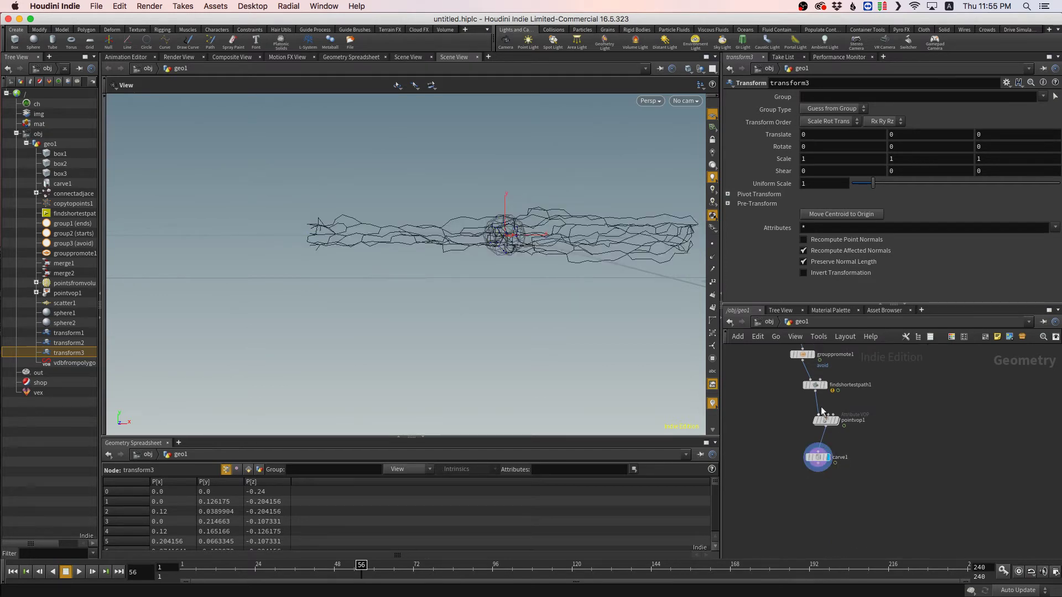
scroll(944, 530, "up", 5)
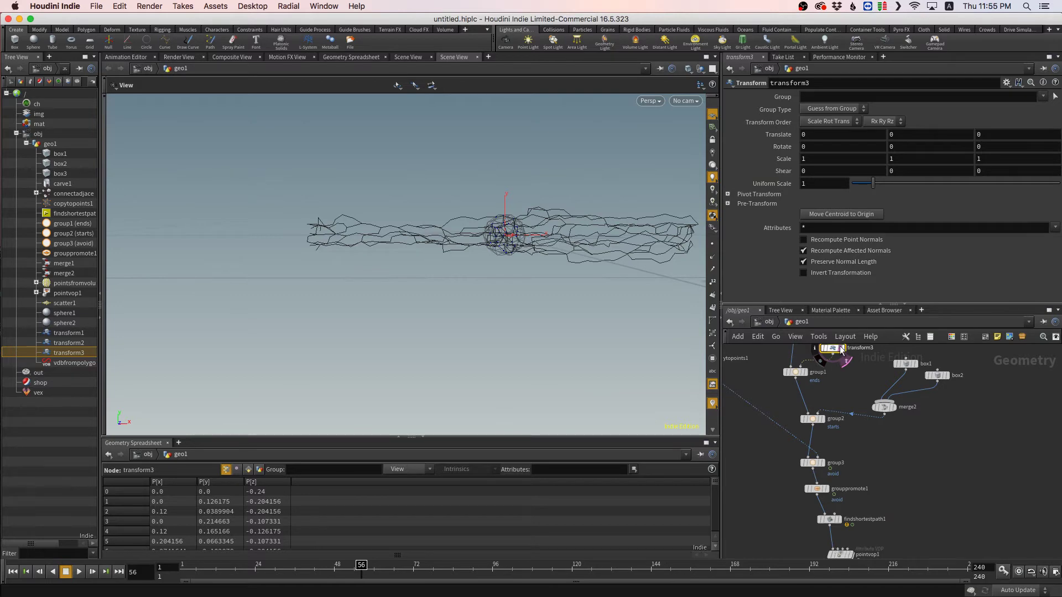
left_click(847, 362)
- Set transform3's Y translation to the expression sin($F*1)*3
left_click_drag(526, 299, 483, 247)
middle_click_drag(477, 240, 447, 317)
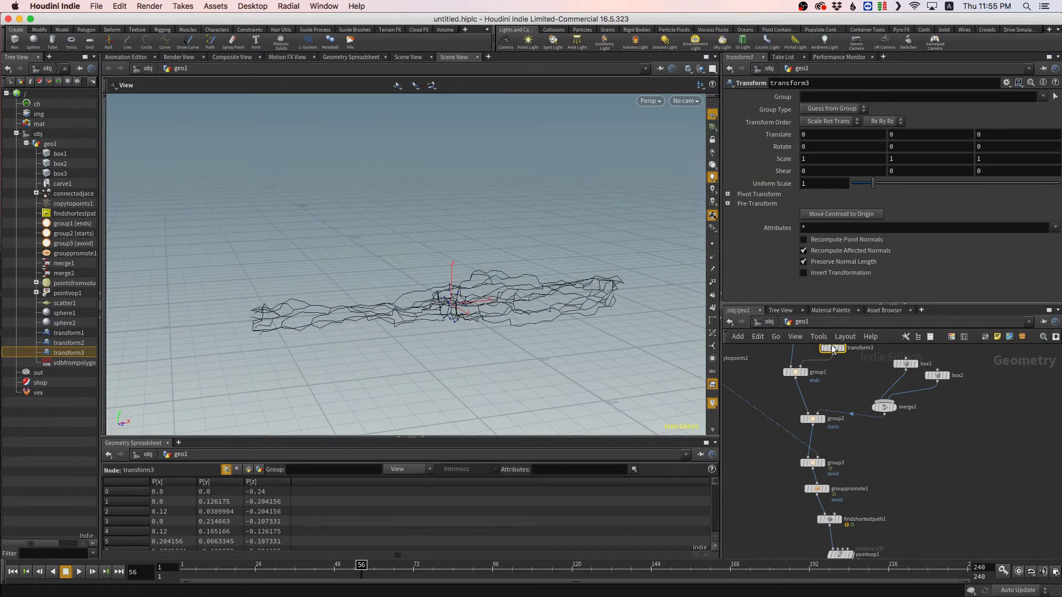
right_click_drag(482, 302, 533, 292)
left_click_drag(438, 317, 494, 283)
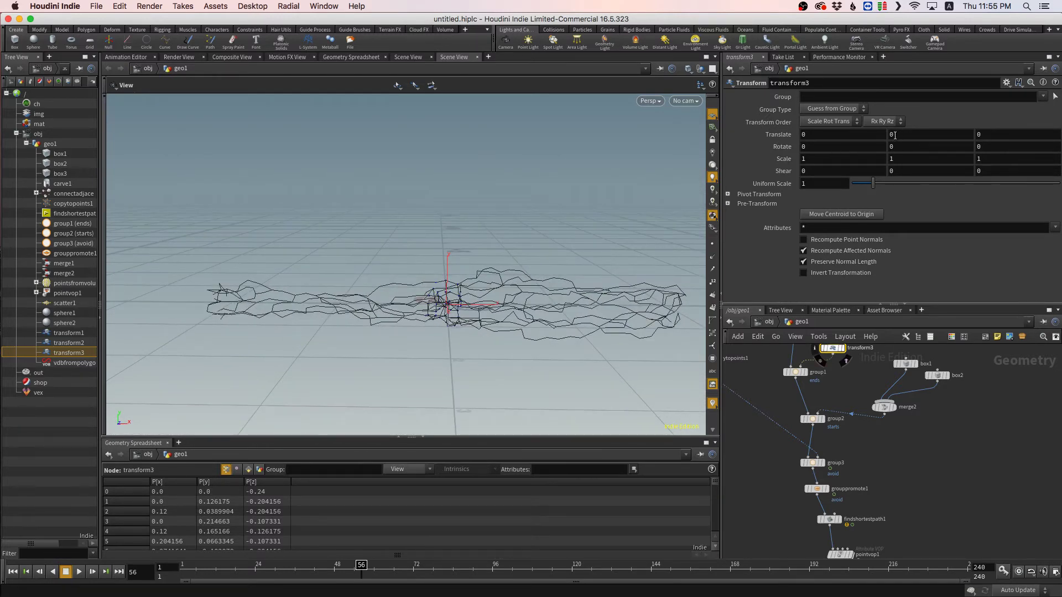
left_click(895, 135)
type("sin(")
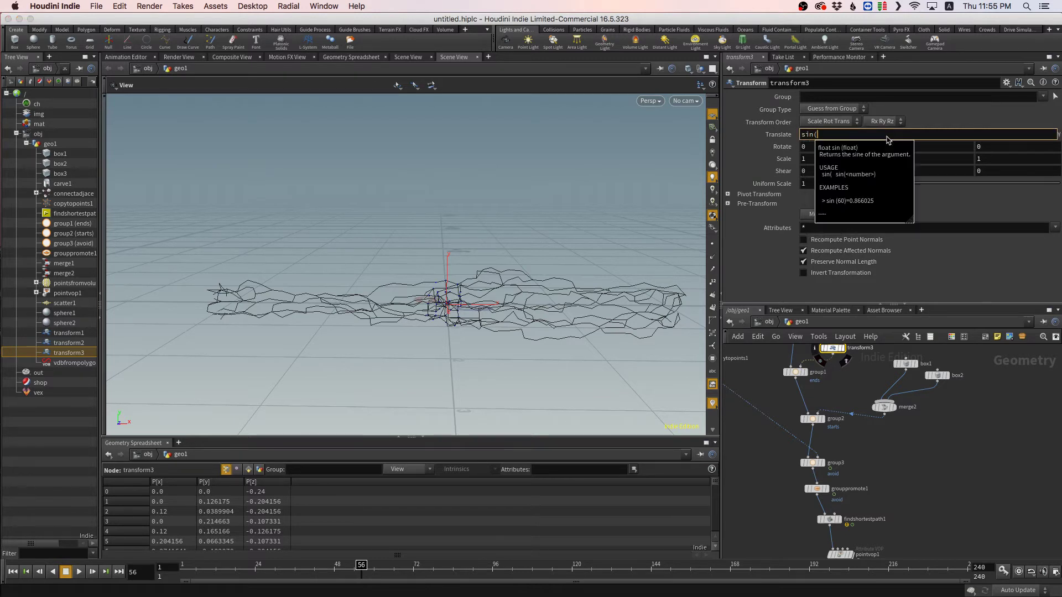
type("$")
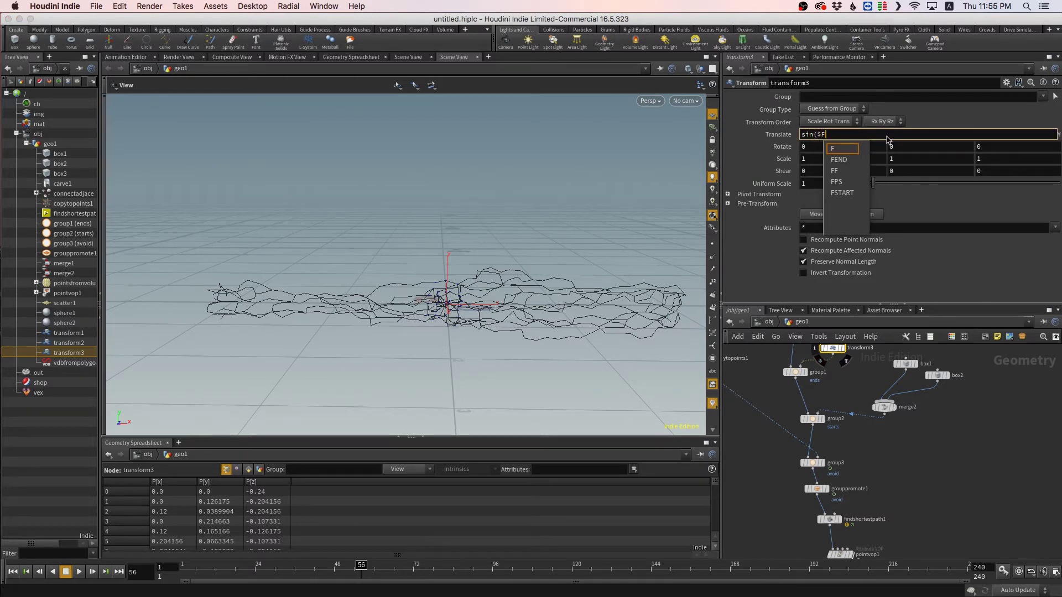
type("F*1)*3")
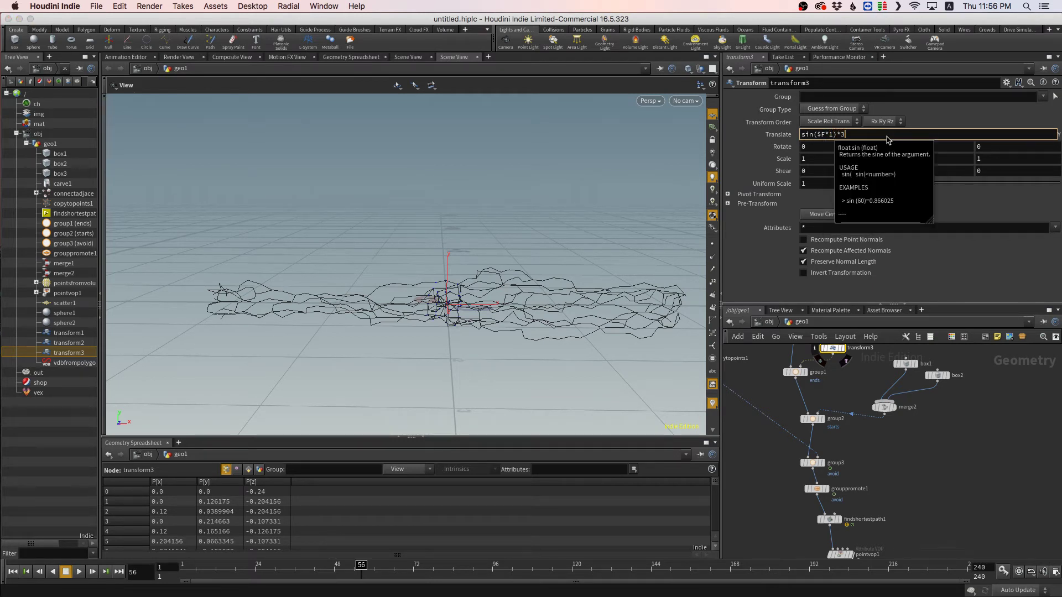
key("Return")
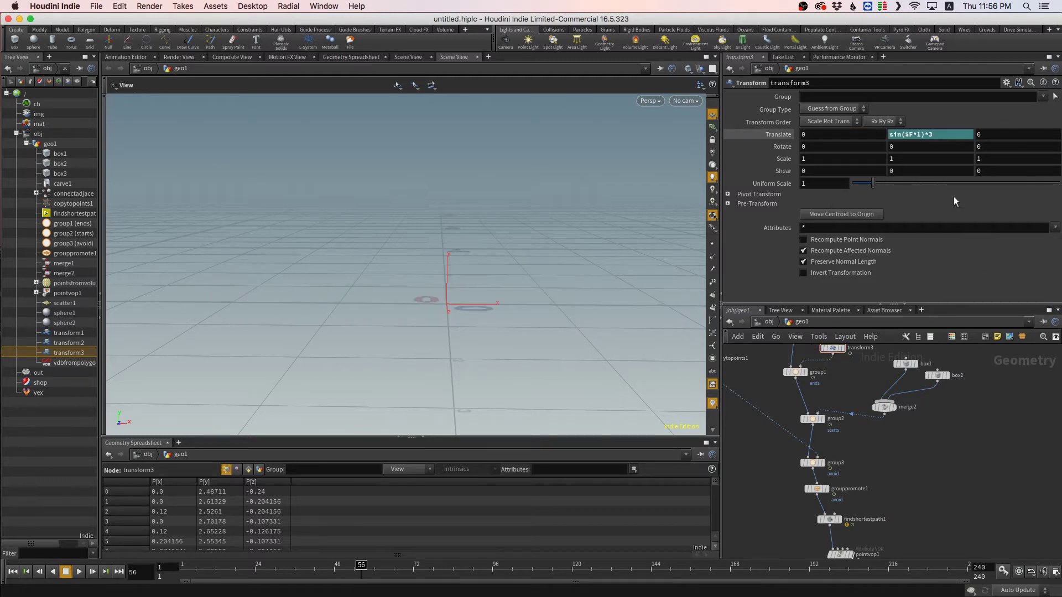
- Change transform3's Y translation expression to sin($F*.11)*3 and play the timeline to examine the path motion
left_click(918, 135)
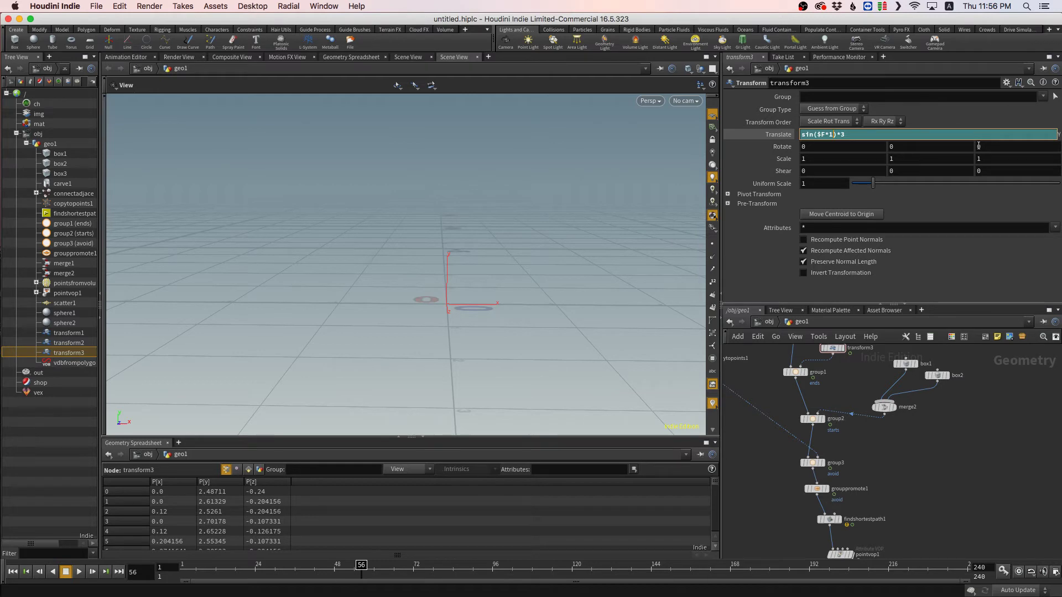
key("Return")
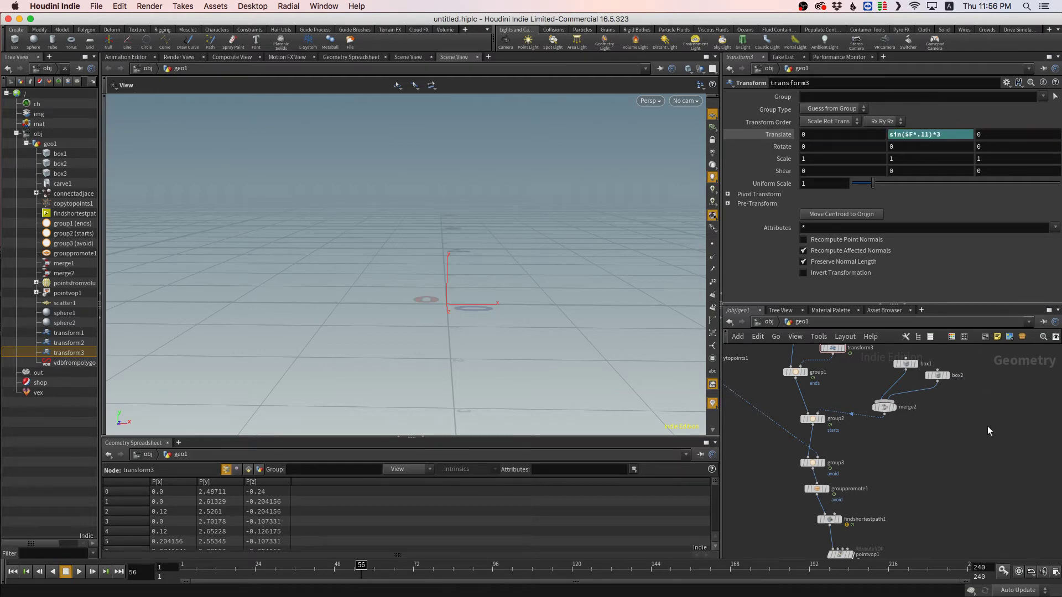
key("Up")
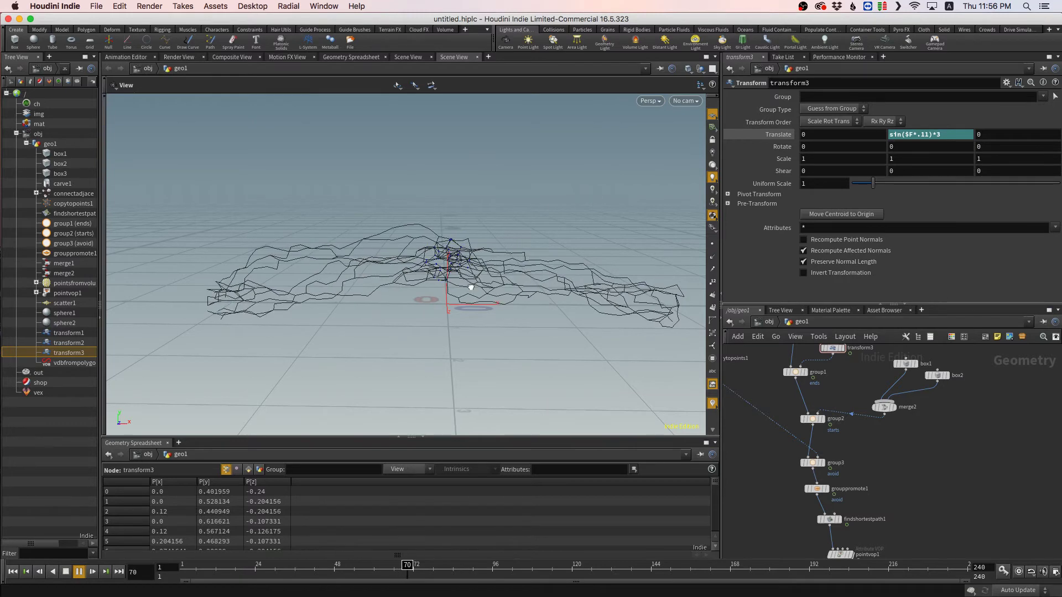
mouse_move(470, 284)
left_mouse_down()
mouse_move(505, 280)
mouse_move(458, 280)
left_mouse_up()
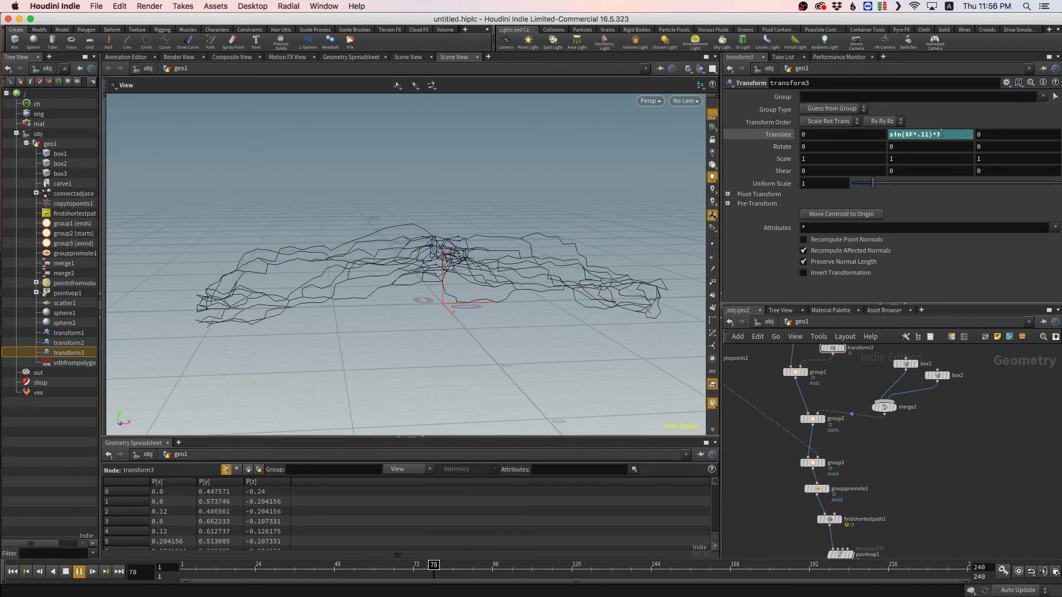
- Try sin($F*.11)*10 as transform3's Y translation expression and stop the playback
left_click(951, 135)
key("BackSpace")
type("10")
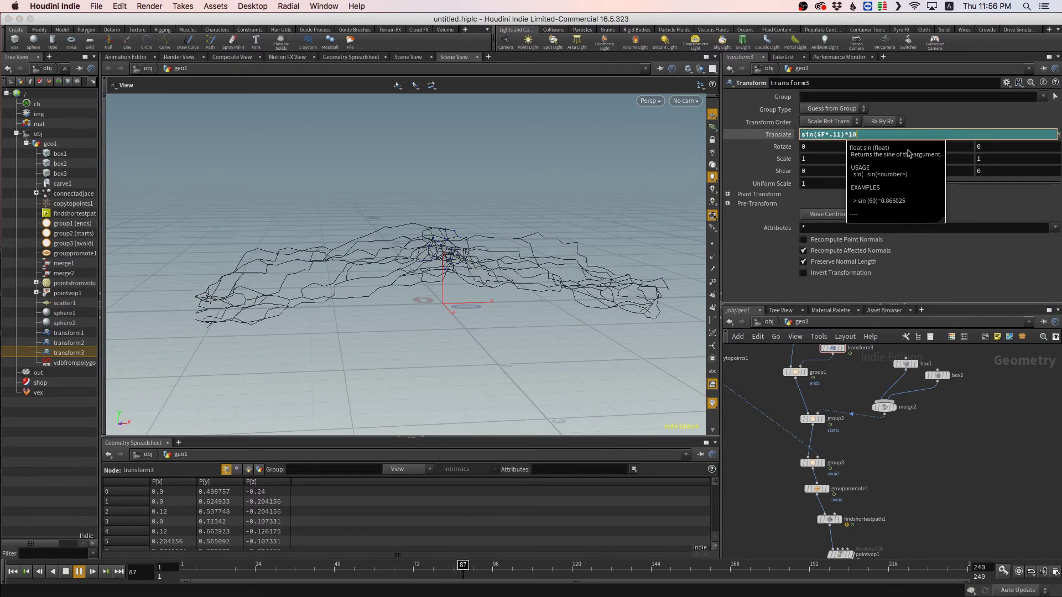
key("Return")
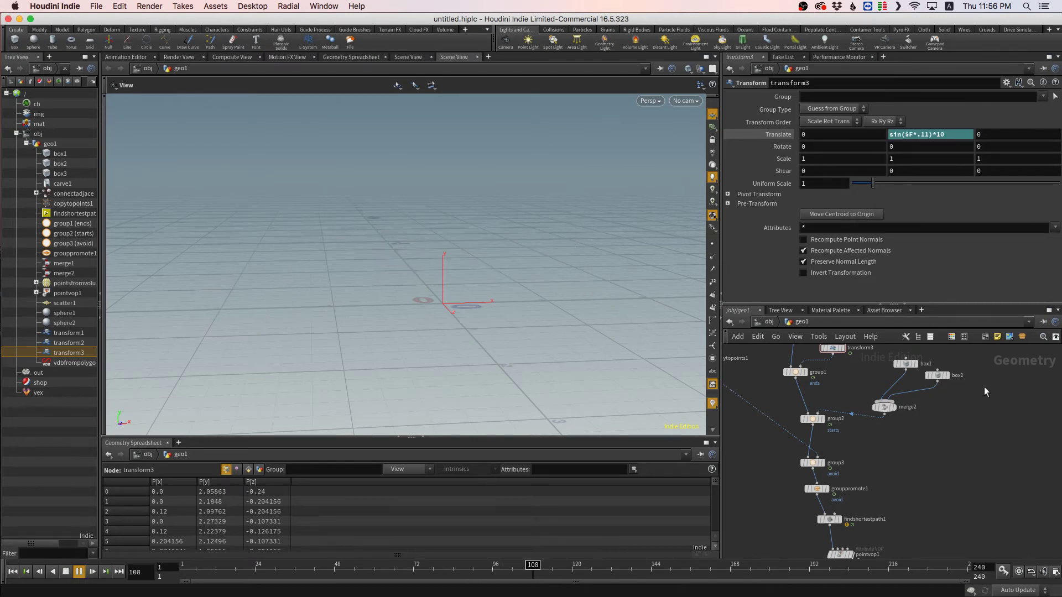
key("Up")
- Reduce the sine amplitude in transform3's Y translation by entering sin($F*.11)*1
left_click(954, 134)
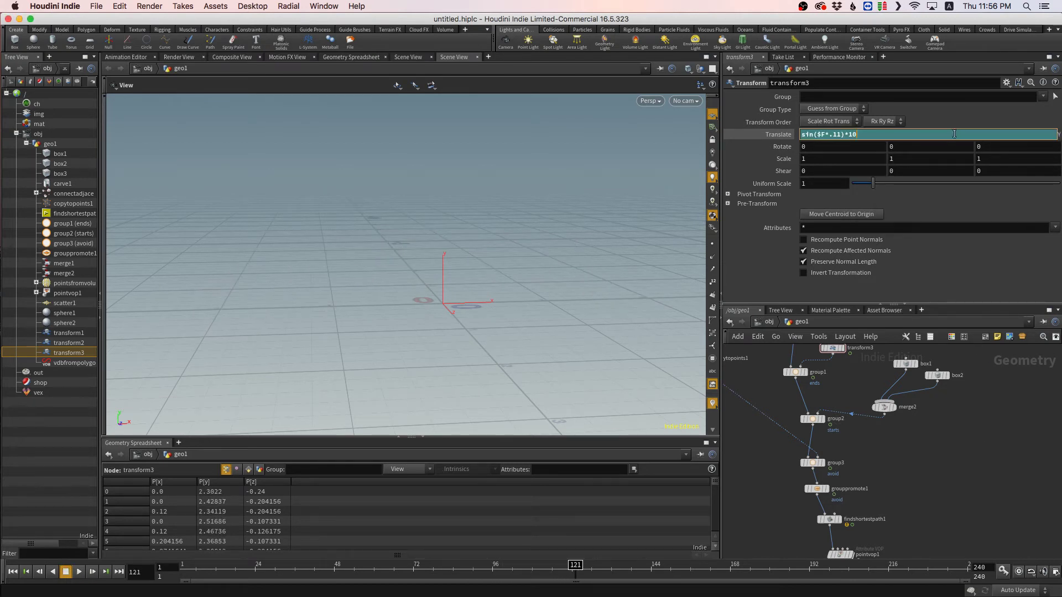
key("BackSpace")
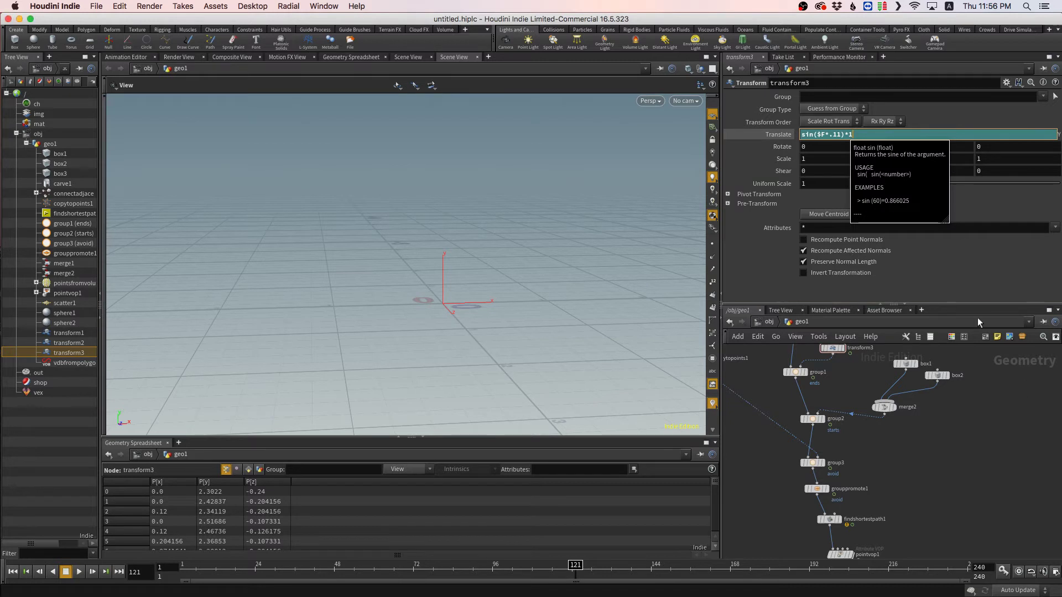
key("Return")
- Change transform3's Y translation expression to sin($F*3)*.1 and play the timeline
left_click(931, 135)
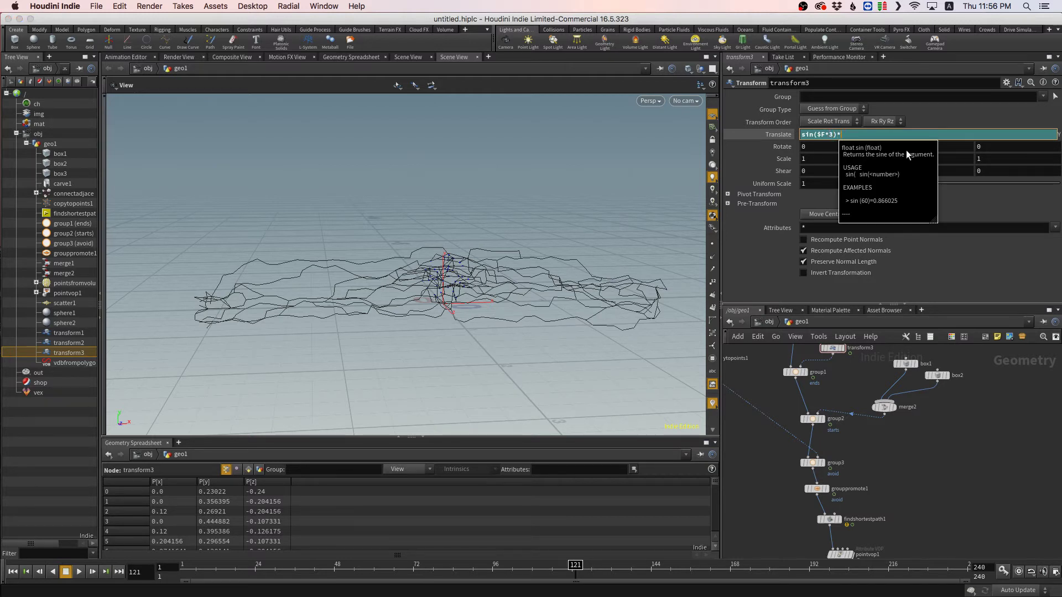
type("1")
left_click(967, 441)
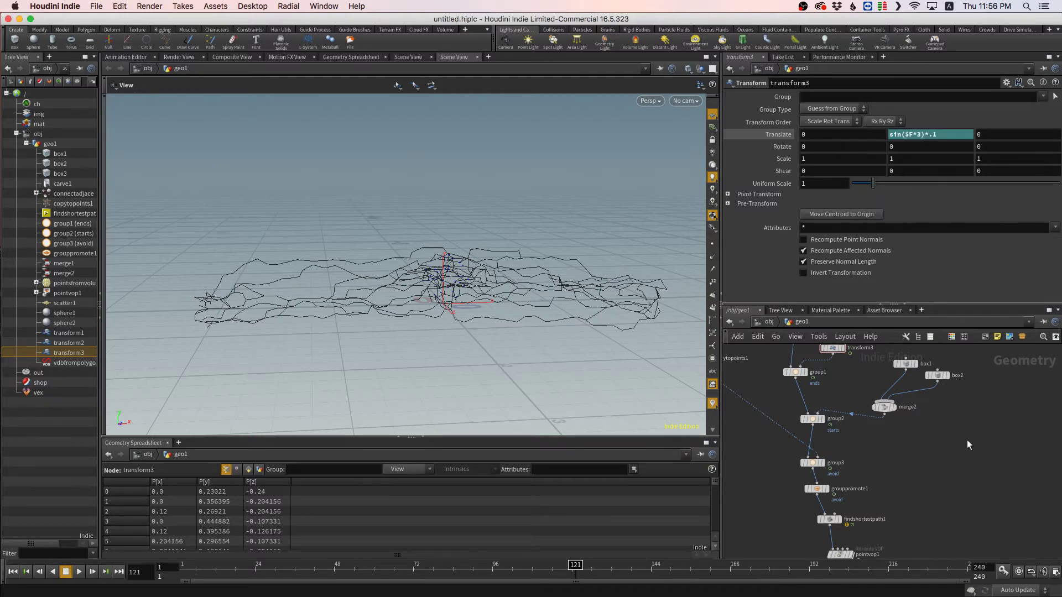
key("Up")
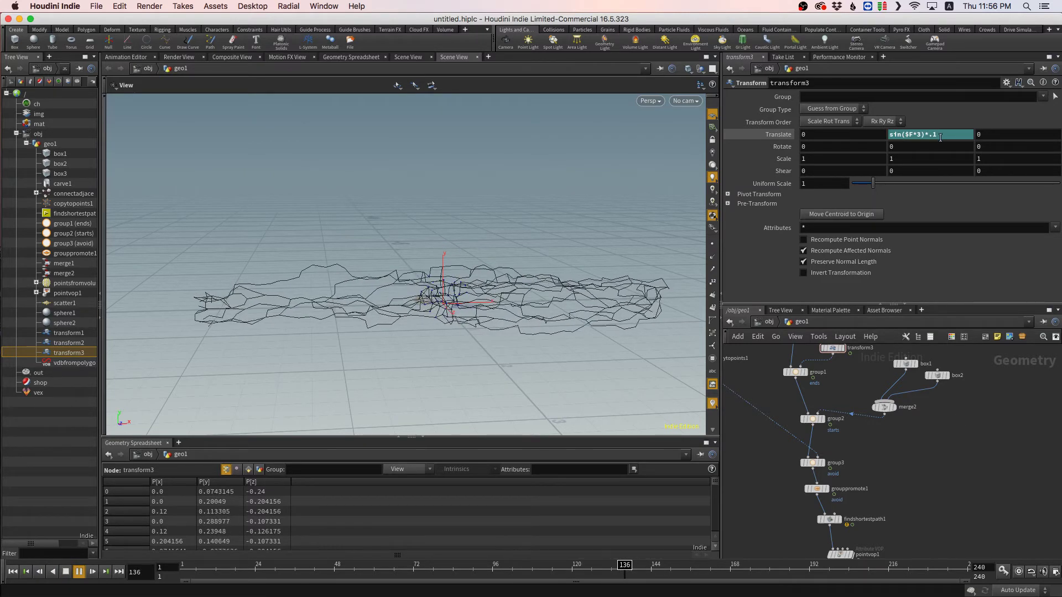
- Raise the amplitude in transform3's Y translation by changing the expression to sin($F*3)*.3
left_click(955, 137)
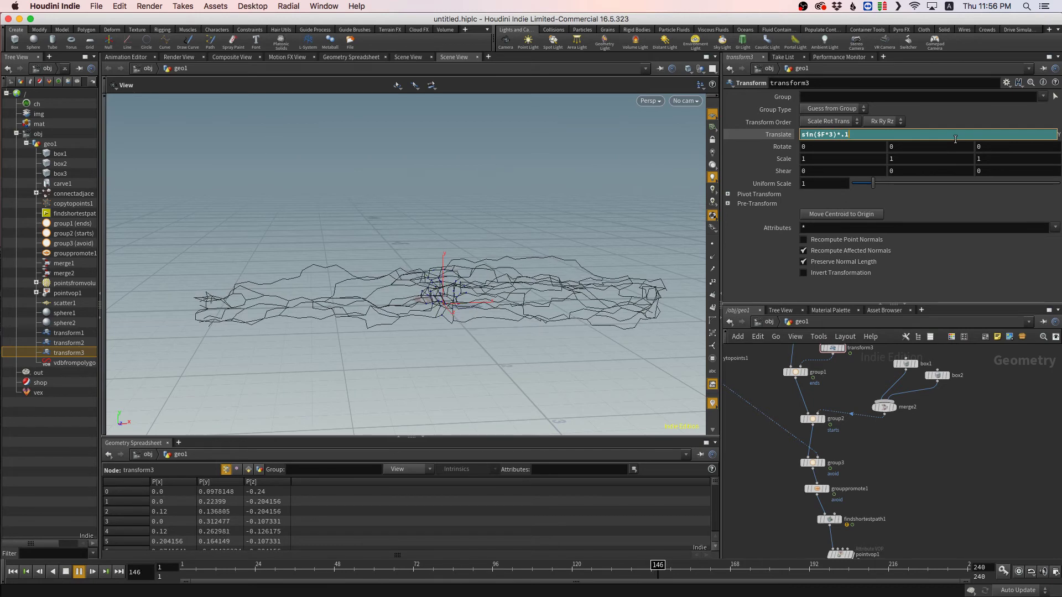
key("BackSpace")
type("3")
left_click(971, 451)
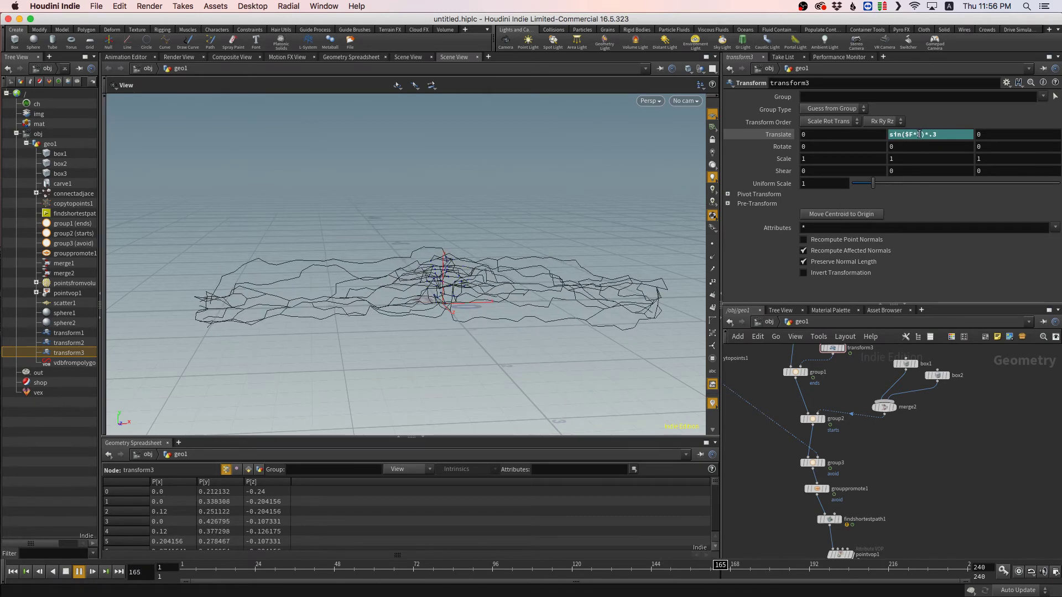
- Change transform3's Y translation expression to sin($F*10)*.3 and examine the faster path motion during playback
left_click(955, 135)
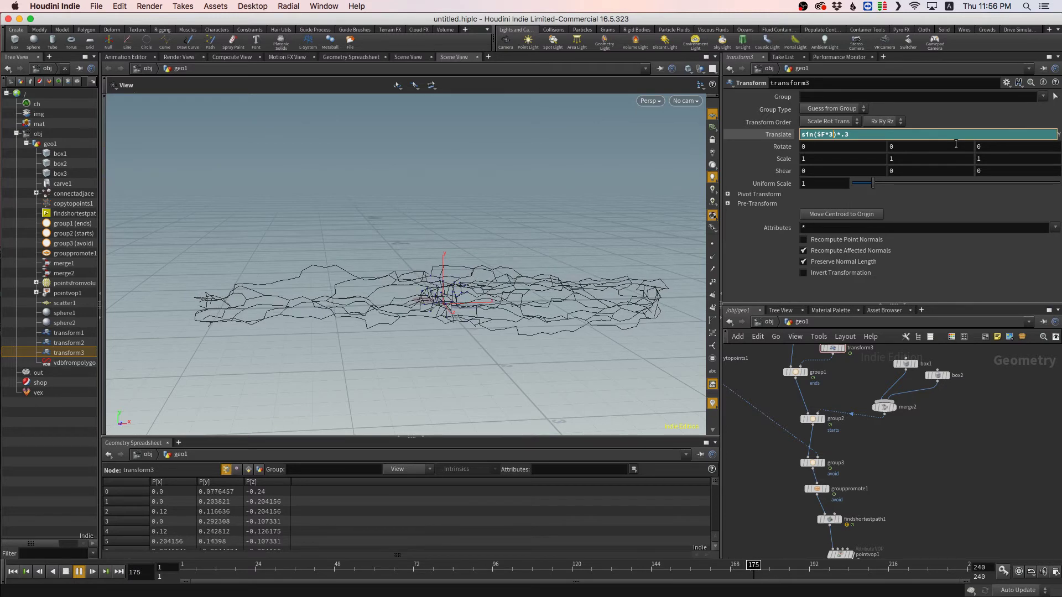
key("BackSpace")
type("10")
left_click(1000, 455)
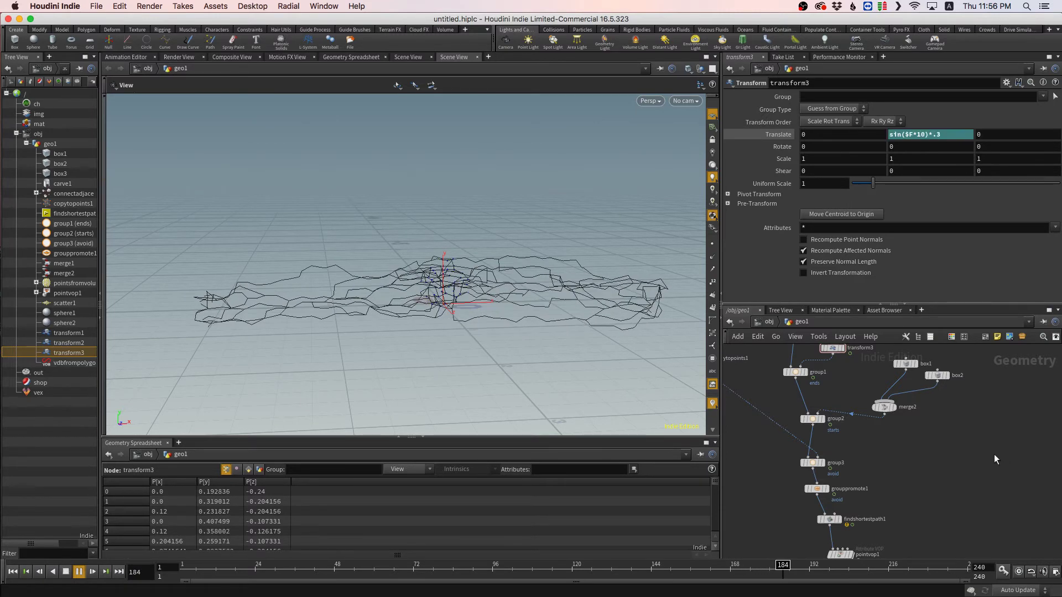
left_click_drag(490, 328, 447, 300)
left_click_drag(479, 360, 469, 380)
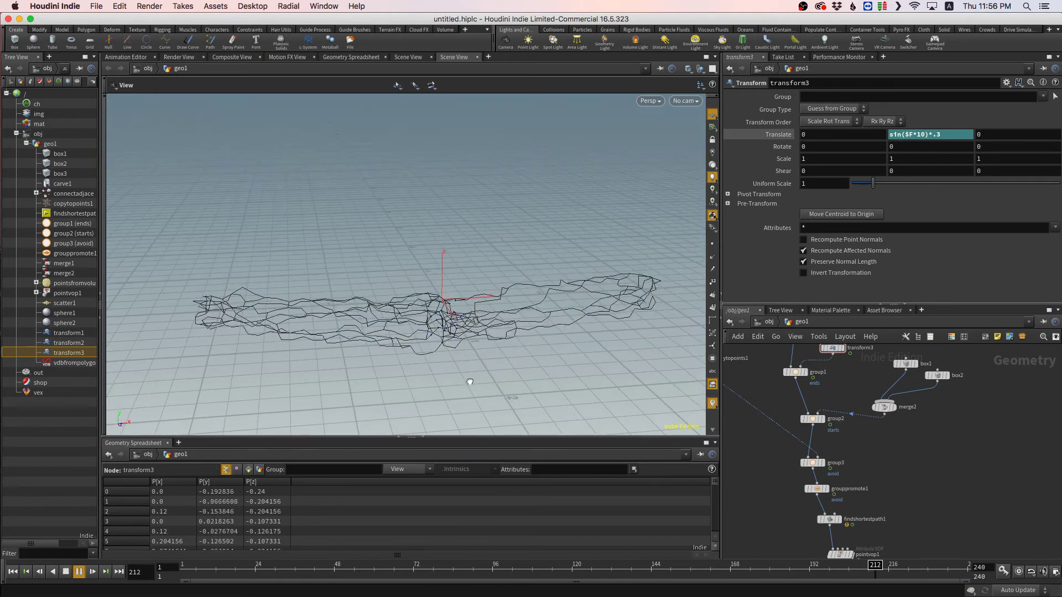
- Copy the Y translation expression sin($F*10)*.3 into transform3's Z translation, examine the motion, and stop the playback
left_click(907, 136)
key("super+c")
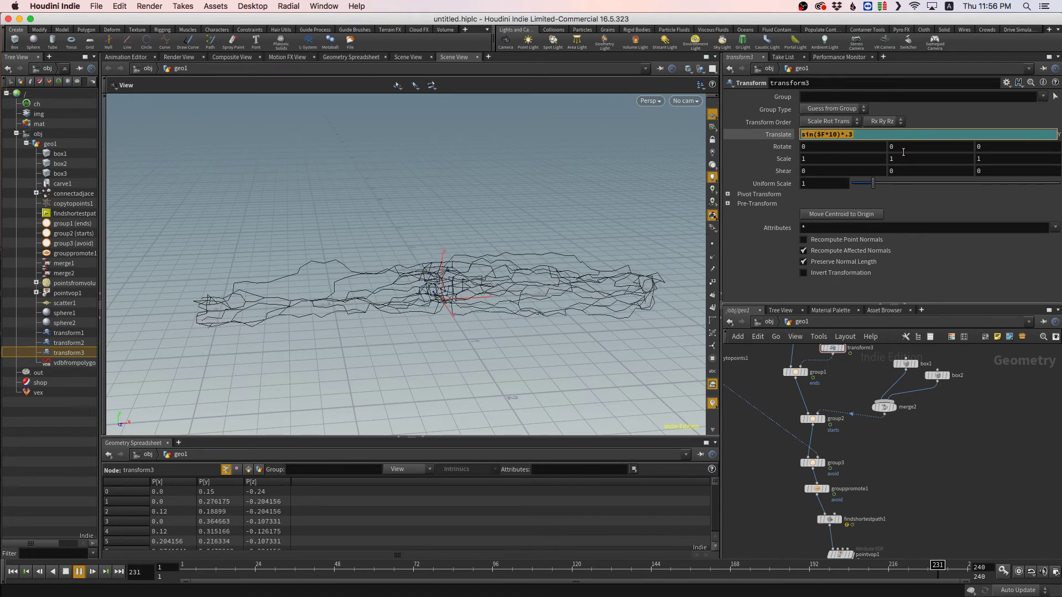
type("0")
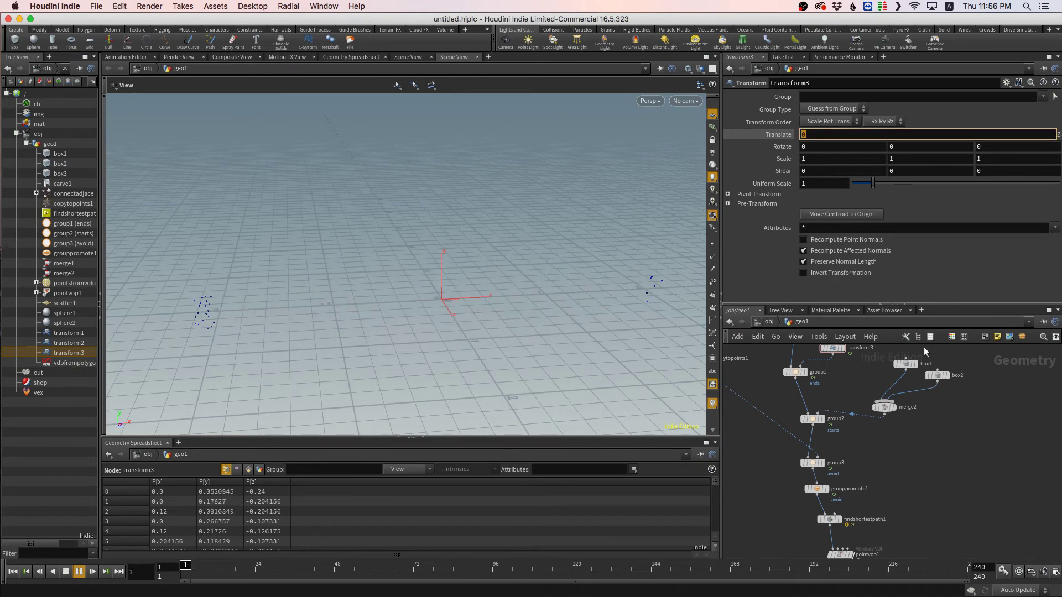
key("super+v")
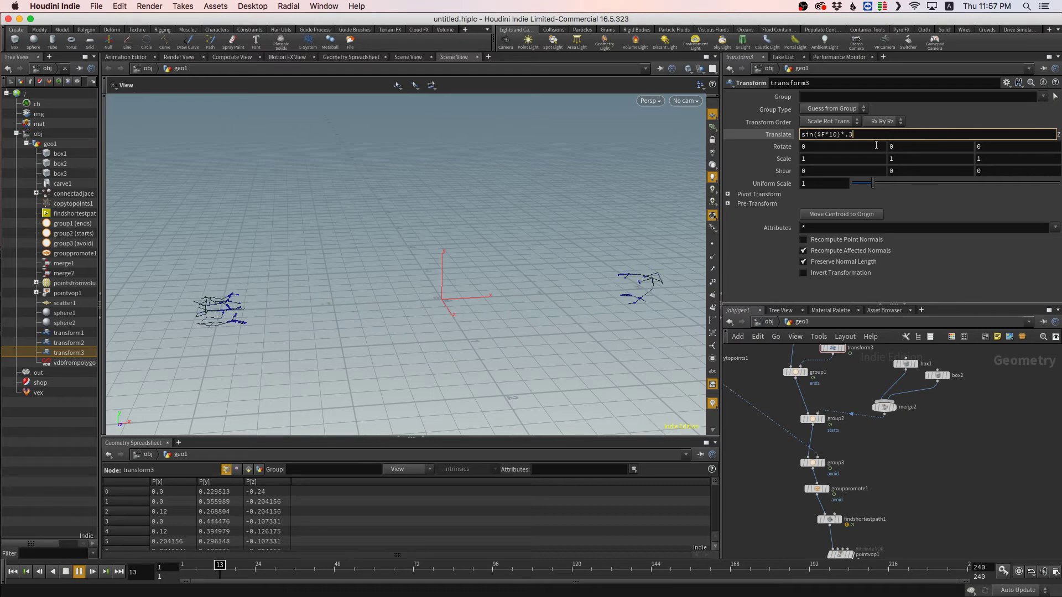
left_click(977, 390)
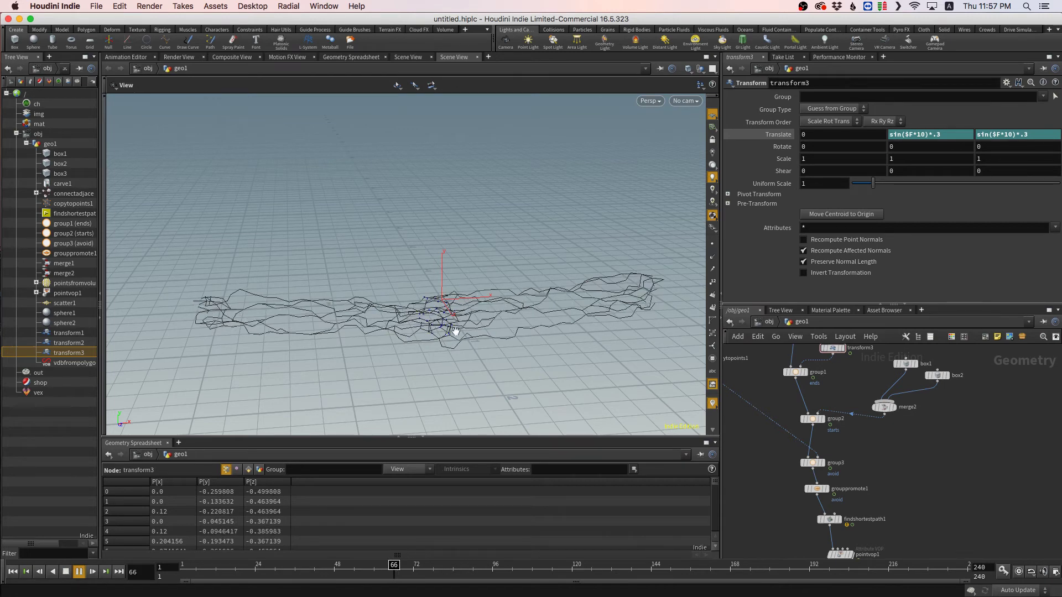
mouse_move(445, 340)
left_mouse_down()
mouse_move(410, 301)
mouse_move(455, 335)
left_mouse_up()
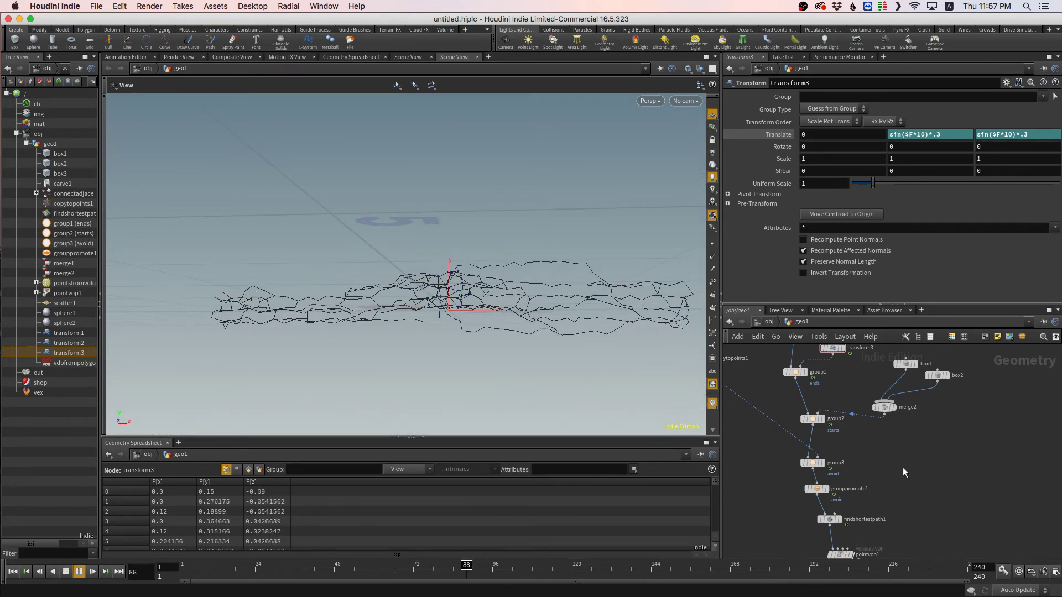
key("Escape")
left_click_drag(541, 336, 687, 345)
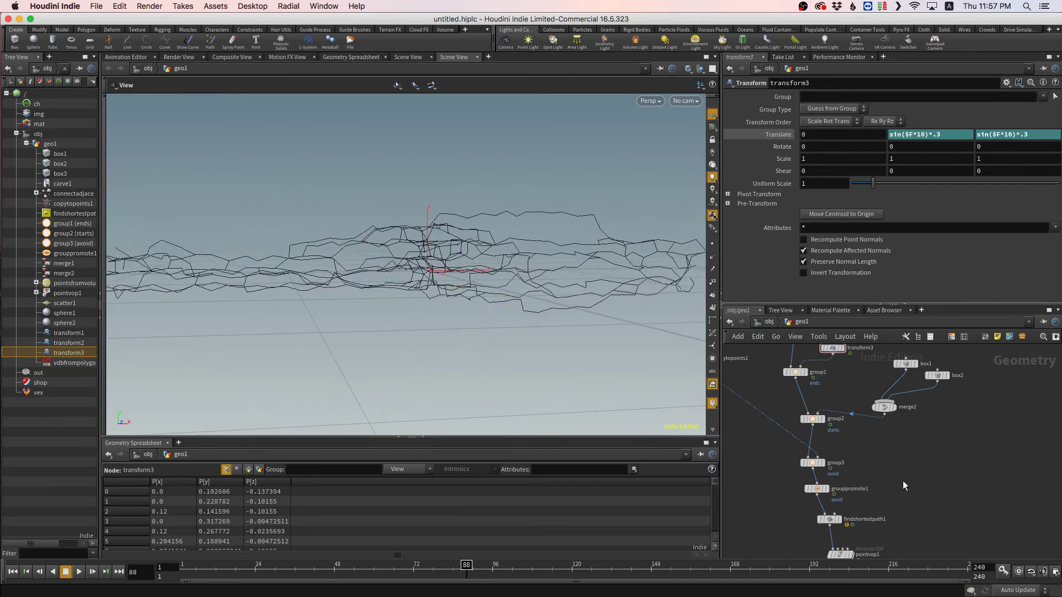
- Add a Convert node below carve1, connect carve1's output to it, and display it
middle_click_drag(908, 458, 913, 382)
mouse_move(420, 272)
left_mouse_down()
mouse_move(460, 290)
mouse_move(424, 271)
left_mouse_up()
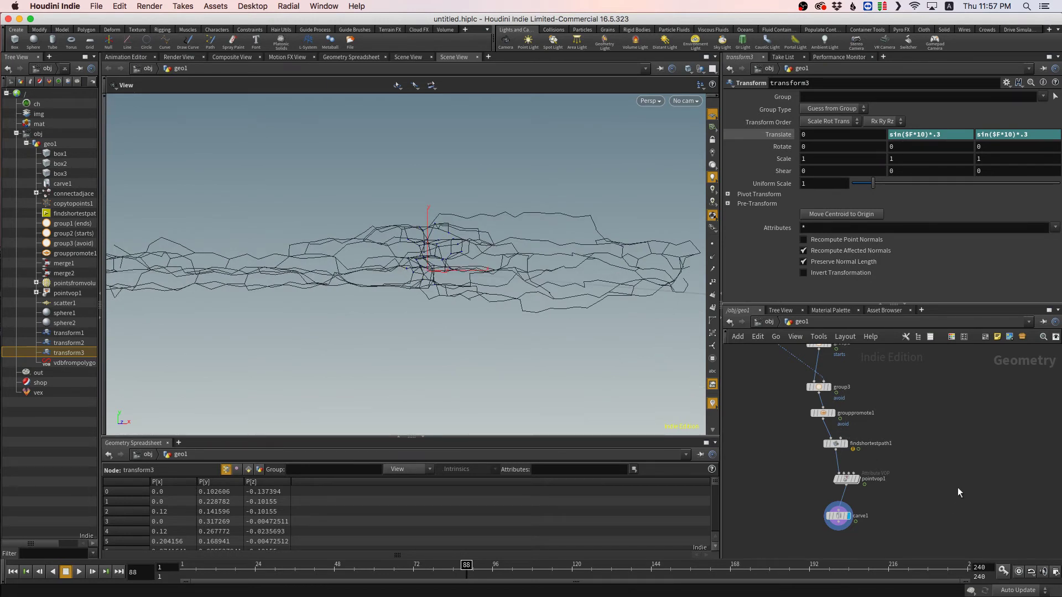
key("Tab")
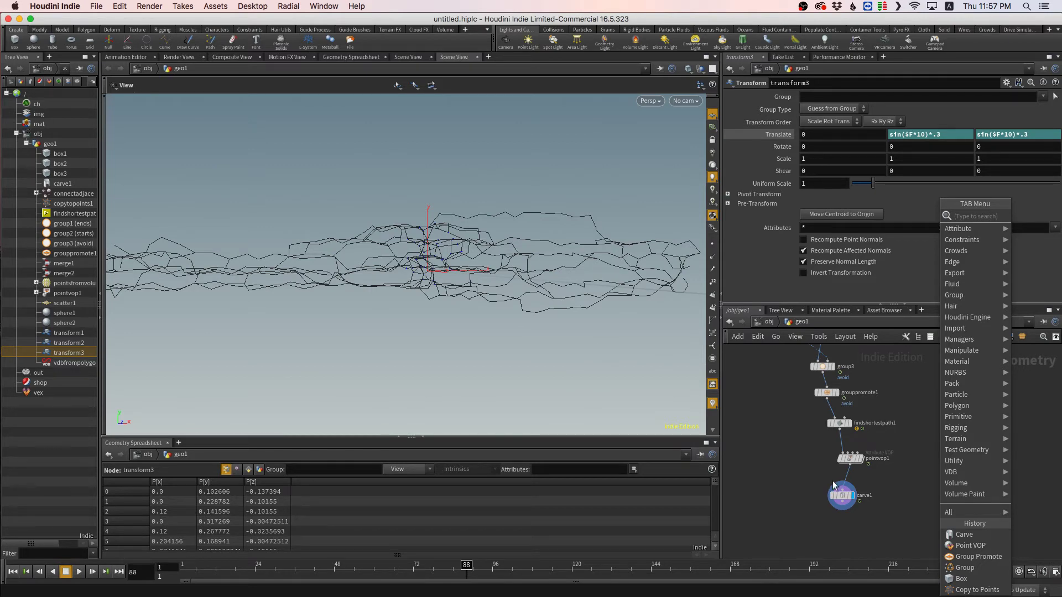
type("convert")
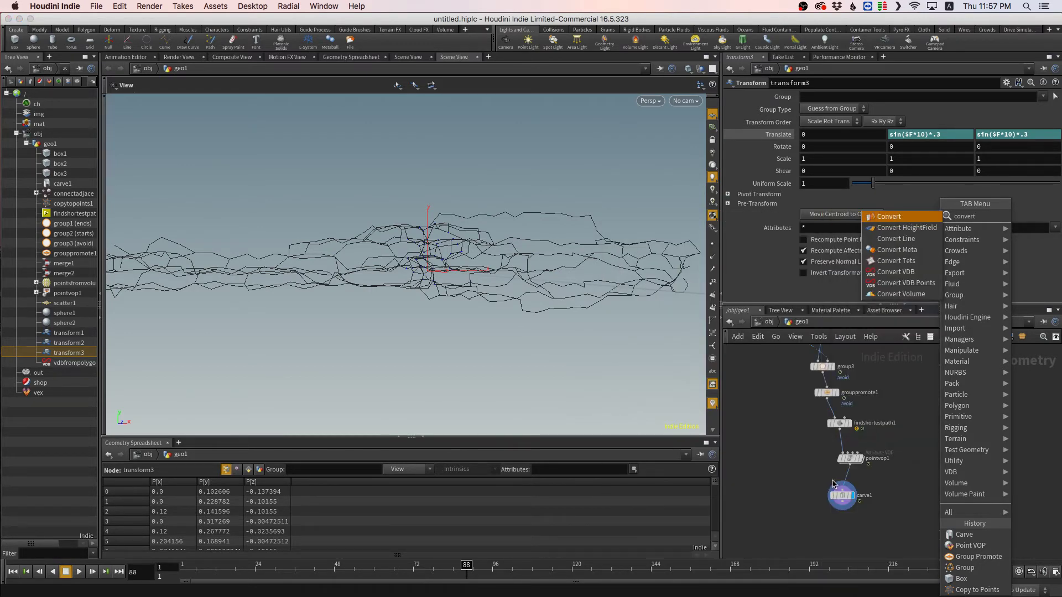
key("Return")
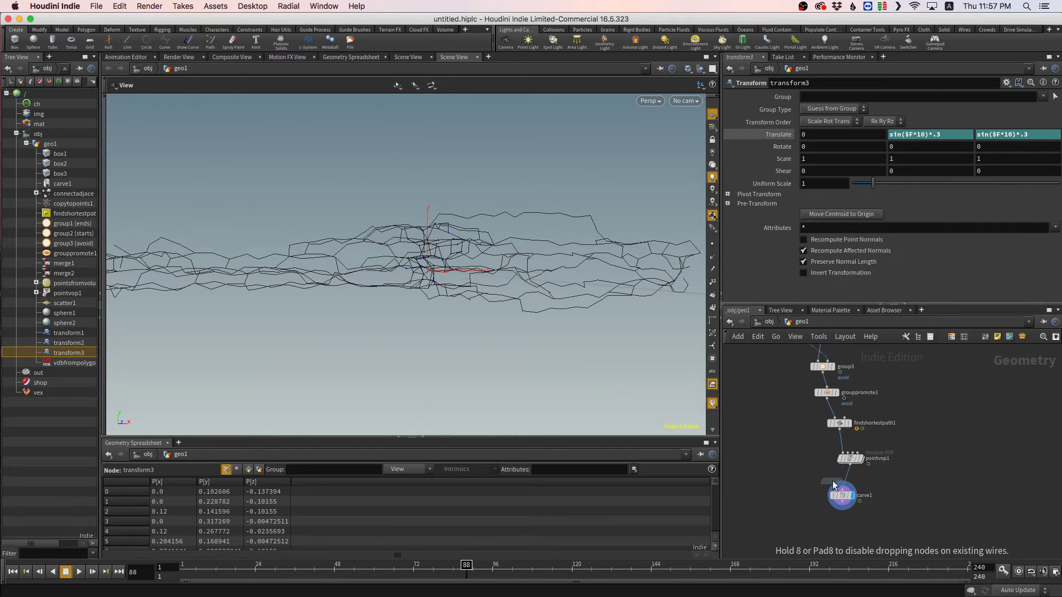
left_click(842, 523)
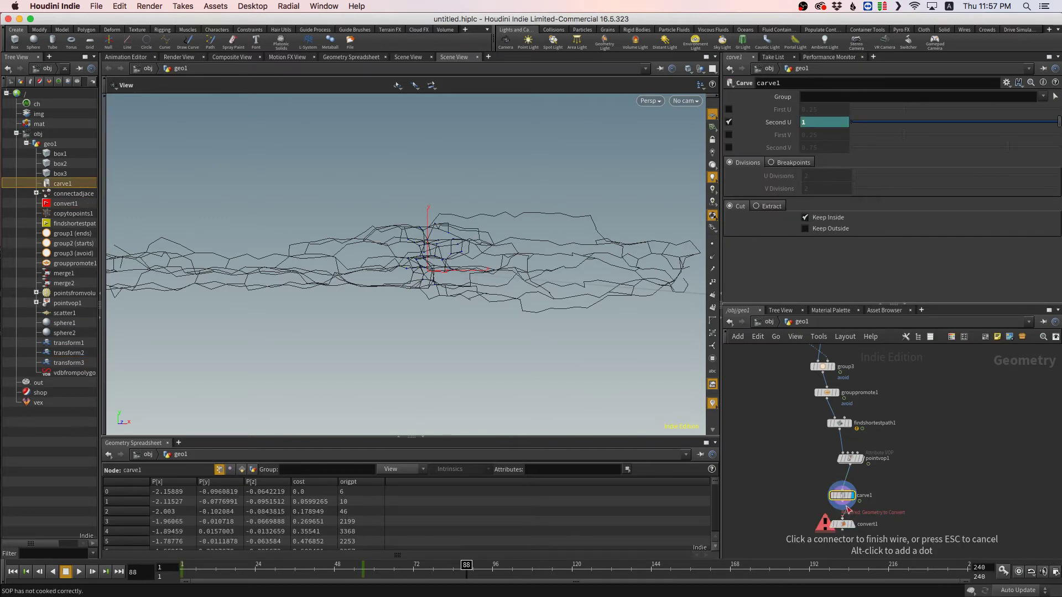
left_click(853, 526)
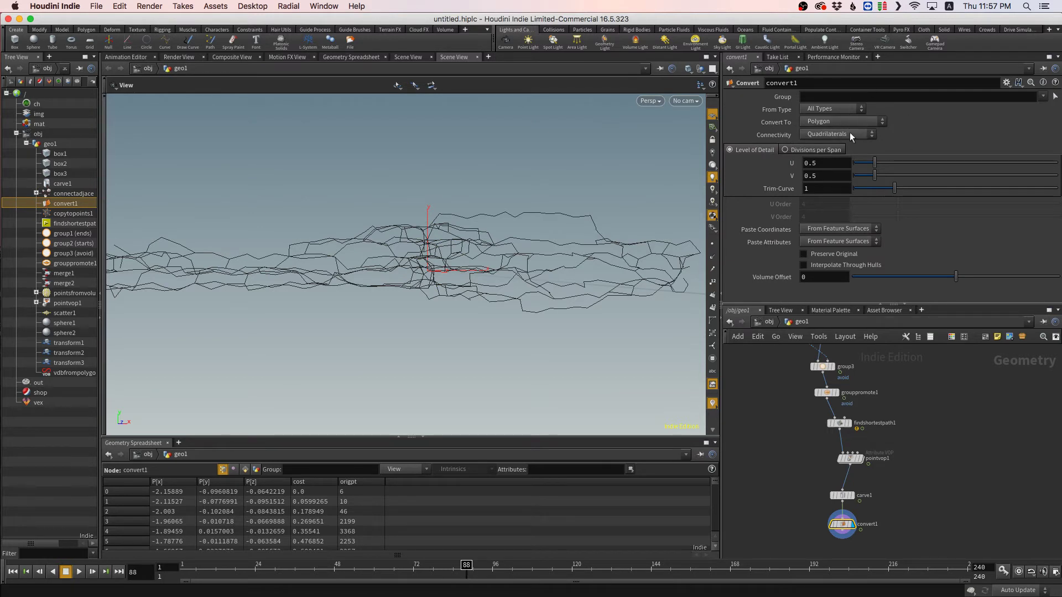
- Set convert1 to convert the carved paths to NURBS Curve and examine the smoothed curves
left_click(858, 120)
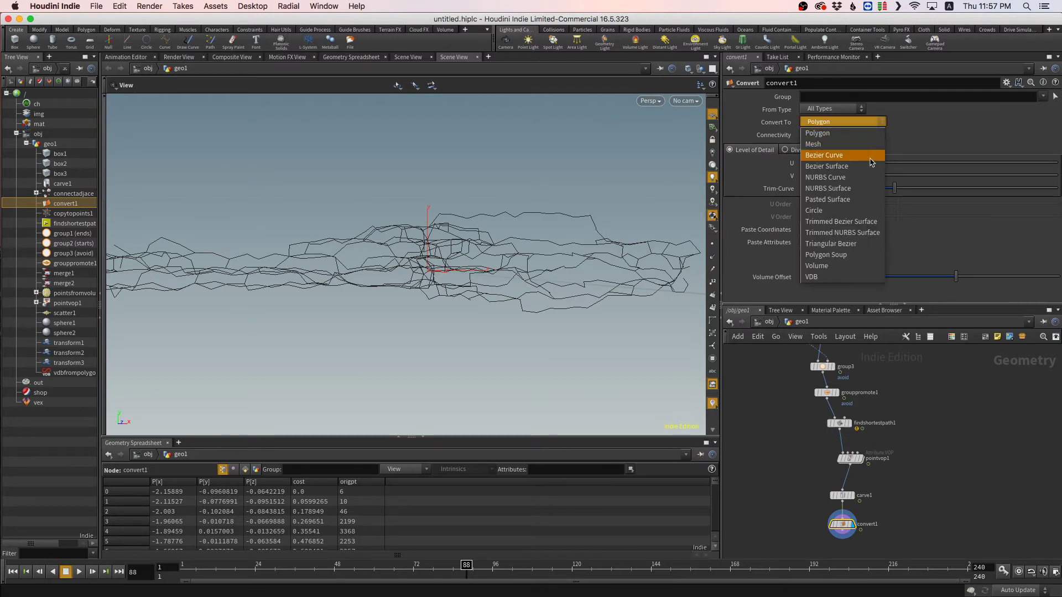
left_click(860, 180)
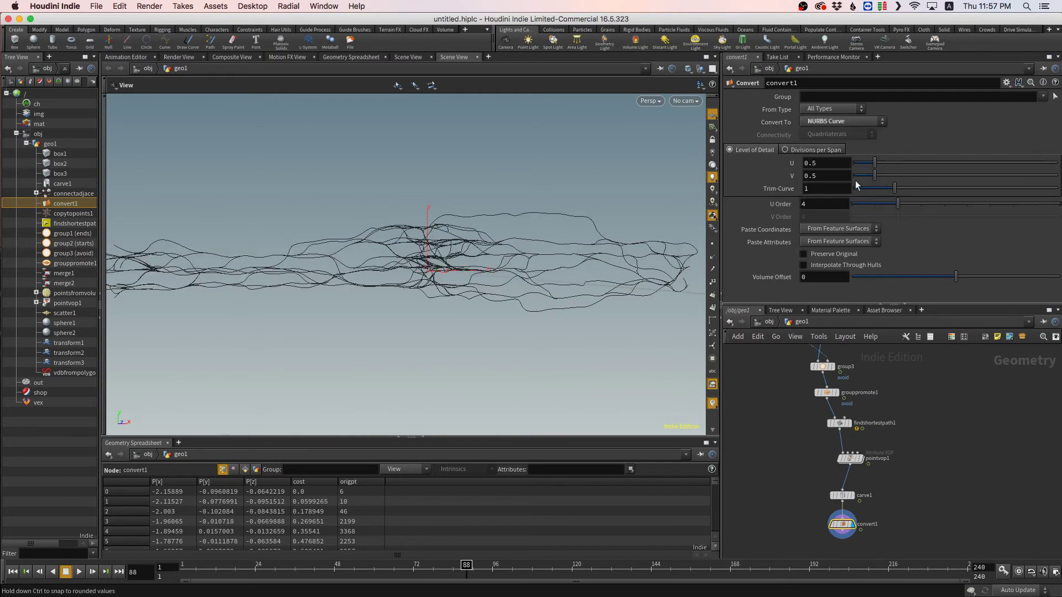
mouse_move(407, 271)
left_mouse_down()
mouse_move(443, 273)
mouse_move(489, 254)
mouse_move(420, 282)
mouse_move(375, 271)
mouse_move(426, 266)
left_mouse_up()
- Add a second Convert node after convert1, wire and display it, and leave its conversion type on Polygon
middle_click_drag(918, 443, 914, 406)
key("Tab")
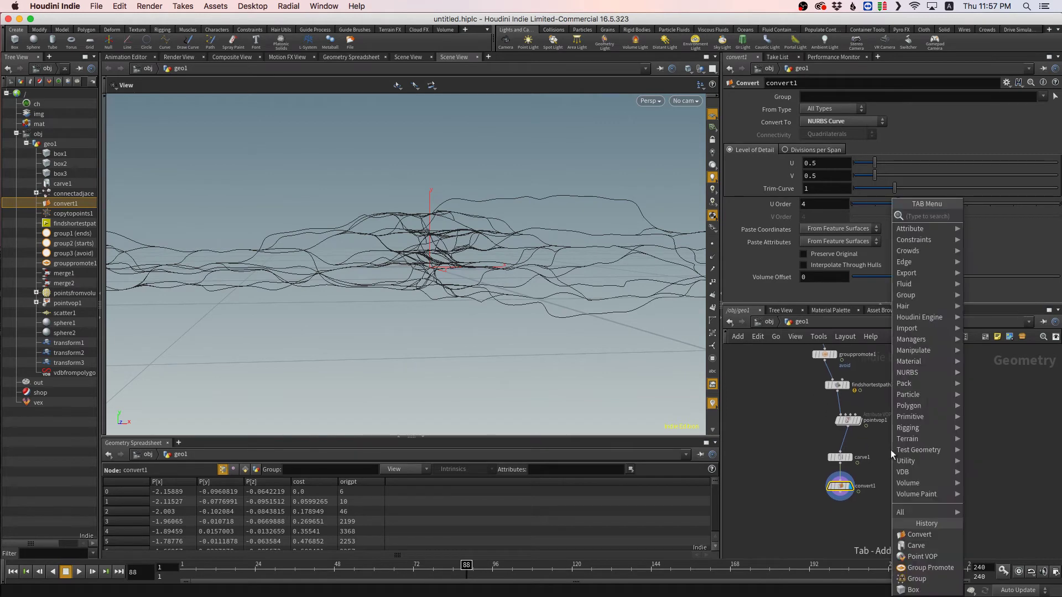
type("convert")
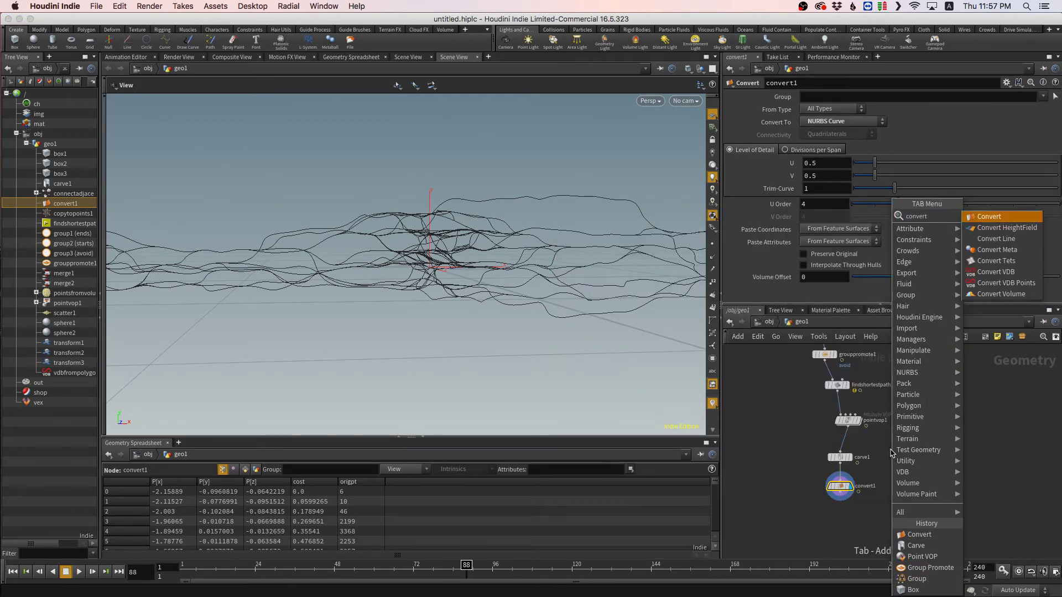
key("Return")
left_click(843, 523)
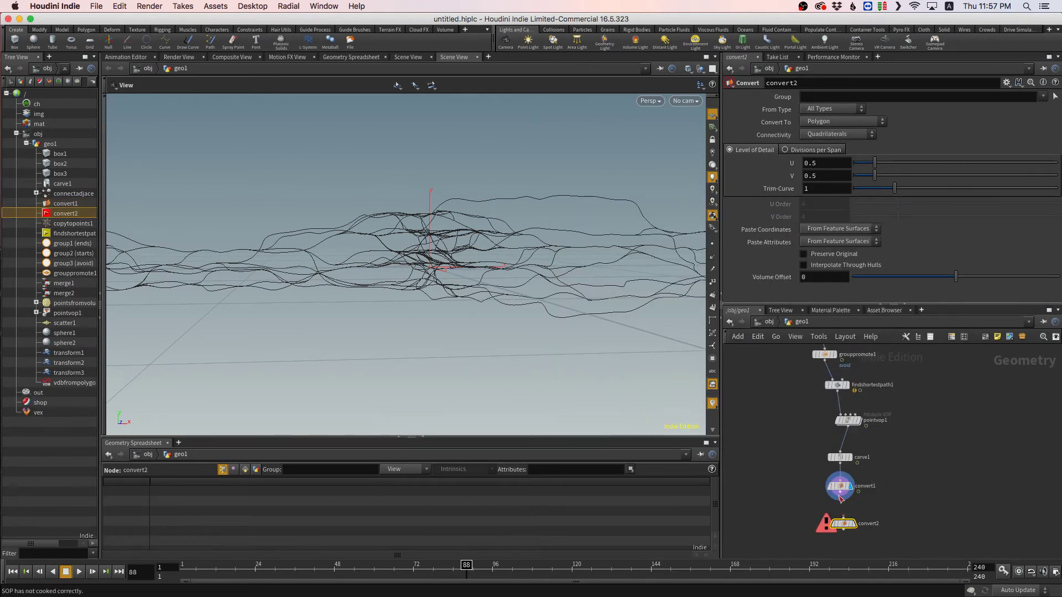
left_click(840, 500)
left_click(843, 520)
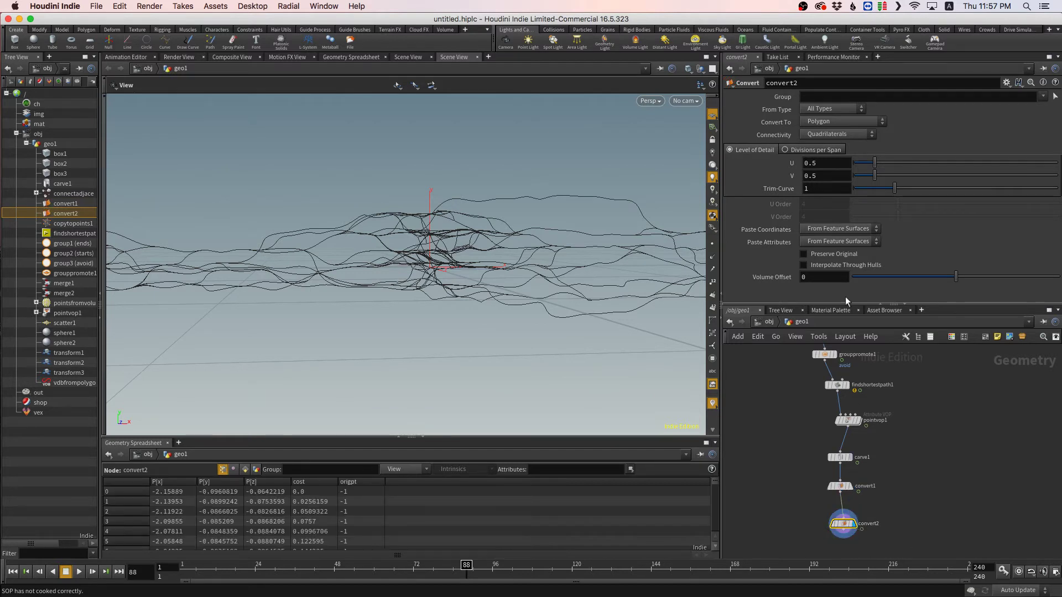
left_click(823, 123)
left_click(827, 123)
- Turn on point display in the viewport and display convert1 to compare its point density with convert2's
left_click(841, 486)
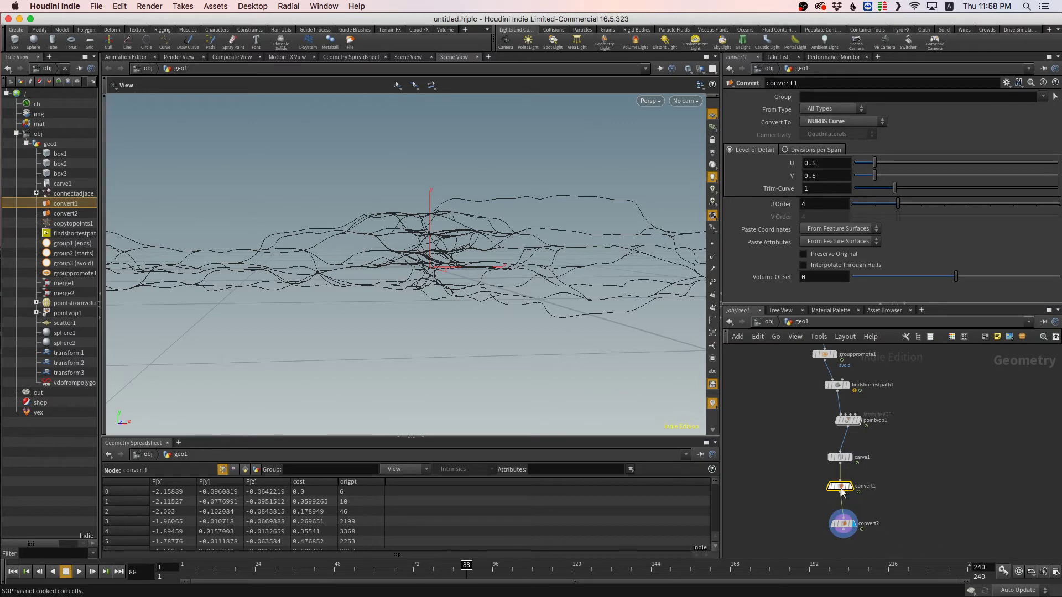
left_click(713, 244)
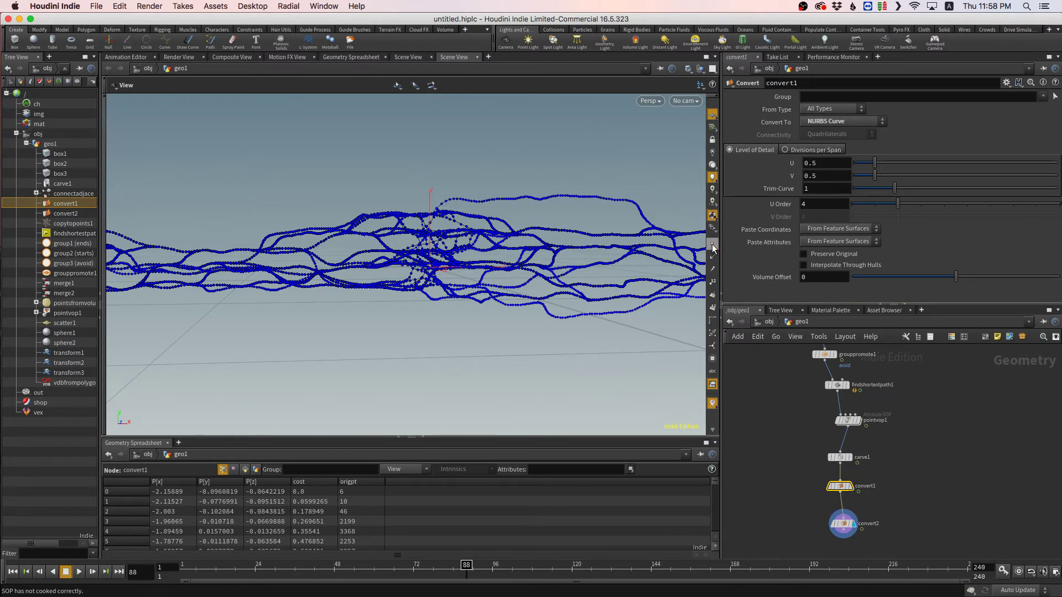
left_click(854, 526)
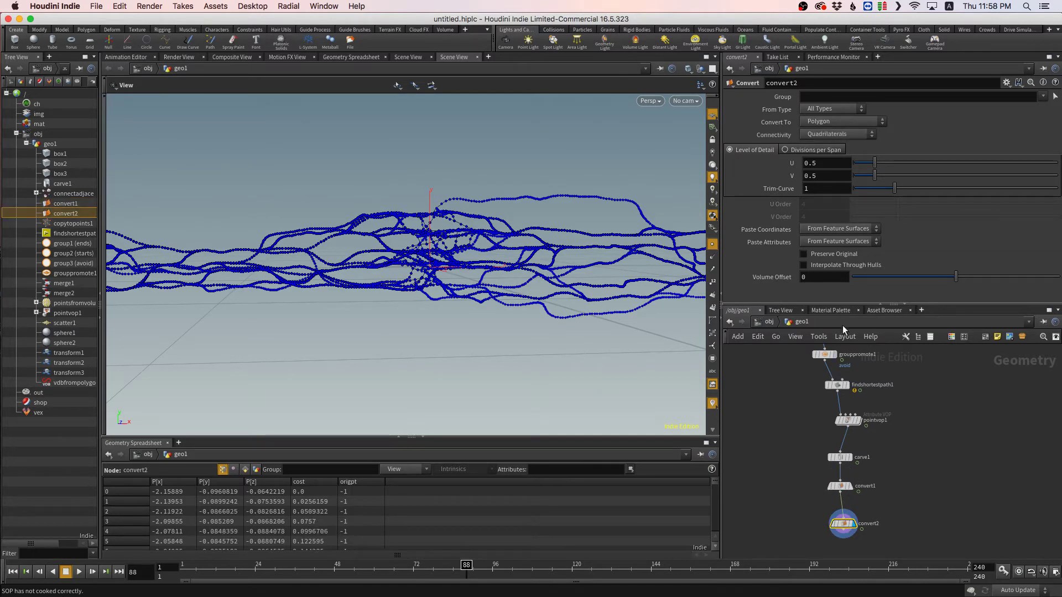
left_click(847, 488)
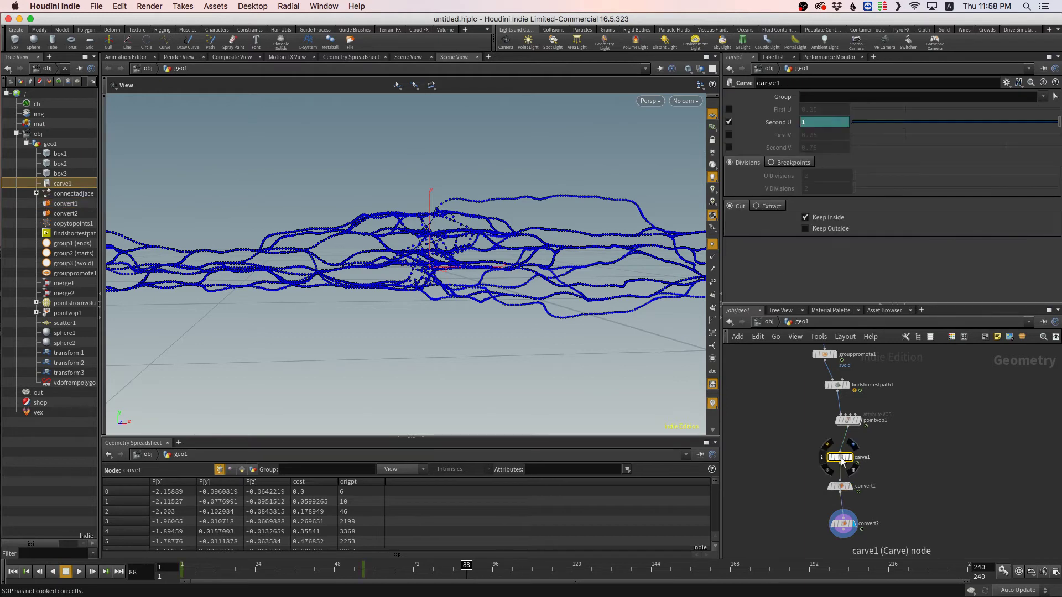
left_click(846, 488)
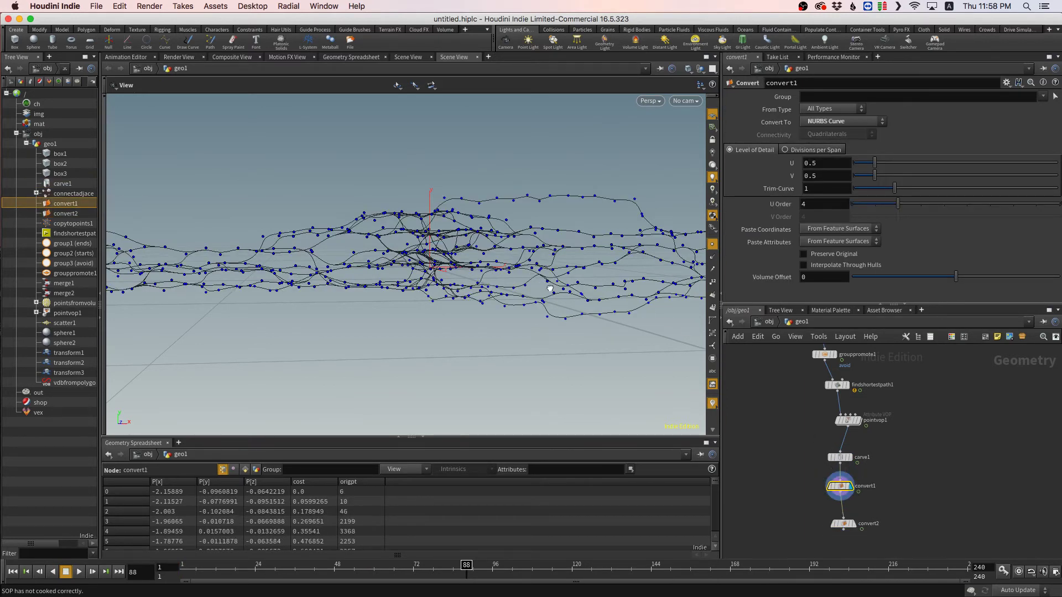
- Display carve1 and convert1 in turn to compare the carved polygon paths with the NURBS-smoothed curves
left_click_drag(550, 287, 491, 280, "alt")
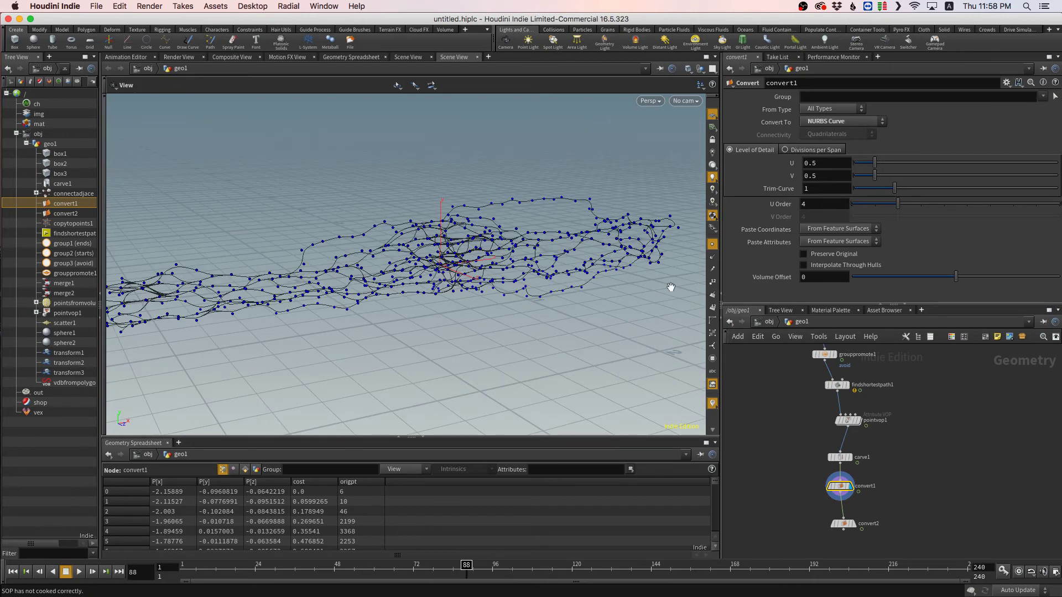
left_click(842, 456)
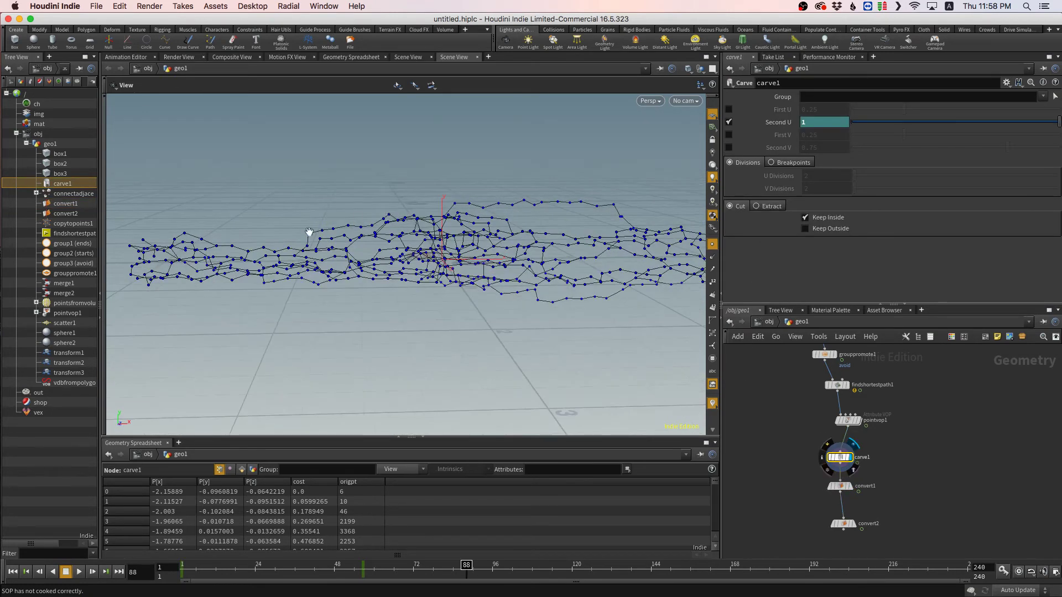
left_click(841, 486)
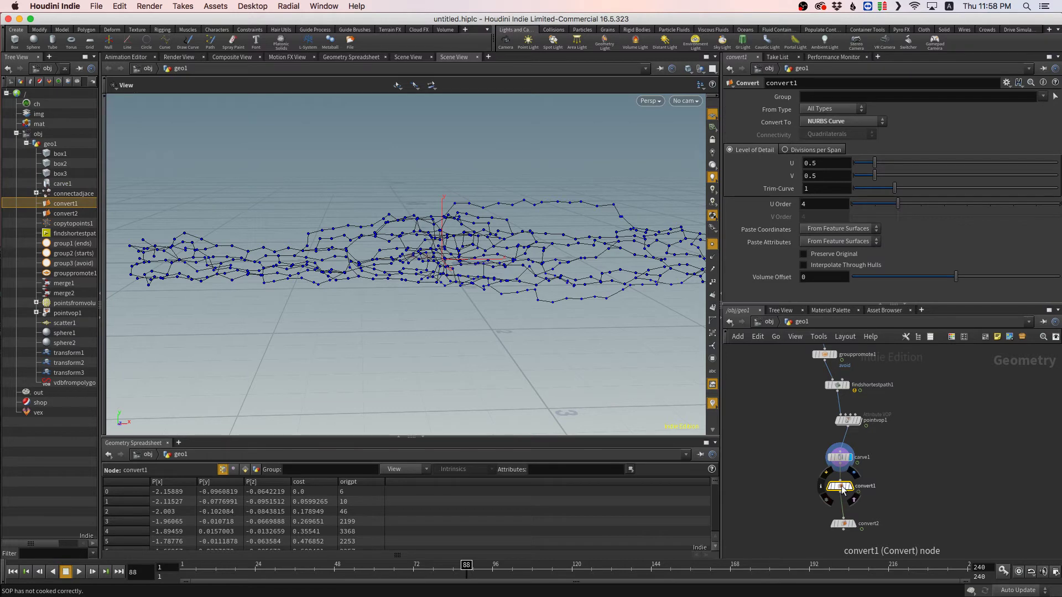
left_click(850, 486)
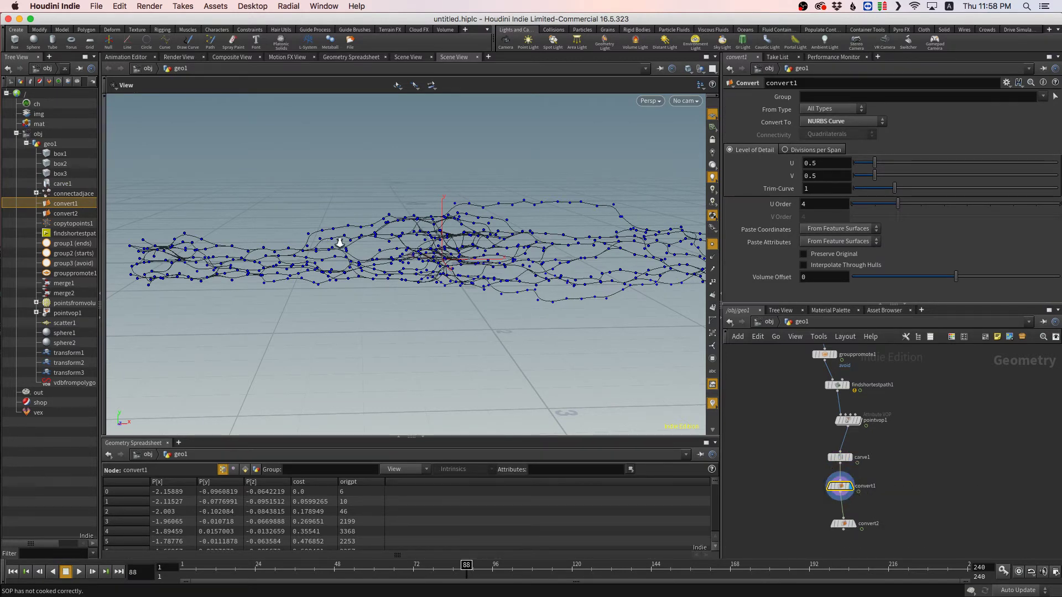
right_click_drag(340, 242, 413, 242)
left_click_drag(414, 242, 279, 199)
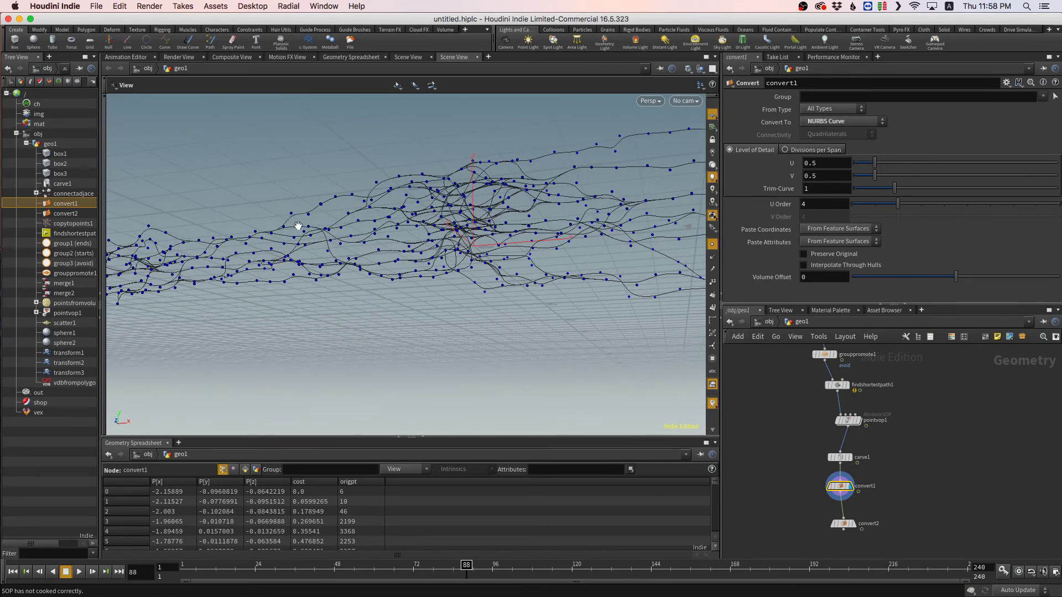
- Display convert2 and turn off point display in the viewport
left_click(852, 523)
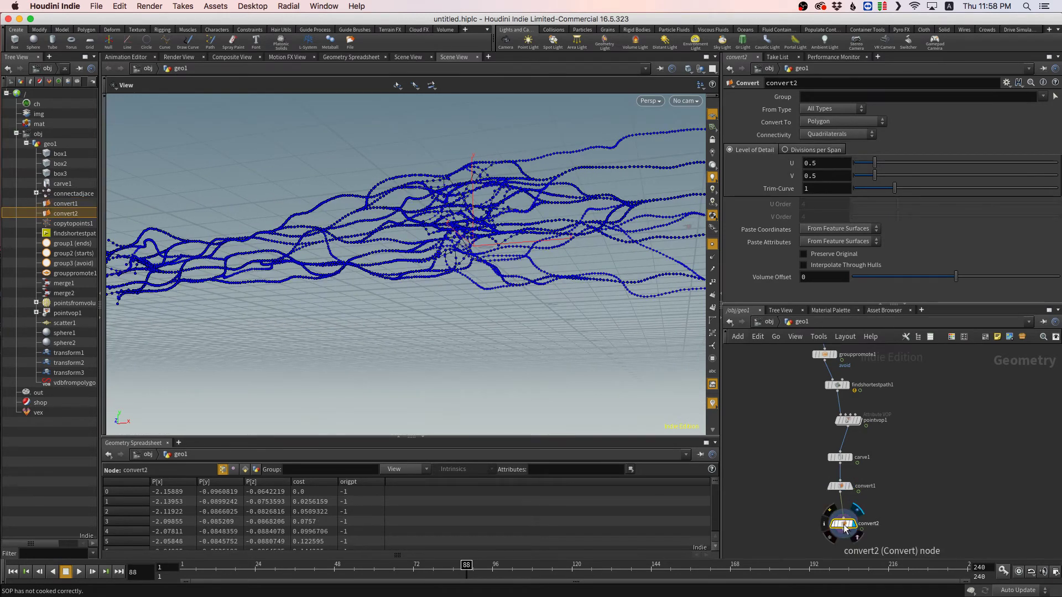
left_click_drag(464, 265, 420, 250)
left_click(713, 245)
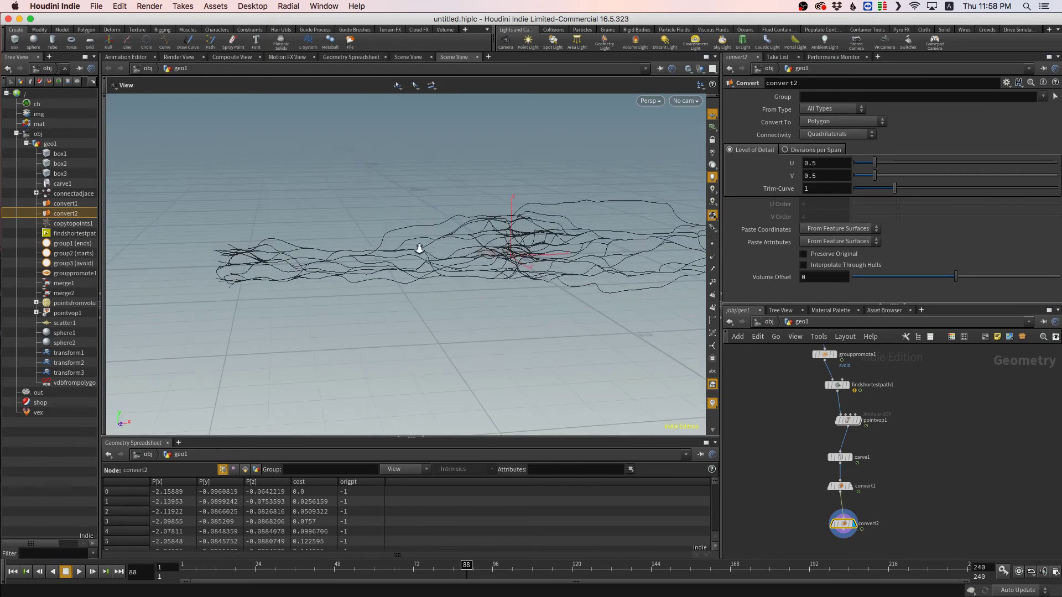
left_click_drag(470, 278, 406, 271)
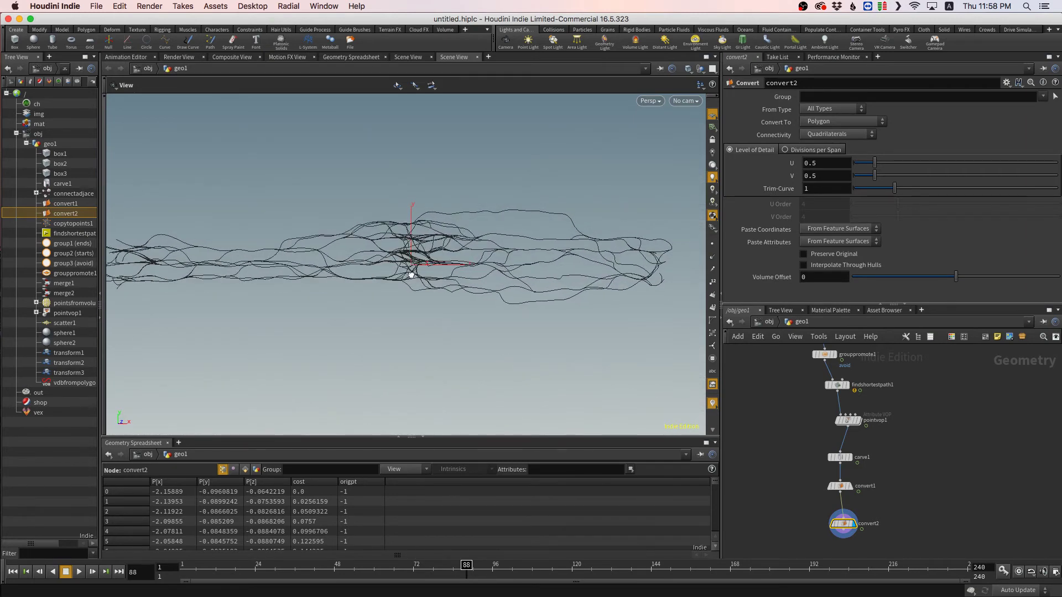
- Play the growth animation of the smoothed paths from frame 1 and stop it at frame 35
key("Up")
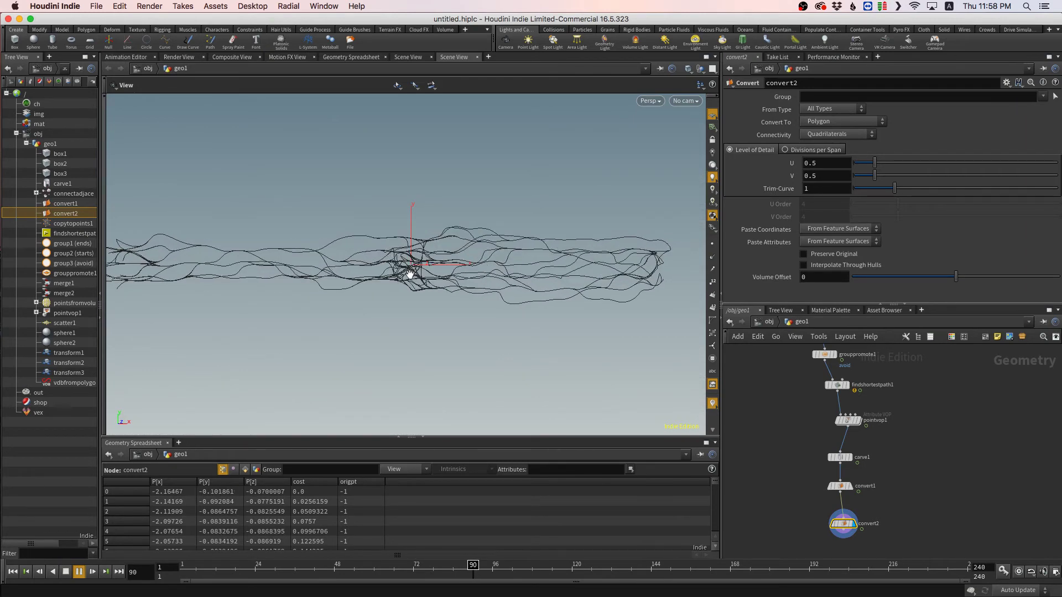
key("ctrl+Up")
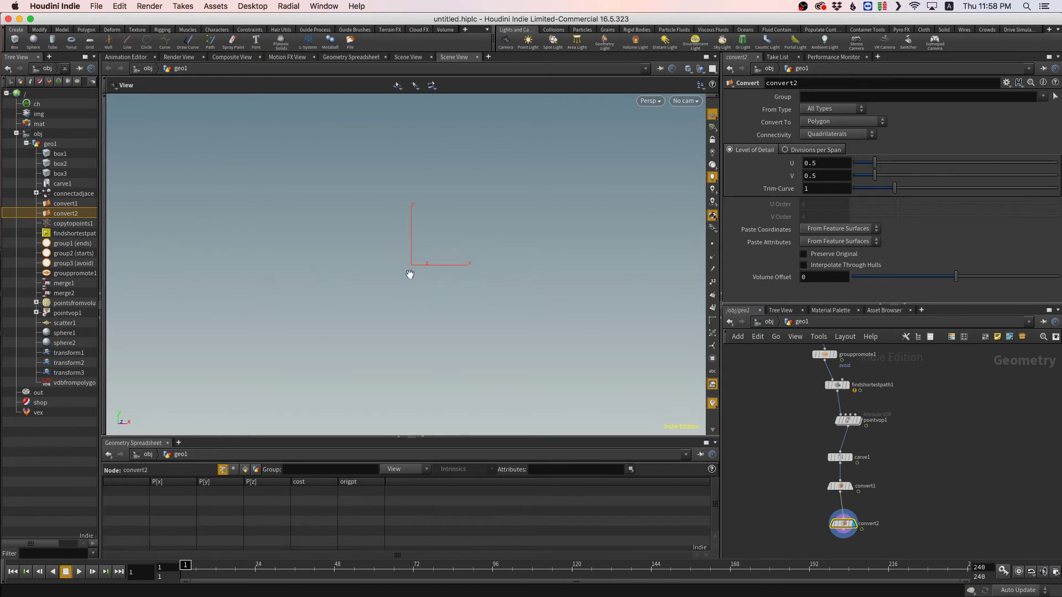
key("Up")
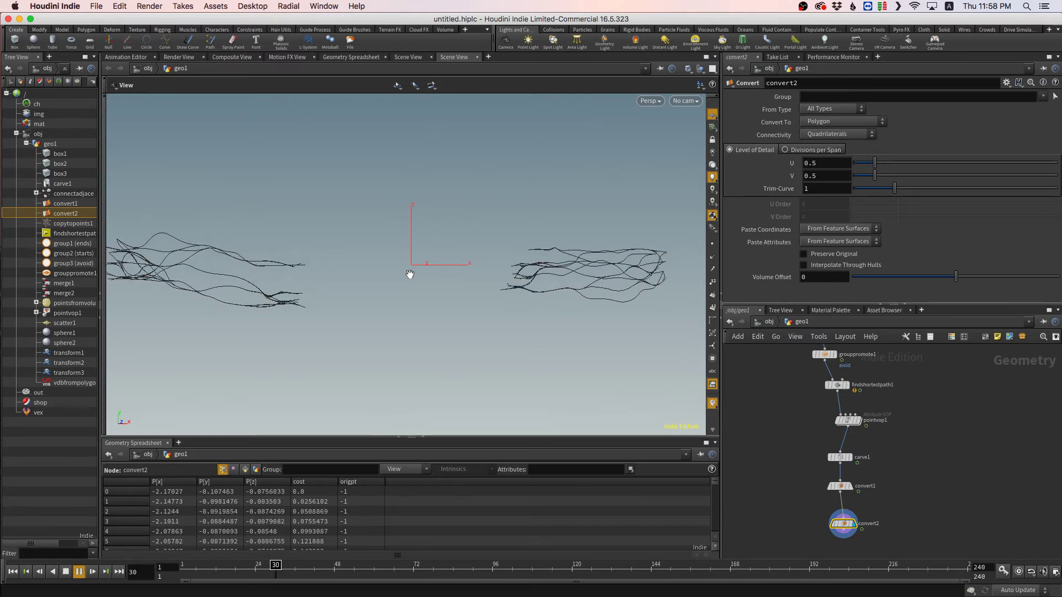
key("Down")
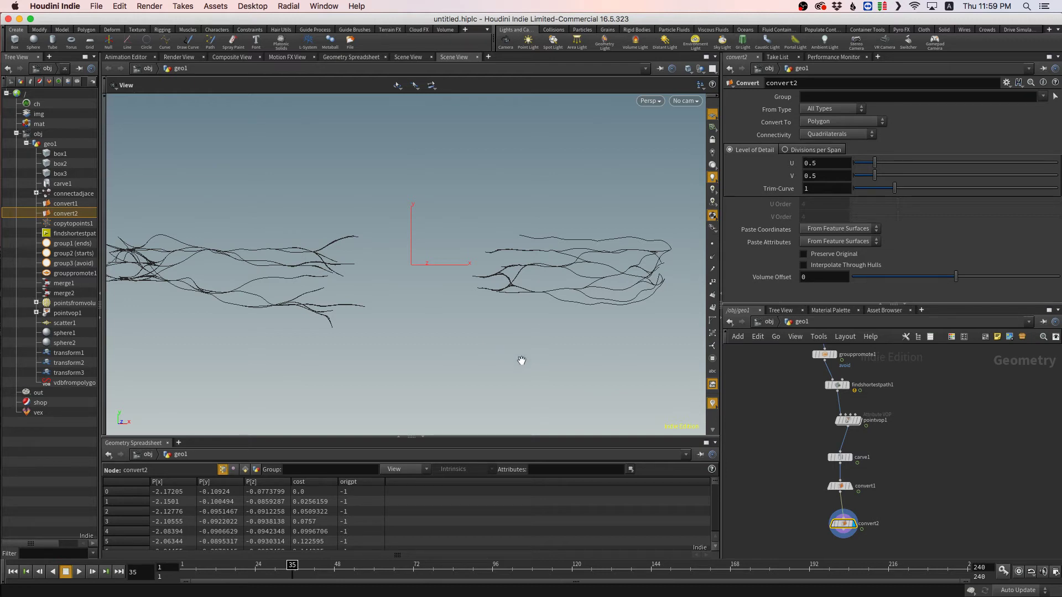
- Review transform3's translate expressions and temporarily show its sphere alongside the paths in the viewport
scroll(923, 451, "down", 3)
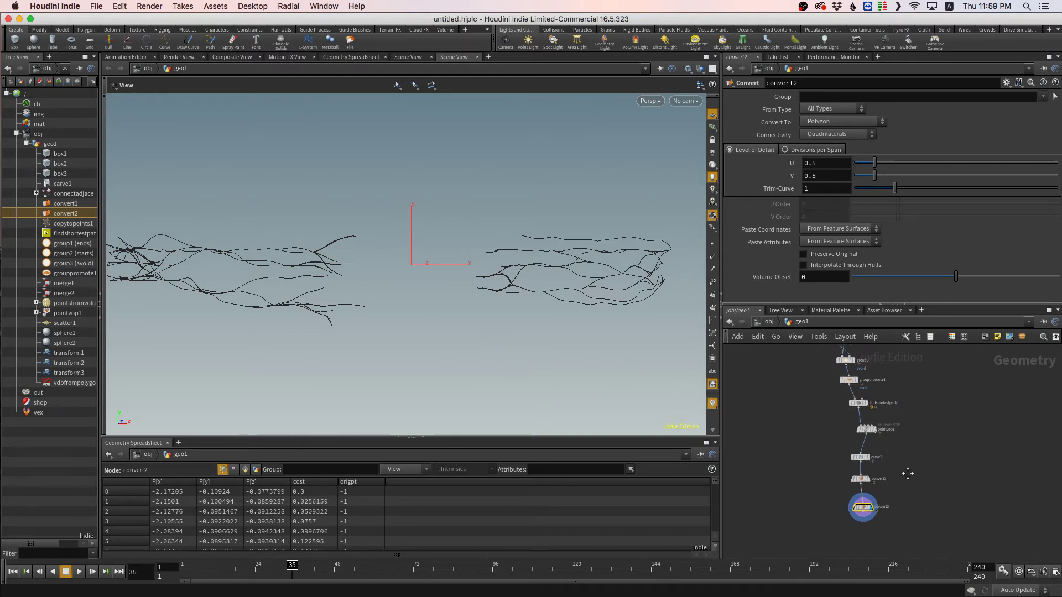
middle_click_drag(908, 473, 870, 538)
right_click_drag(891, 474, 891, 502)
middle_click_drag(891, 502, 892, 519)
right_click_drag(888, 430, 975, 430)
middle_click_drag(953, 468, 1000, 482)
left_click(814, 369)
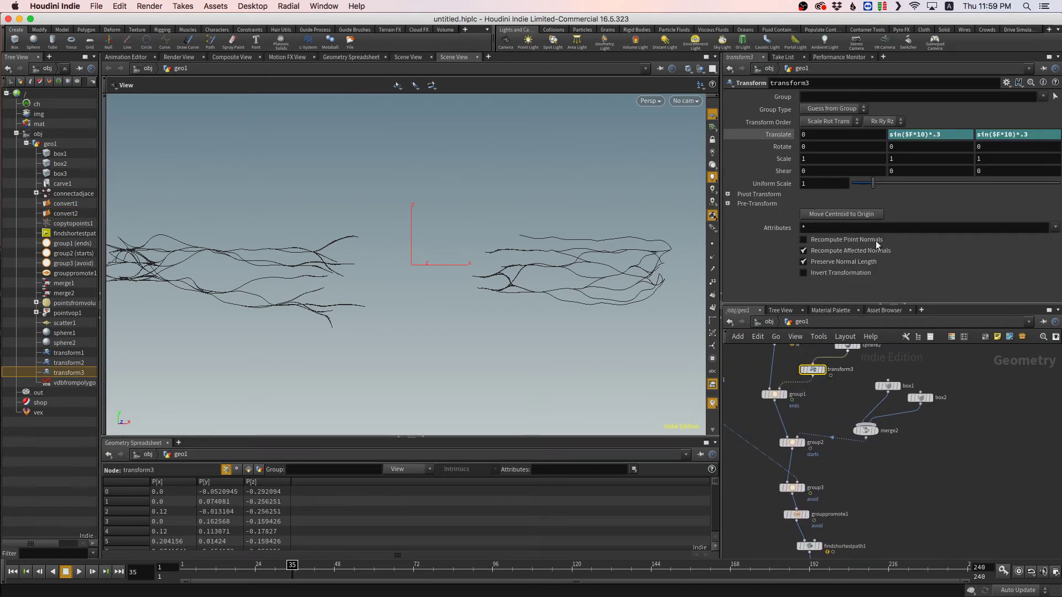
left_click(822, 370)
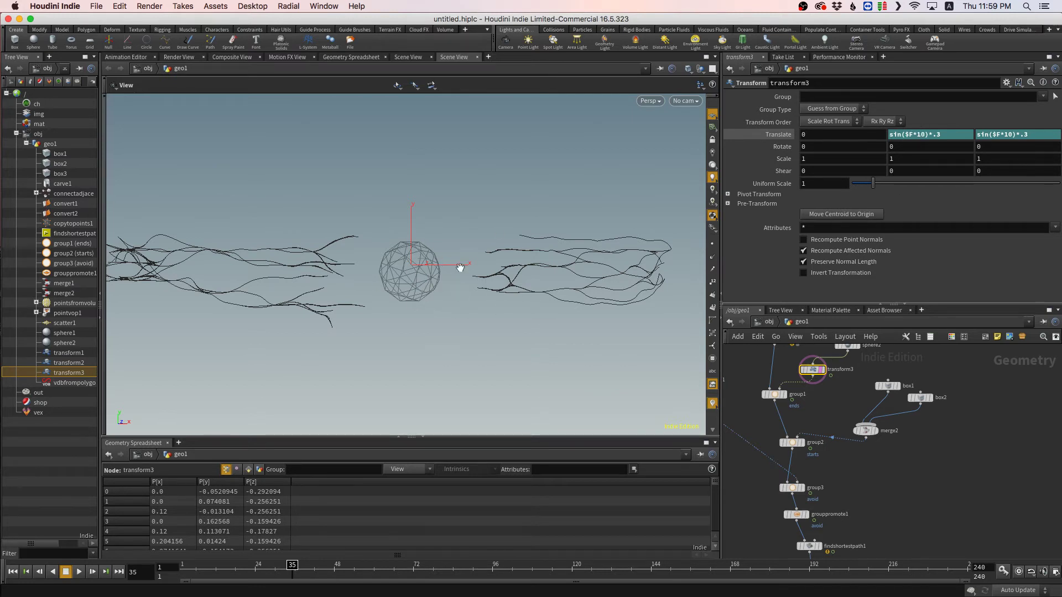
left_click(821, 369)
left_click(903, 463)
middle_click_drag(902, 487, 919, 409)
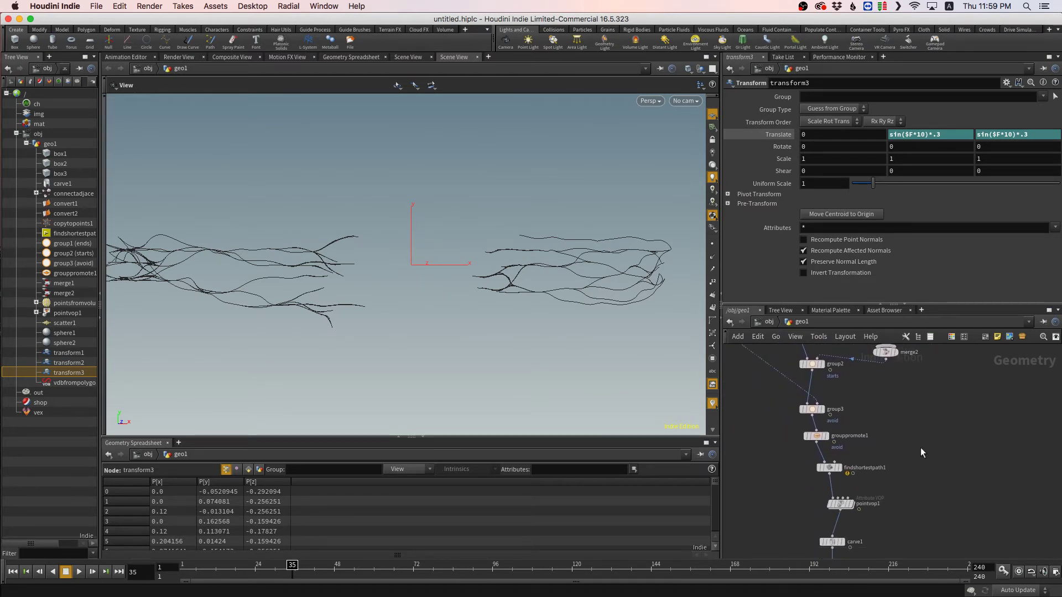
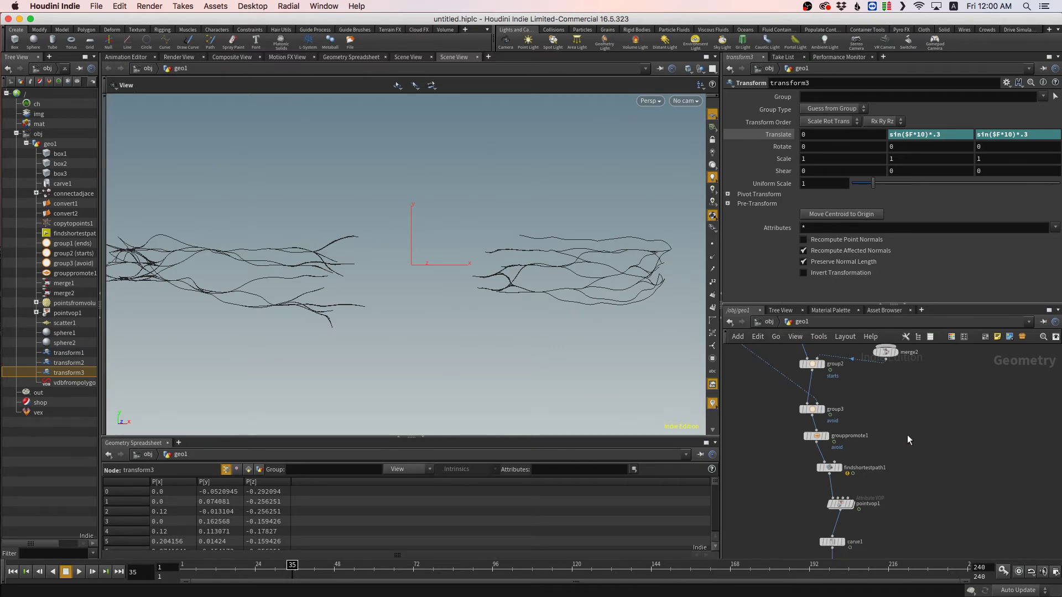
- Align the convert2 node directly beneath convert1 in the network
right_click_drag(907, 435, 879, 437)
middle_click_drag(910, 447, 927, 428)
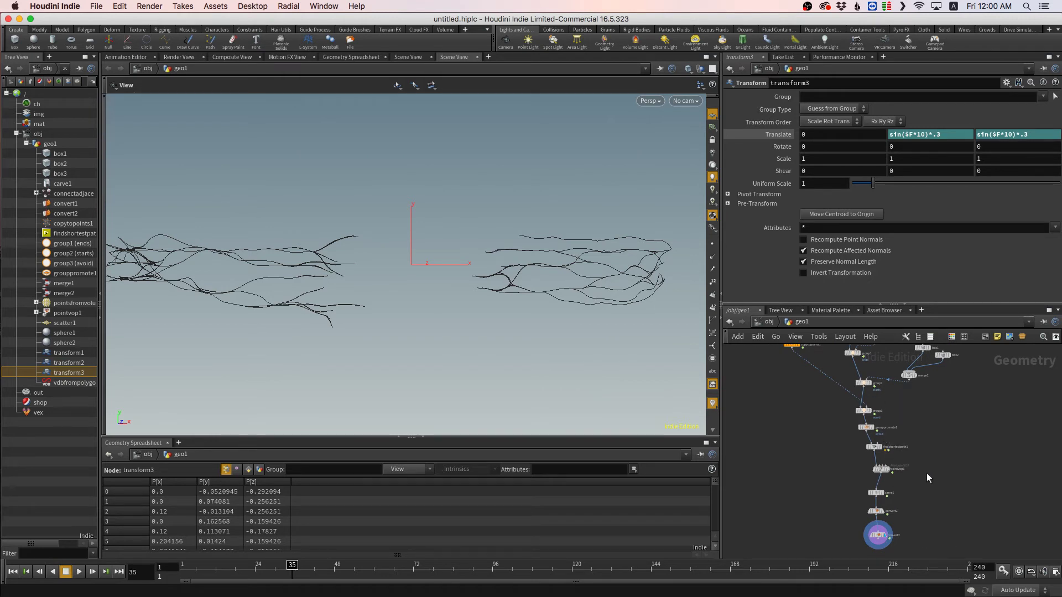
middle_click_drag(929, 484, 941, 444)
scroll(941, 443, "up", 3)
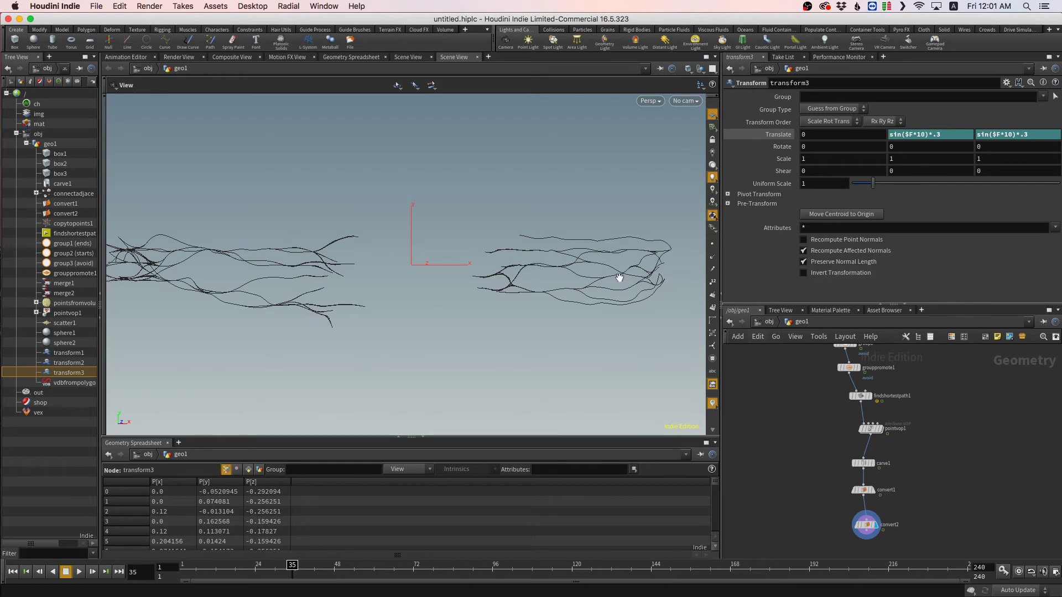
middle_click_drag(946, 458, 945, 408)
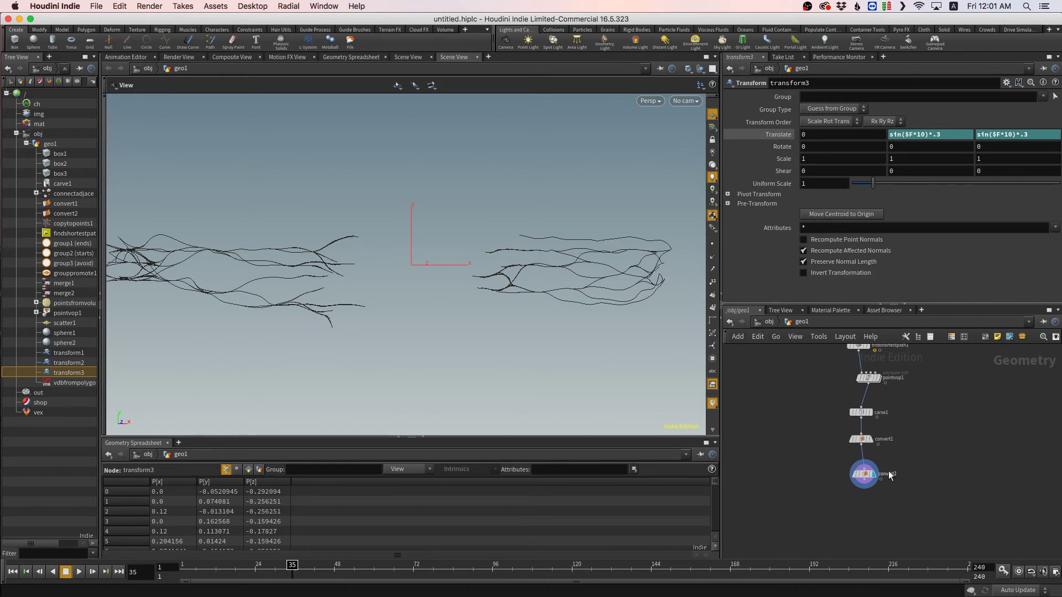
left_click(865, 474)
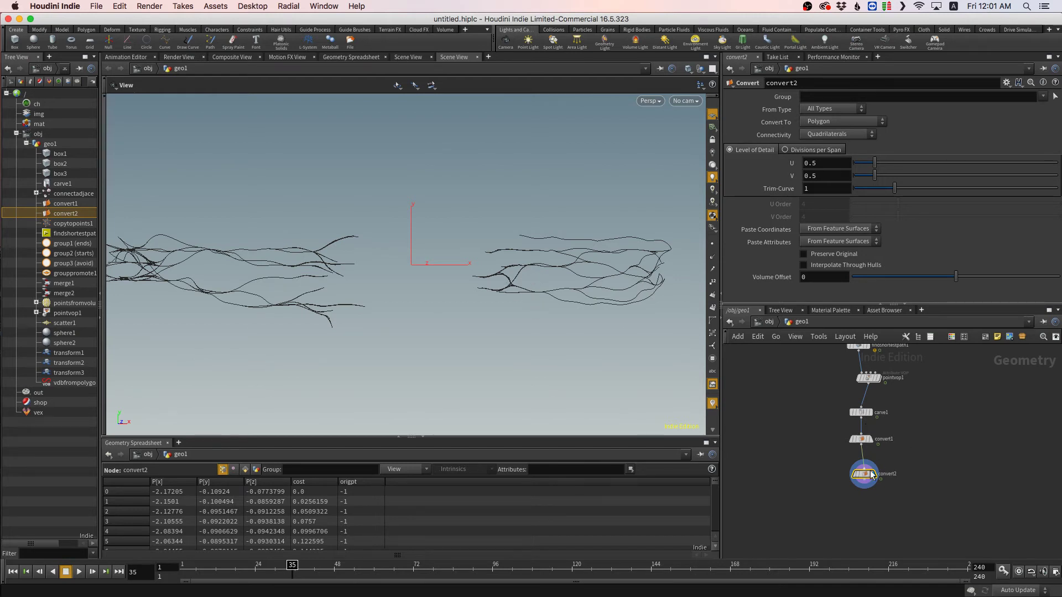
left_click_drag(868, 476, 865, 479)
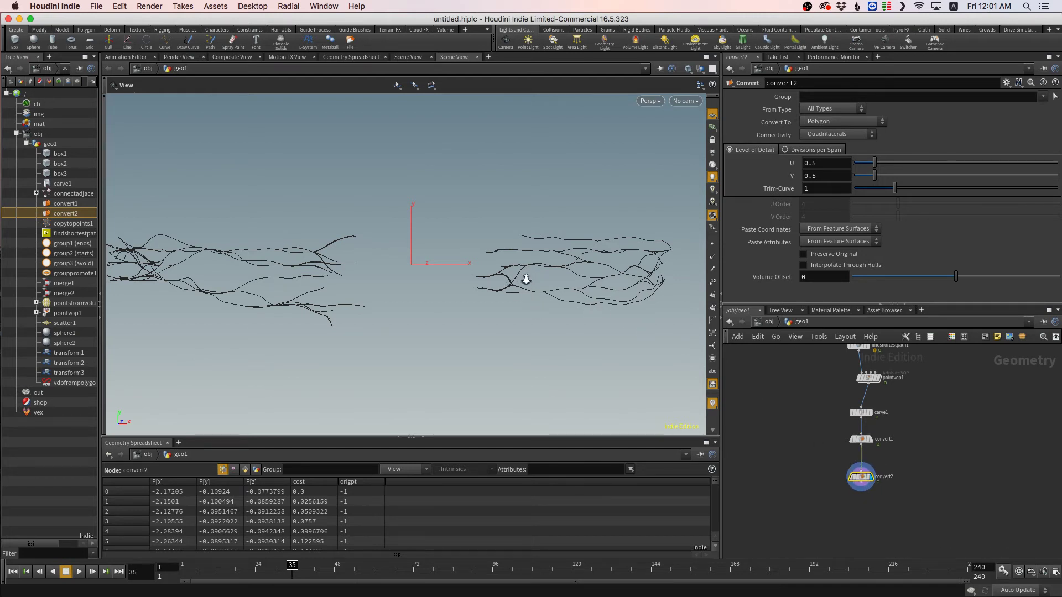
left_click_drag(527, 279, 580, 296)
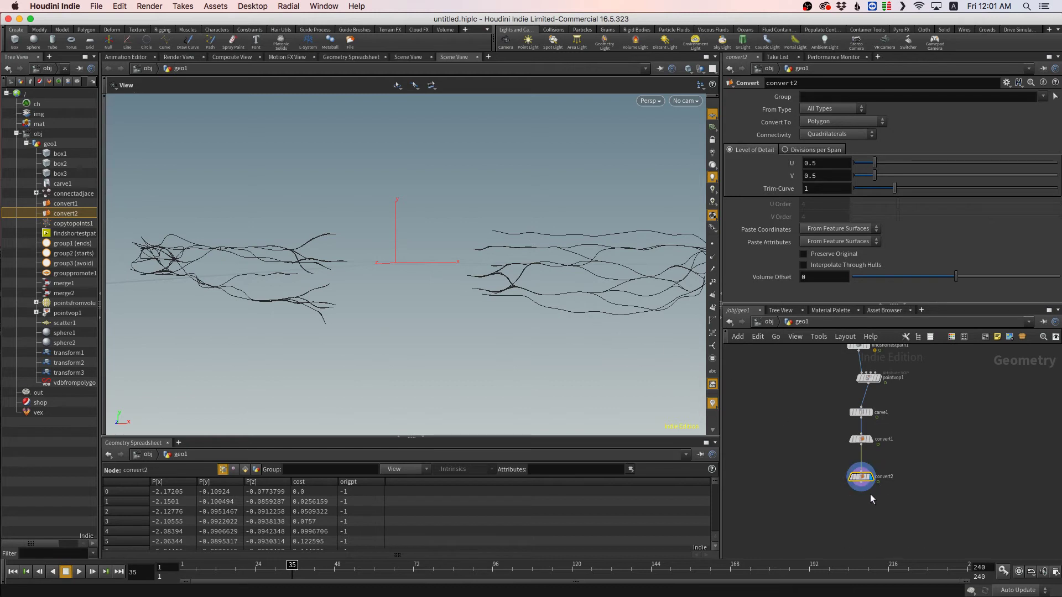
- Add a PolyWire node below convert2, connect convert2's output to it, and display it
key("Tab")
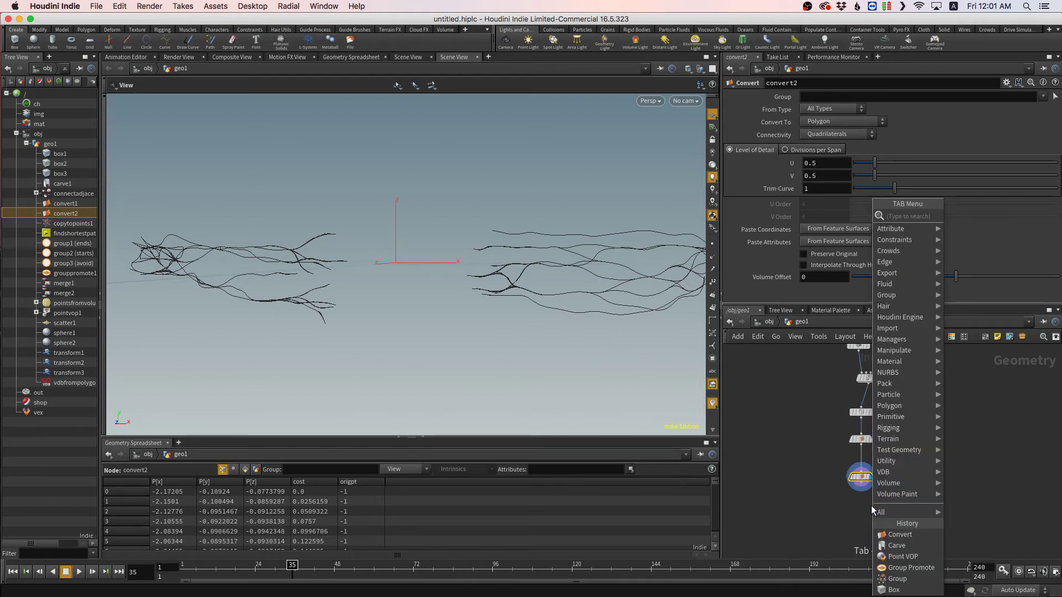
type("poly")
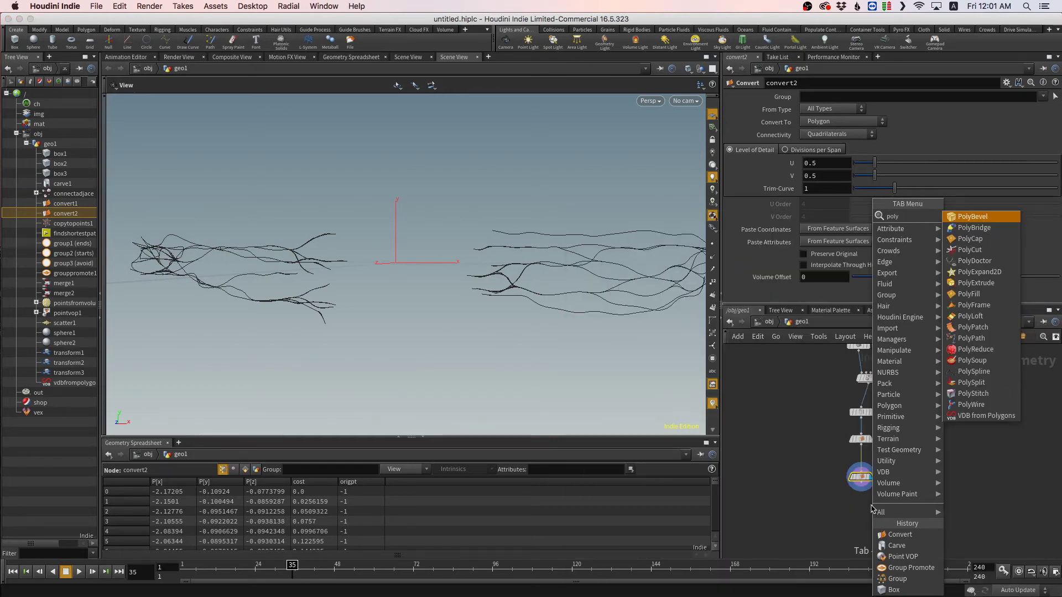
type("wire")
key("Return")
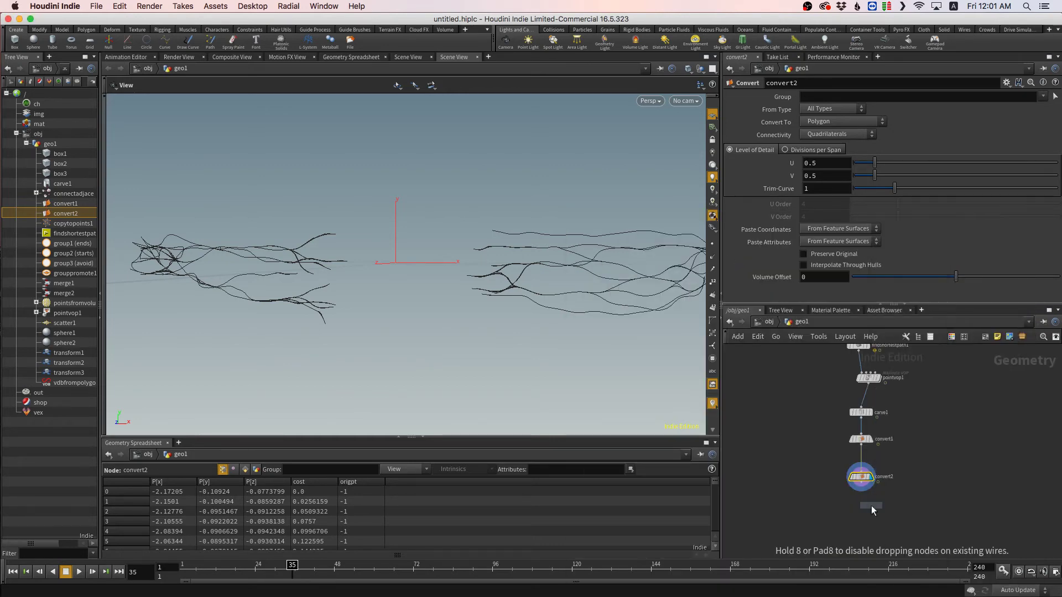
left_click(858, 513)
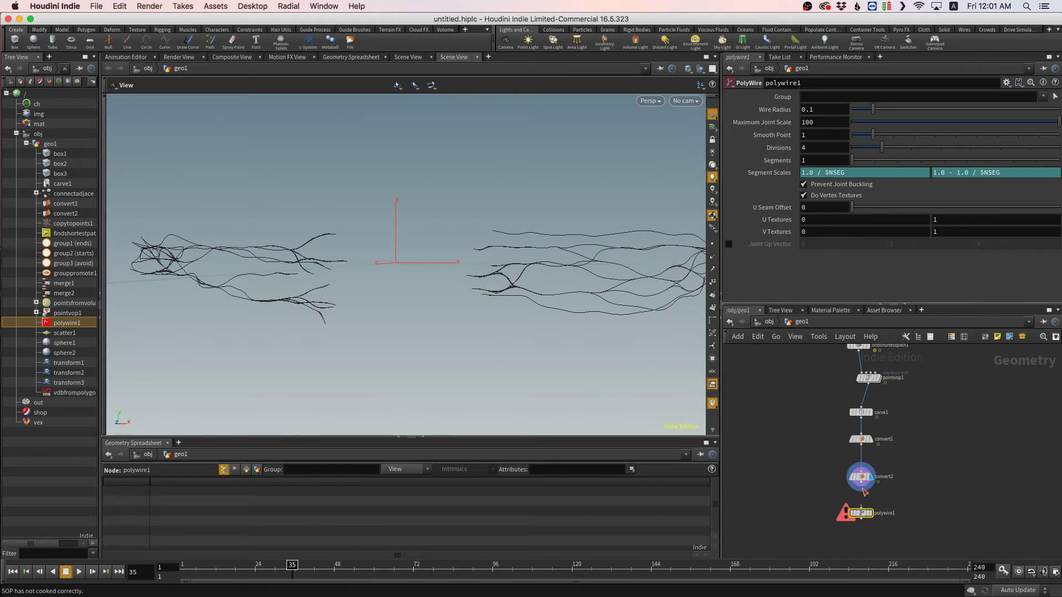
left_click(862, 487)
left_click(873, 515)
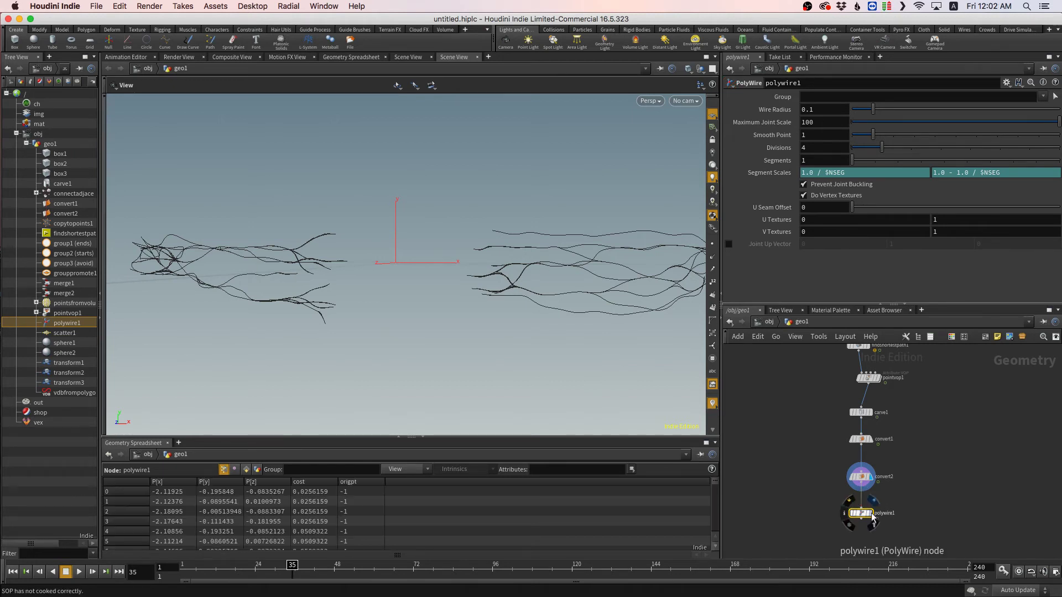
left_click(873, 517)
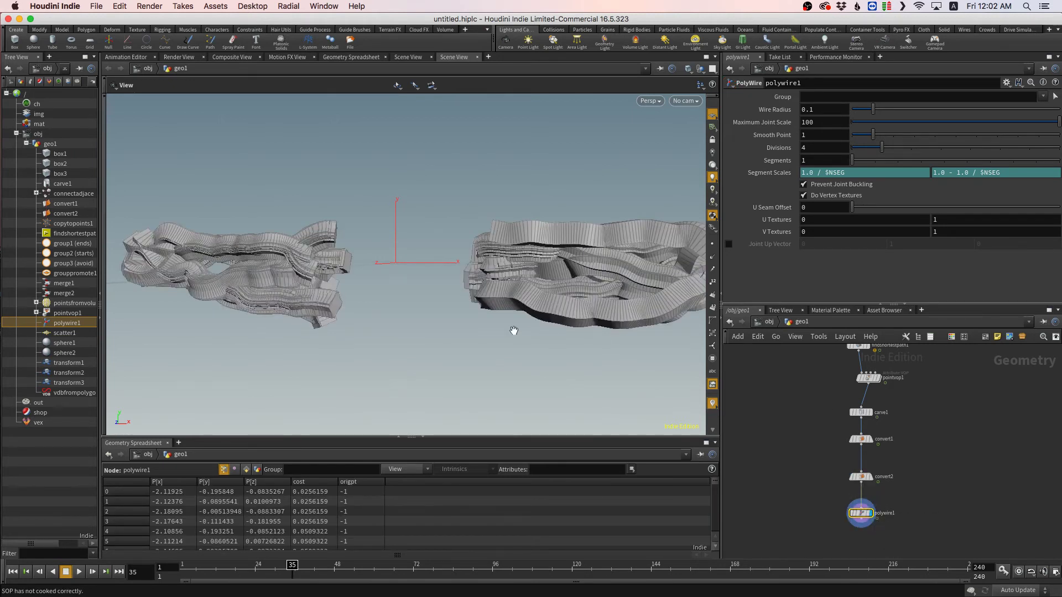
- Set polywire1's Maximum Joint Scale to 1
right_click_drag(307, 268, 273, 266)
left_click_drag(305, 278, 437, 255)
right_click_drag(454, 237, 484, 231)
left_click_drag(484, 231, 642, 188)
left_click_drag(819, 122, 776, 122)
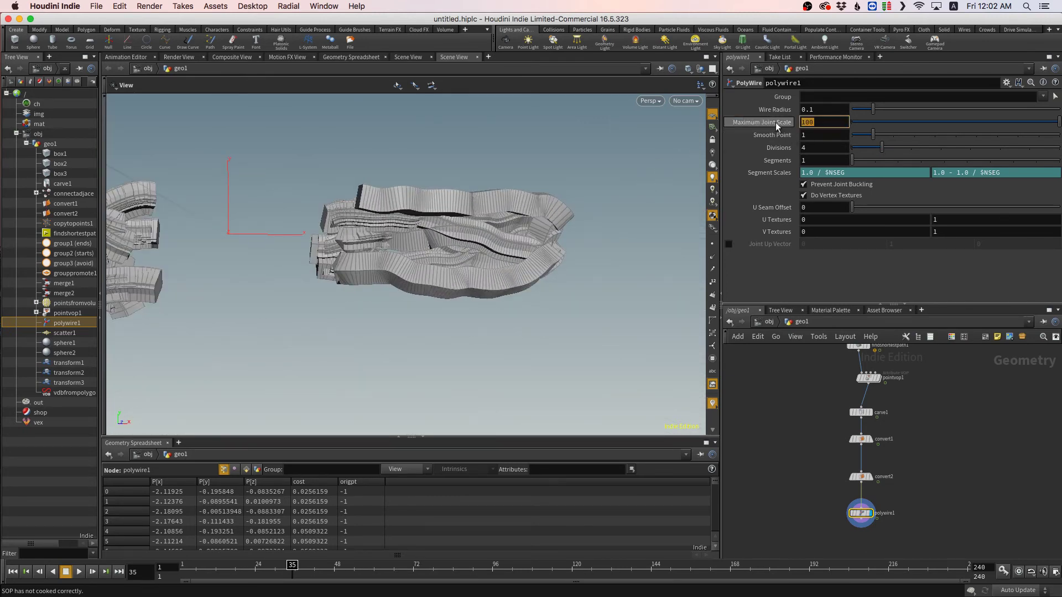
type("1")
key("Return")
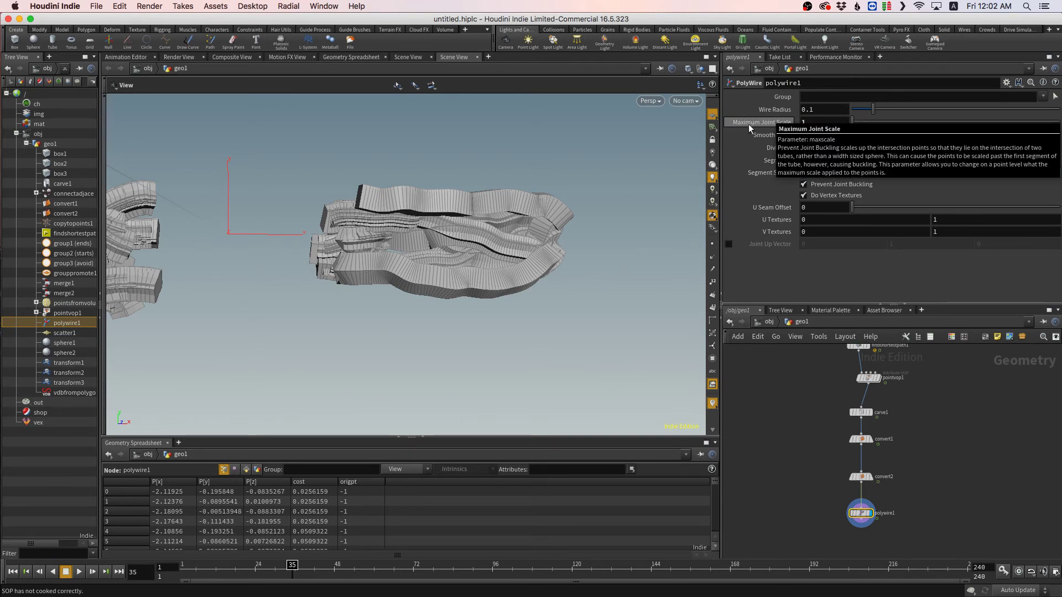
- Reduce polywire1's Wire Radius to .01 to thin the tubes
middle_click_drag(408, 234, 580, 263)
left_click_drag(474, 281, 639, 280)
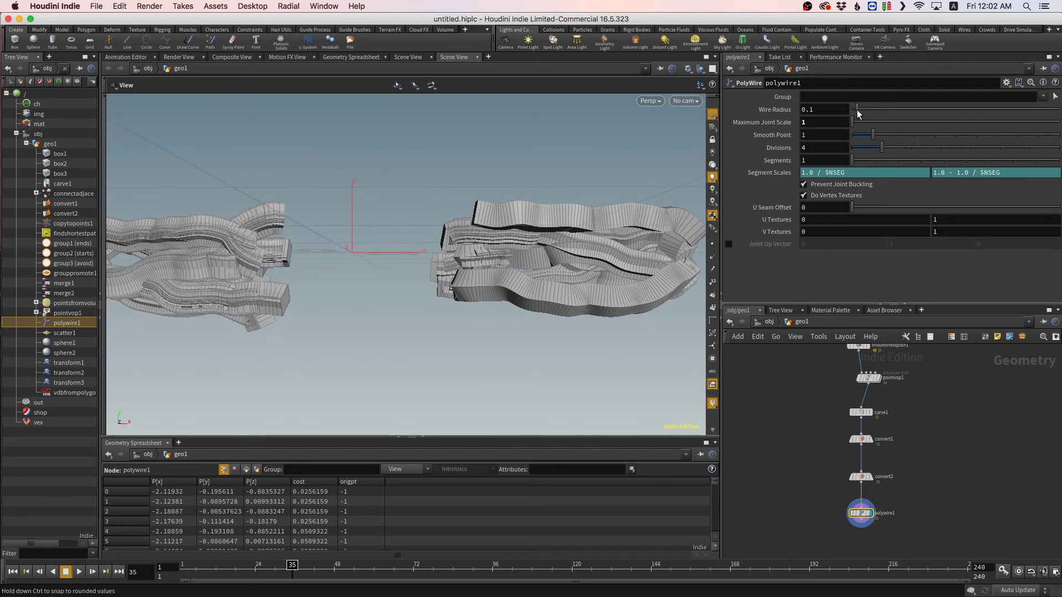
left_click_drag(857, 110, 798, 112)
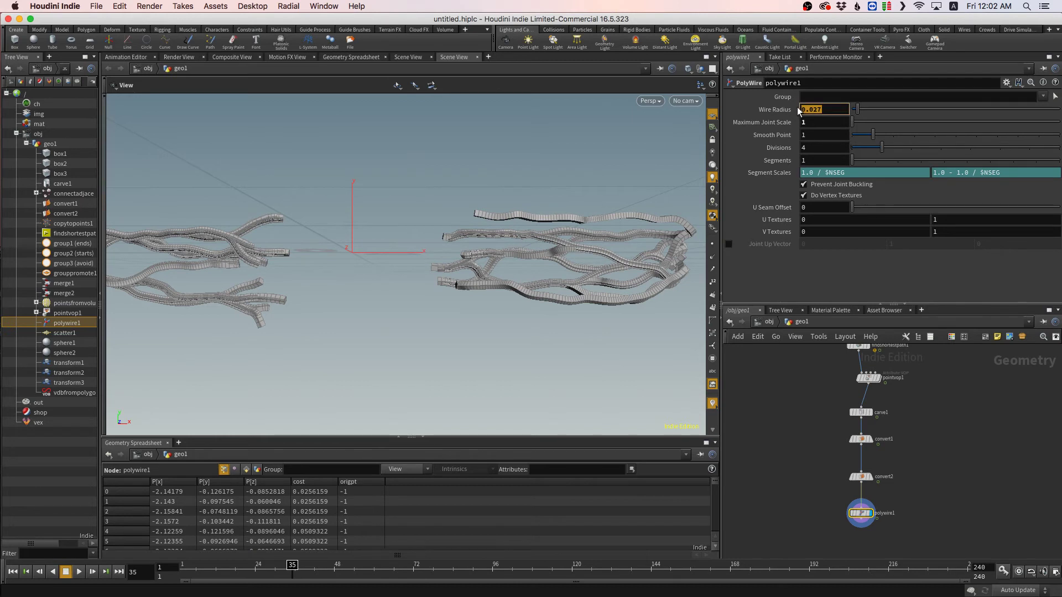
key("BackSpace")
key("BackSpace")
type("1")
key("Return")
- Set polywire1's Divisions to 9 to round out the tubes
right_click_drag(556, 246, 671, 254)
left_click_drag(671, 254, 480, 306)
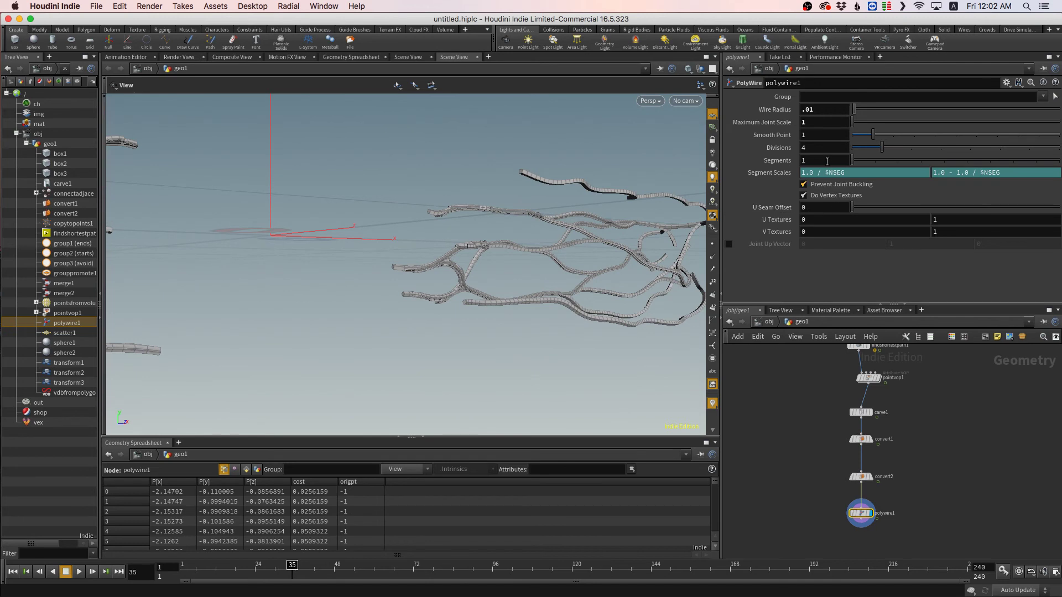
left_click_drag(812, 149, 785, 146)
type("9")
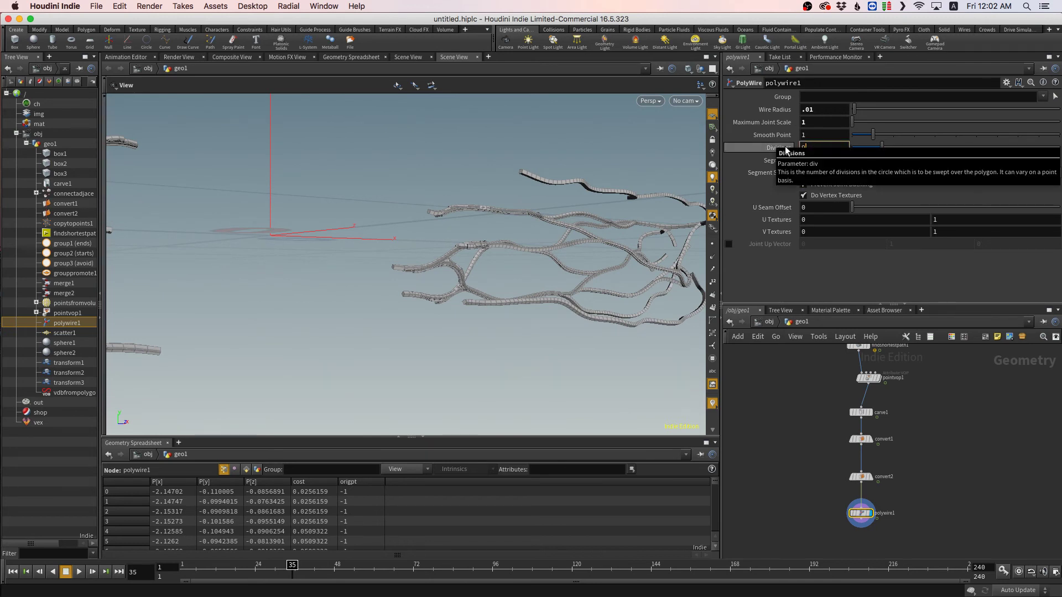
key("Return")
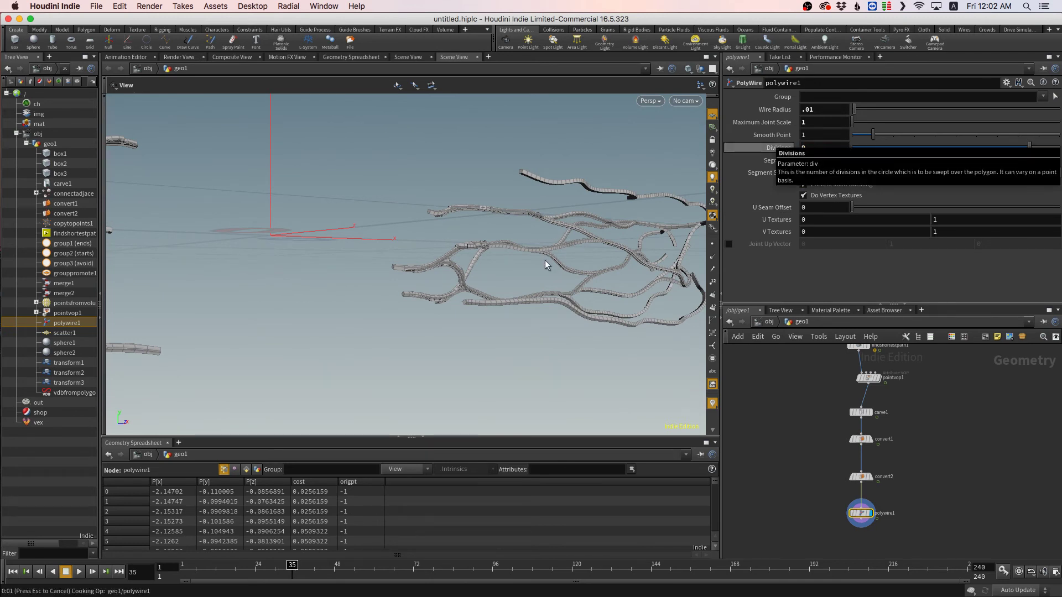
left_click_drag(544, 259, 371, 254)
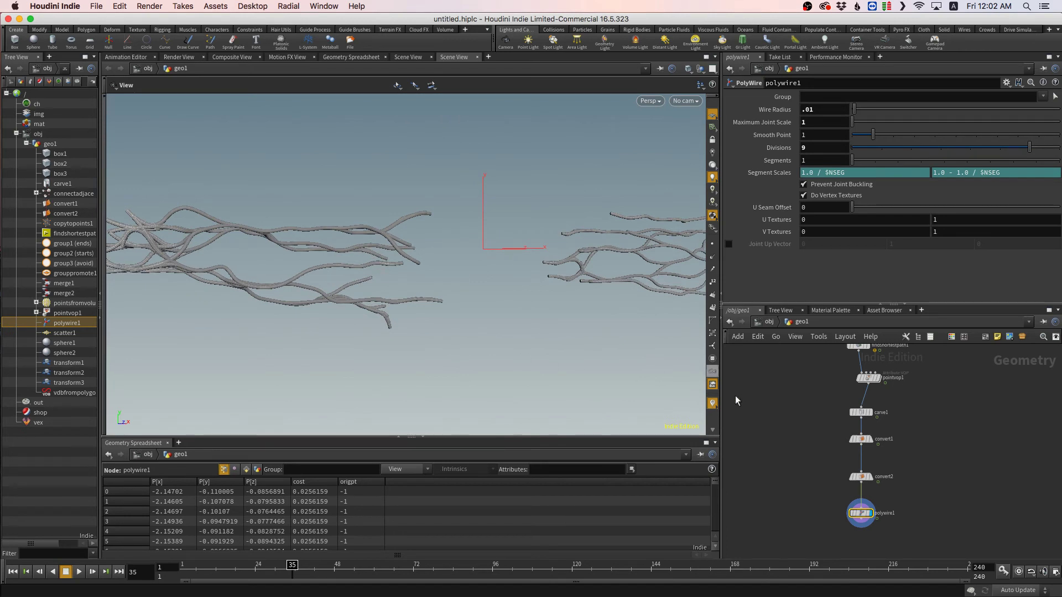
- Turn off Edges to Avoid in findshortestpath1's surface constraints and inspect the resulting tubes up close
middle_click_drag(802, 426, 806, 502)
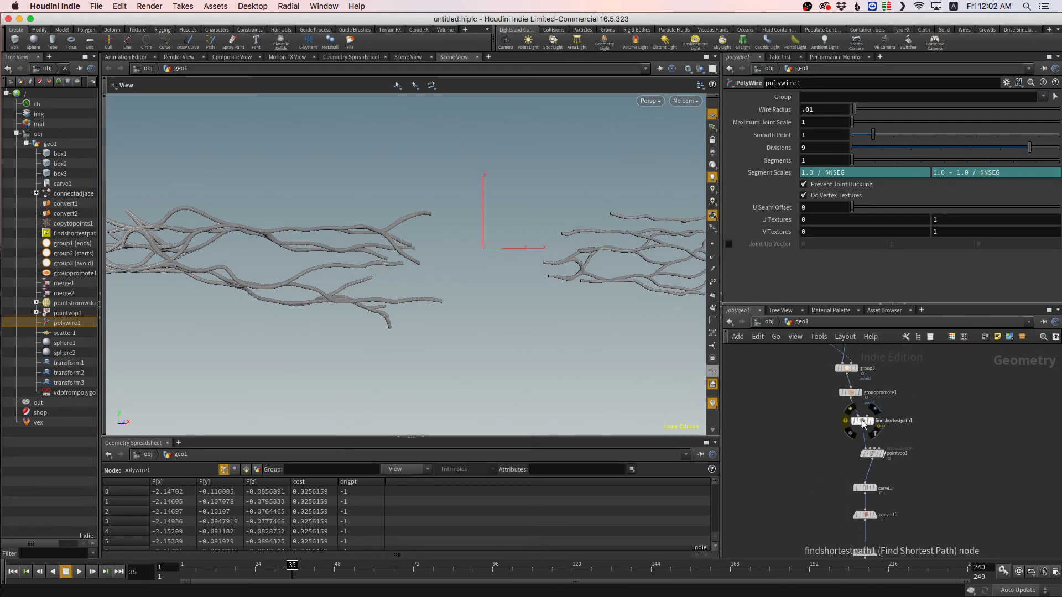
left_click(863, 422)
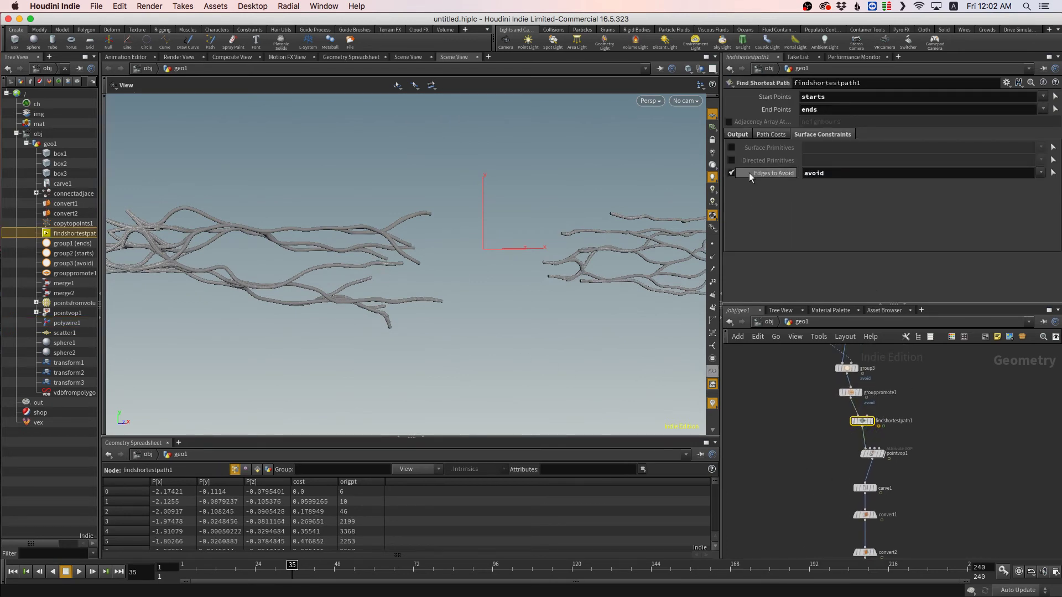
left_click(731, 173)
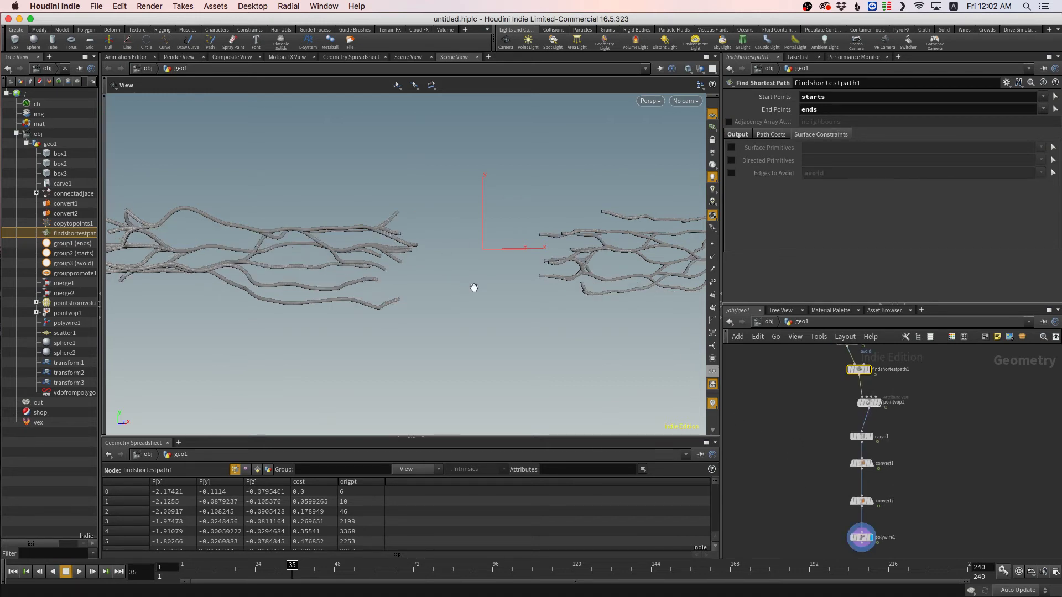
left_click_drag(550, 286, 491, 284)
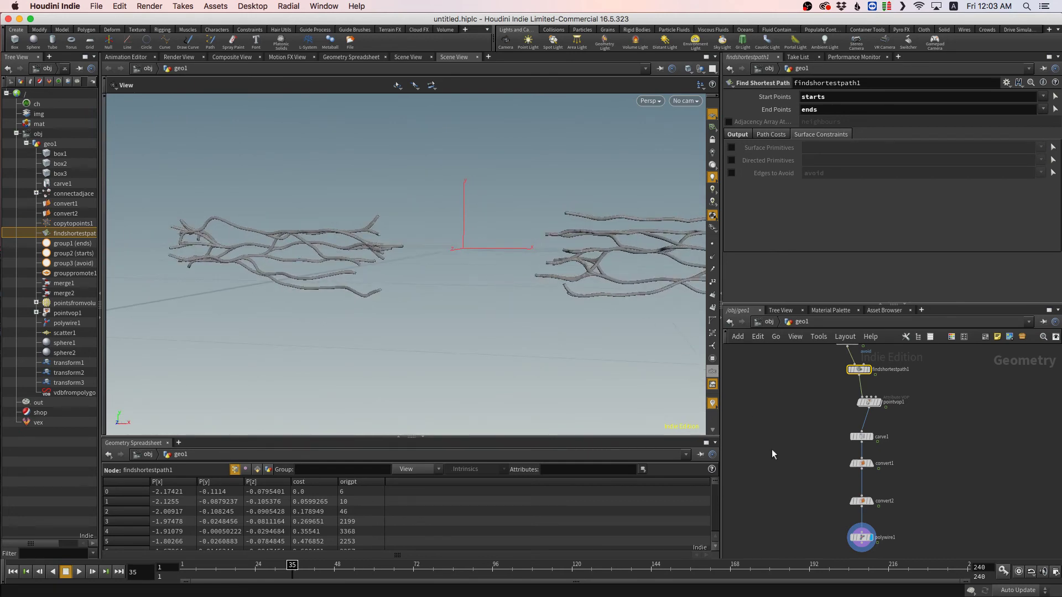
right_click_drag(601, 267, 657, 267)
mouse_move(571, 294)
middle_mouse_down()
mouse_move(453, 311)
mouse_move(557, 283)
mouse_move(468, 286)
middle_mouse_up()
right_click_drag(563, 264, 614, 273)
middle_click_drag(607, 289, 478, 315)
left_click_drag(522, 313, 510, 292)
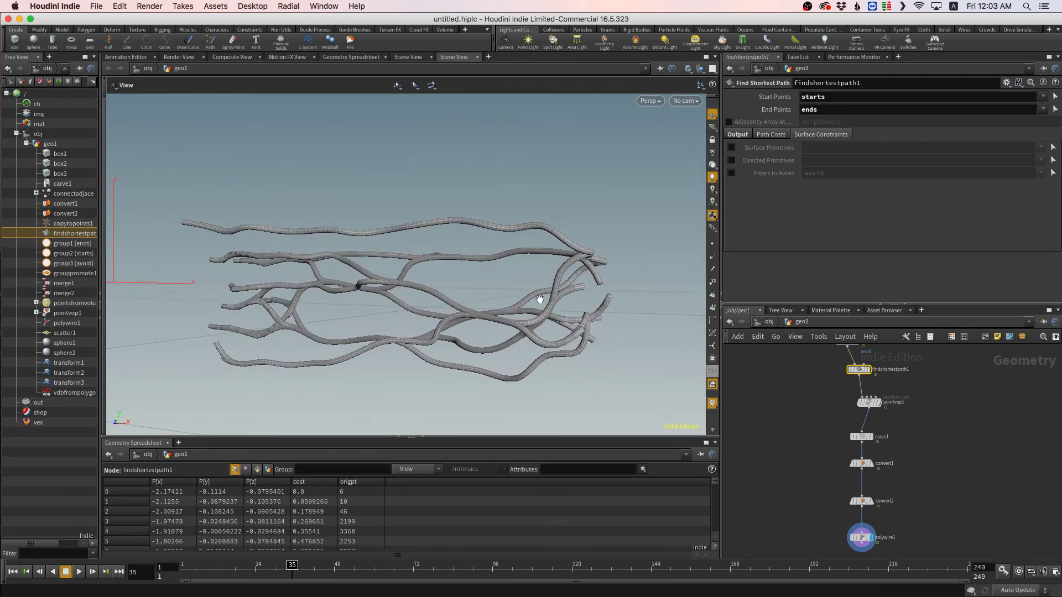
- Add a VDB from Polygons node below polywire1, connect polywire1's output to it, and display it
middle_click_drag(970, 465, 964, 404)
key("Tab")
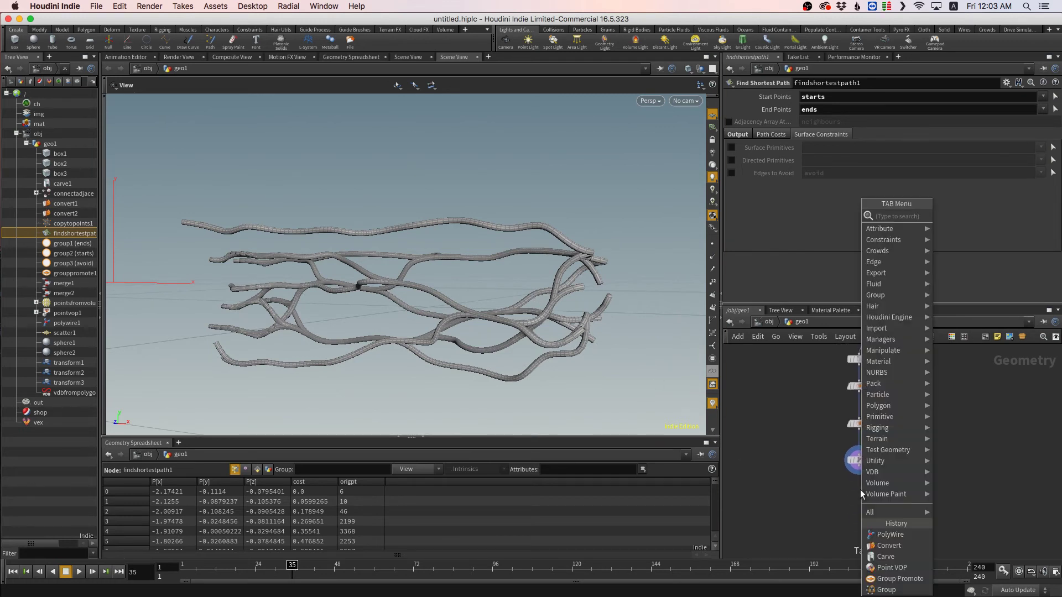
type("vdbpolygons")
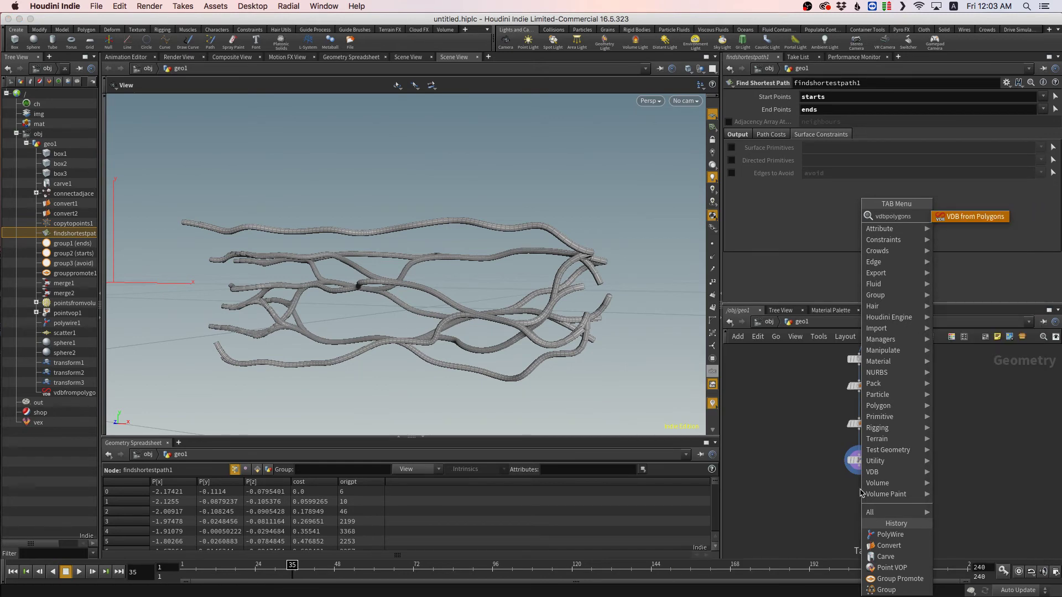
key("Return")
left_click(861, 491)
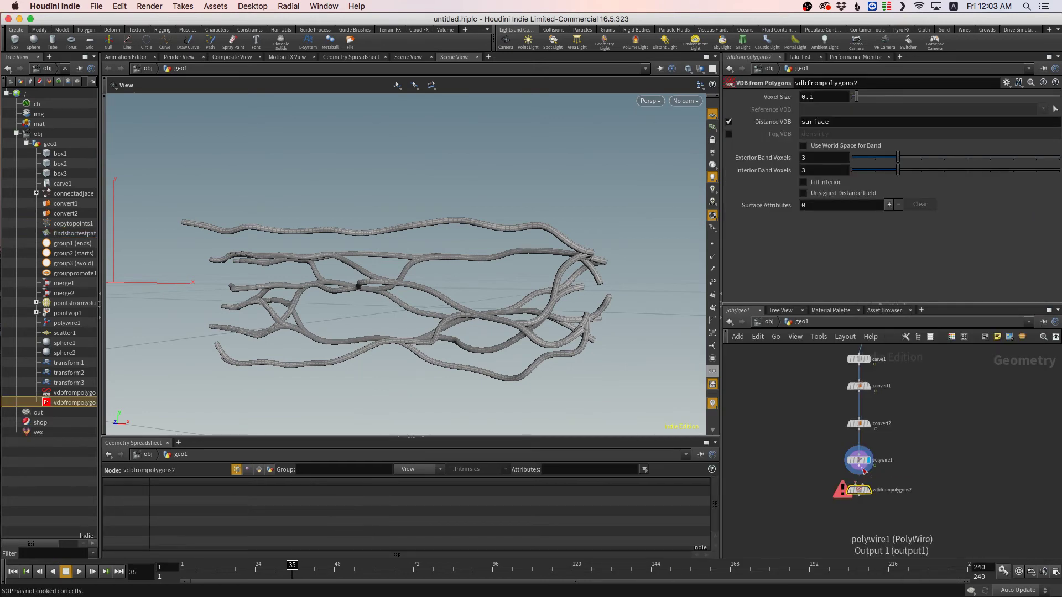
left_click(860, 466)
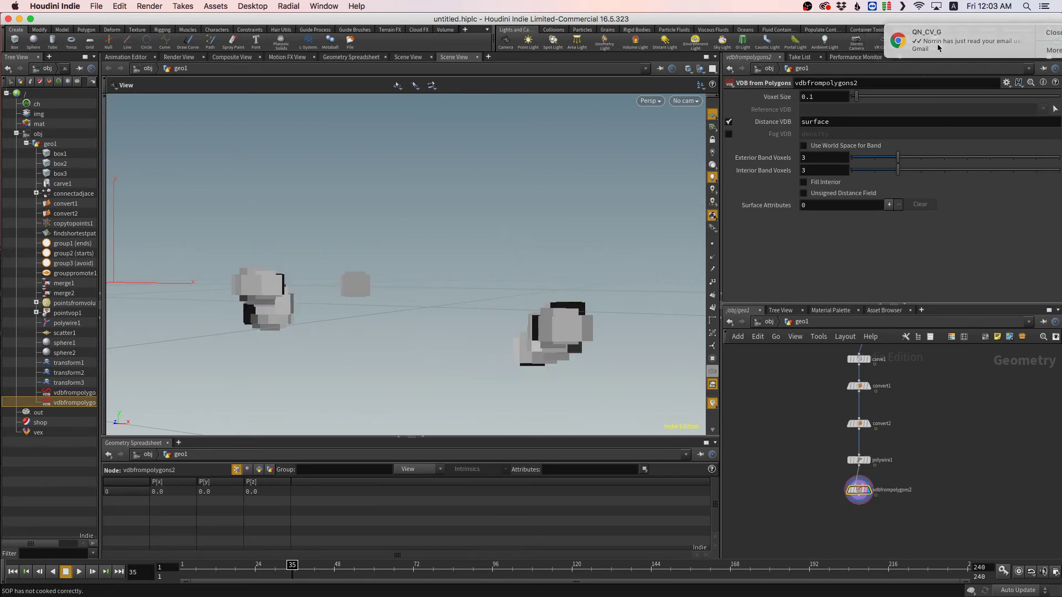
- Set vdbfrompolygons2's Voxel Size to 0.01
mouse_move(866, 492)
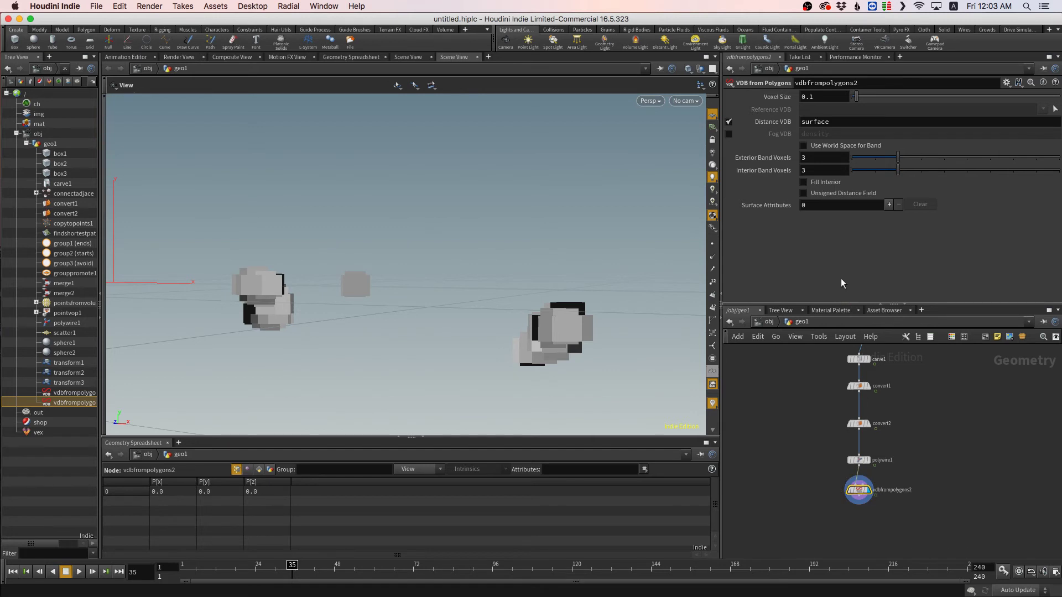
left_click(820, 97)
key("Return")
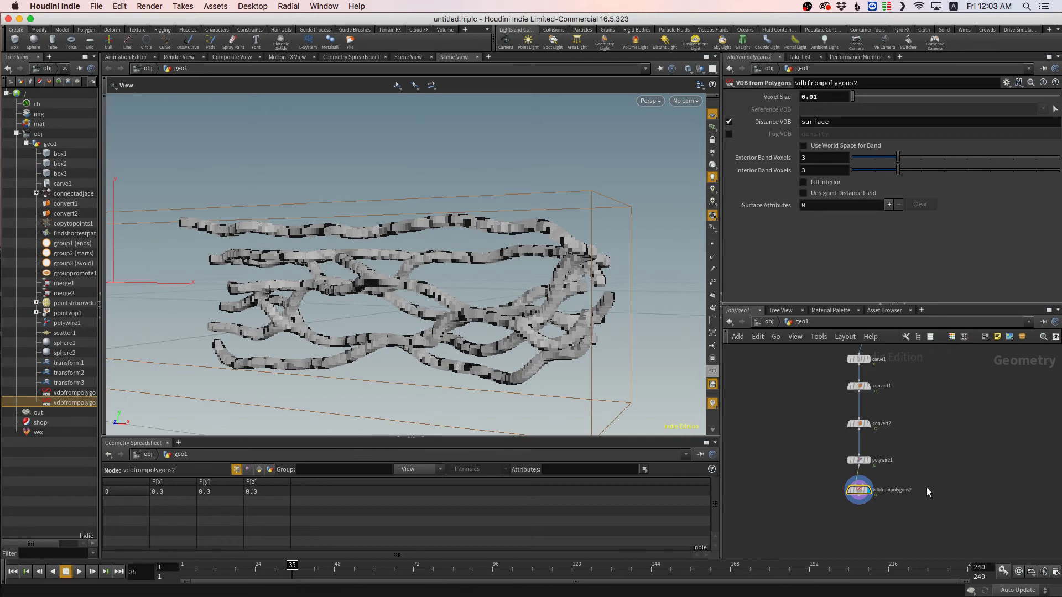
- Add a Convert VDB node below vdbfrompolygons2, connect vdbfrompolygons2's output to it, and display it
key("Tab")
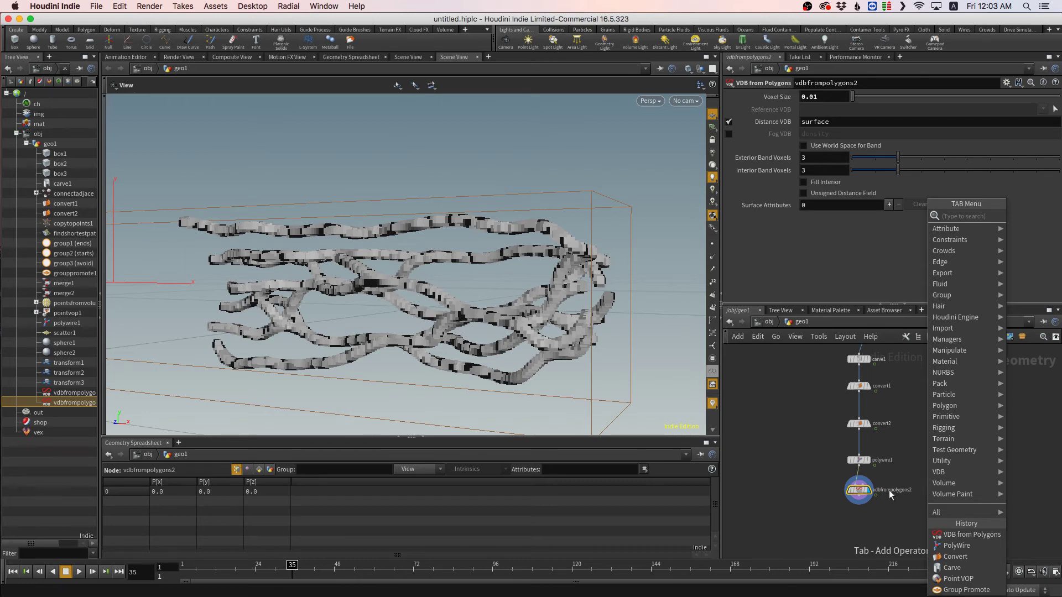
type("convert")
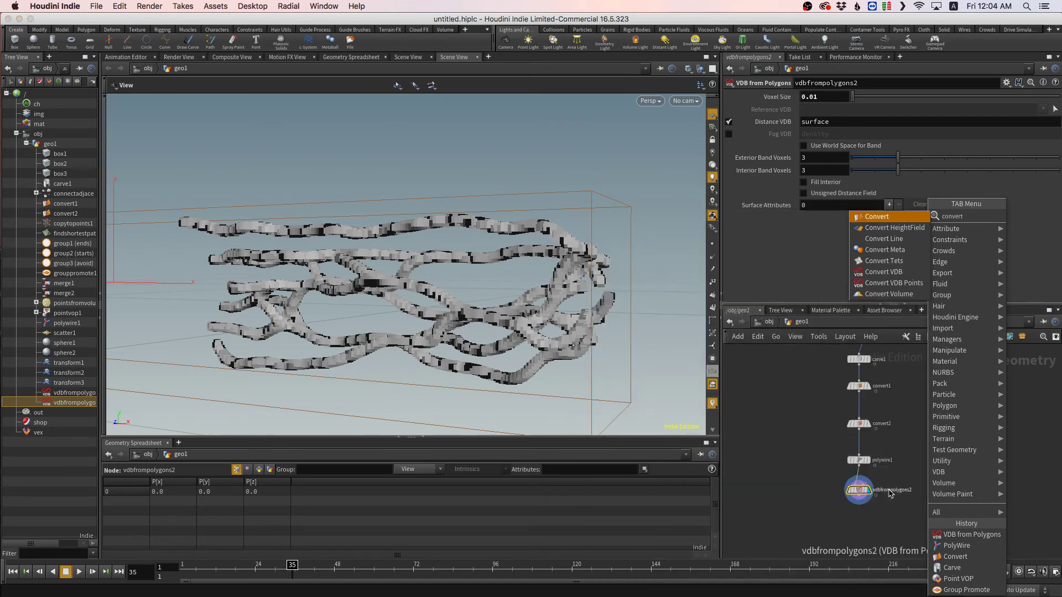
key("Down")
key("Down")
key("Down")
key("Down")
key("Down")
key("Return")
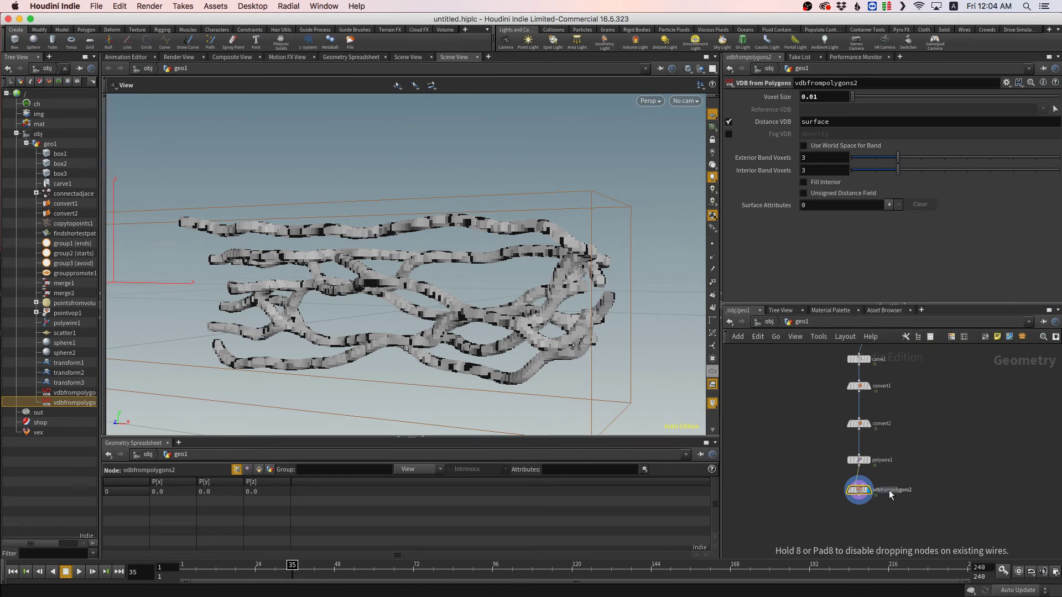
left_click(860, 532)
left_click(860, 497)
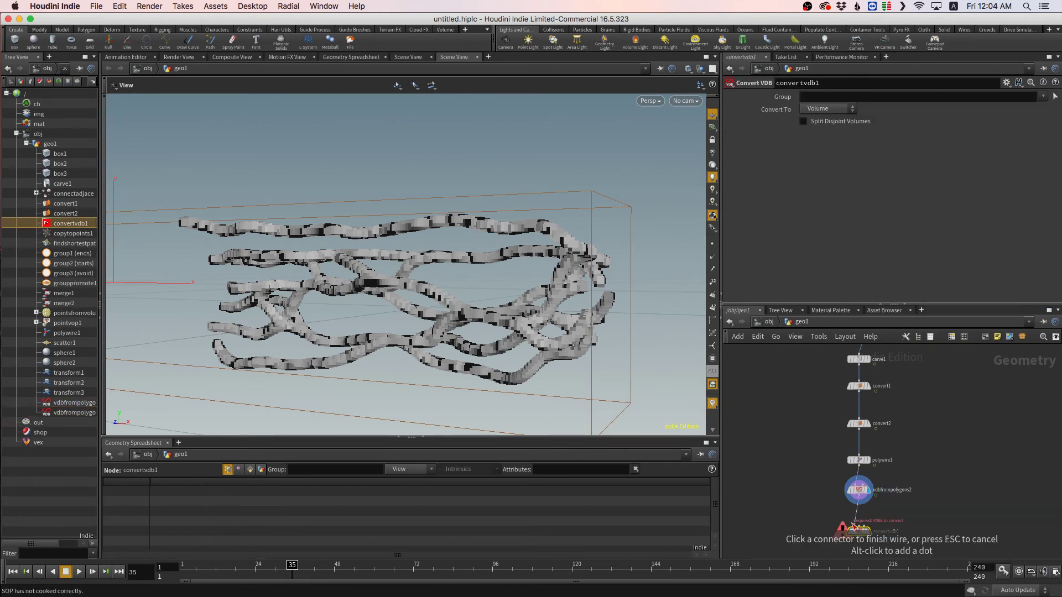
left_click(854, 526)
left_click(872, 533)
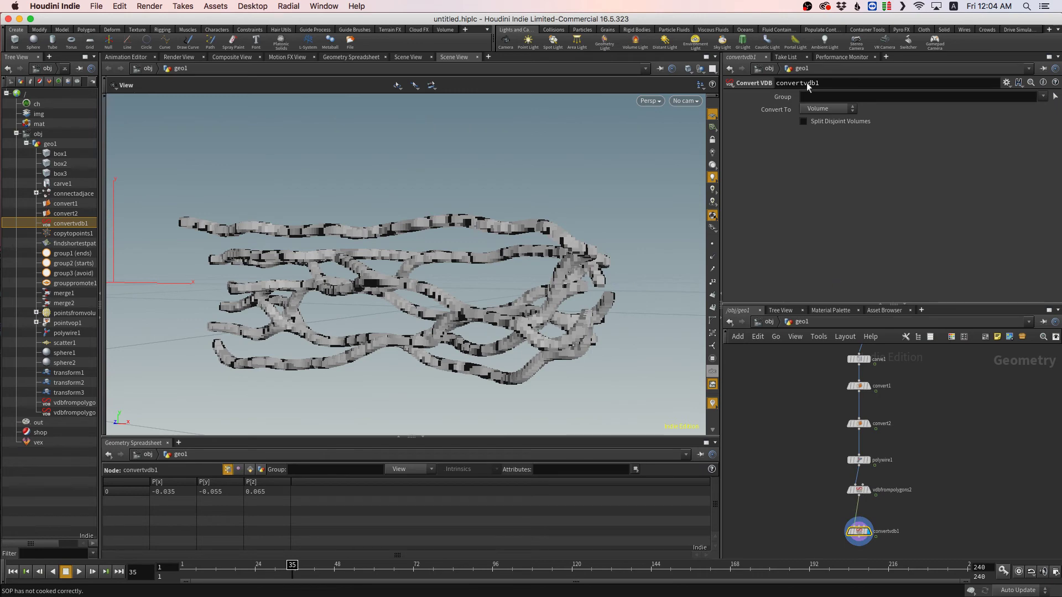
- Set convertvdb1 to convert to Polygons and inspect the merged tube mesh
left_click(822, 106)
left_click(823, 142)
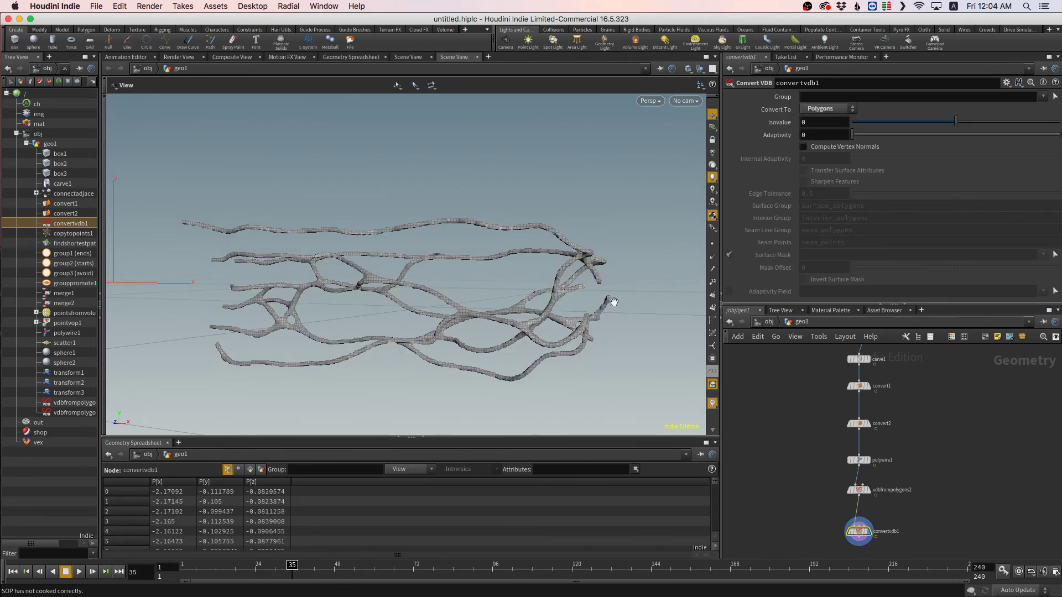
left_click_drag(525, 312, 550, 310)
right_click_drag(403, 294, 486, 337)
left_click_drag(487, 337, 476, 337)
right_click_drag(476, 336, 620, 347)
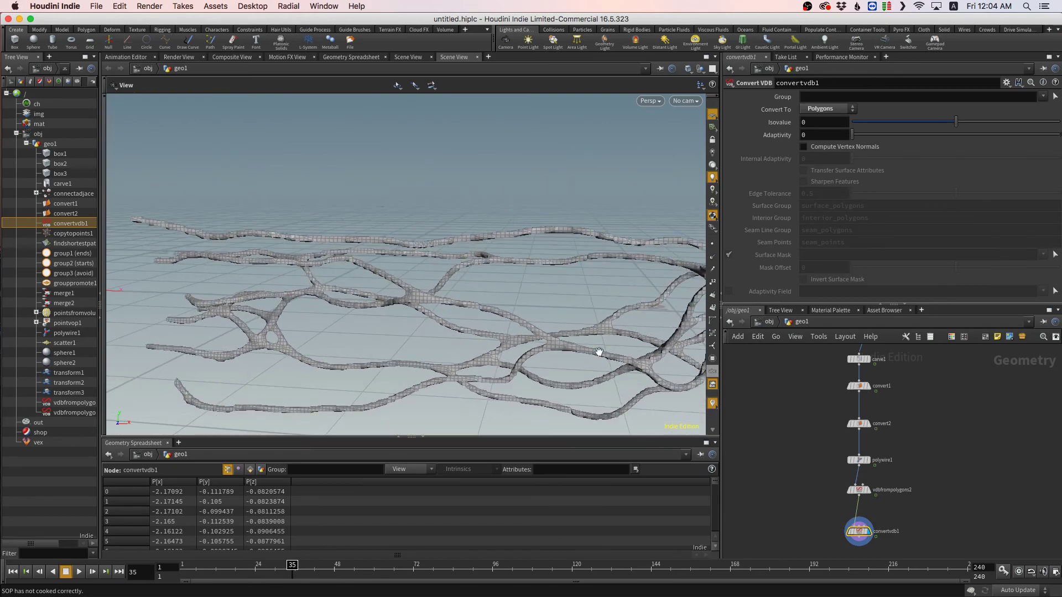
left_click_drag(599, 352, 653, 328)
middle_click_drag(360, 275, 446, 242)
mouse_move(446, 243)
left_mouse_down()
mouse_move(391, 236)
mouse_move(437, 238)
left_mouse_up()
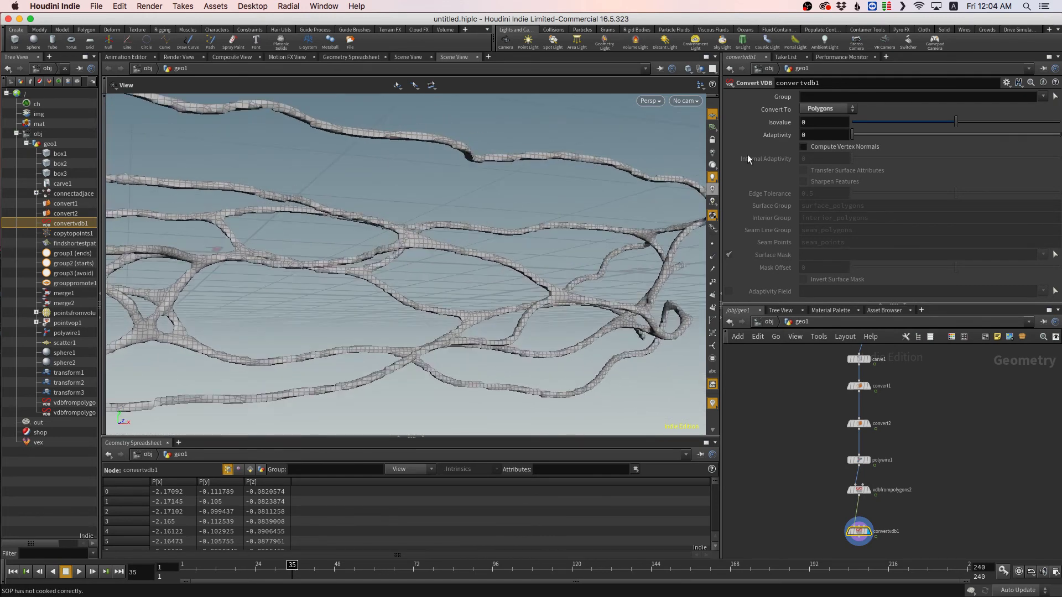
- Refine the VDB by setting vdbfrompolygons2's Voxel Size to 0.005
mouse_move(859, 493)
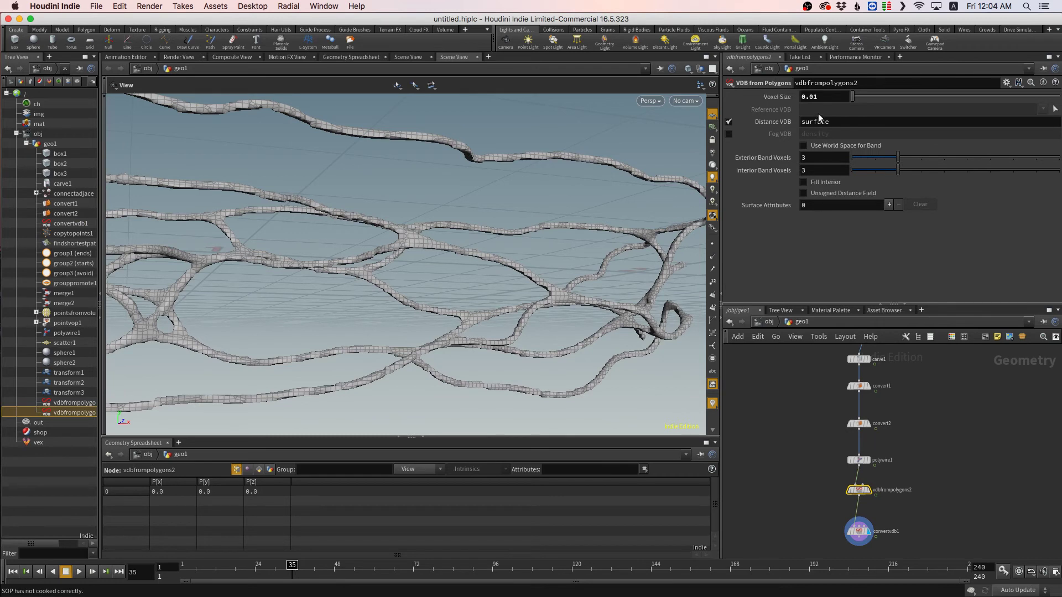
left_click(827, 98)
key("BackSpace")
type("05")
key("Return")
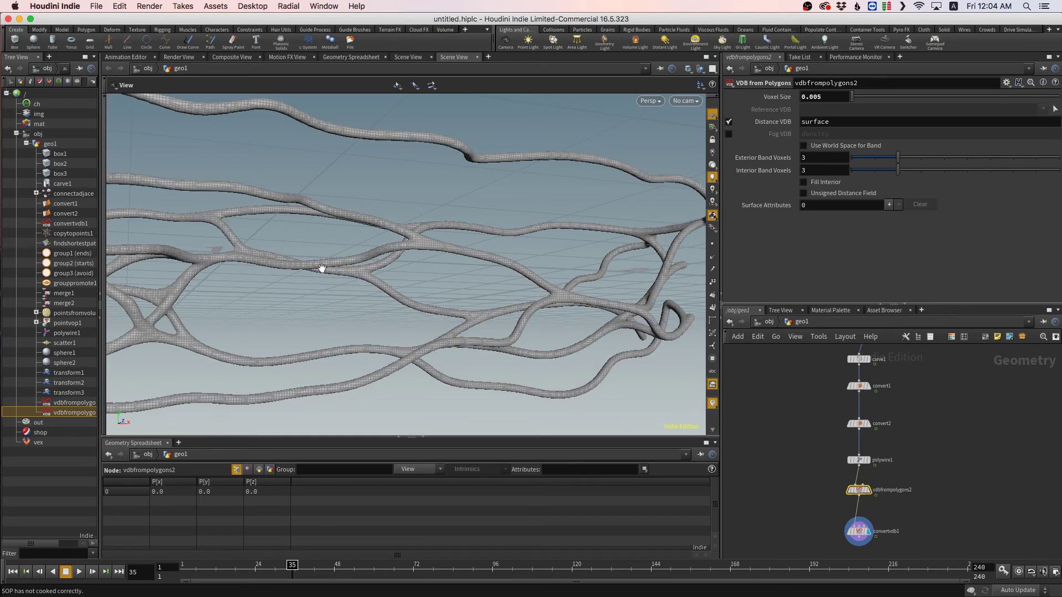
left_click_drag(320, 267, 472, 277)
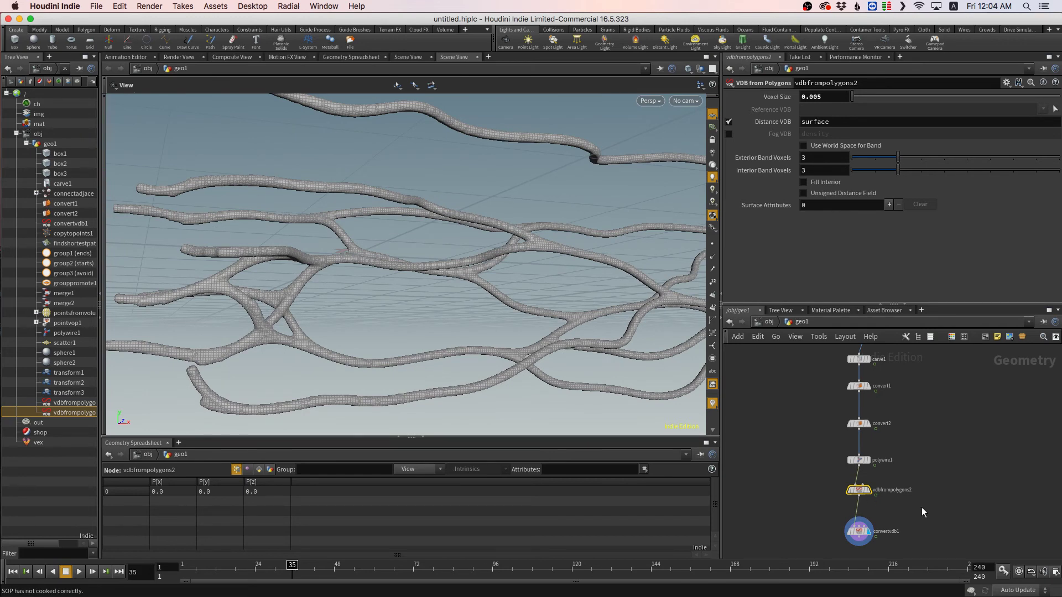
- Insert a VDB Reshape SDF node between vdbfrompolygons2 and convertvdb1
key("Tab")
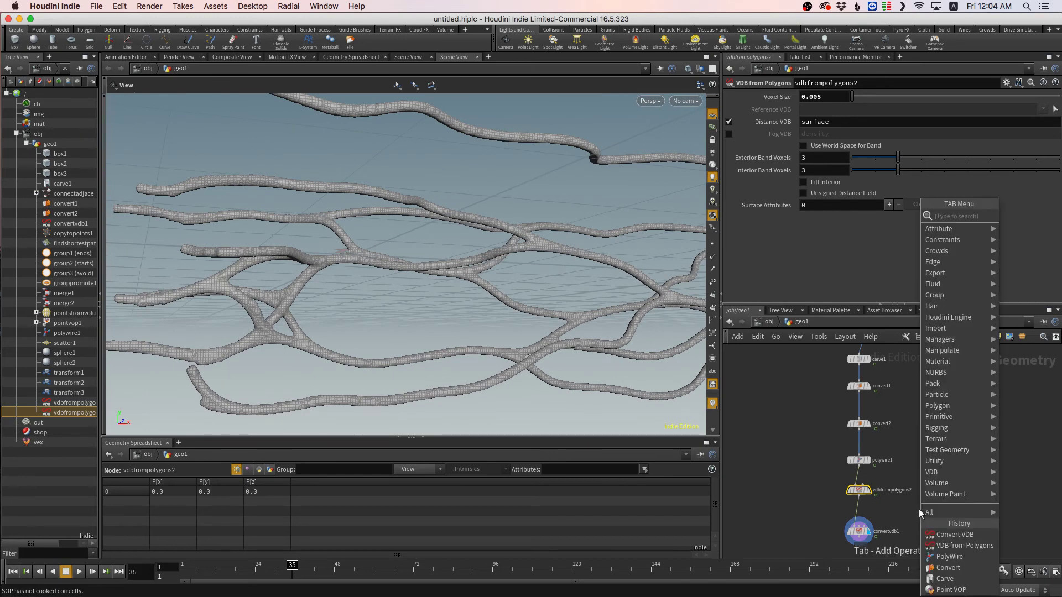
type("reshpe")
key("Return")
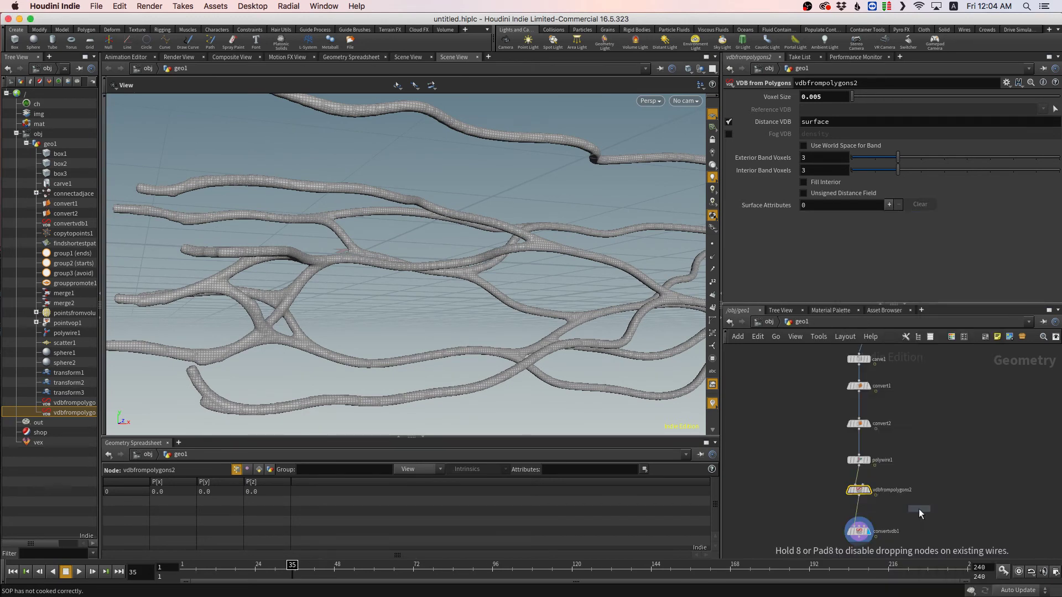
left_click(938, 499)
left_click_drag(928, 505, 858, 512)
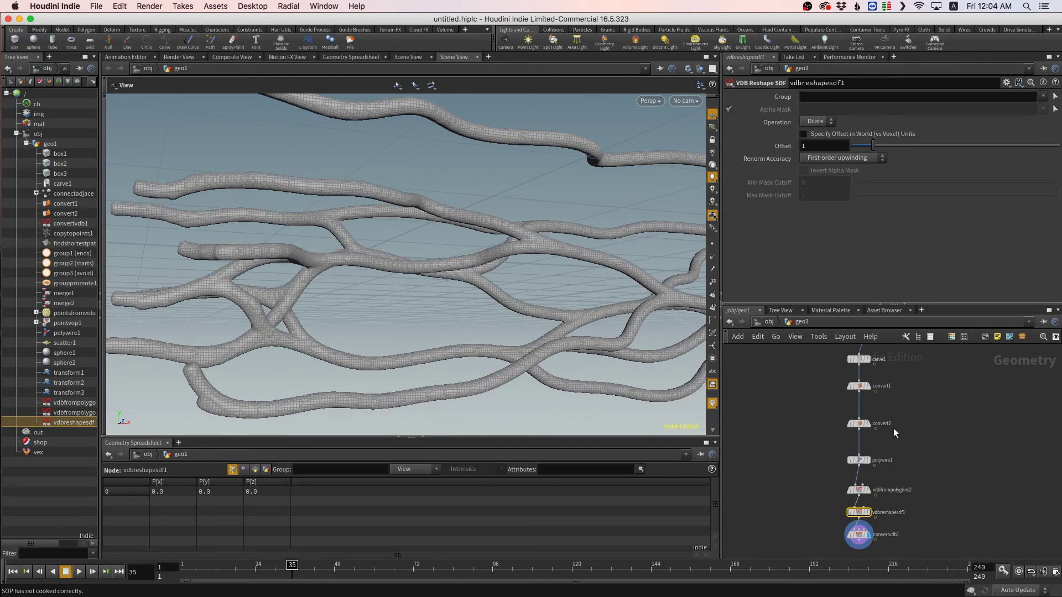
- Set vdbreshapesdf1's Operation to Erode with an Offset of .3 and inspect the thinned tubes
left_click(815, 121)
left_click(819, 134)
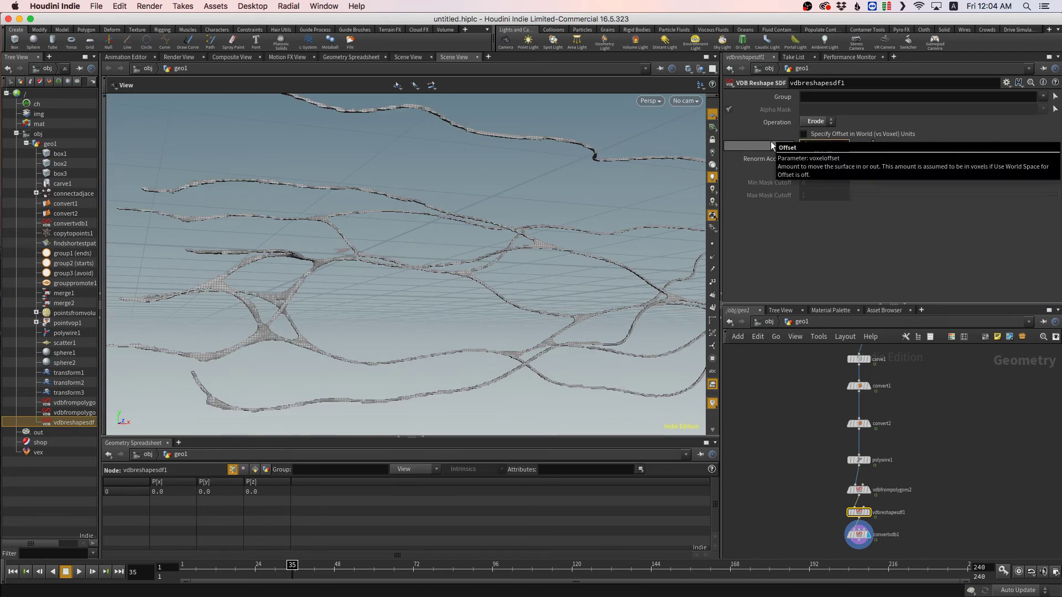
type(".3")
key("Return")
mouse_move(482, 252)
left_mouse_down()
mouse_move(486, 285)
mouse_move(422, 268)
mouse_move(463, 280)
mouse_move(375, 271)
left_mouse_up()
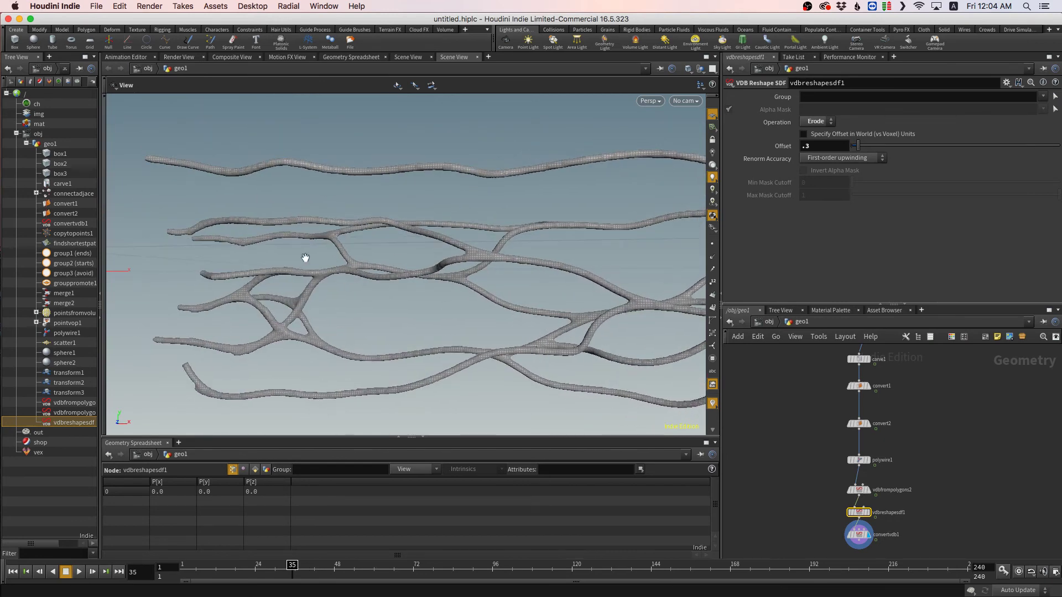
middle_click_drag(283, 252, 482, 270)
middle_click_drag(336, 247, 639, 264)
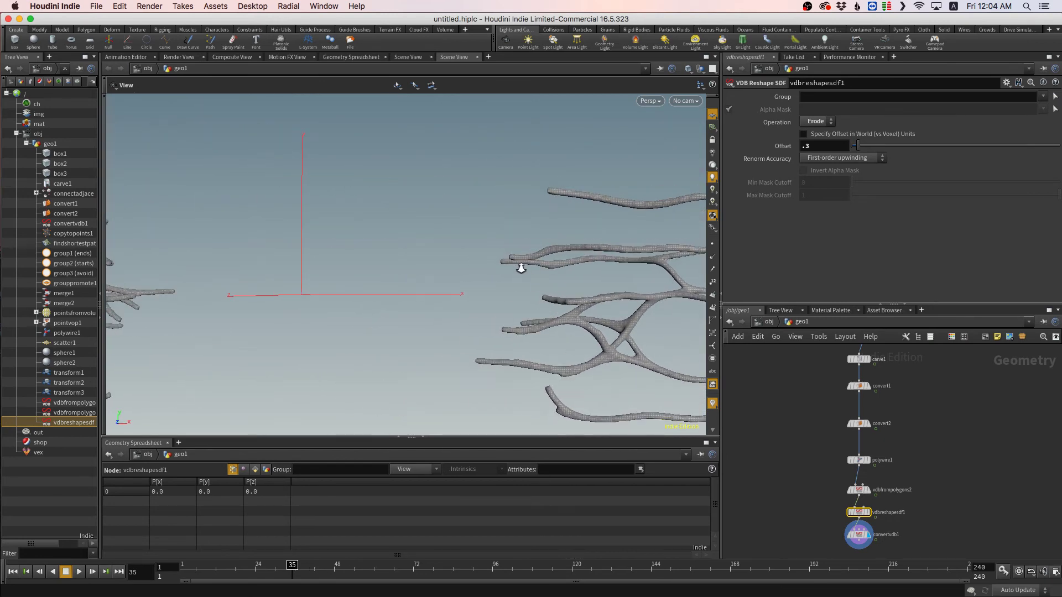
right_click_drag(522, 268, 328, 275)
left_click_drag(238, 272, 356, 265)
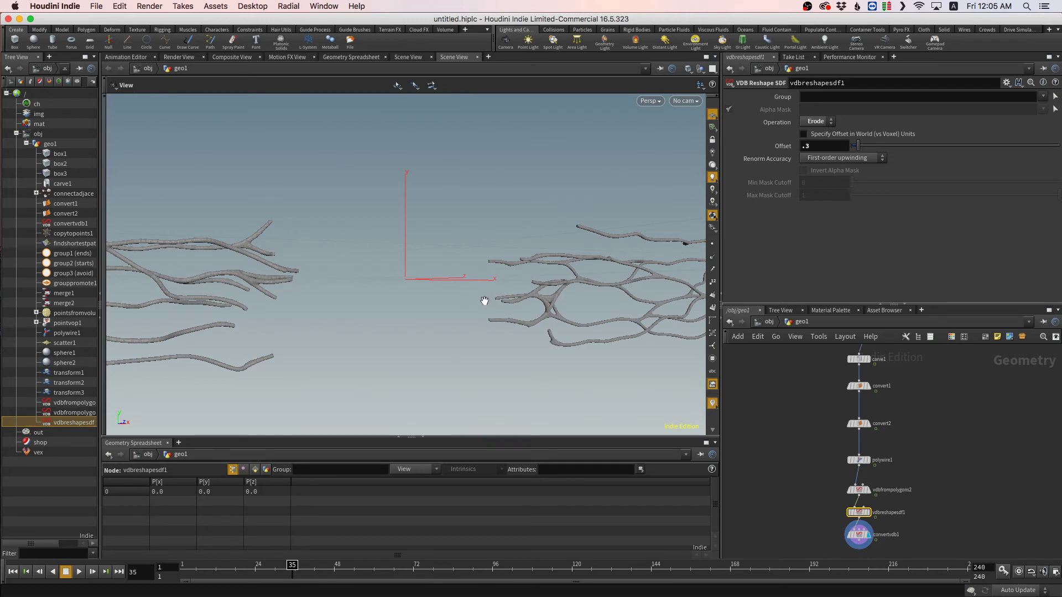
left_click_drag(570, 299, 472, 287)
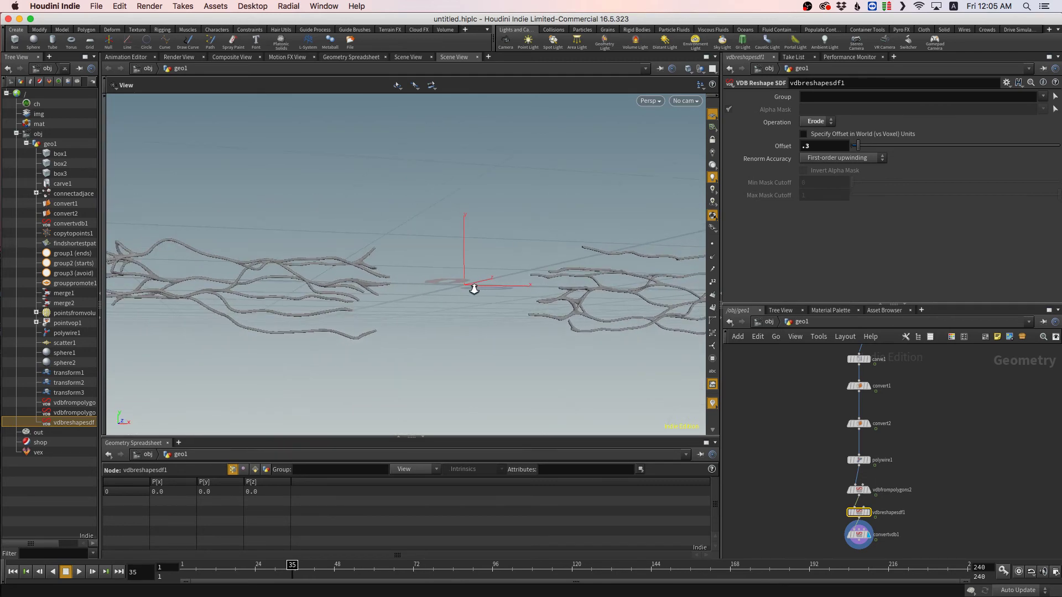
middle_click_drag(948, 402, 905, 496)
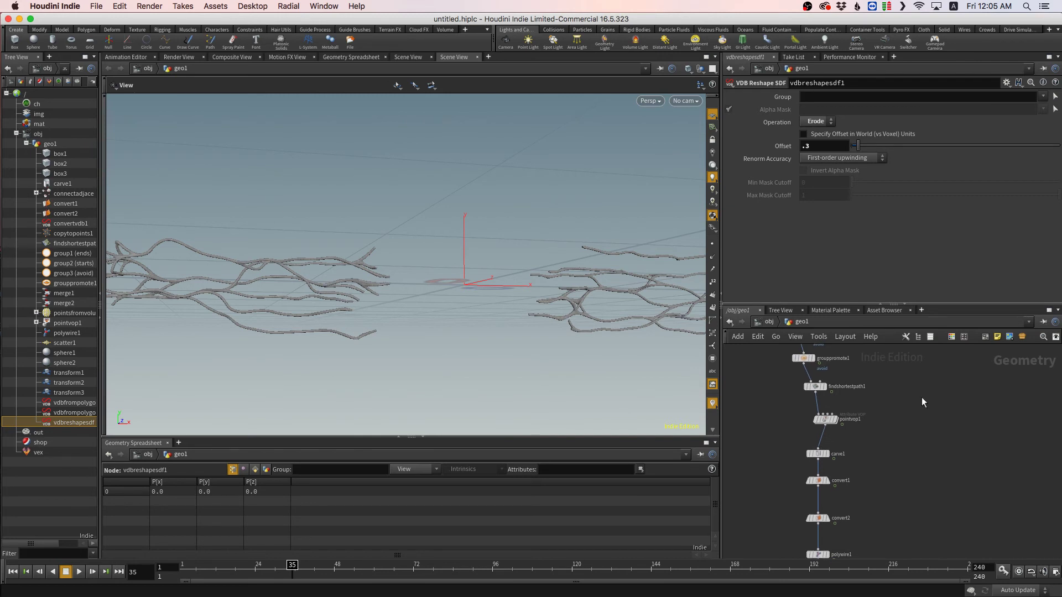
- Review the point group setup of the group1 (ends) and group2 (starts) nodes upstream in the network
scroll(920, 404, "up", 2)
middle_click_drag(914, 432, 900, 513)
scroll(895, 464, "down", 3)
middle_click_drag(899, 464, 914, 515)
middle_click_drag(826, 390, 858, 435)
scroll(857, 431, "up", 2)
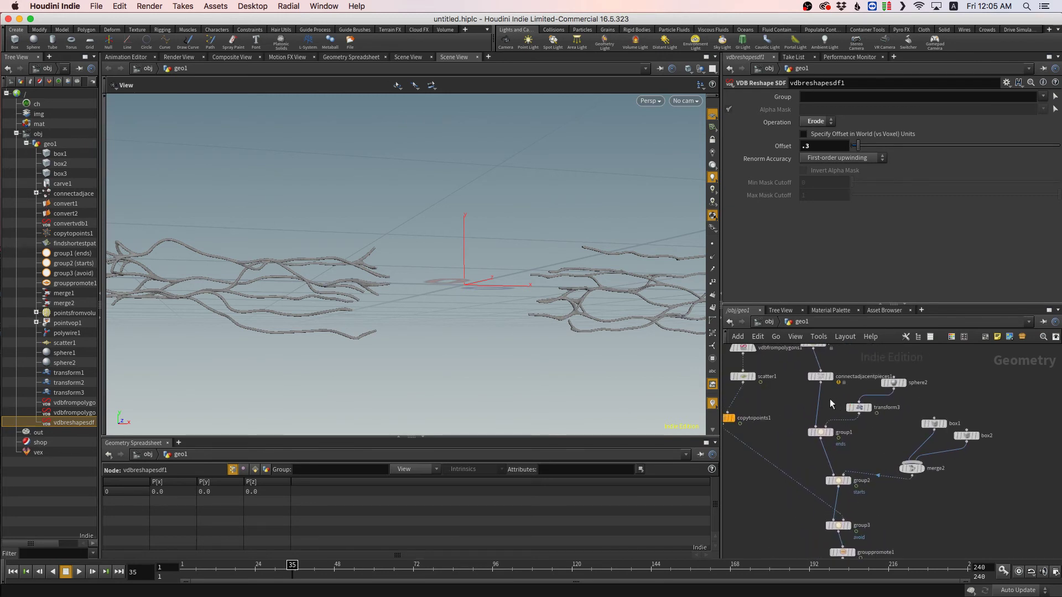
left_click(820, 433)
left_click(839, 481)
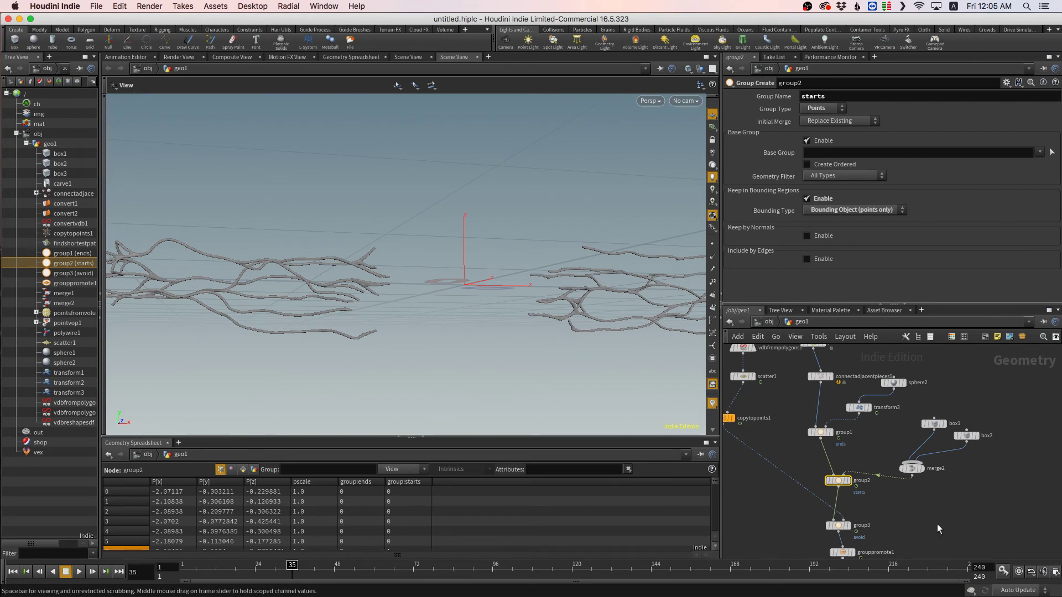
- Inspect carve1's animated Second U setting and check the tube growth at frame 20
scroll(937, 523, "down", 5)
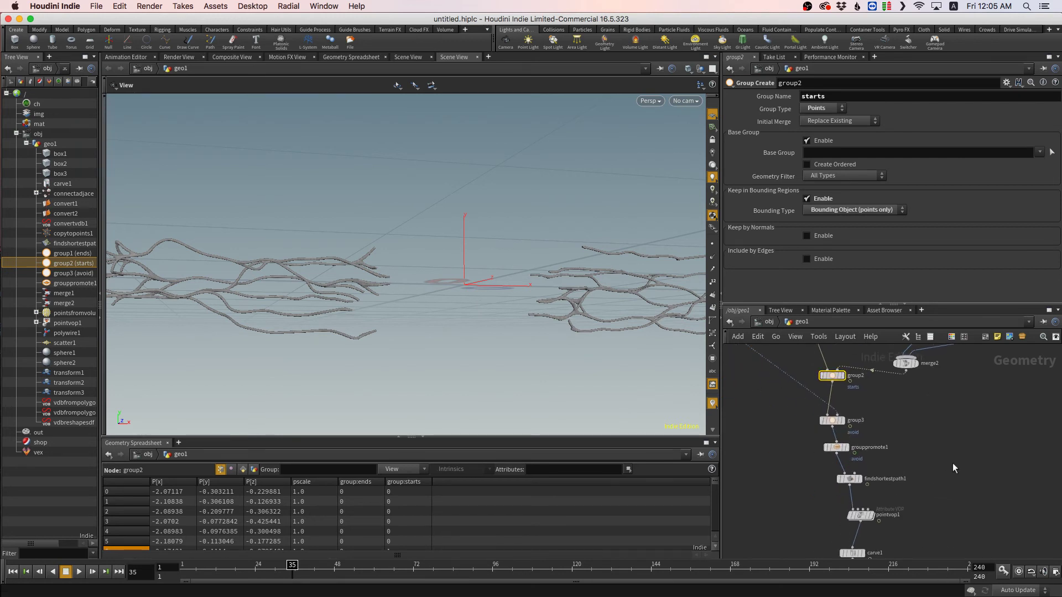
middle_click_drag(952, 463, 943, 431)
left_click(842, 521)
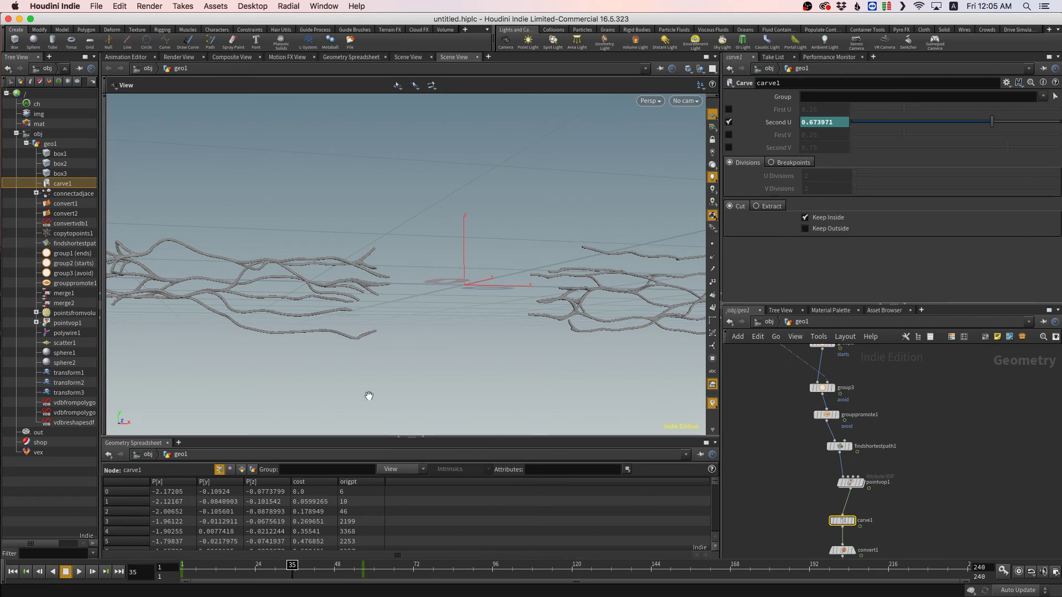
left_click(259, 568)
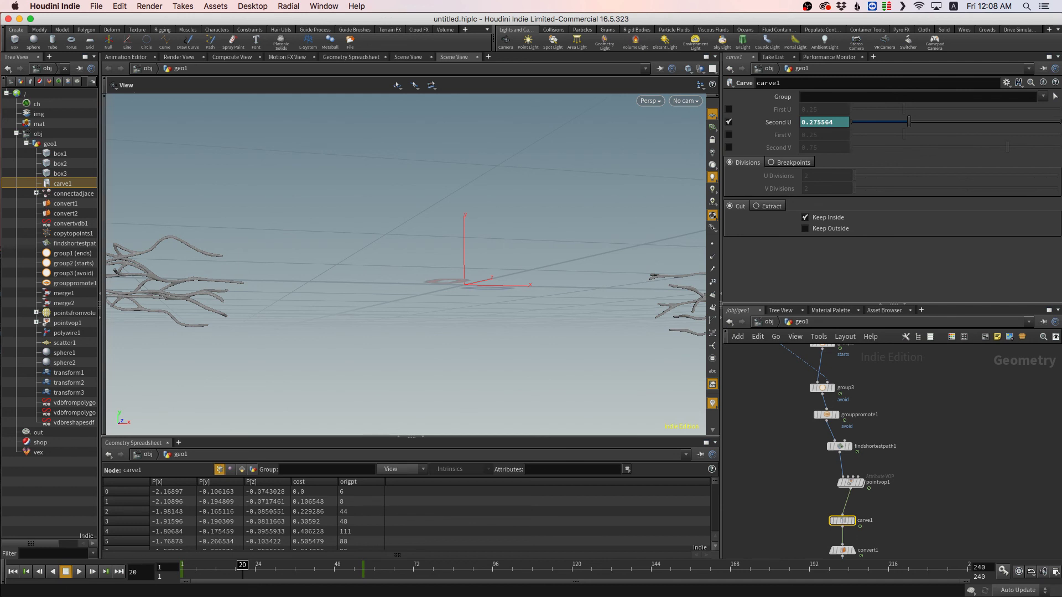
- Switch to Chrome and show the artist's portfolio website
key("super+Tab")
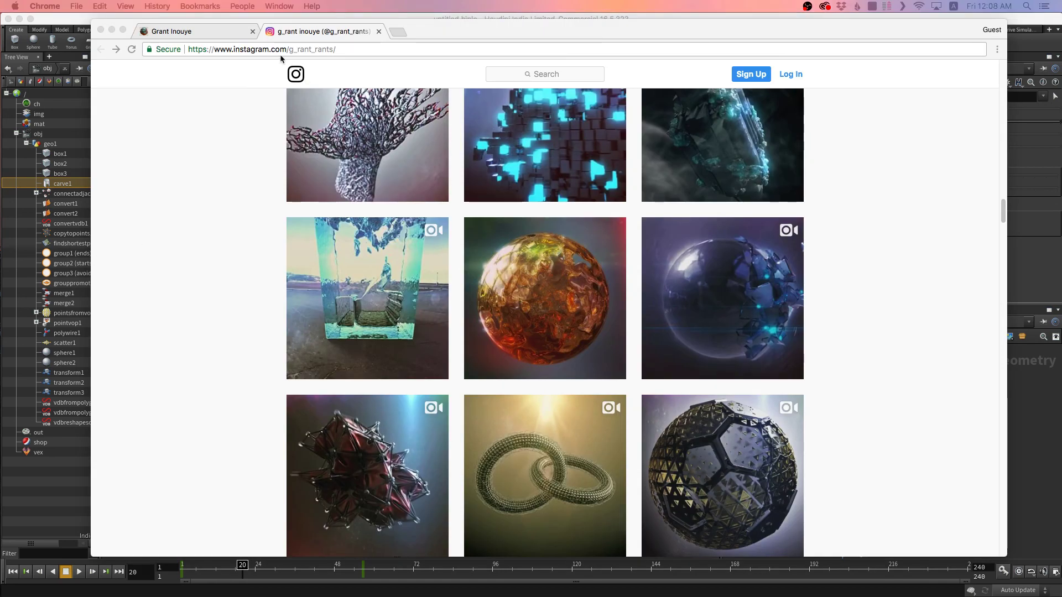
left_click(220, 36)
left_click(219, 34)
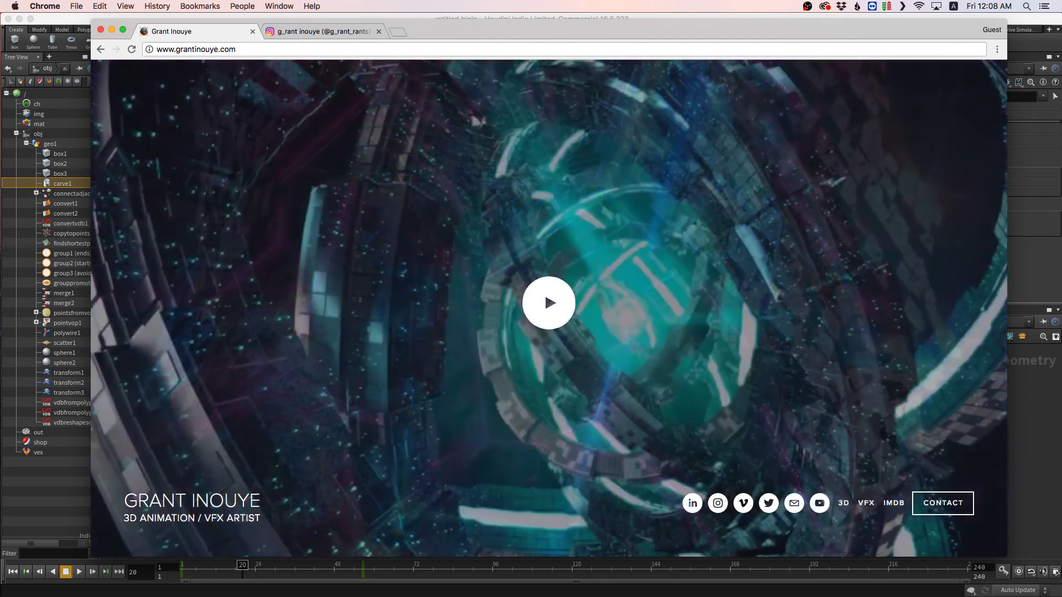
- Open brograph.slack.com in a new browser tab and return to the artist's portfolio website
left_click(400, 35)
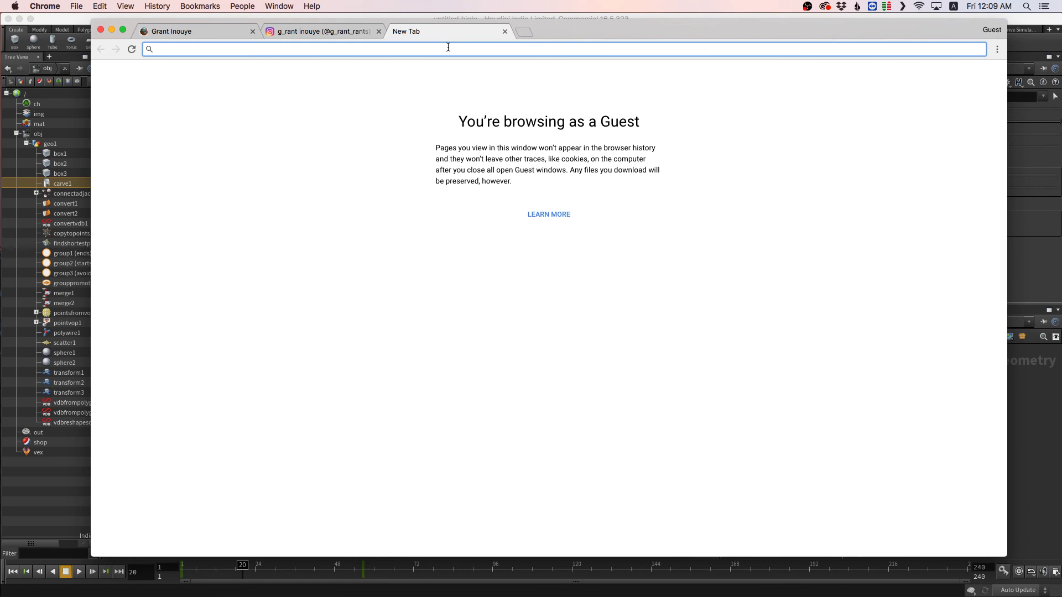
type("brog")
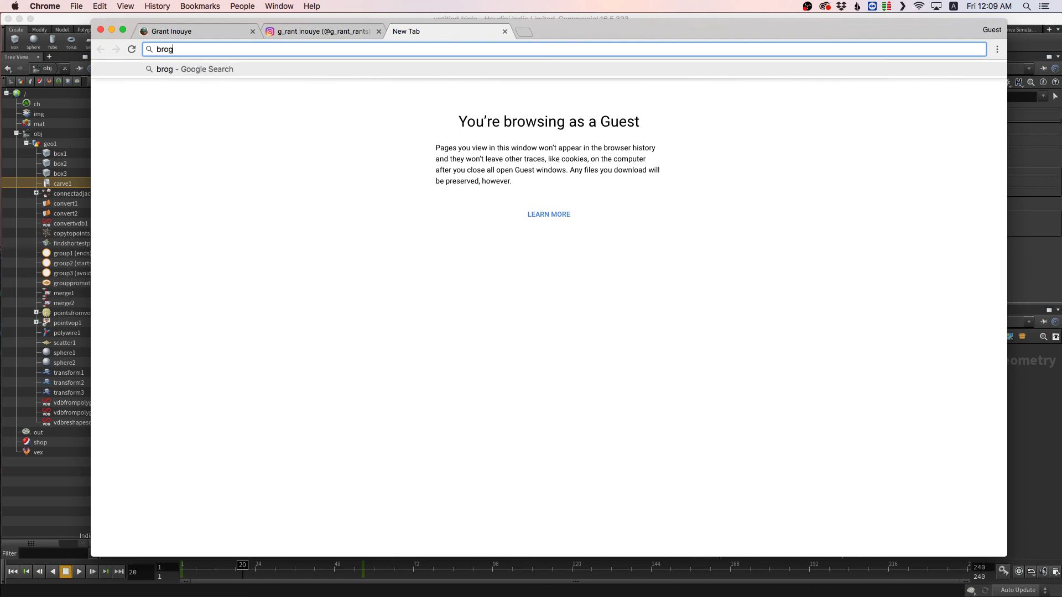
type("raph.slack.com")
key("Return")
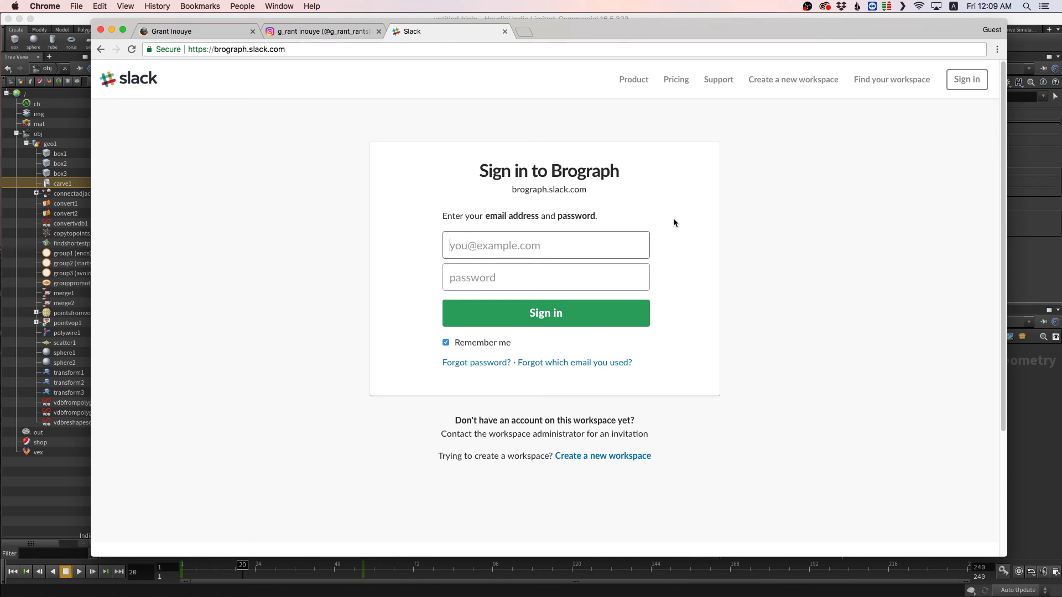
left_click(321, 31)
left_click(211, 31)
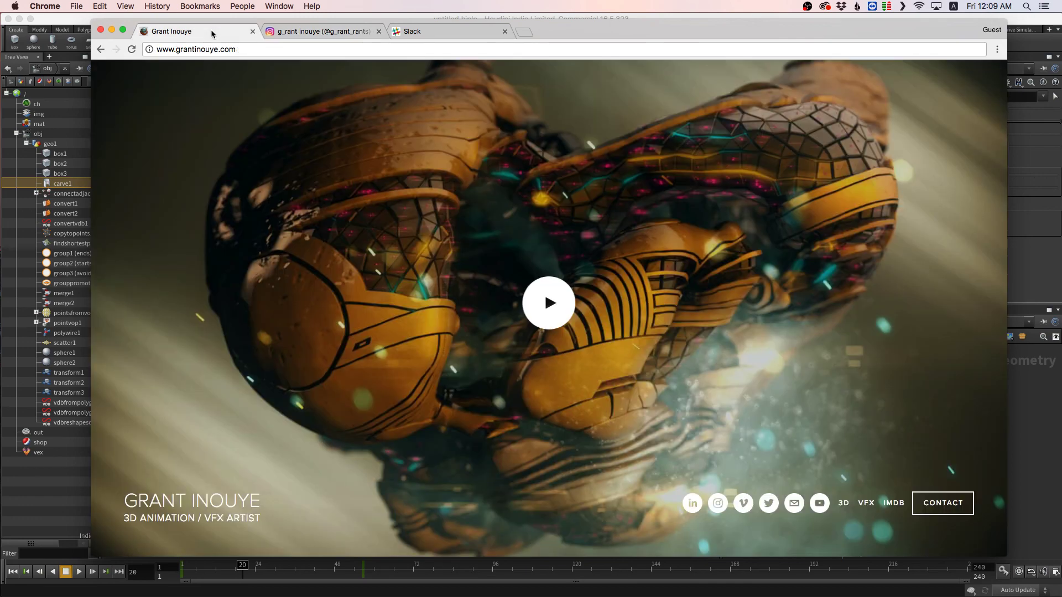